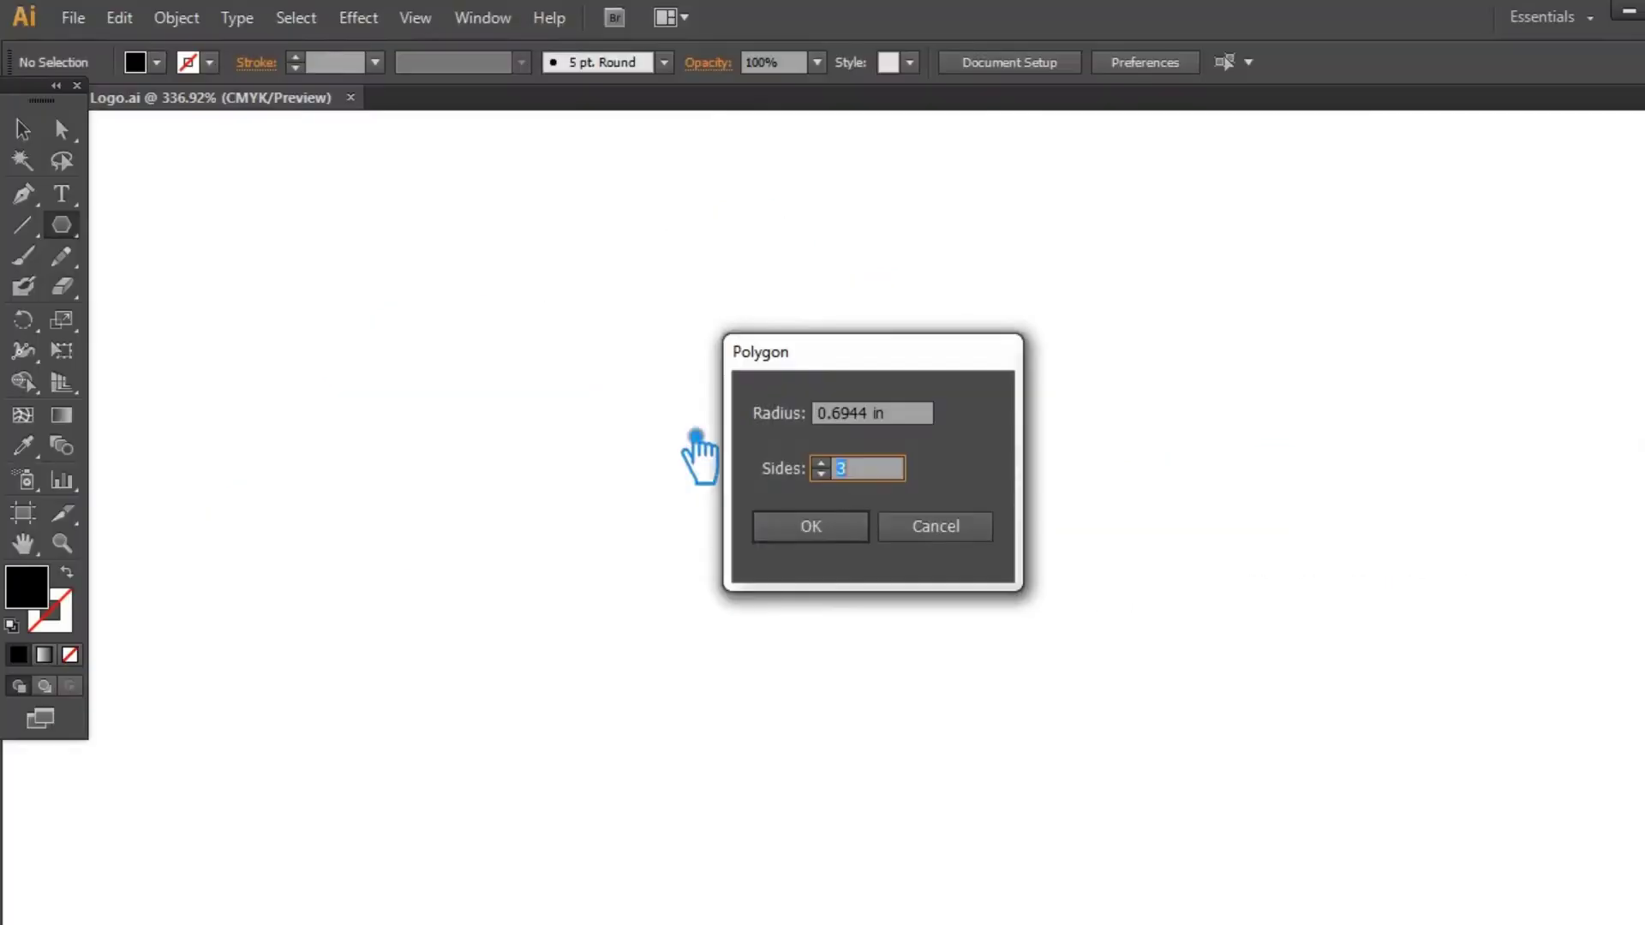
- Draw a three-sided polygon as a black filled triangle on the artboard
{"action": "type", "text": "3"}
{"action": "left_click", "coordinate": [839, 535]}
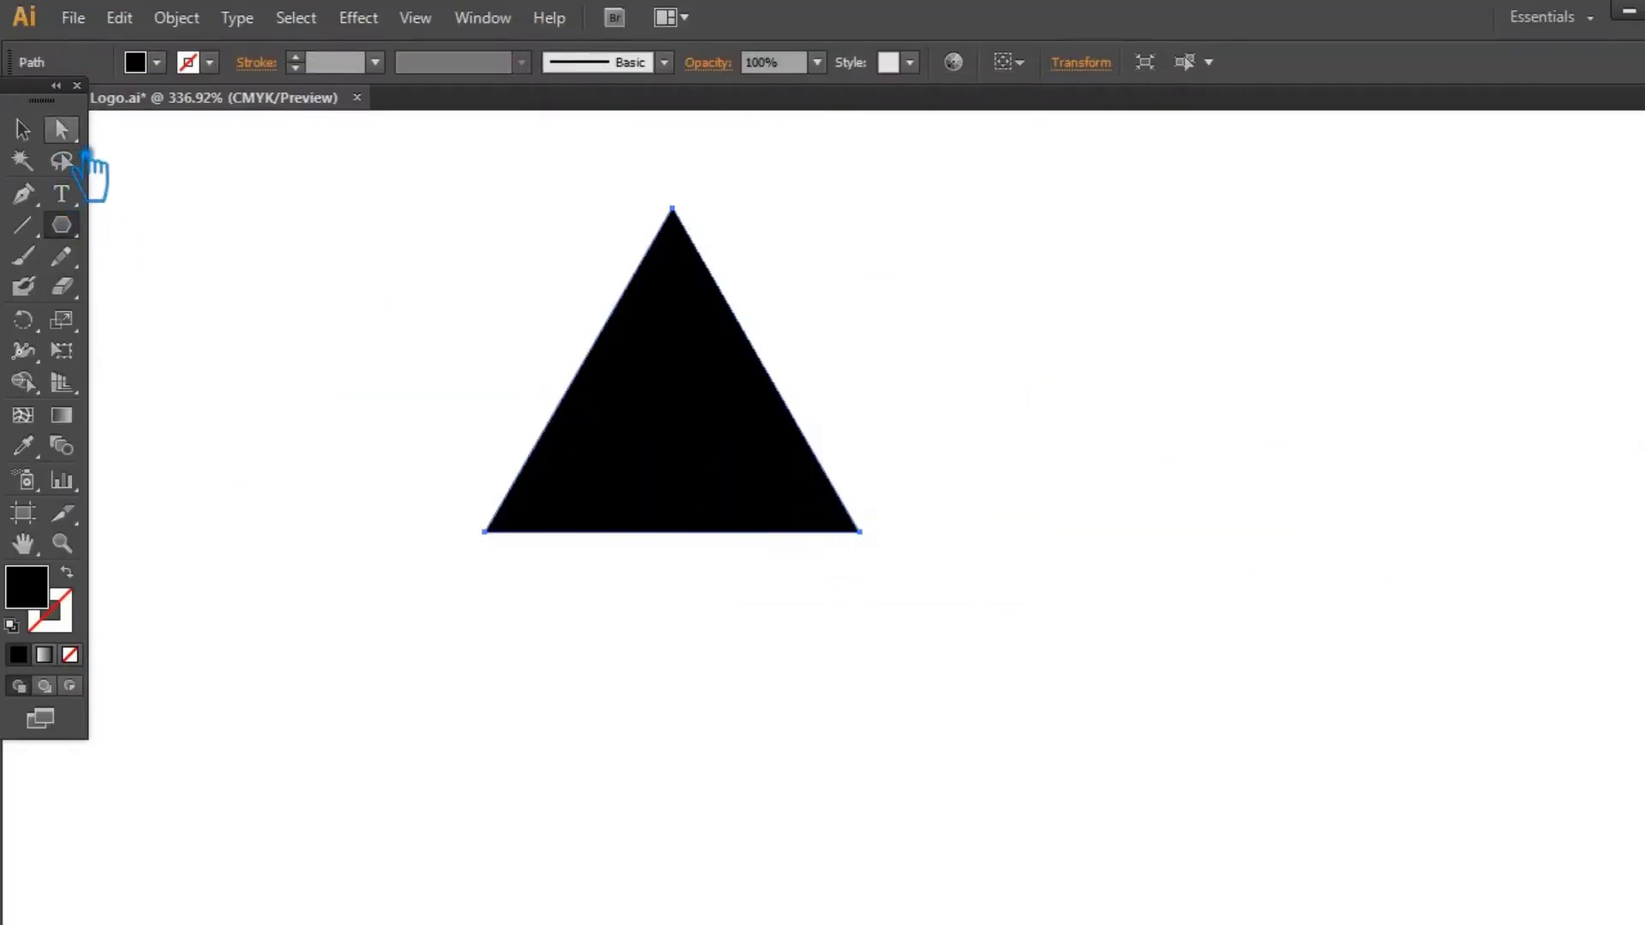
- Flatten the triangle by lowering its top anchor point
{"action": "left_click_drag", "start_coordinate": [750, 377], "coordinate": [747, 347]}
{"action": "left_click", "coordinate": [726, 313]}
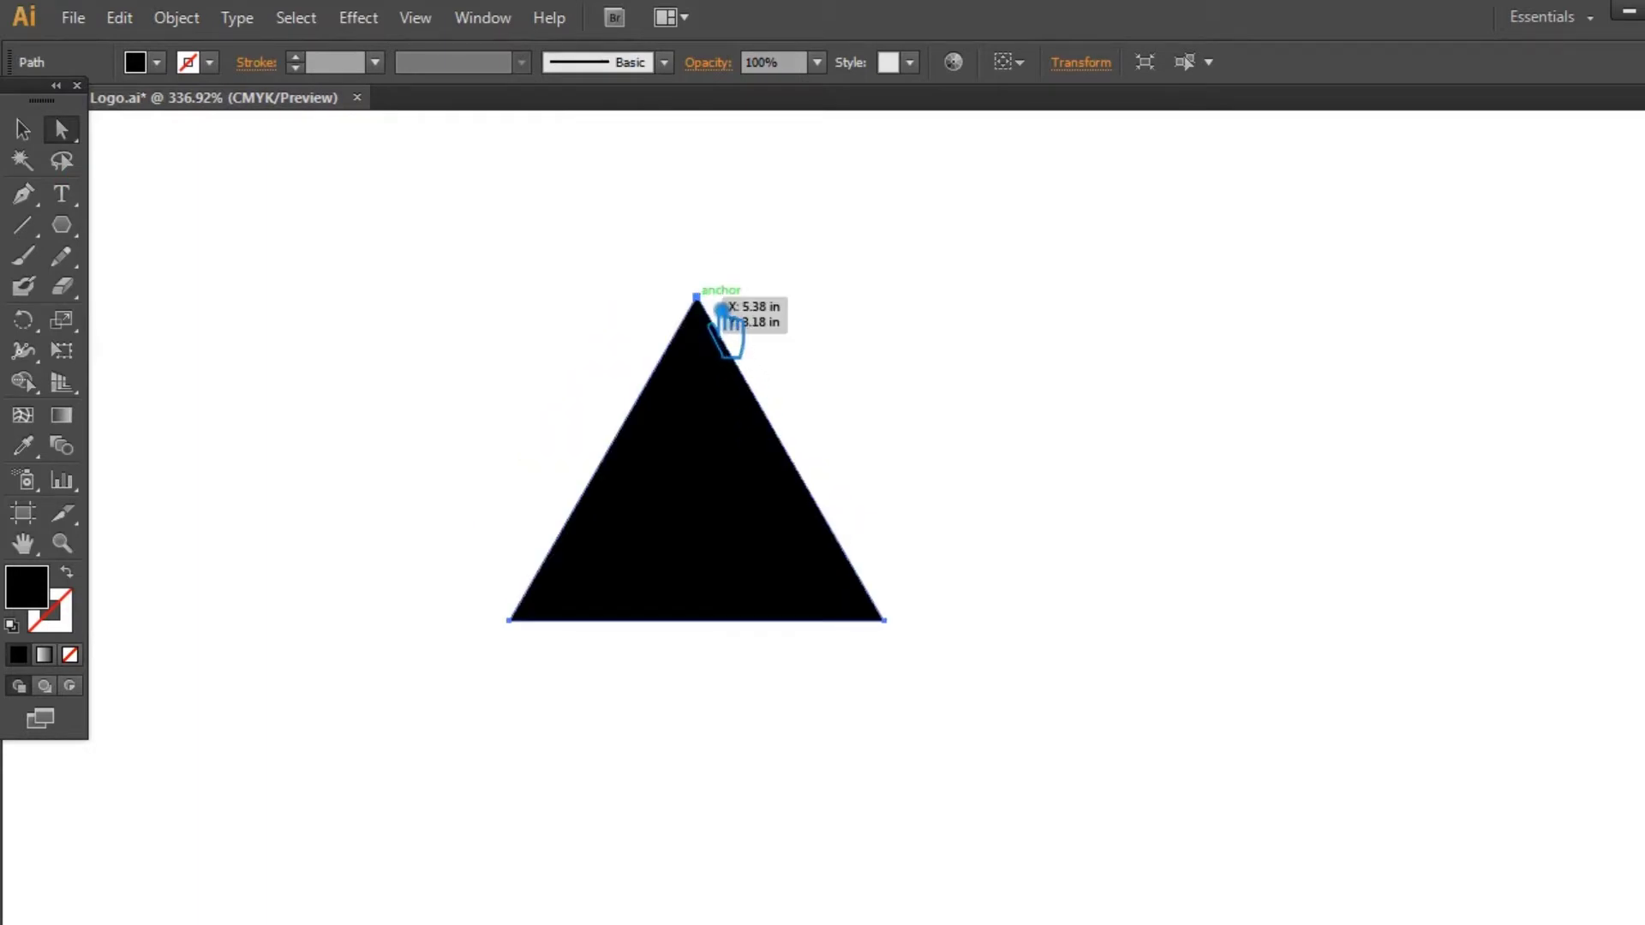
{"action": "key", "text": "Down"}
{"action": "key", "text": "Down"}
{"action": "key", "text": "Down"}
{"action": "key", "text": "Down"}
{"action": "key", "text": "Down"}
{"action": "key", "text": "Down"}
{"action": "key", "text": "Down"}
{"action": "key", "text": "Down"}
{"action": "key", "text": "Down"}
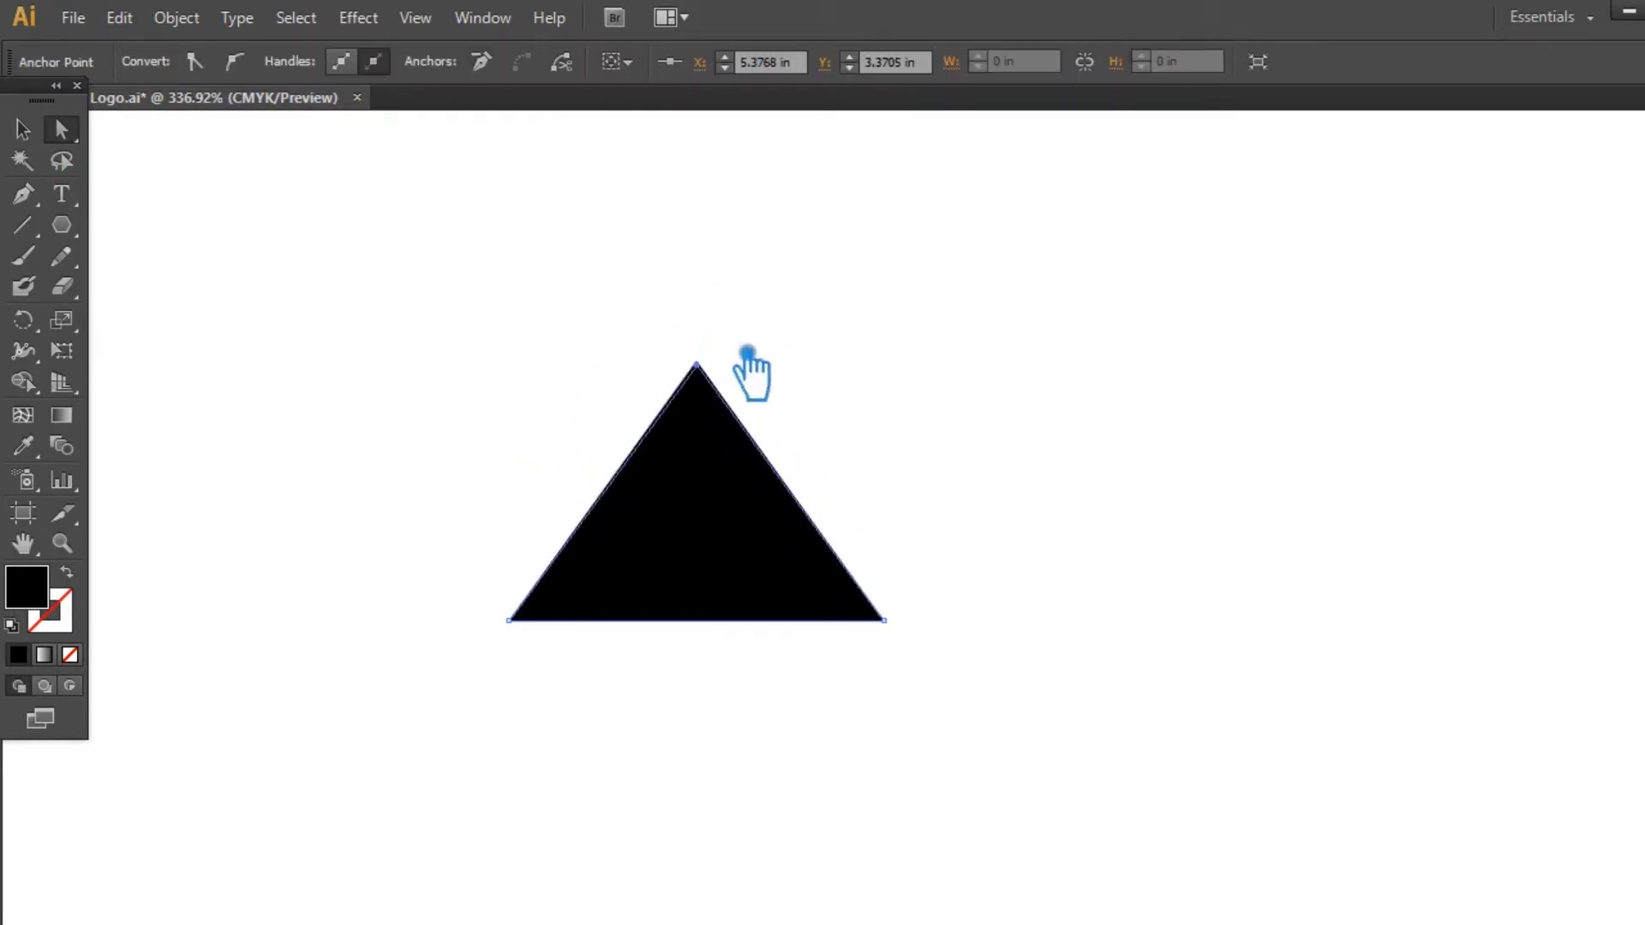
{"action": "key", "text": "Down"}
{"action": "key", "text": "Down"}
{"action": "key", "text": "Down"}
{"action": "key", "text": "Down"}
{"action": "key", "text": "Down"}
- Subtract a smaller scaled inner copy with Pathfinder Minus Front to leave a hollow chevron
{"action": "key", "text": "Down"}
{"action": "key", "text": "Down"}
{"action": "key", "text": "Down"}
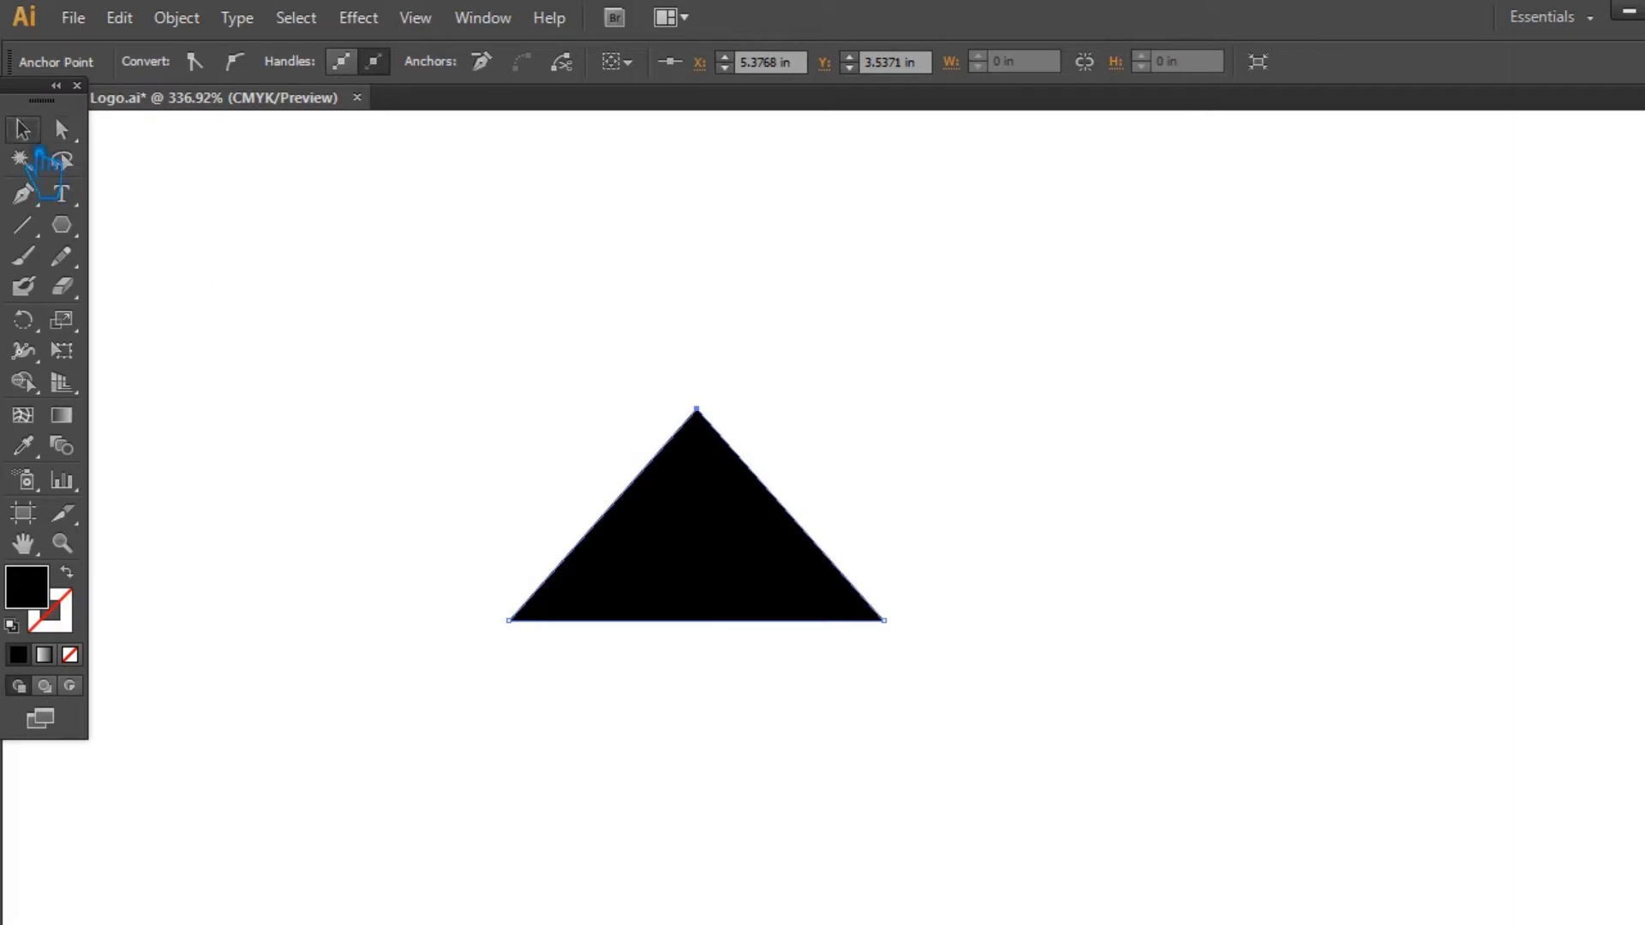
{"action": "left_click", "coordinate": [24, 130]}
{"action": "left_click", "coordinate": [697, 403]}
{"action": "left_click_drag", "start_coordinate": [913, 422], "coordinate": [886, 435]}
{"action": "key", "text": "Down"}
{"action": "key", "text": "Down"}
{"action": "key", "text": "Down"}
{"action": "key", "text": "Down"}
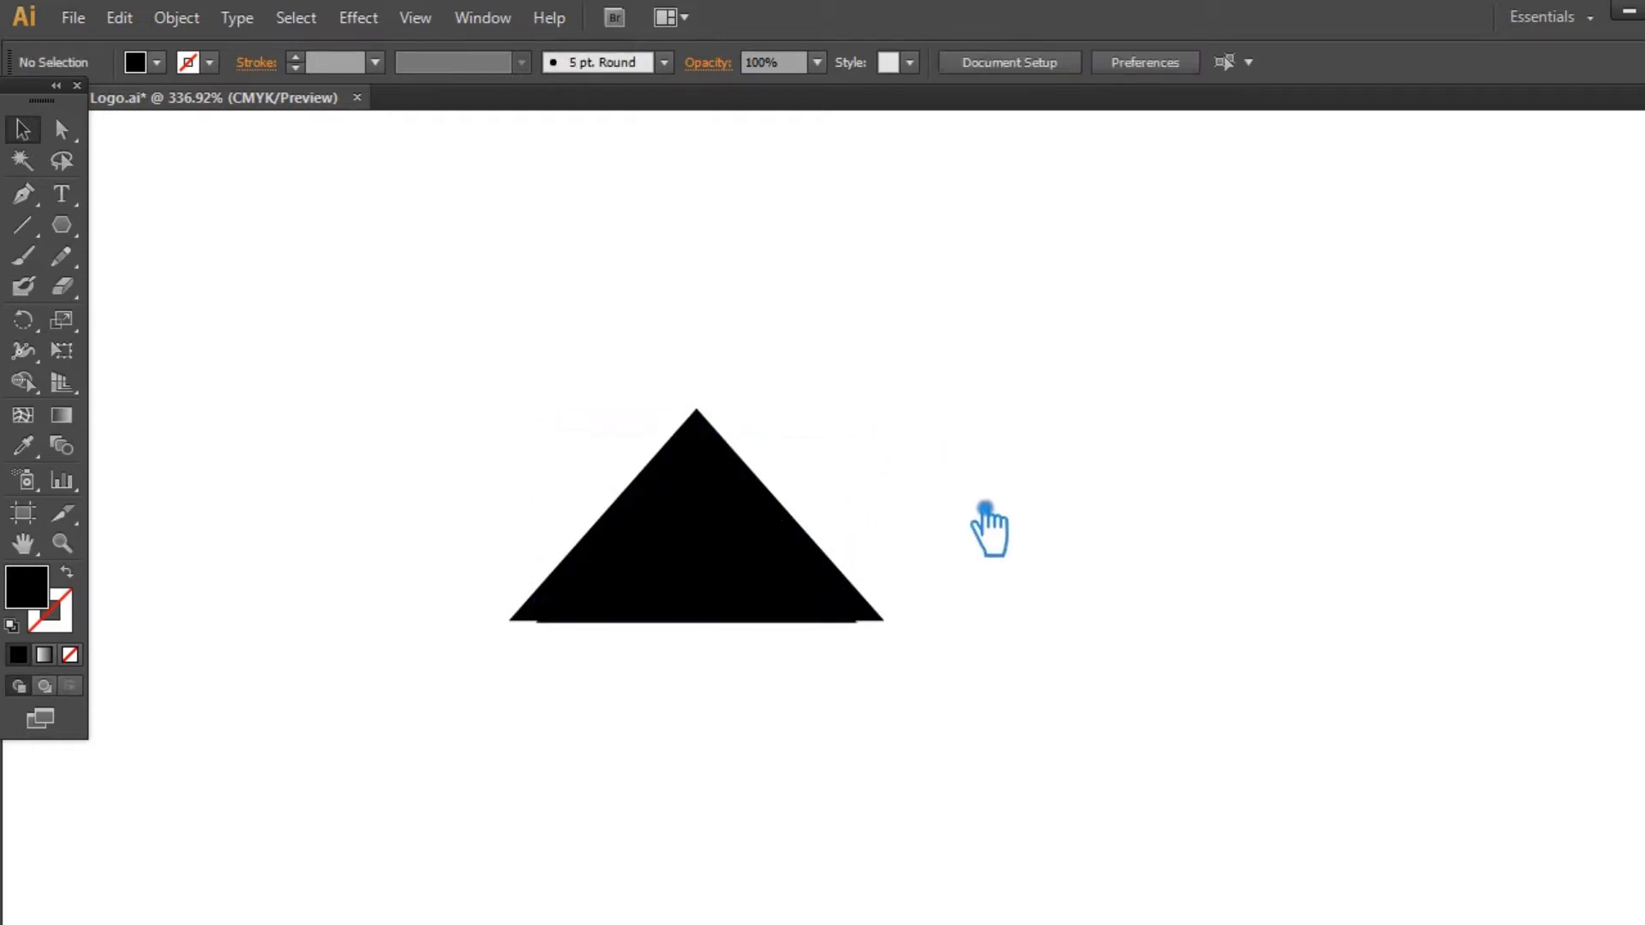
{"action": "left_click_drag", "start_coordinate": [957, 431], "coordinate": [444, 390]}
{"action": "key", "text": "shift+ctrl+F9"}
{"action": "left_click", "coordinate": [1511, 686]}
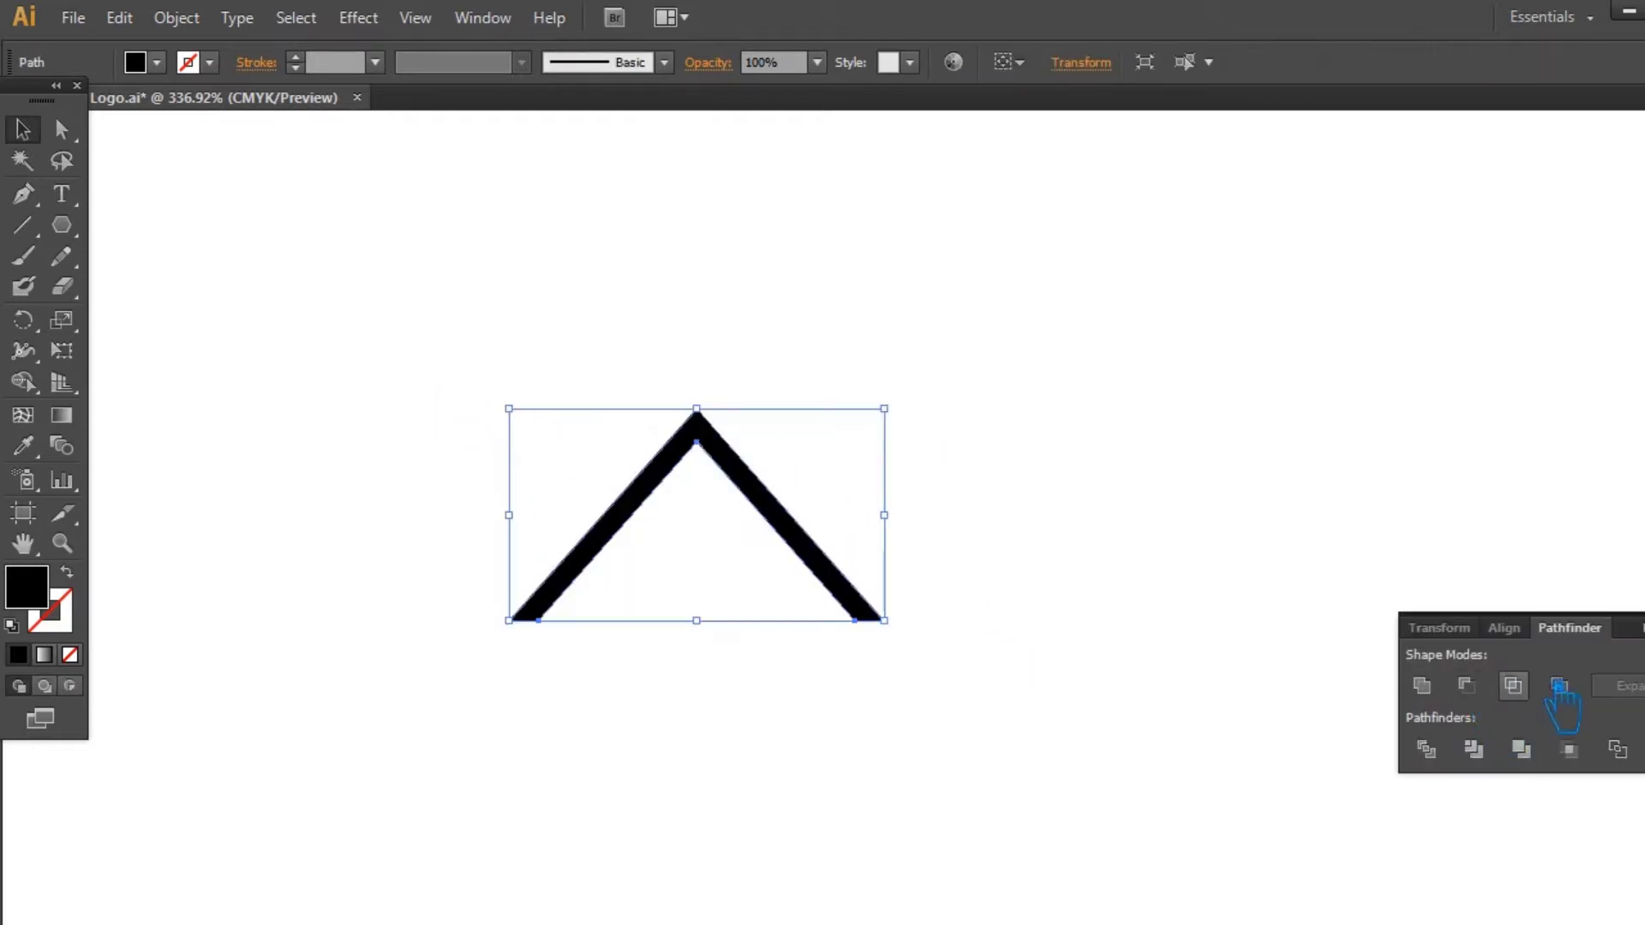
{"action": "key", "text": "shift+ctrl+F9"}
{"action": "left_click", "coordinate": [1127, 652]}
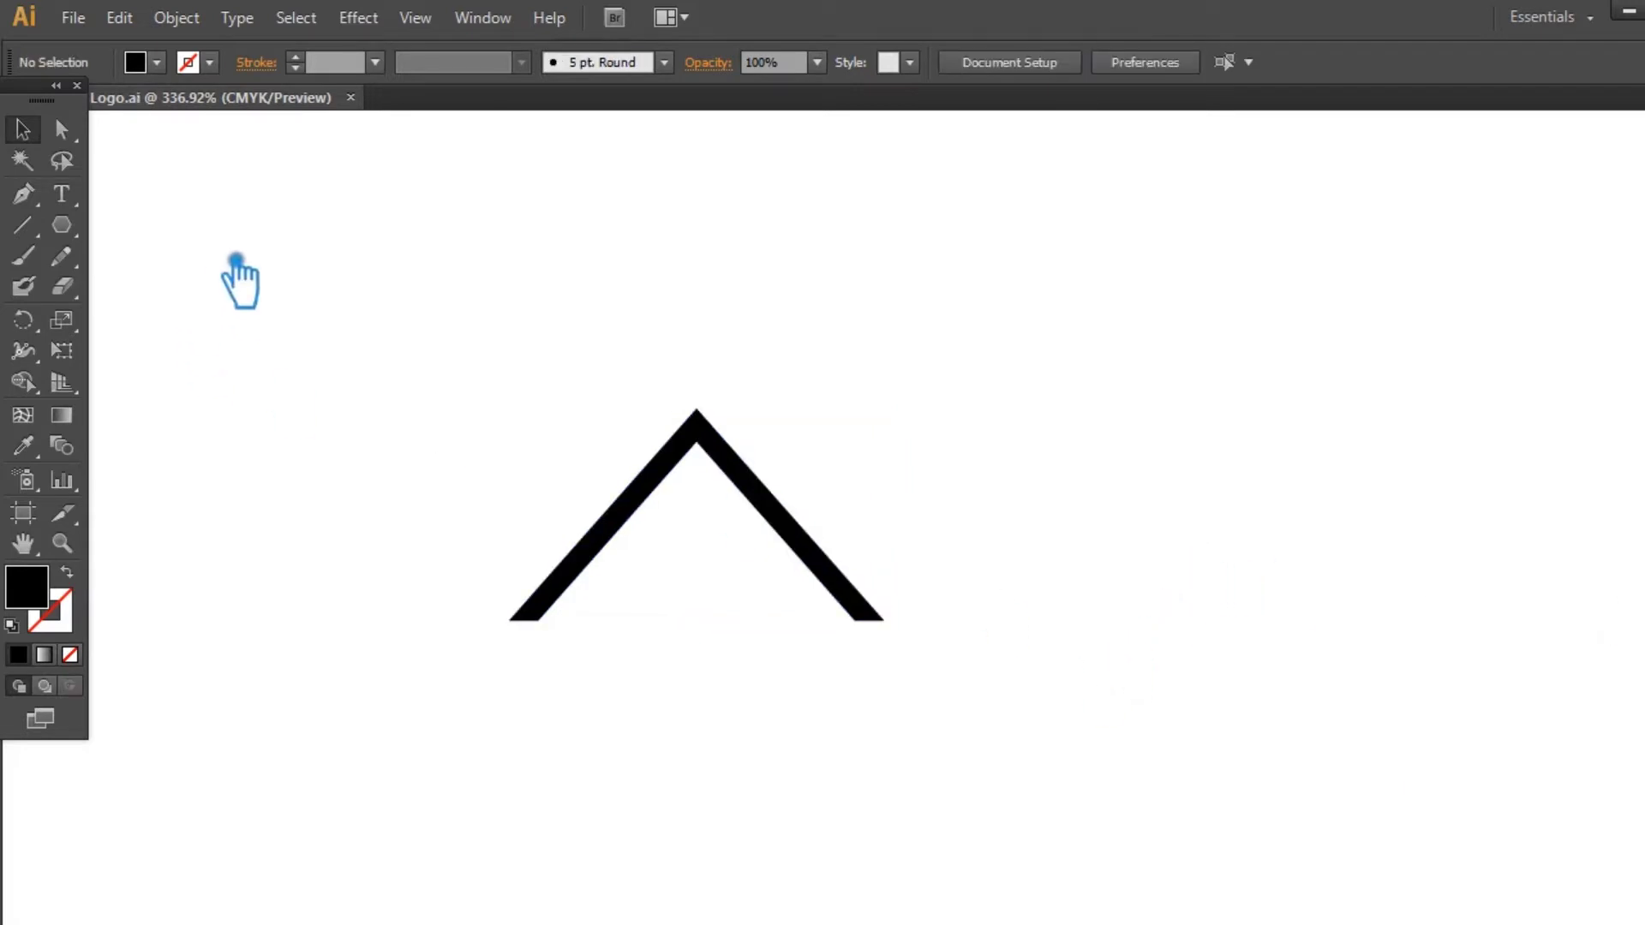
- Draw a horizontal cutting line across the chevron's right leg
{"action": "mouse_move", "coordinate": [804, 515]}
{"action": "left_mouse_down"}
{"action": "mouse_move", "coordinate": [722, 515]}
{"action": "mouse_move", "coordinate": [727, 529]}
{"action": "left_mouse_up"}
{"action": "left_click", "coordinate": [23, 130]}
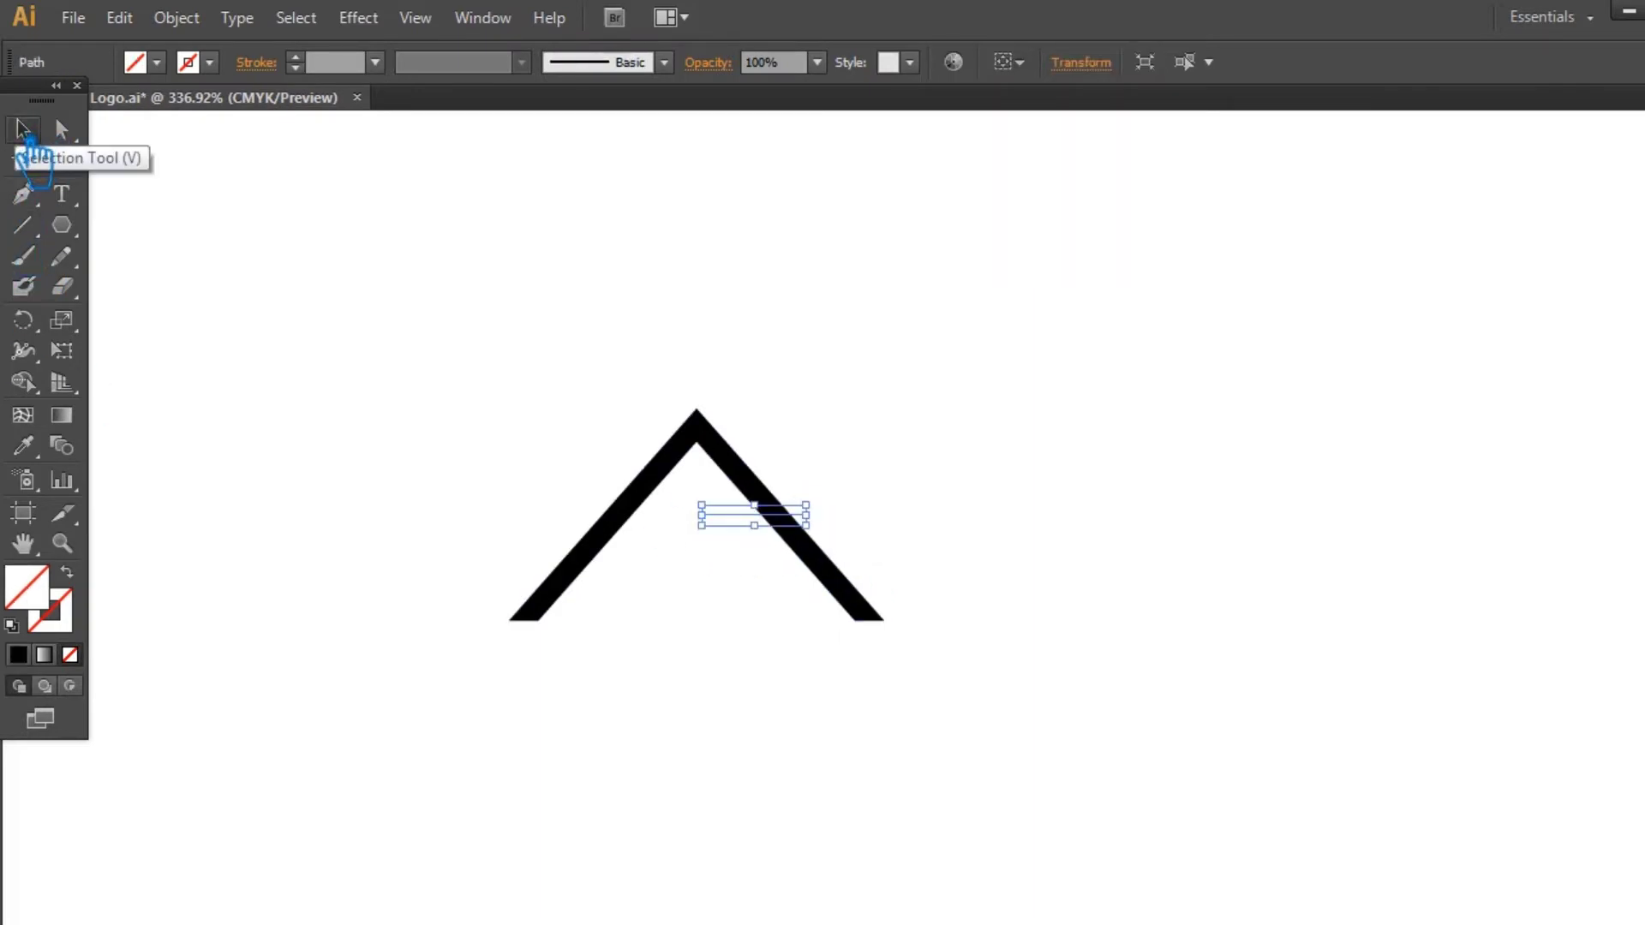
{"action": "left_click", "coordinate": [722, 609]}
{"action": "left_click_drag", "start_coordinate": [753, 532], "coordinate": [772, 542]}
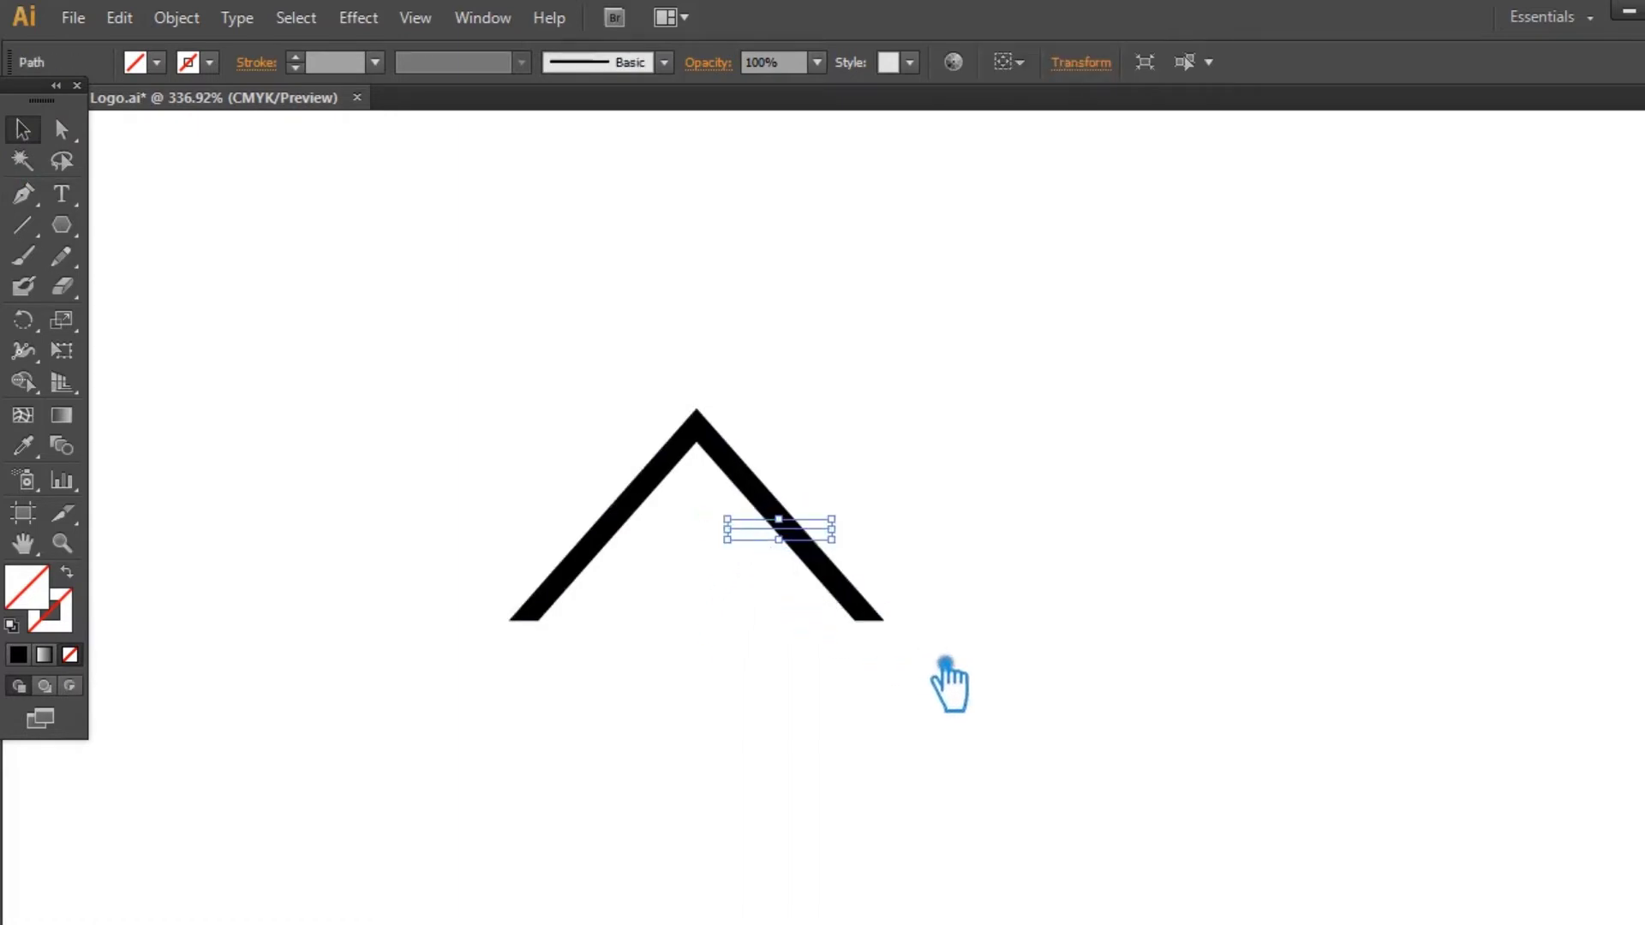
- Divide the chevron along the line, ungroup, and delete the lower-right piece
{"action": "left_click_drag", "start_coordinate": [942, 672], "coordinate": [612, 410]}
{"action": "key", "text": "ctrl+shift+F9"}
{"action": "left_click", "coordinate": [1434, 752]}
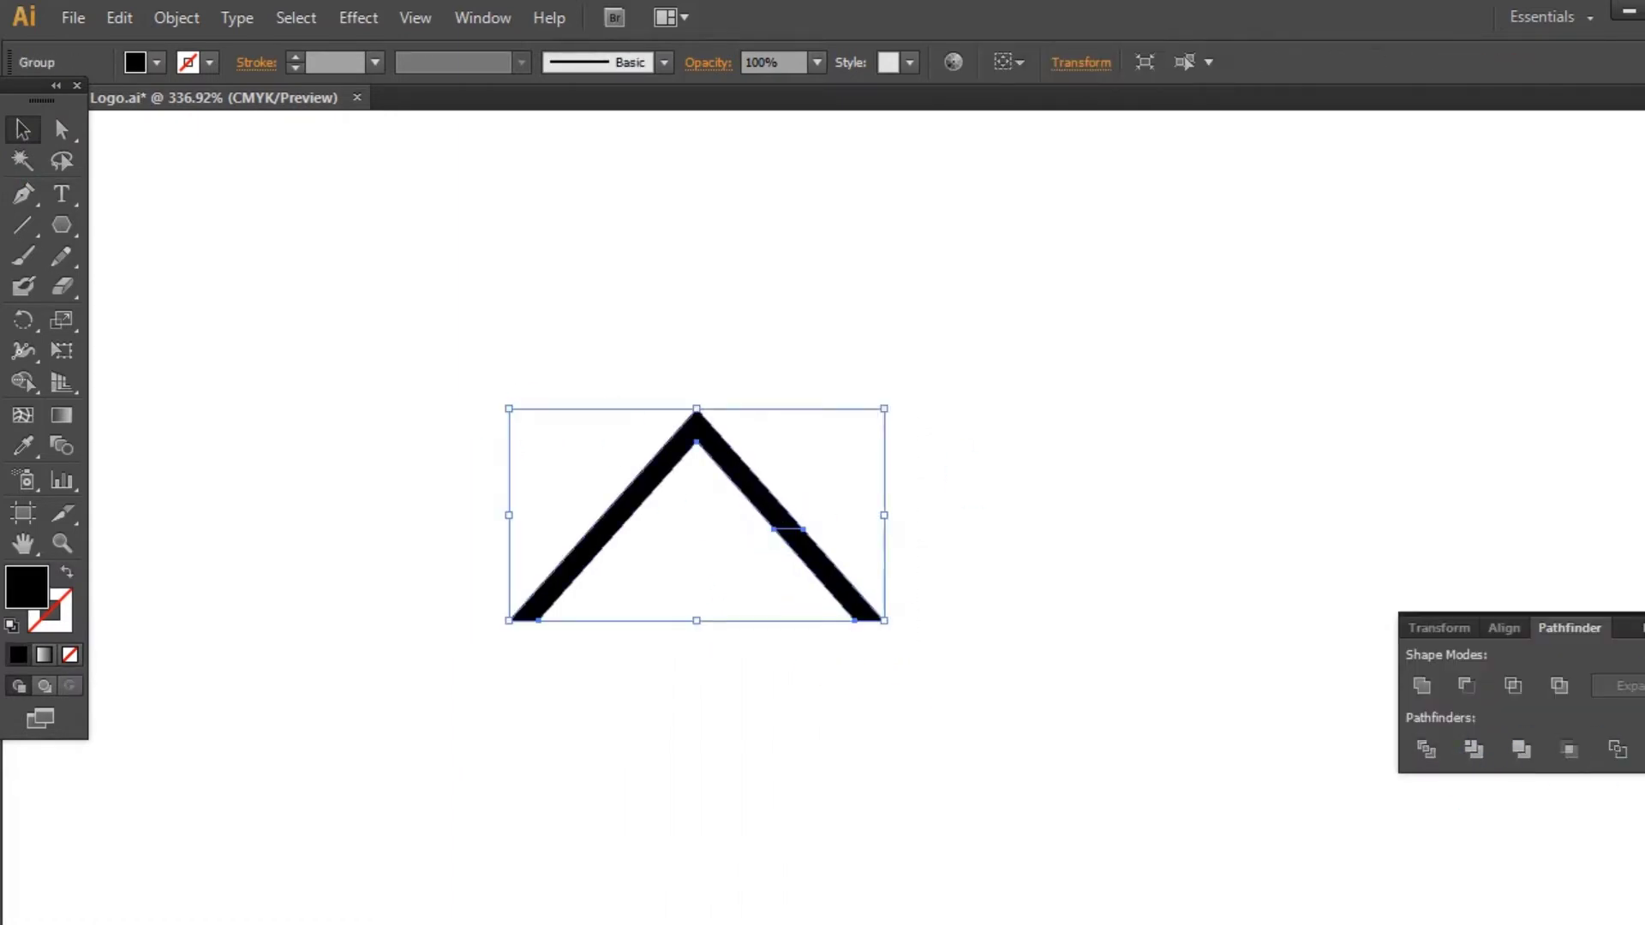
{"action": "key", "text": "ctrl+shift+F9"}
{"action": "key", "text": "ctrl+shift+a"}
{"action": "right_click", "coordinate": [805, 544]}
{"action": "left_click", "coordinate": [891, 685]}
{"action": "left_click", "coordinate": [1017, 625]}
{"action": "left_click", "coordinate": [820, 570]}
{"action": "key", "text": "Delete"}
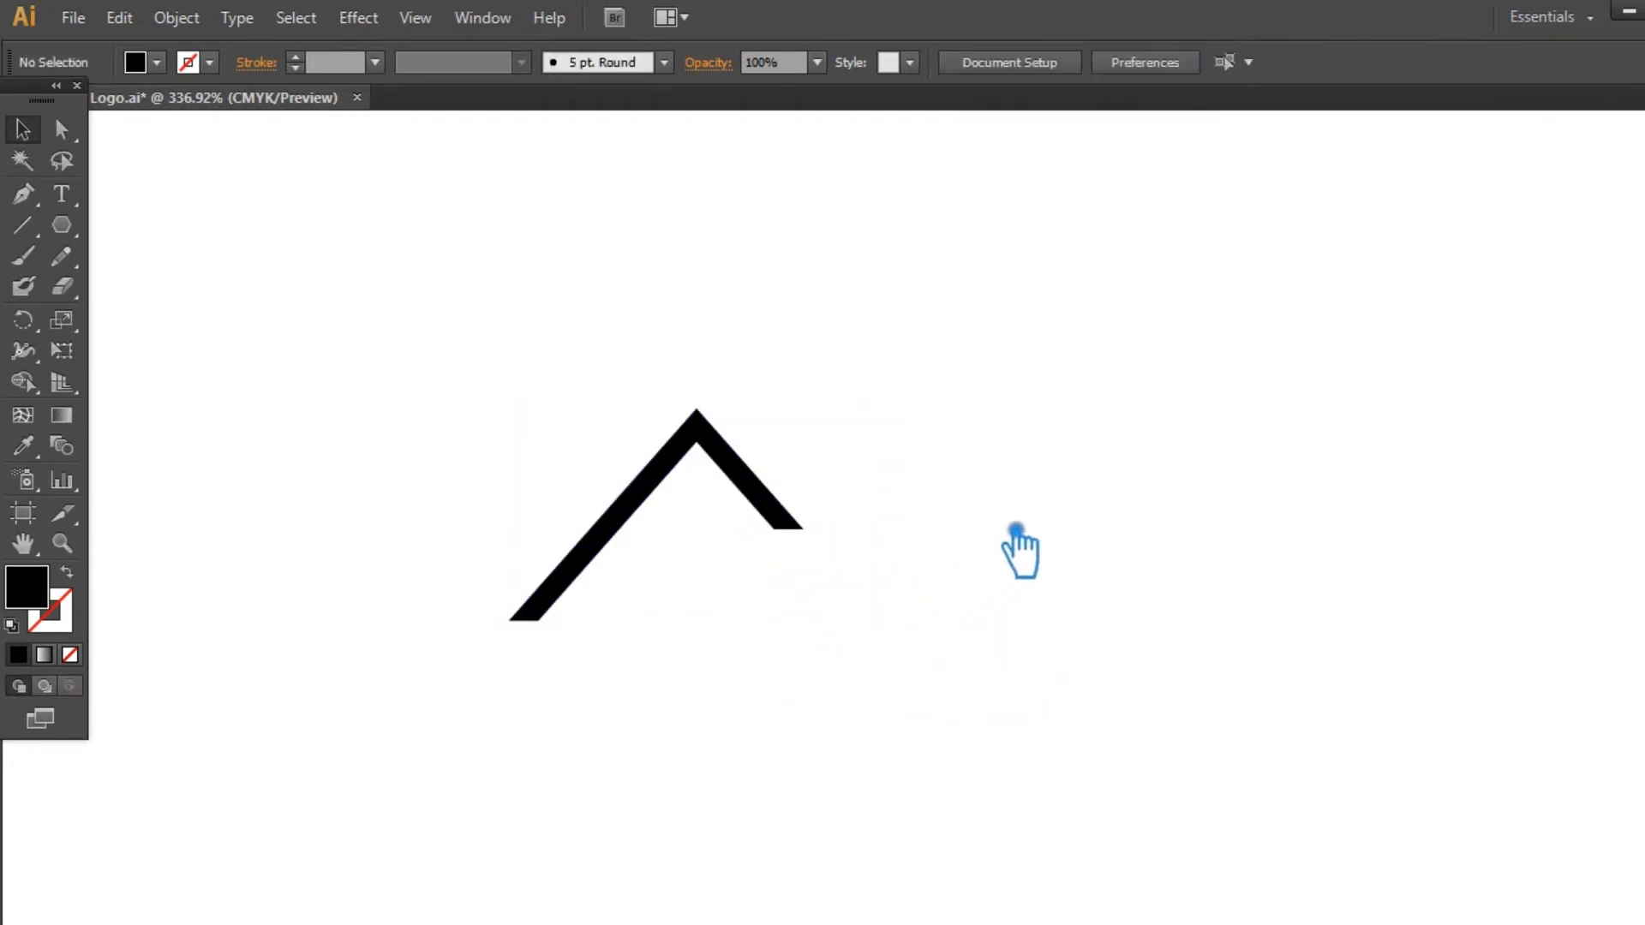
- Add a smaller nested copy of the chevron and place a vertical guide through the apex
{"action": "left_click", "coordinate": [771, 514]}
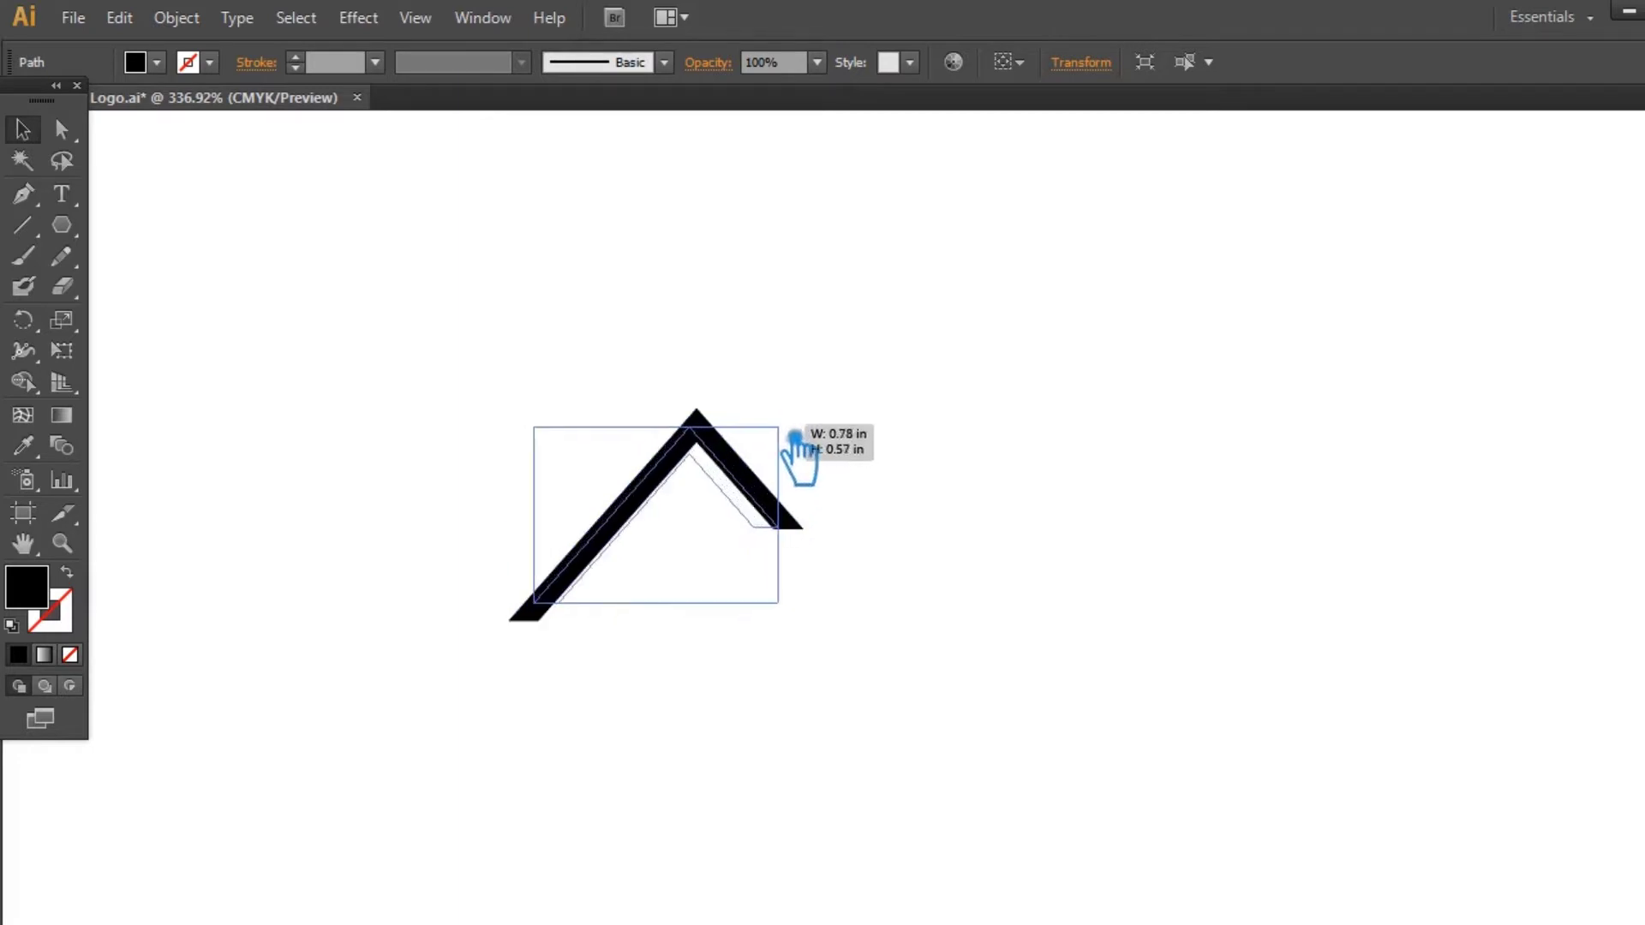
{"action": "left_click_drag", "start_coordinate": [816, 429], "coordinate": [784, 459]}
{"action": "left_click", "coordinate": [943, 480]}
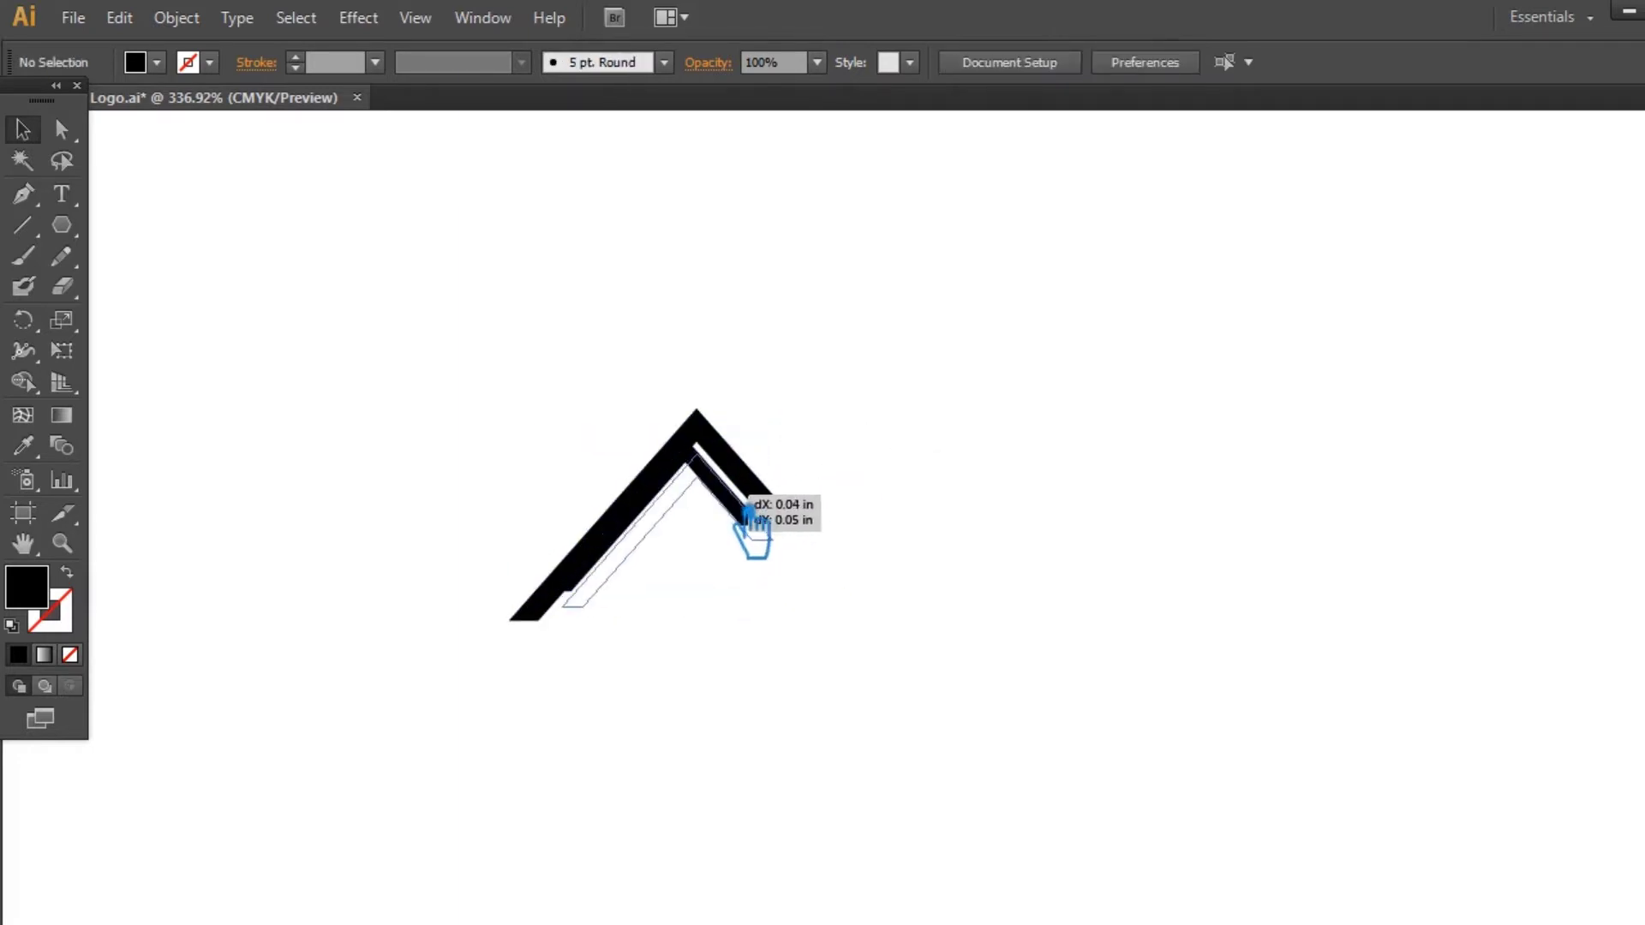
{"action": "left_click_drag", "start_coordinate": [738, 513], "coordinate": [757, 532]}
{"action": "left_click", "coordinate": [1042, 514]}
{"action": "key", "text": "ctrl+r"}
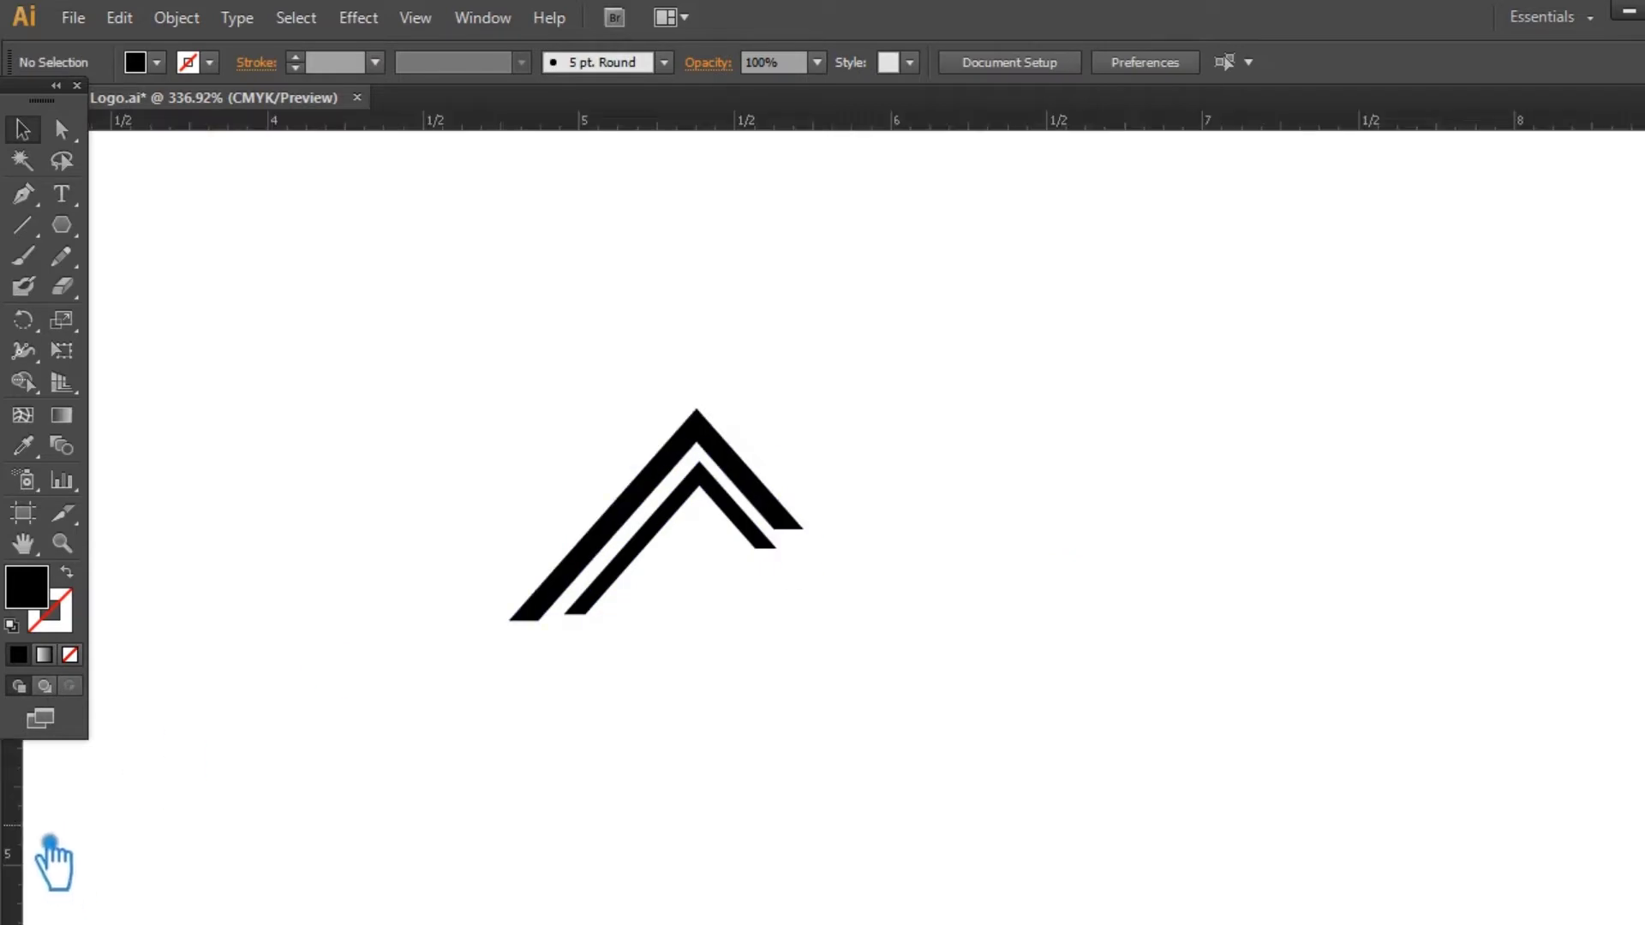
{"action": "left_click_drag", "start_coordinate": [49, 805], "coordinate": [726, 476]}
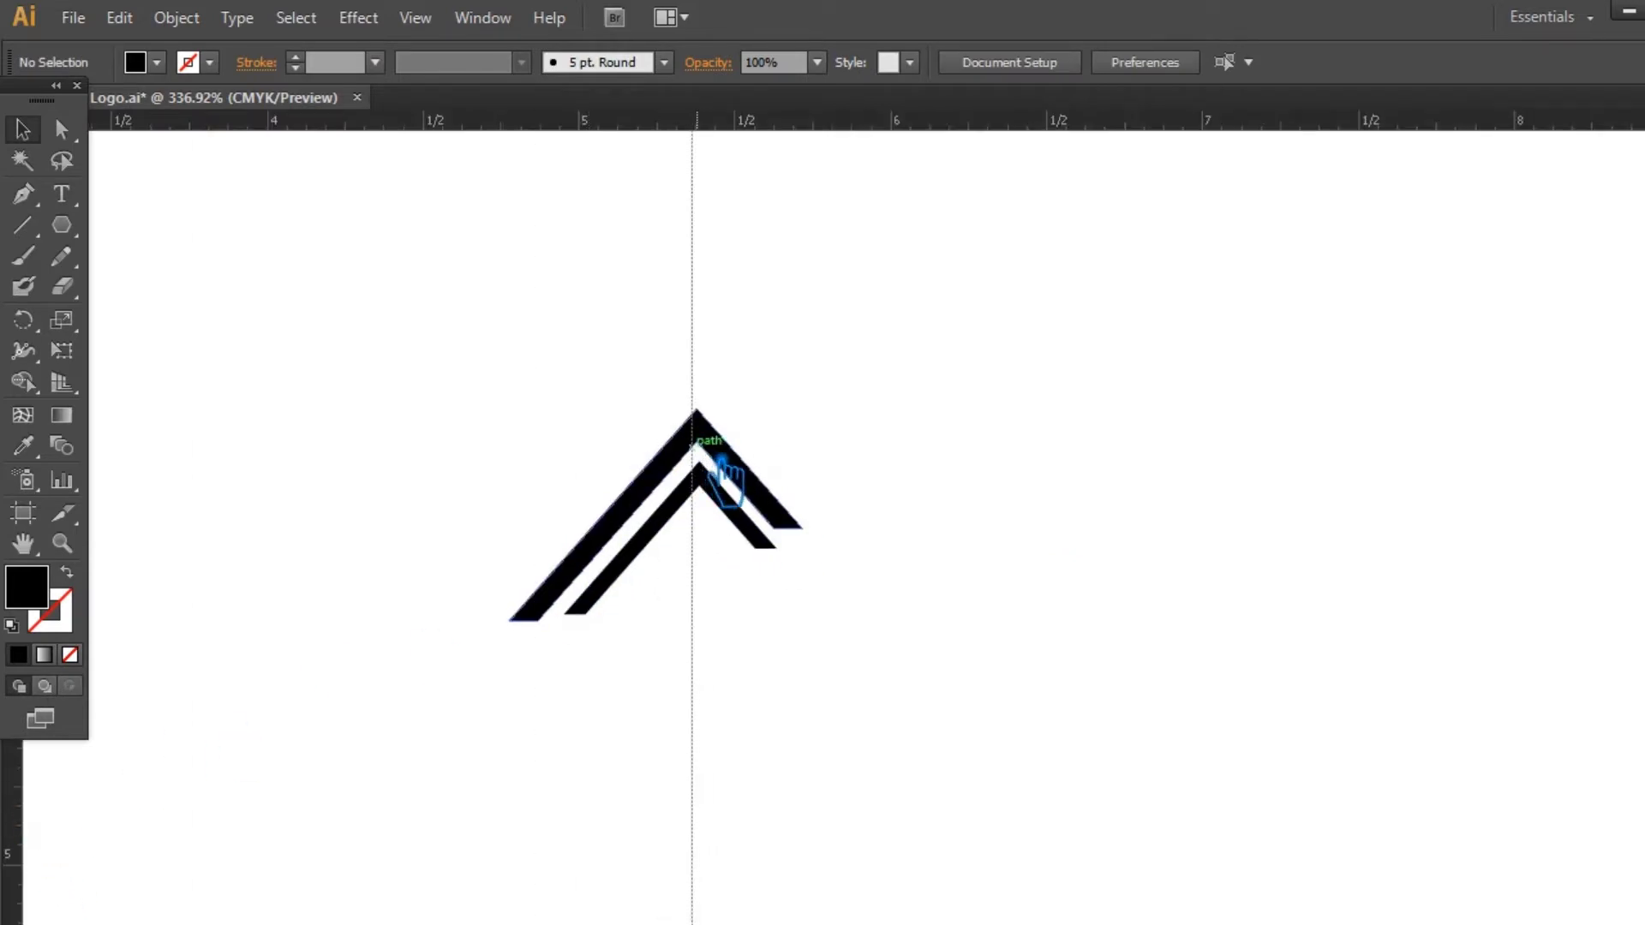
- Align the inner chevron's apex precisely on the vertical guide
{"action": "mouse_move", "coordinate": [731, 512]}
{"action": "left_mouse_down"}
{"action": "mouse_move", "coordinate": [755, 536]}
{"action": "mouse_move", "coordinate": [738, 514]}
{"action": "left_mouse_up"}
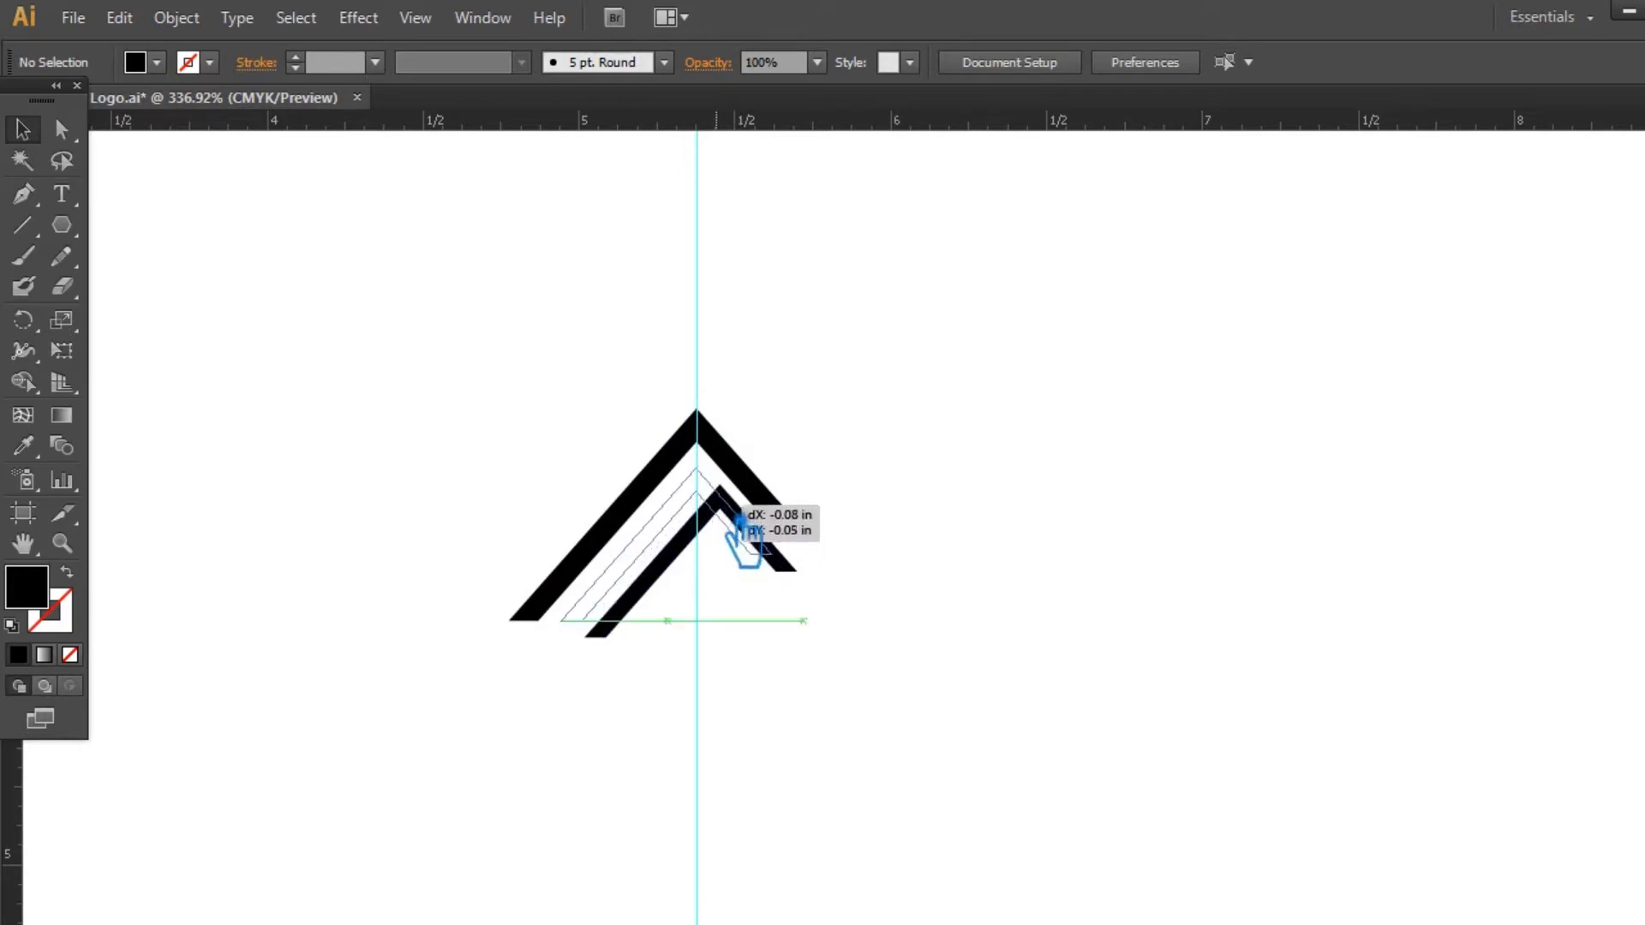
{"action": "left_click_drag", "start_coordinate": [738, 514], "coordinate": [744, 514]}
{"action": "key", "text": "ctrl+="}
{"action": "key", "text": "ctrl+="}
{"action": "key", "text": "ctrl+="}
{"action": "key", "text": "ctrl+="}
{"action": "left_click", "coordinate": [1197, 484]}
{"action": "left_click", "coordinate": [751, 469]}
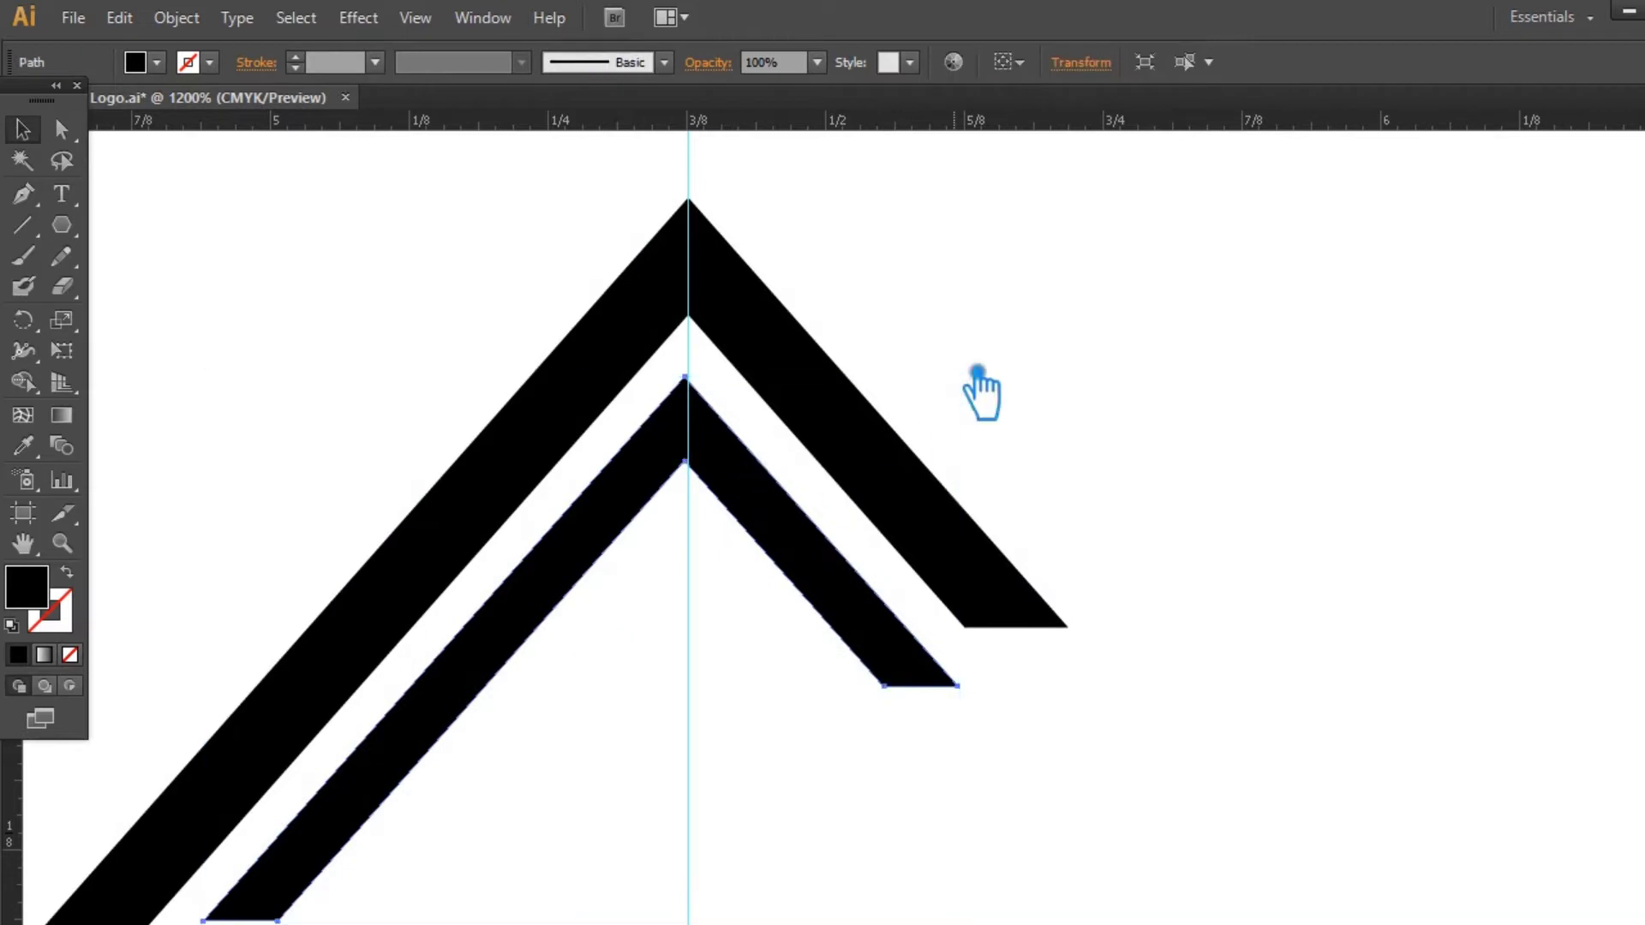
{"action": "key", "text": "ctrl+="}
{"action": "key", "text": "ctrl+="}
{"action": "key", "text": "ctrl+="}
{"action": "key", "text": "ctrl+="}
{"action": "left_click_drag", "start_coordinate": [1114, 495], "coordinate": [1116, 488]}
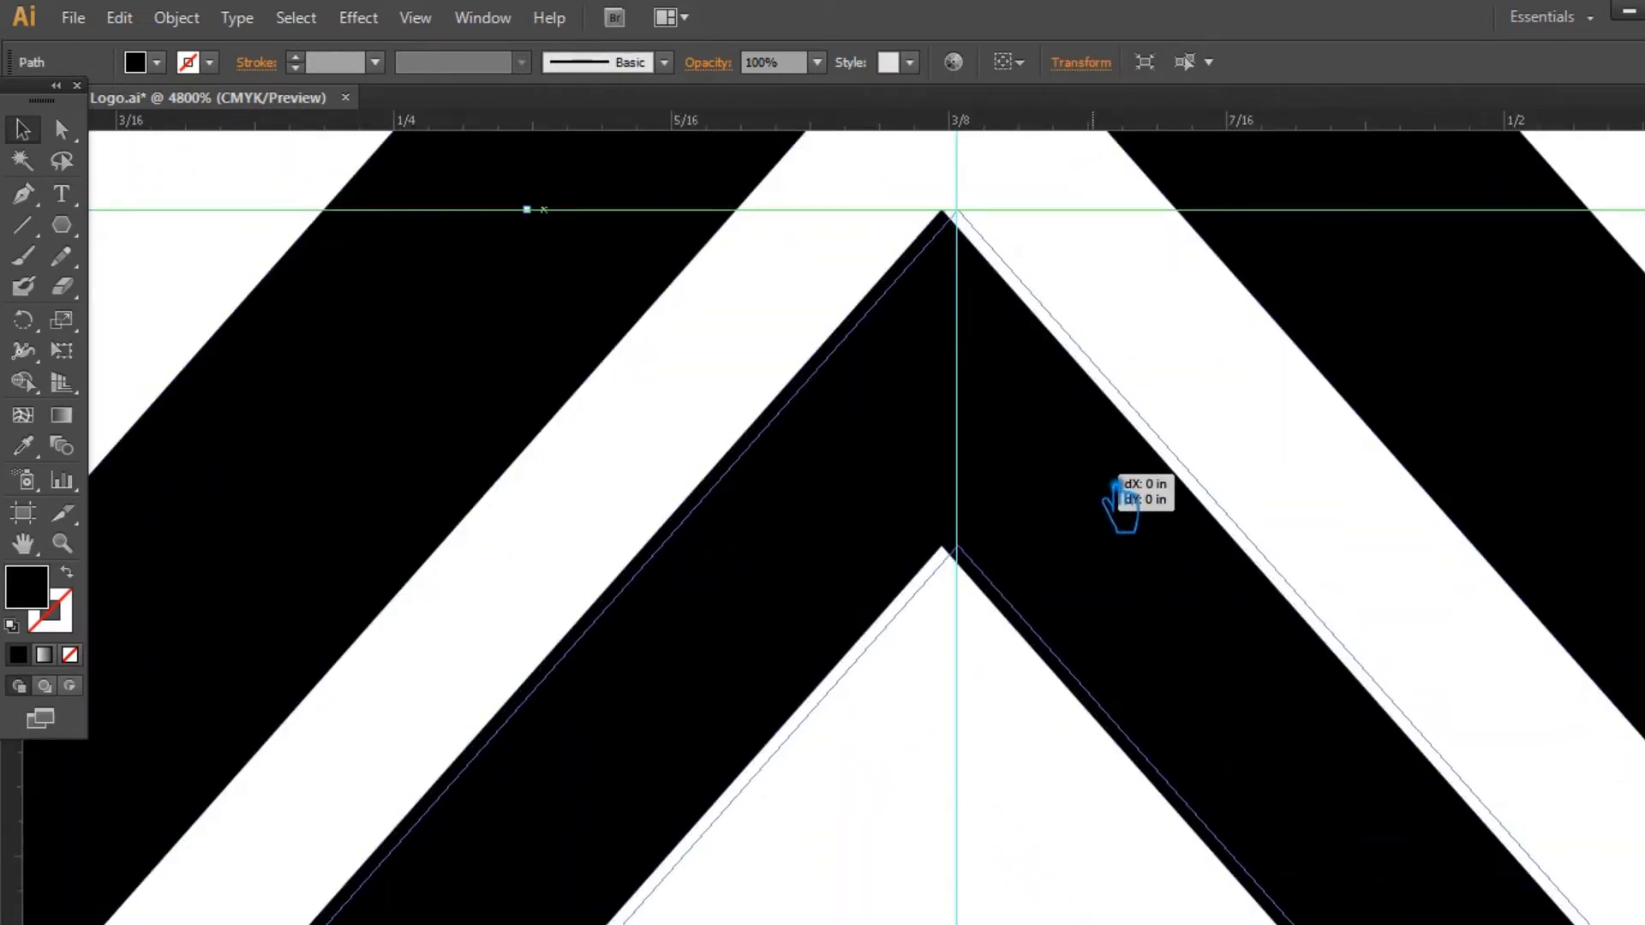
{"action": "left_click_drag", "start_coordinate": [1115, 486], "coordinate": [1112, 486]}
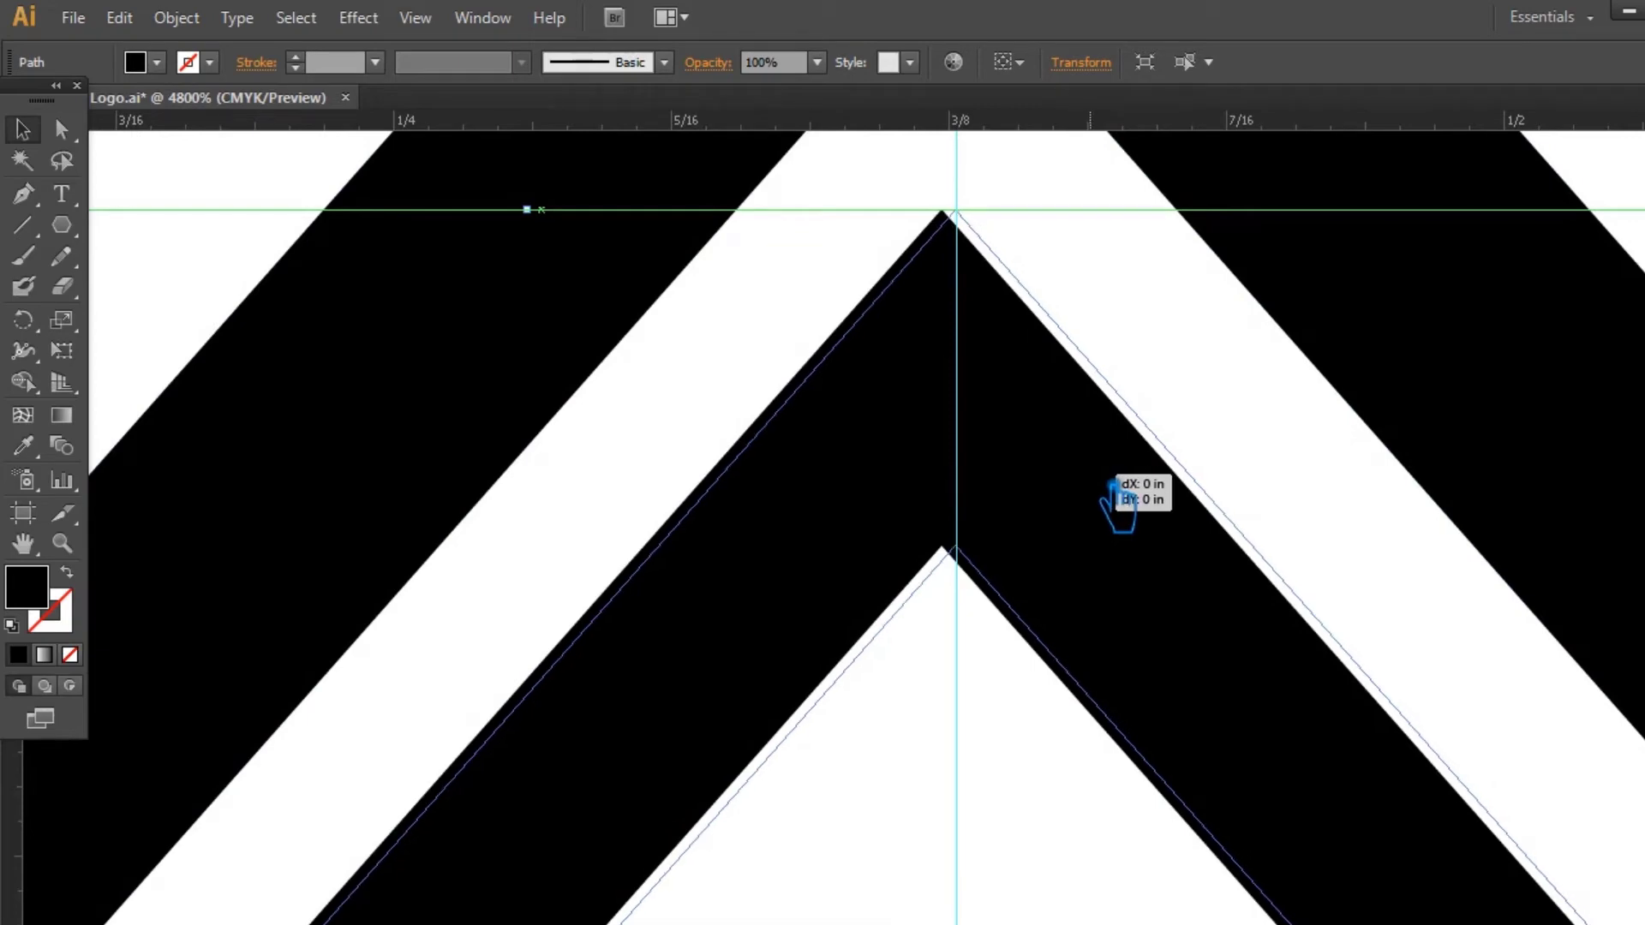
{"action": "left_click_drag", "start_coordinate": [1113, 486], "coordinate": [1114, 487]}
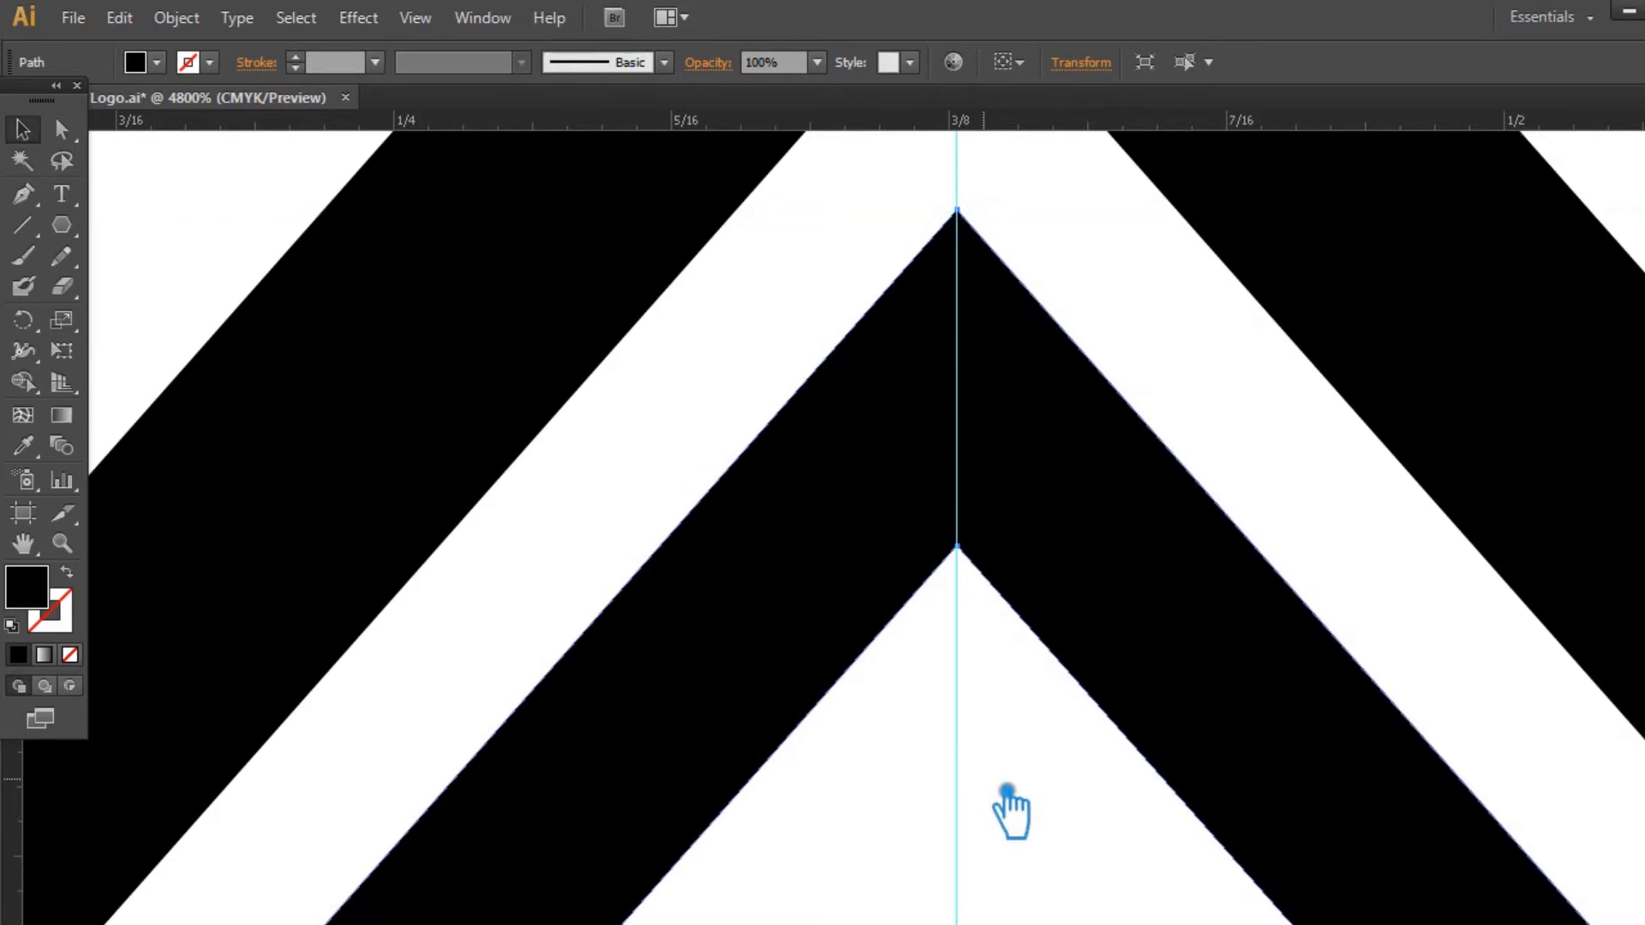
{"action": "key", "text": "ctrl+minus"}
{"action": "key", "text": "ctrl+minus"}
{"action": "key", "text": "ctrl+minus"}
{"action": "key", "text": "ctrl+minus"}
{"action": "key", "text": "ctrl+minus"}
{"action": "key", "text": "ctrl+minus"}
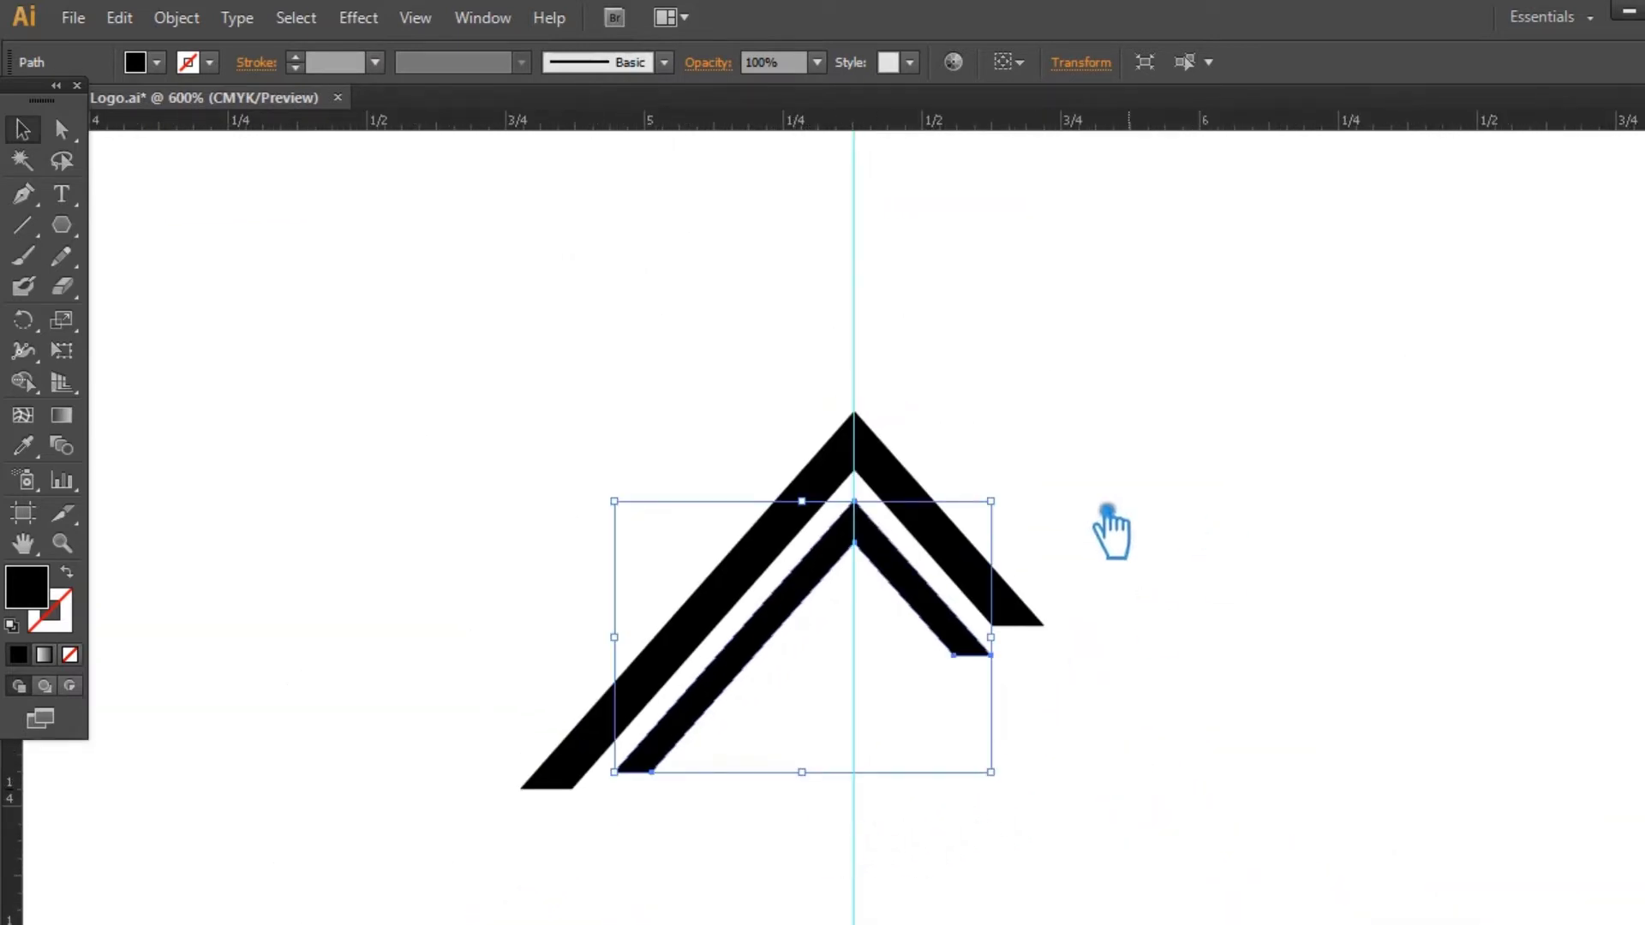
- Shrink the inner chevron and nudge it up beneath the outer roof
{"action": "left_click_drag", "start_coordinate": [1015, 505], "coordinate": [968, 541]}
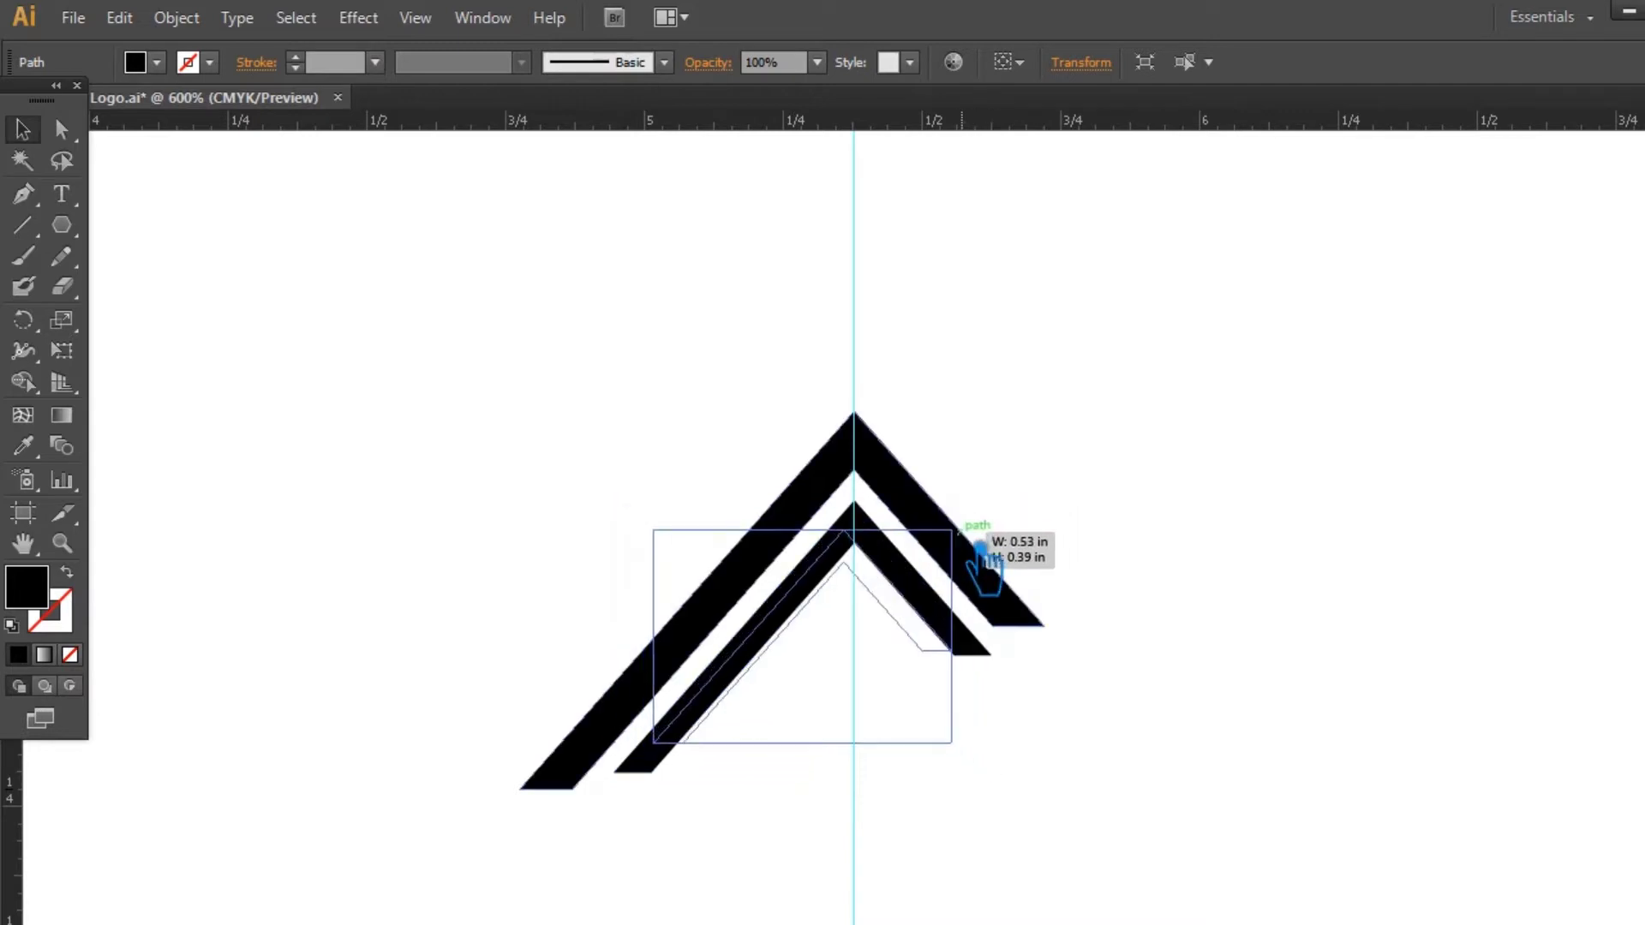
{"action": "left_click", "coordinate": [917, 638]}
{"action": "left_click_drag", "start_coordinate": [917, 638], "coordinate": [930, 627]}
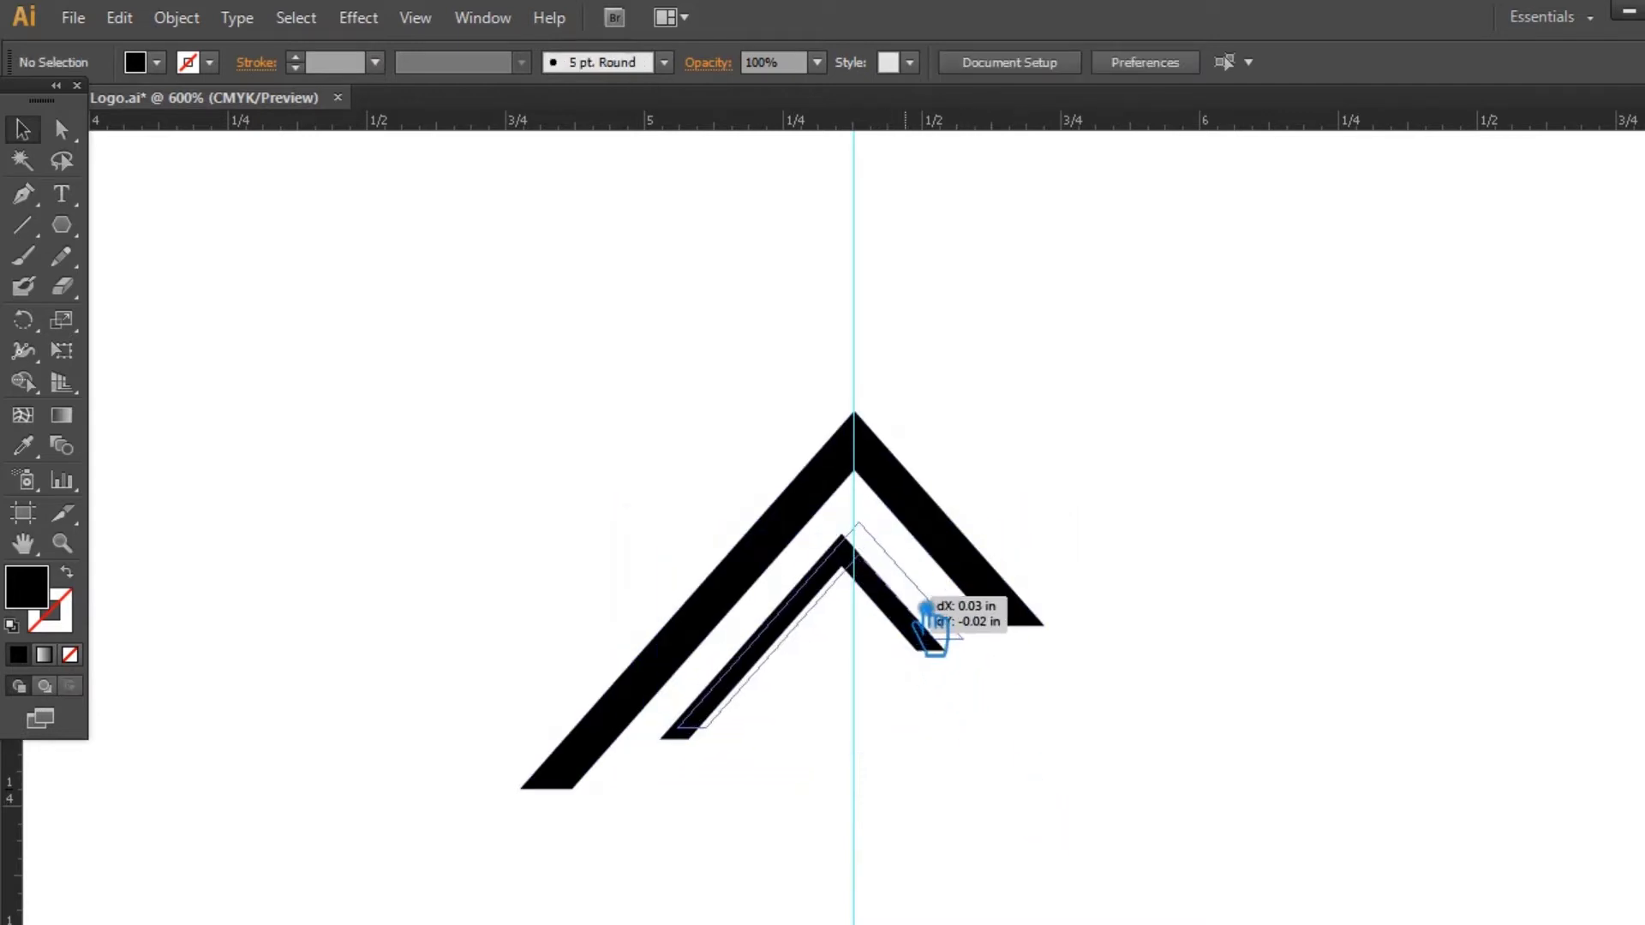
{"action": "key", "text": "Up"}
{"action": "key", "text": "Up"}
{"action": "key", "text": "Up"}
{"action": "key", "text": "Up"}
{"action": "scroll", "coordinate": [1099, 765], "scroll_direction": "up", "scroll_amount": 3}
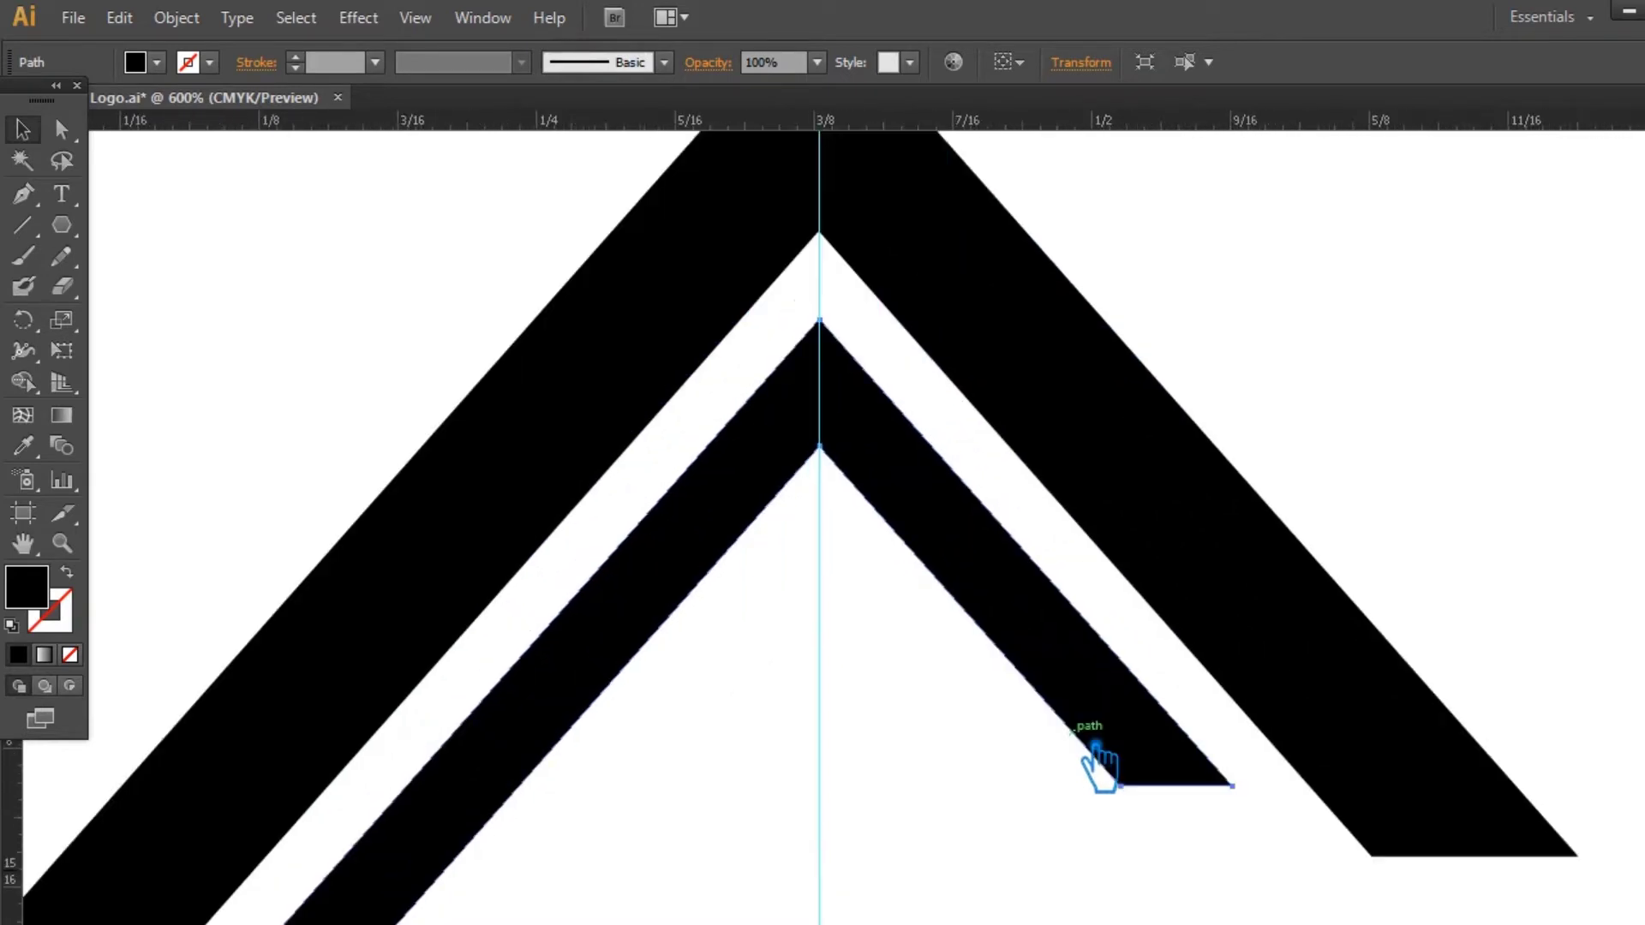
{"action": "scroll", "coordinate": [1099, 765], "scroll_direction": "up", "scroll_amount": 2}
{"action": "scroll", "coordinate": [1099, 765], "scroll_direction": "down", "scroll_amount": 2}
{"action": "scroll", "coordinate": [1099, 765], "scroll_direction": "down", "scroll_amount": 2}
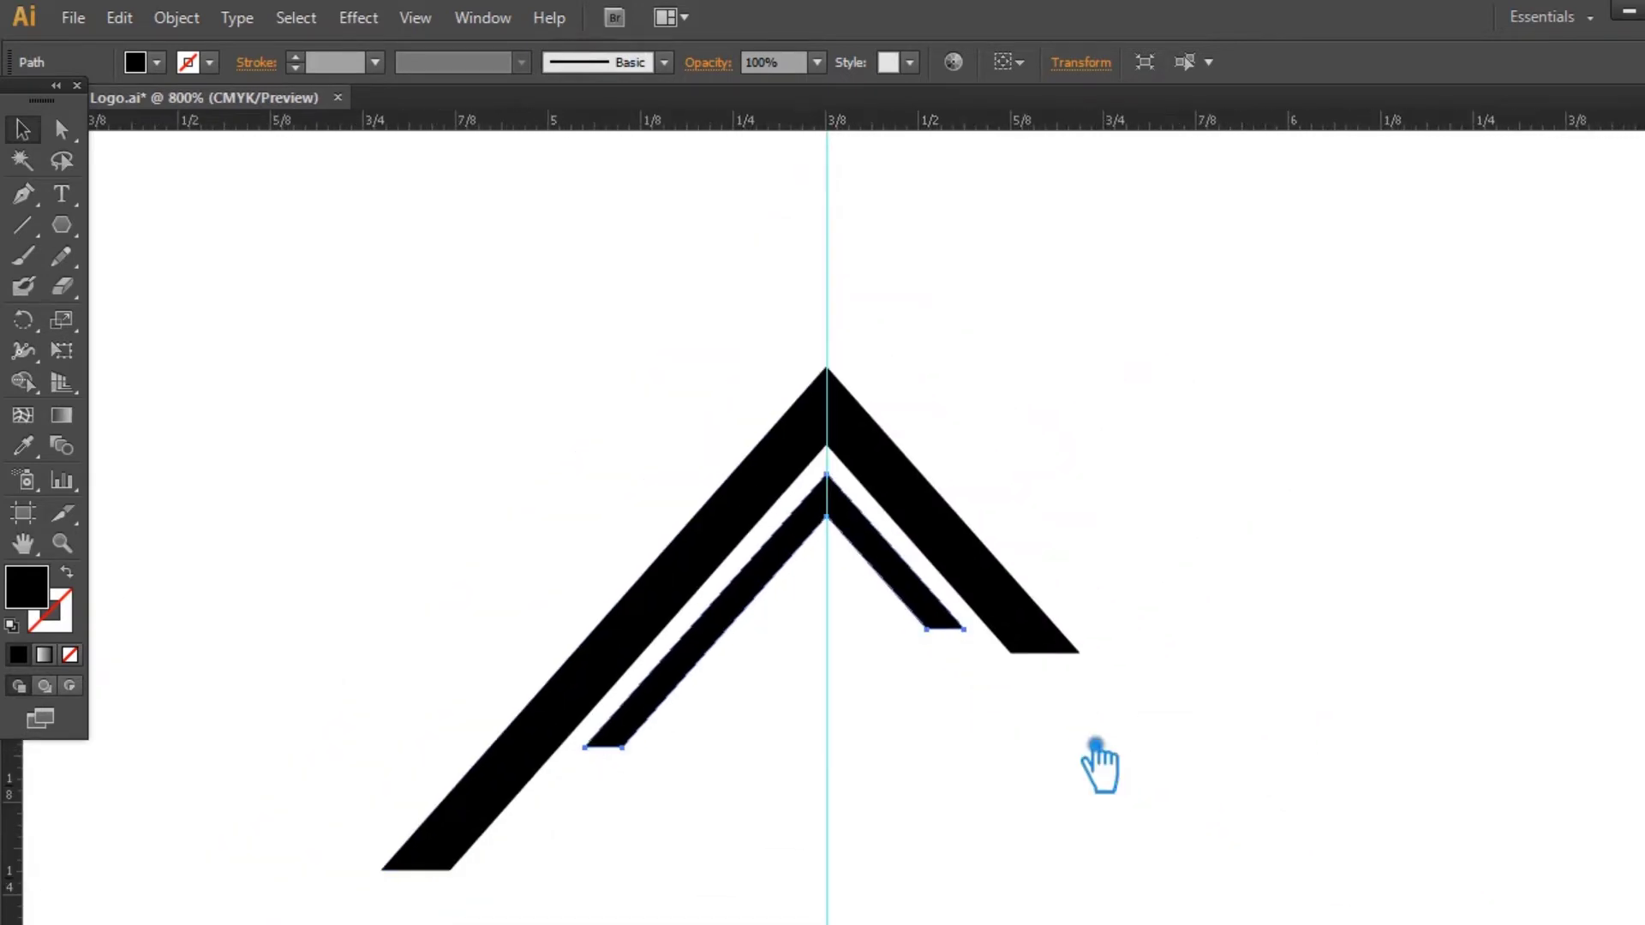
- Remove extra anchor points from the inner chevron
{"action": "key", "text": "p"}
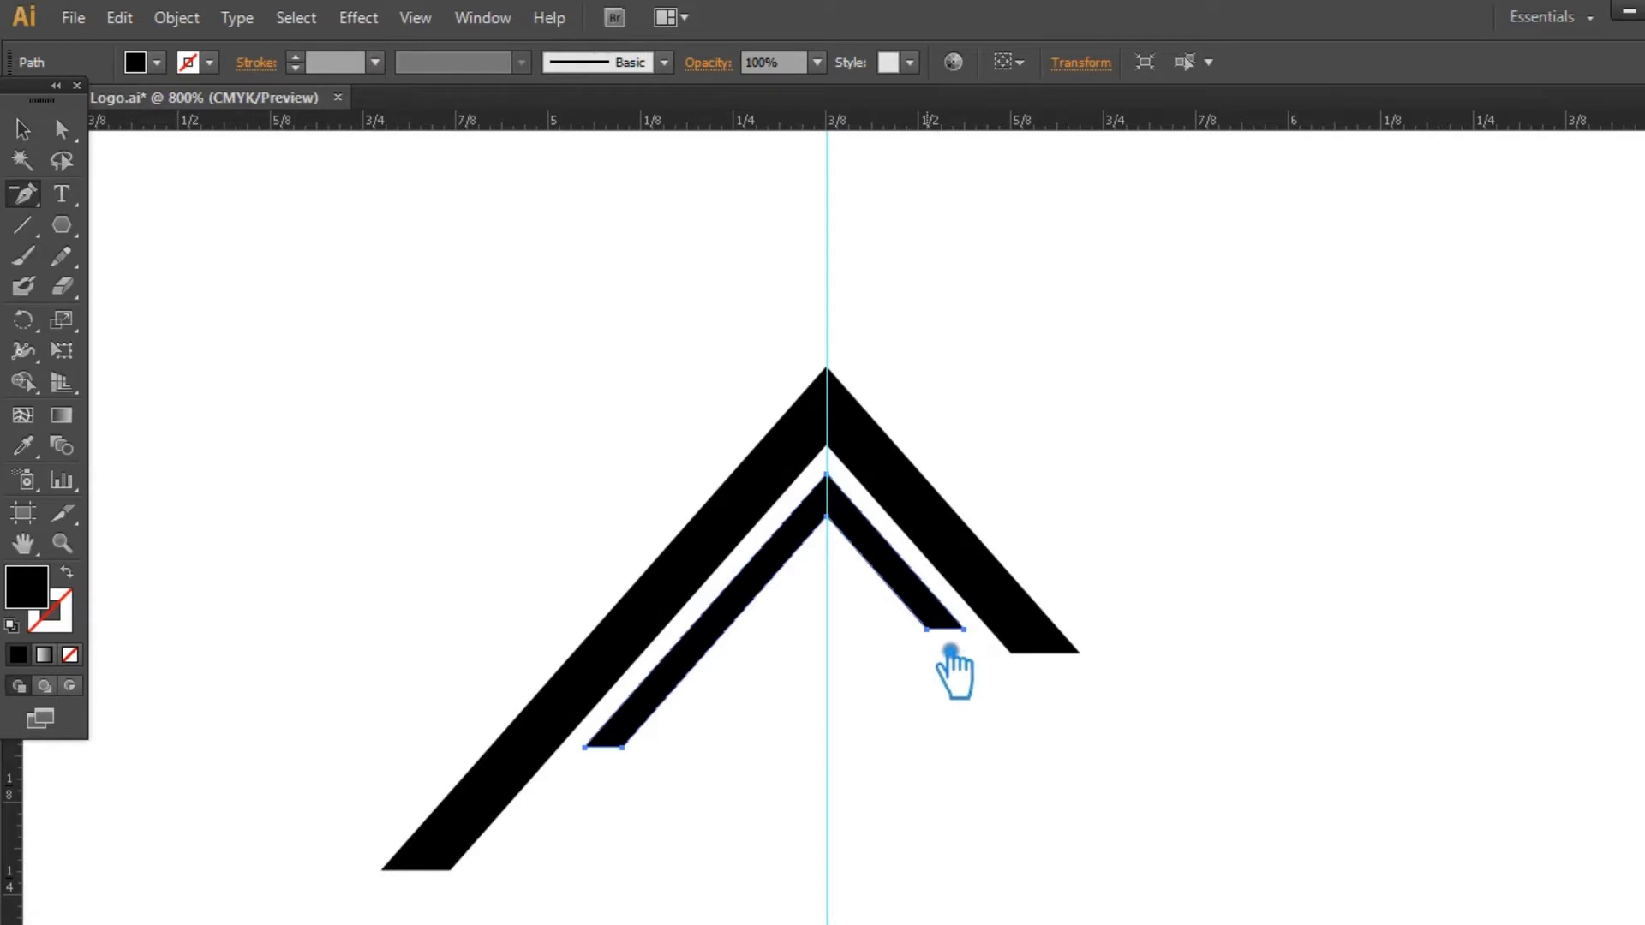
{"action": "left_click", "coordinate": [950, 638]}
{"action": "left_click", "coordinate": [653, 768]}
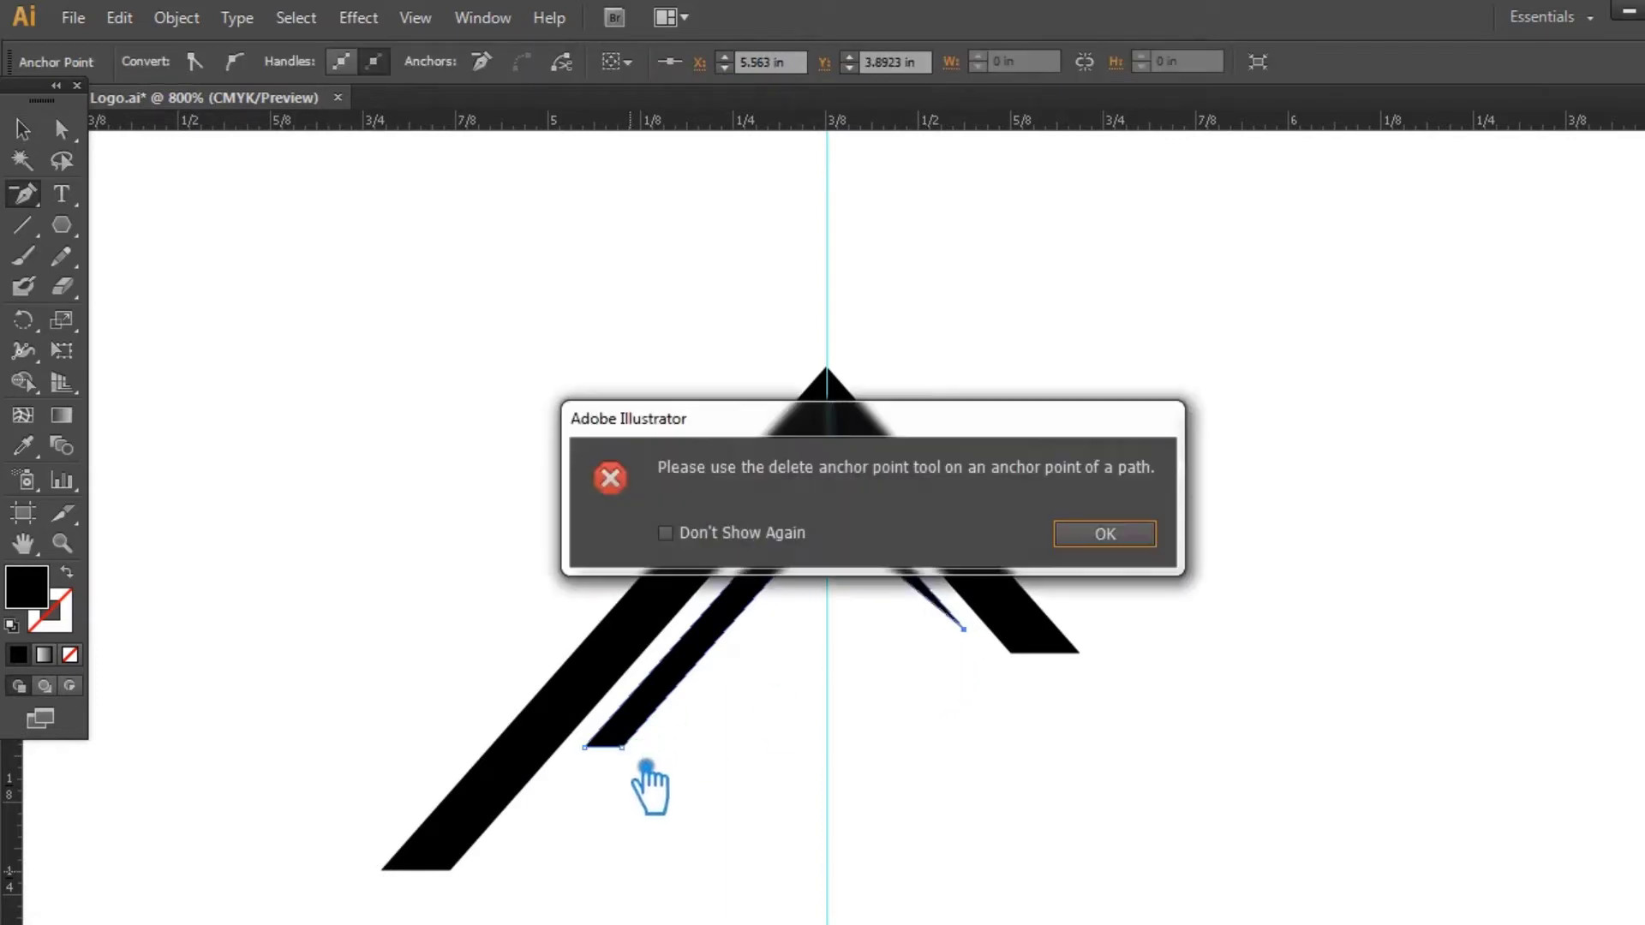
{"action": "left_click", "coordinate": [1132, 548]}
{"action": "left_click", "coordinate": [653, 775]}
{"action": "left_click", "coordinate": [23, 129]}
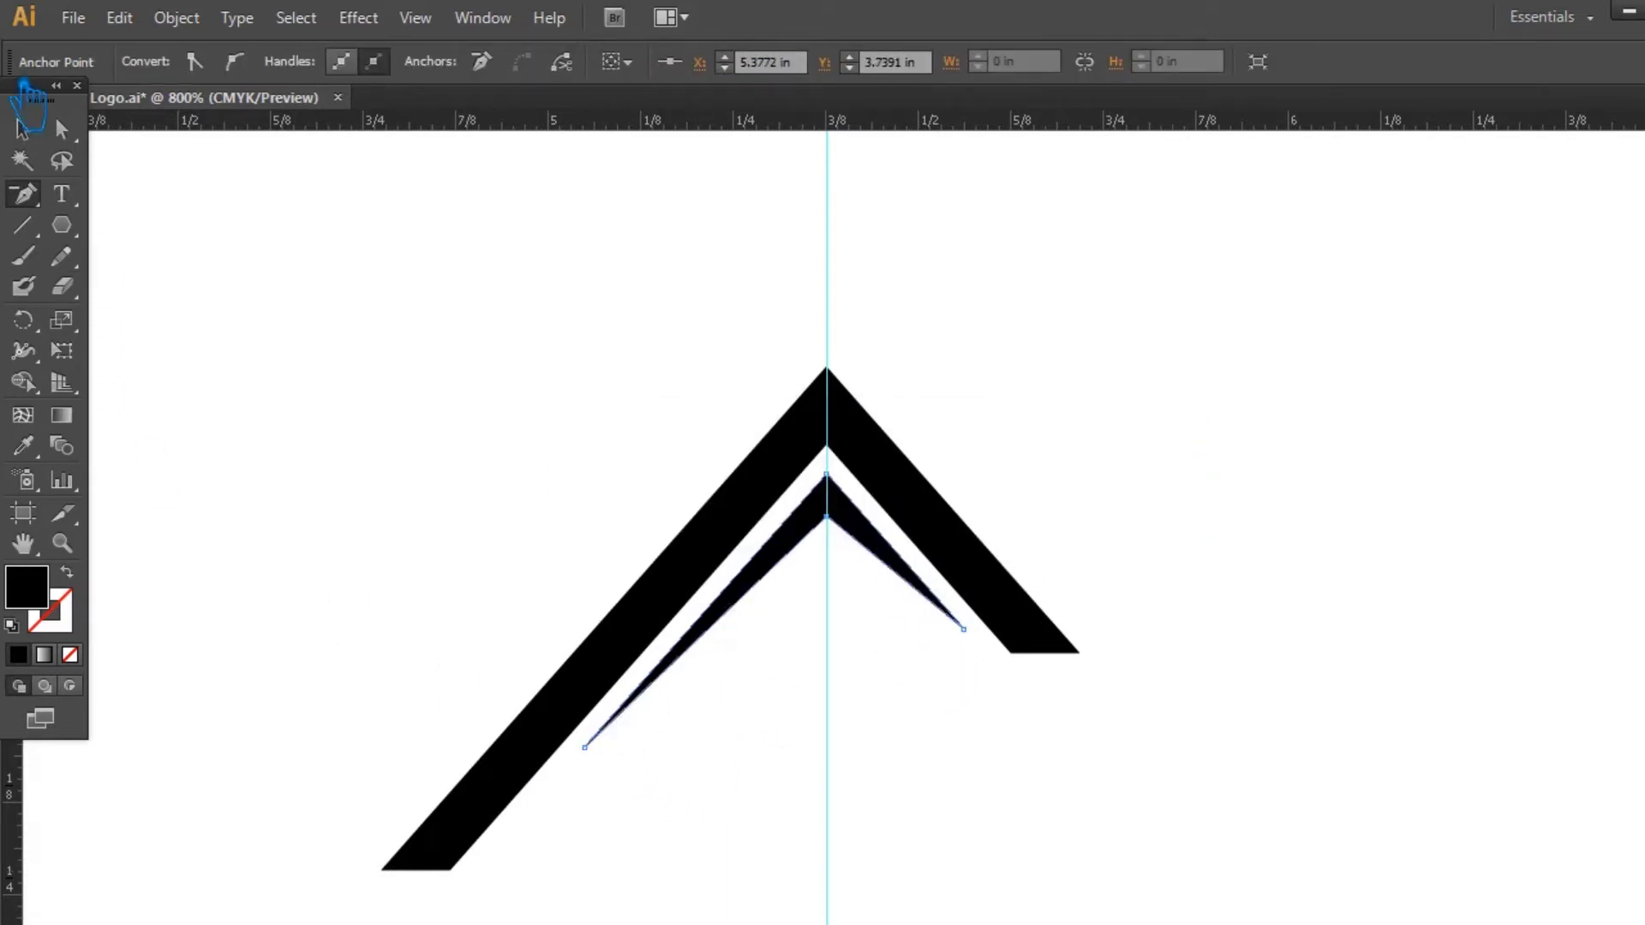
{"action": "left_click", "coordinate": [1295, 412]}
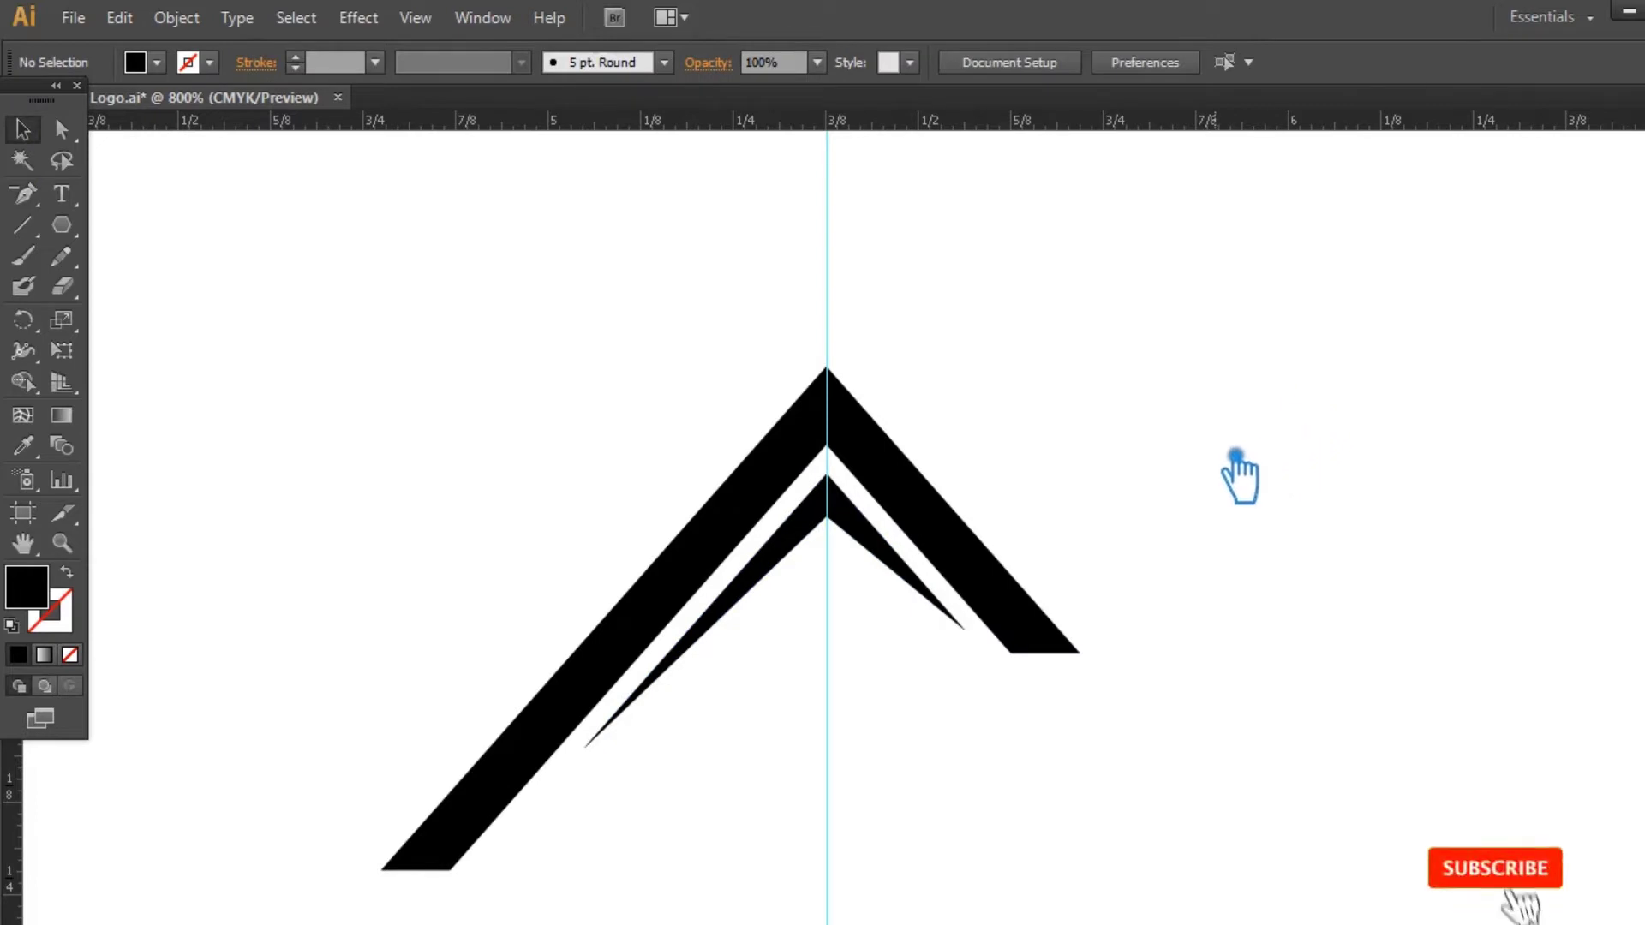
- Fill the inner chevron with dark grey #353535
{"action": "left_click", "coordinate": [861, 535]}
{"action": "double_click", "coordinate": [26, 587]}
{"action": "type", "text": "353535"}
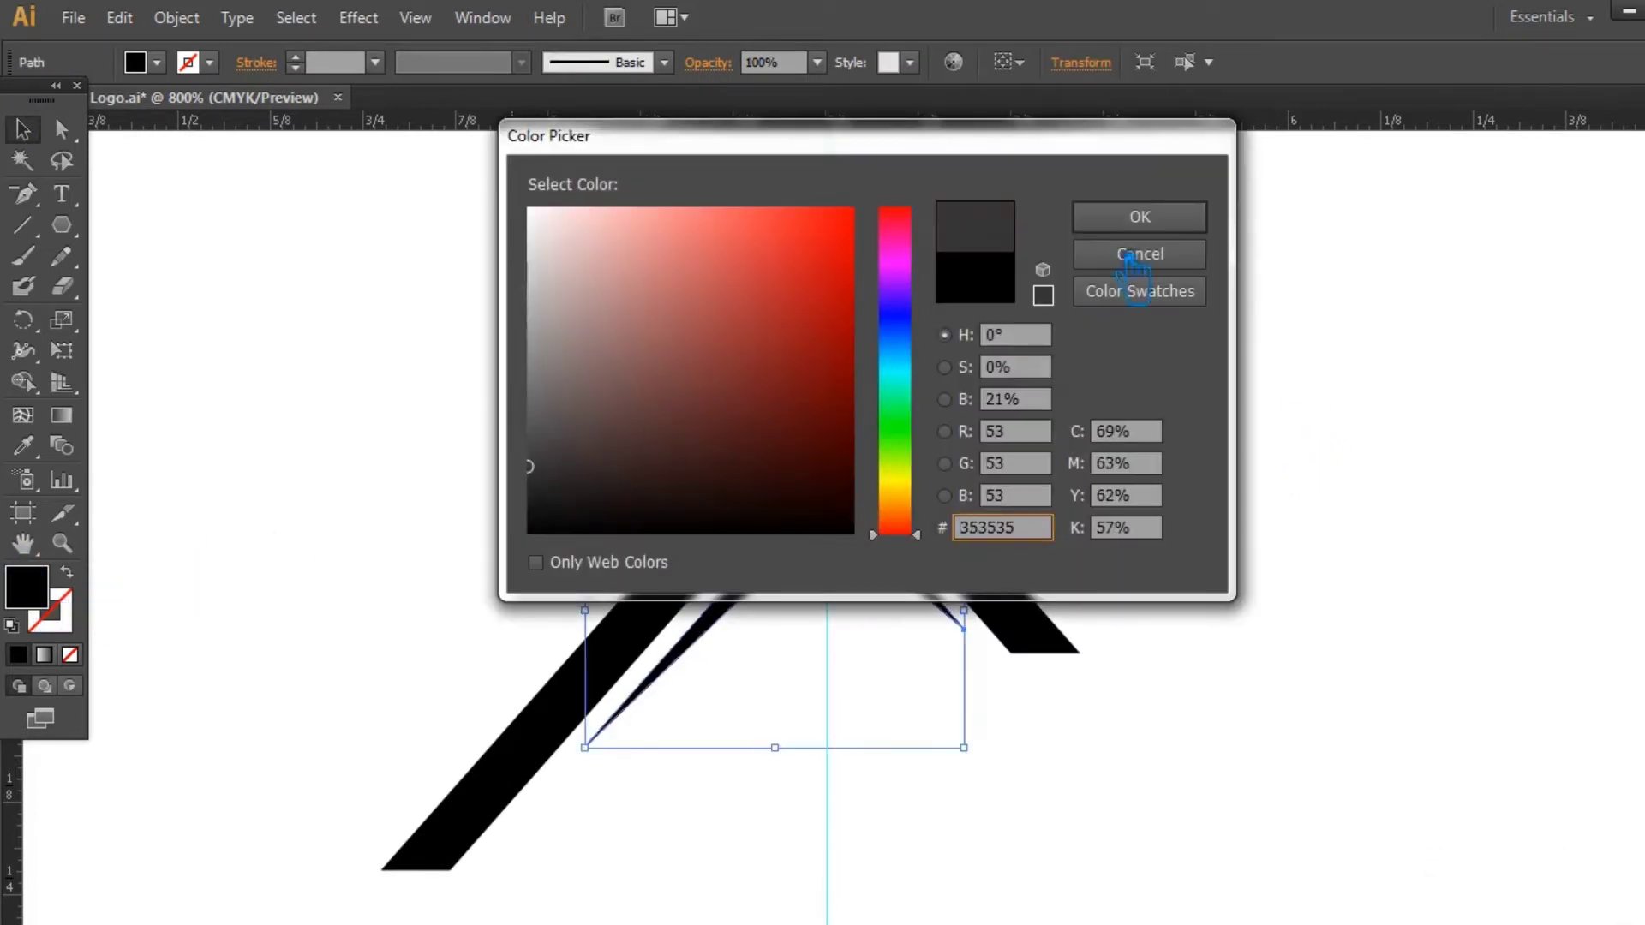
{"action": "left_click", "coordinate": [1182, 222]}
{"action": "left_click", "coordinate": [1291, 593]}
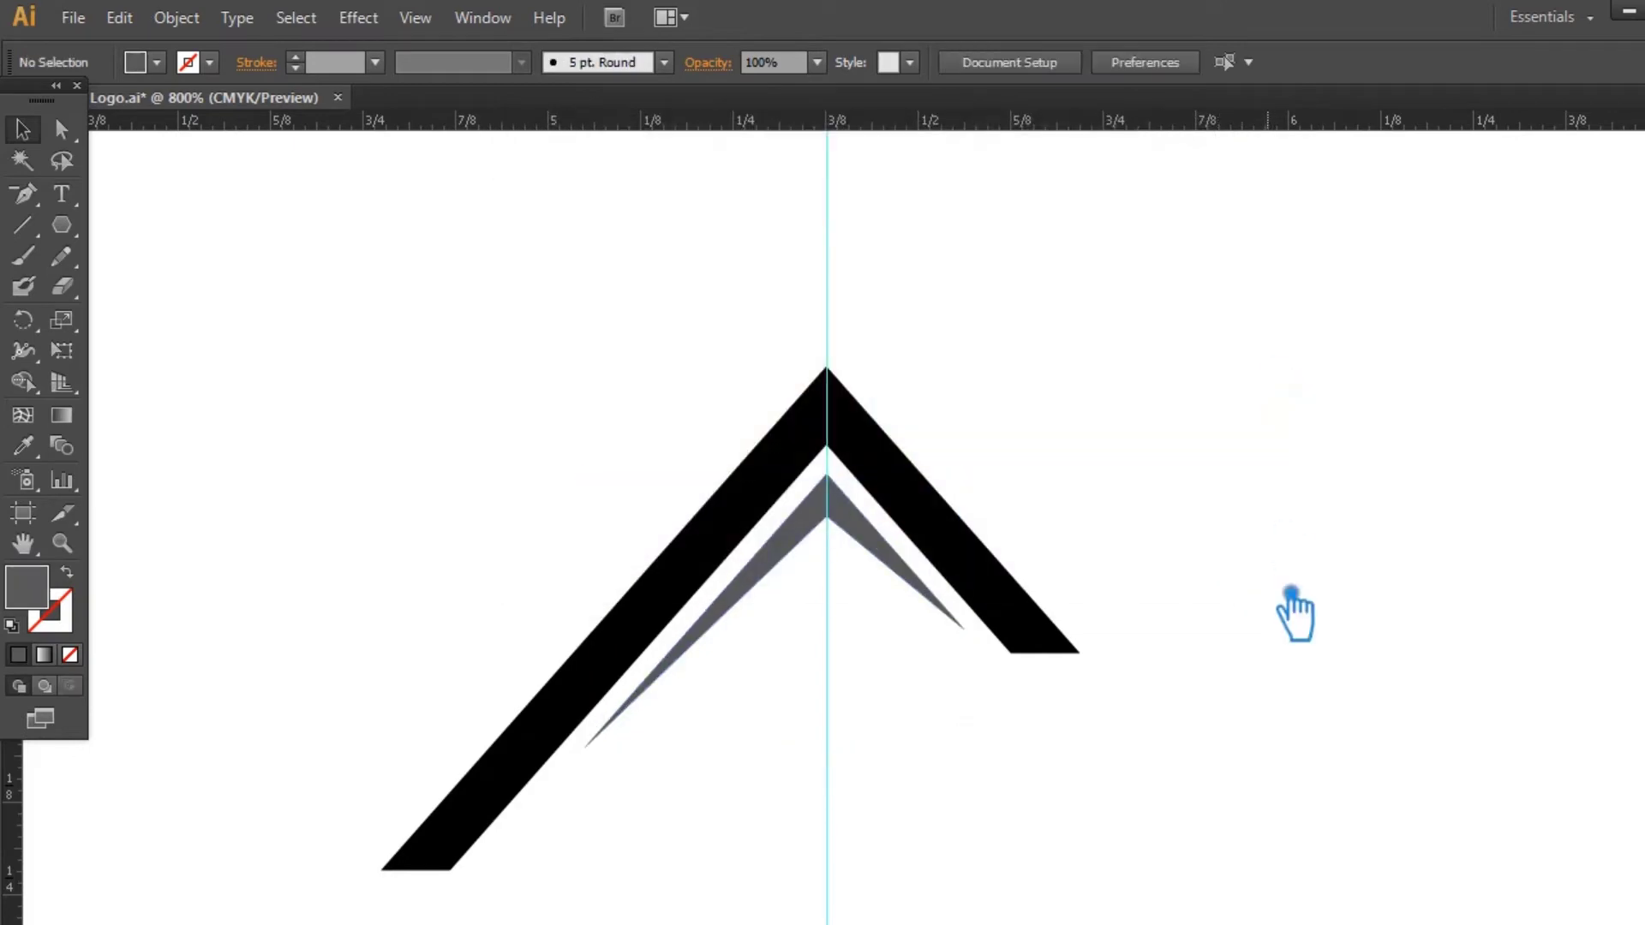
- Fill the outer chevron with near-black #1E1E1E and select both chevrons
{"action": "left_click", "coordinate": [954, 543]}
{"action": "double_click", "coordinate": [26, 587]}
{"action": "left_click", "coordinate": [531, 497]}
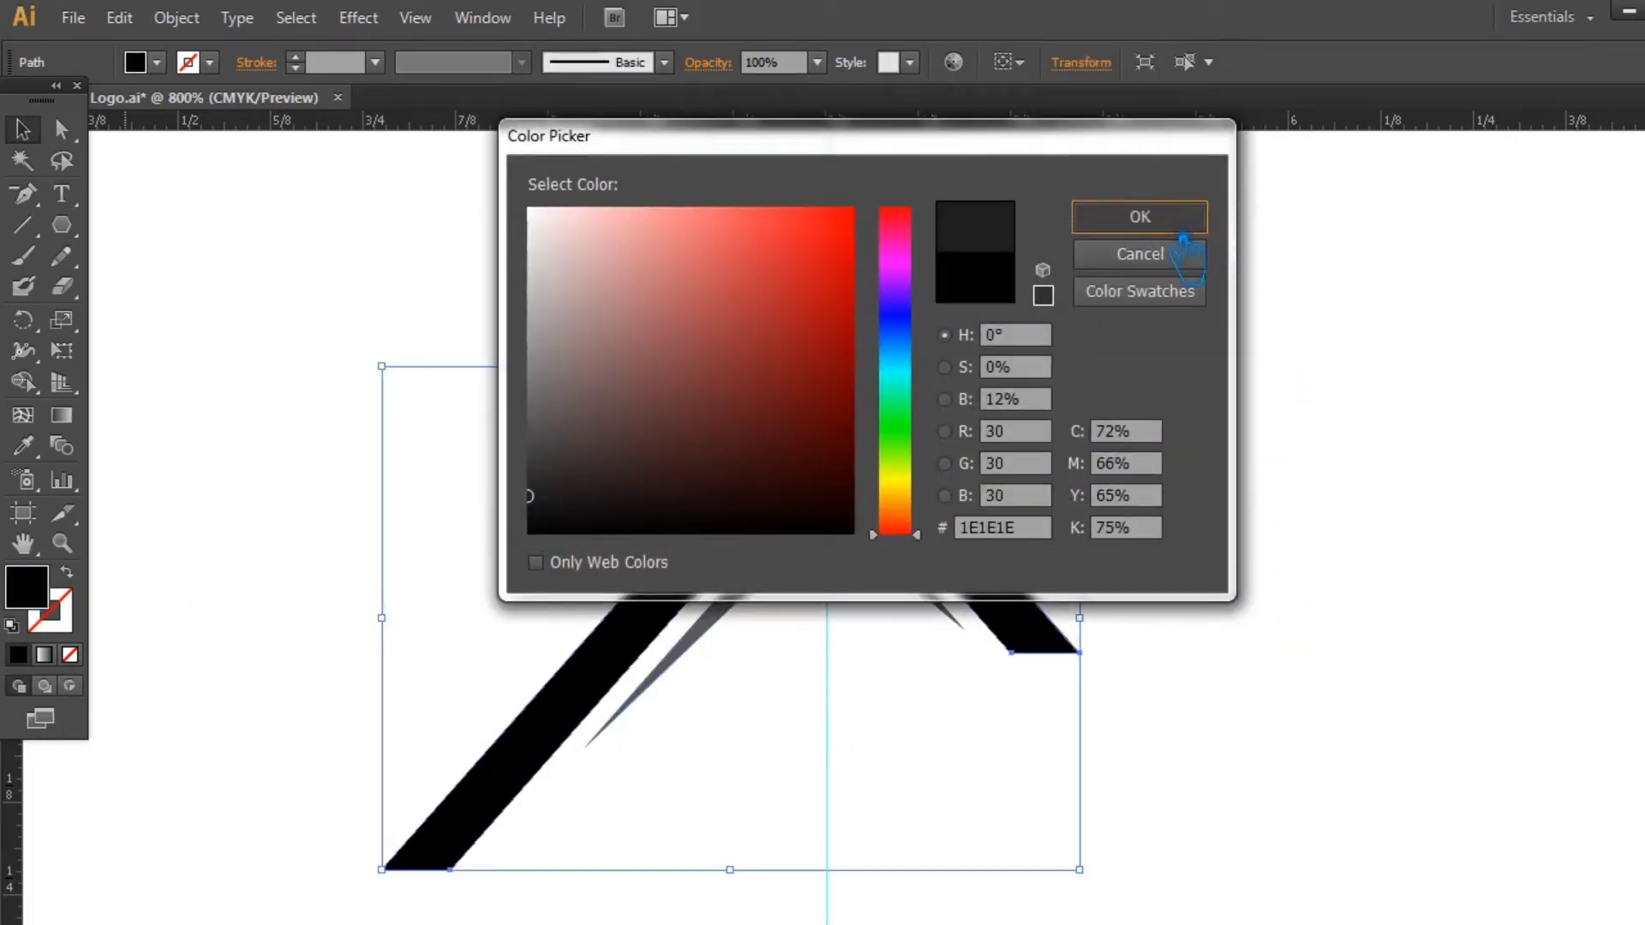
{"action": "left_click", "coordinate": [1139, 216]}
{"action": "left_click", "coordinate": [1219, 483]}
{"action": "left_click", "coordinate": [923, 522]}
{"action": "double_click", "coordinate": [56, 601]}
{"action": "left_click", "coordinate": [536, 518]}
{"action": "left_click", "coordinate": [1148, 217]}
{"action": "left_click", "coordinate": [1283, 446]}
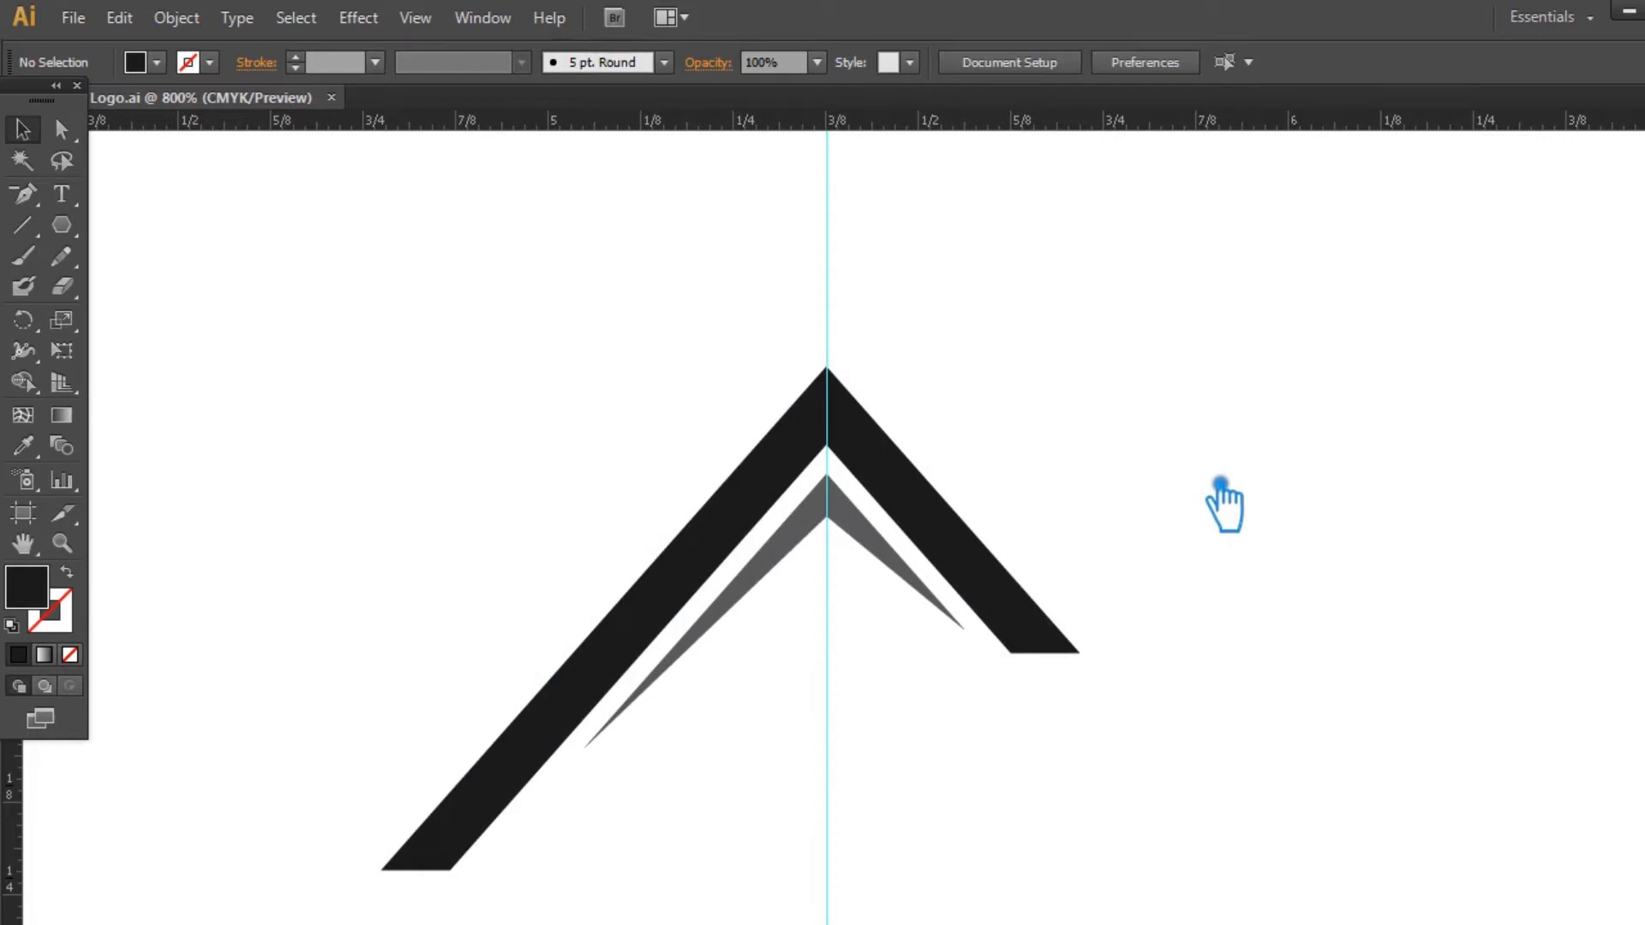
{"action": "left_click_drag", "start_coordinate": [1221, 737], "coordinate": [532, 368]}
- Group the roof chevrons and build a 2x2 grid of window squares
{"action": "key", "text": "ctrl+g"}
{"action": "right_click", "coordinate": [895, 467]}
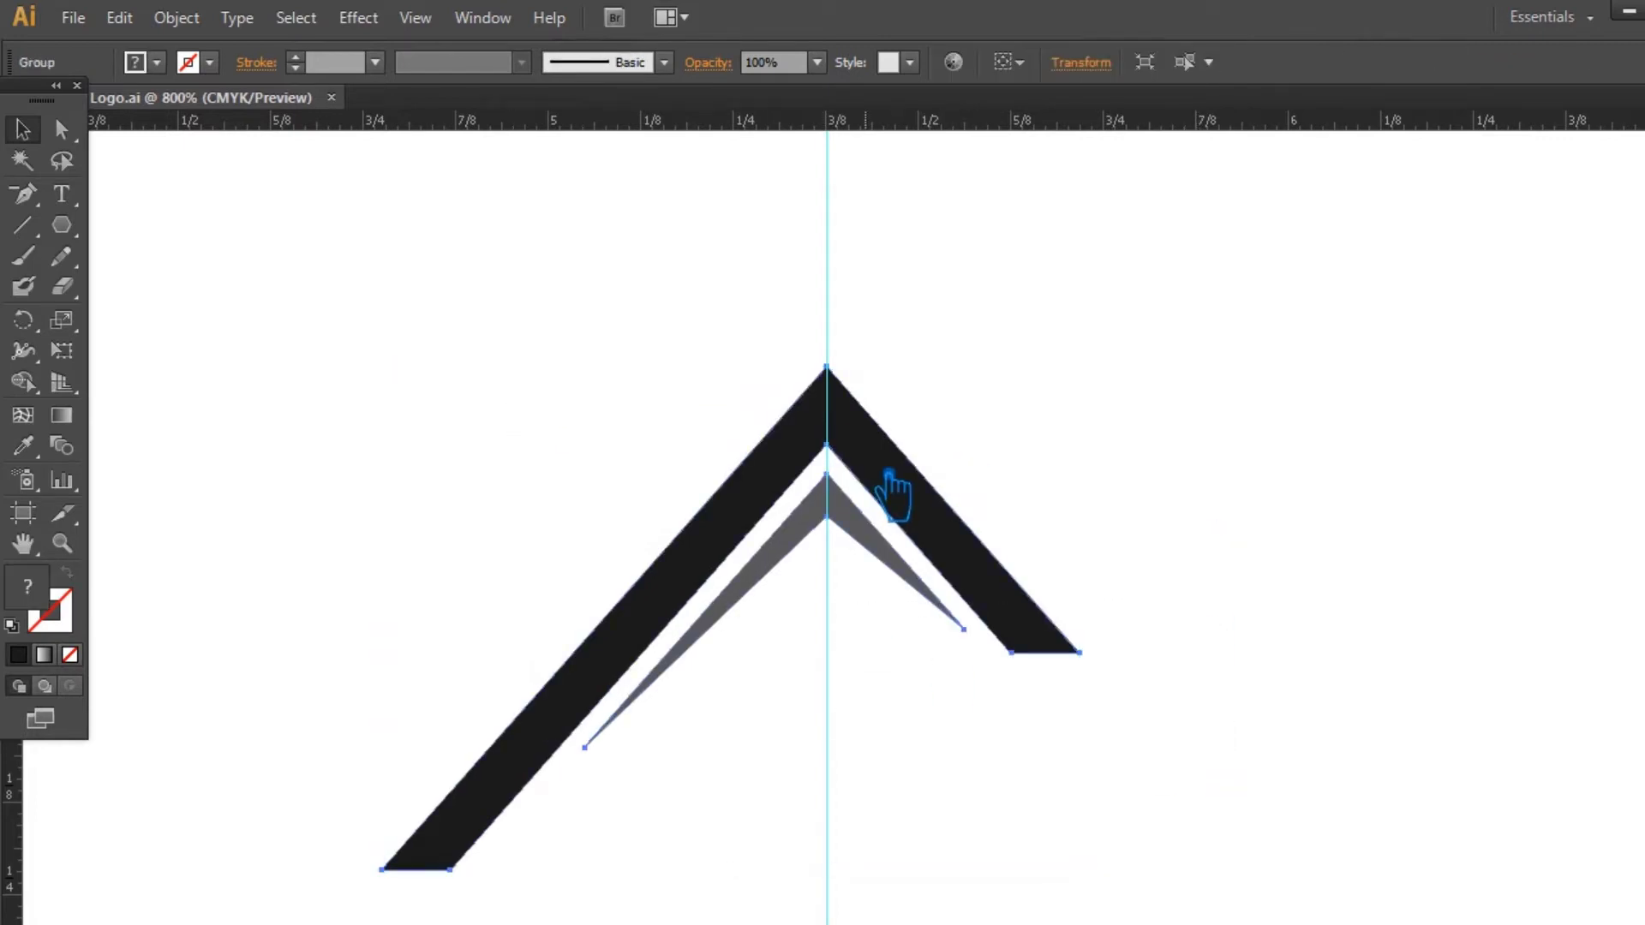
{"action": "left_click", "coordinate": [1289, 737]}
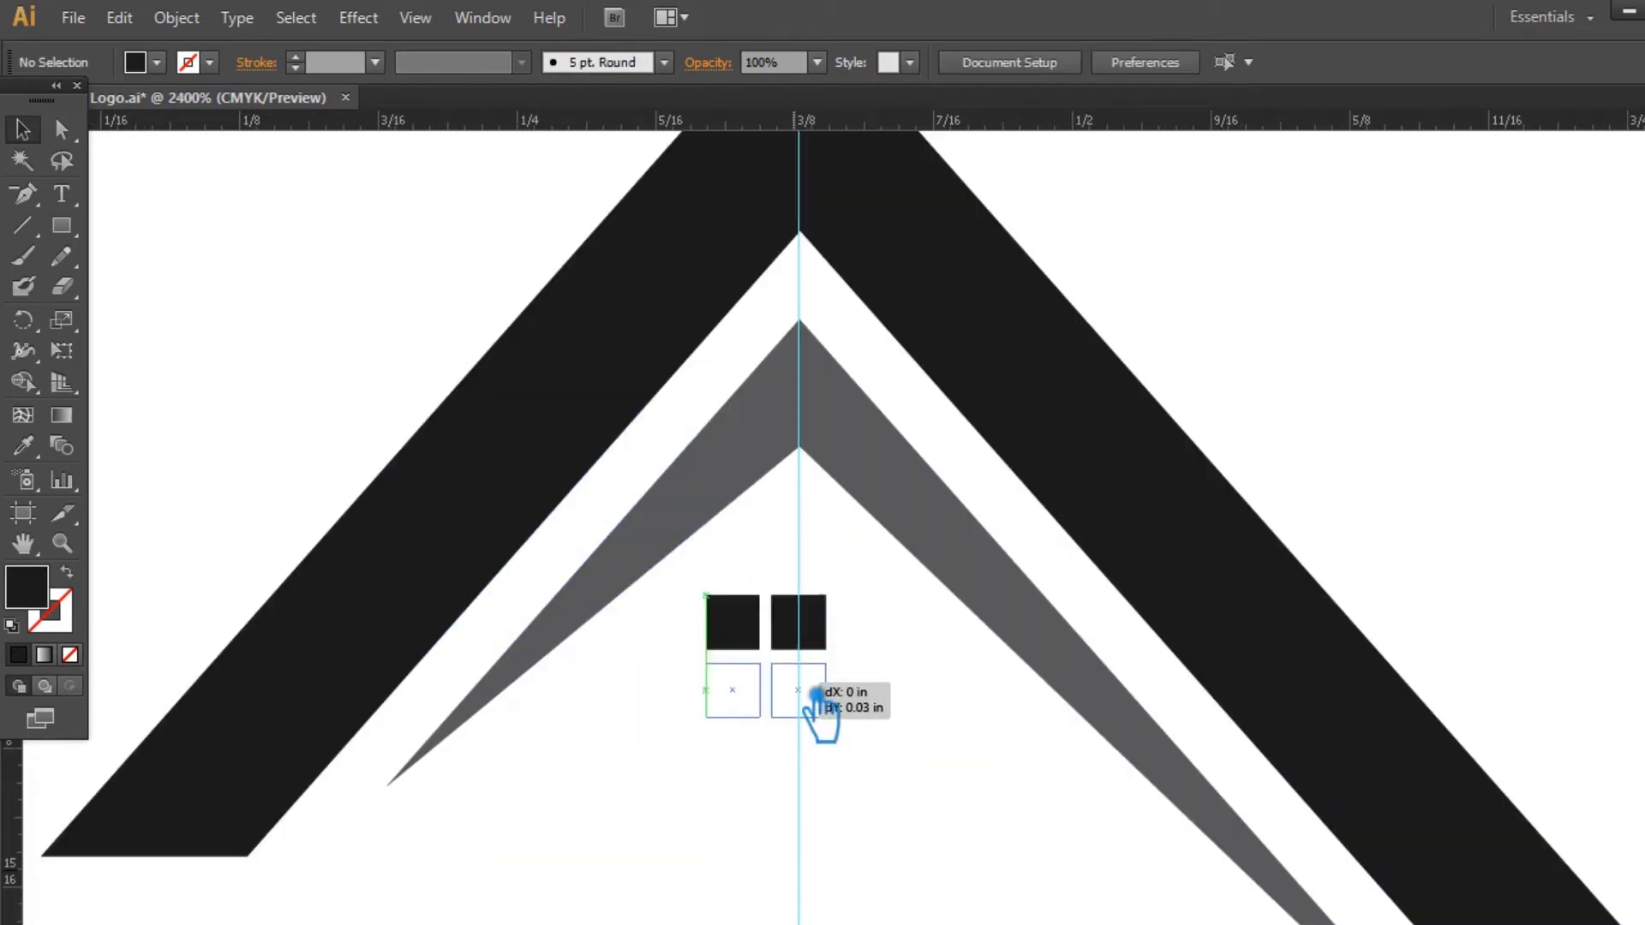
{"action": "left_click_drag", "start_coordinate": [815, 692], "coordinate": [816, 692]}
{"action": "left_click", "coordinate": [911, 771]}
{"action": "left_click_drag", "start_coordinate": [881, 753], "coordinate": [833, 703]}
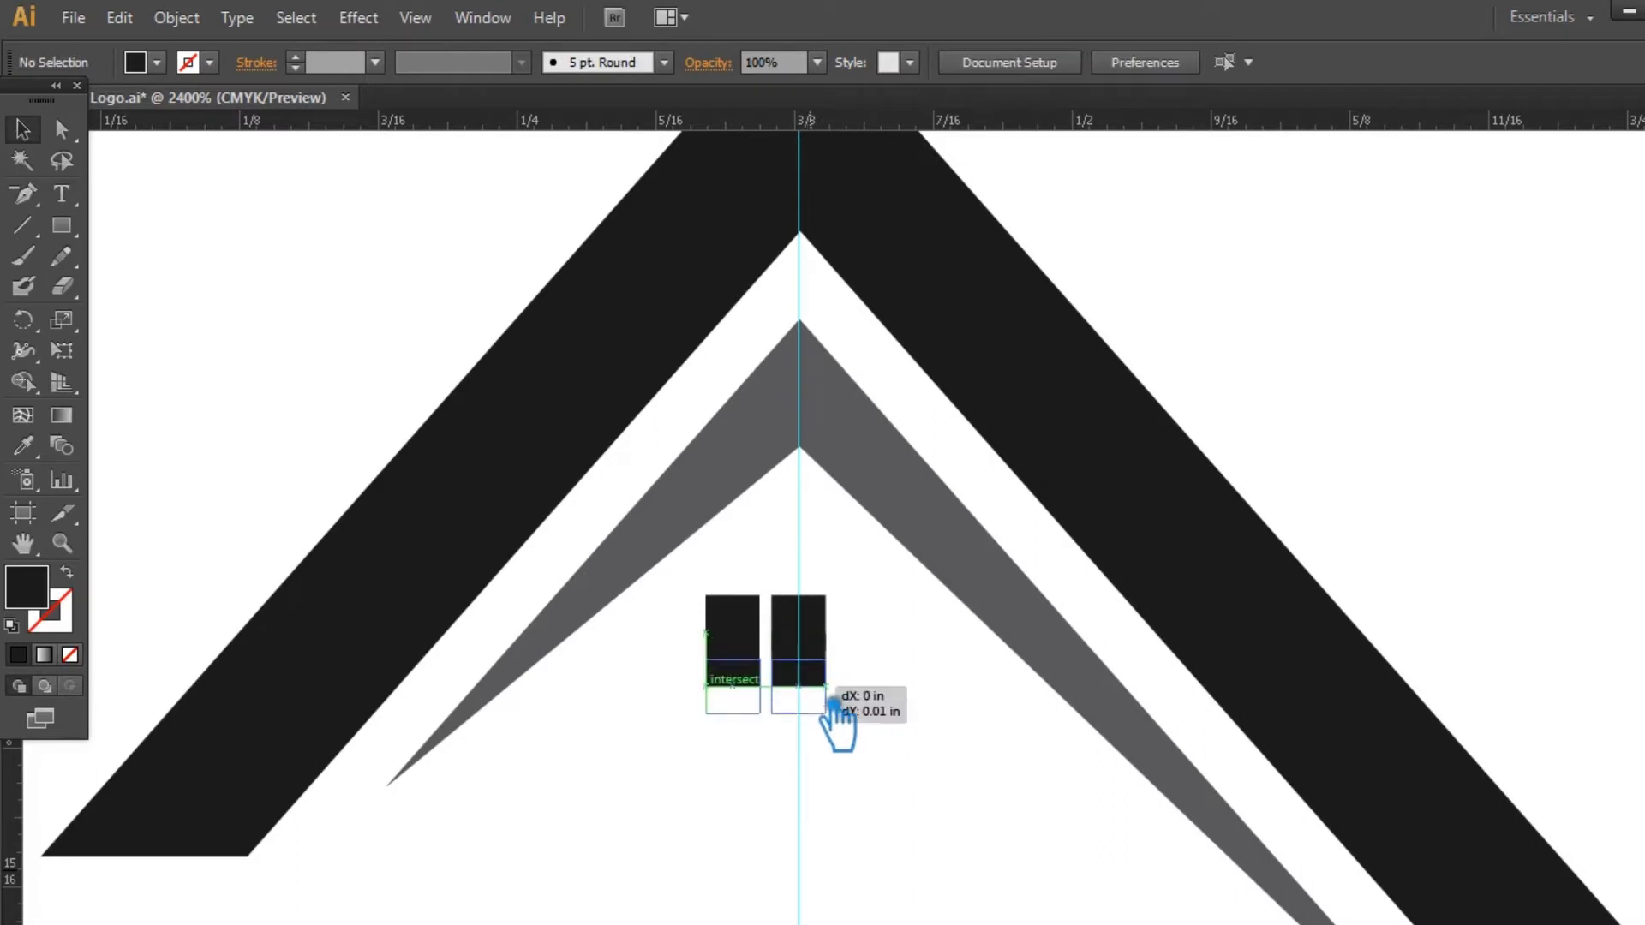
{"action": "left_click_drag", "start_coordinate": [834, 704], "coordinate": [837, 709]}
{"action": "left_click", "coordinate": [947, 727]}
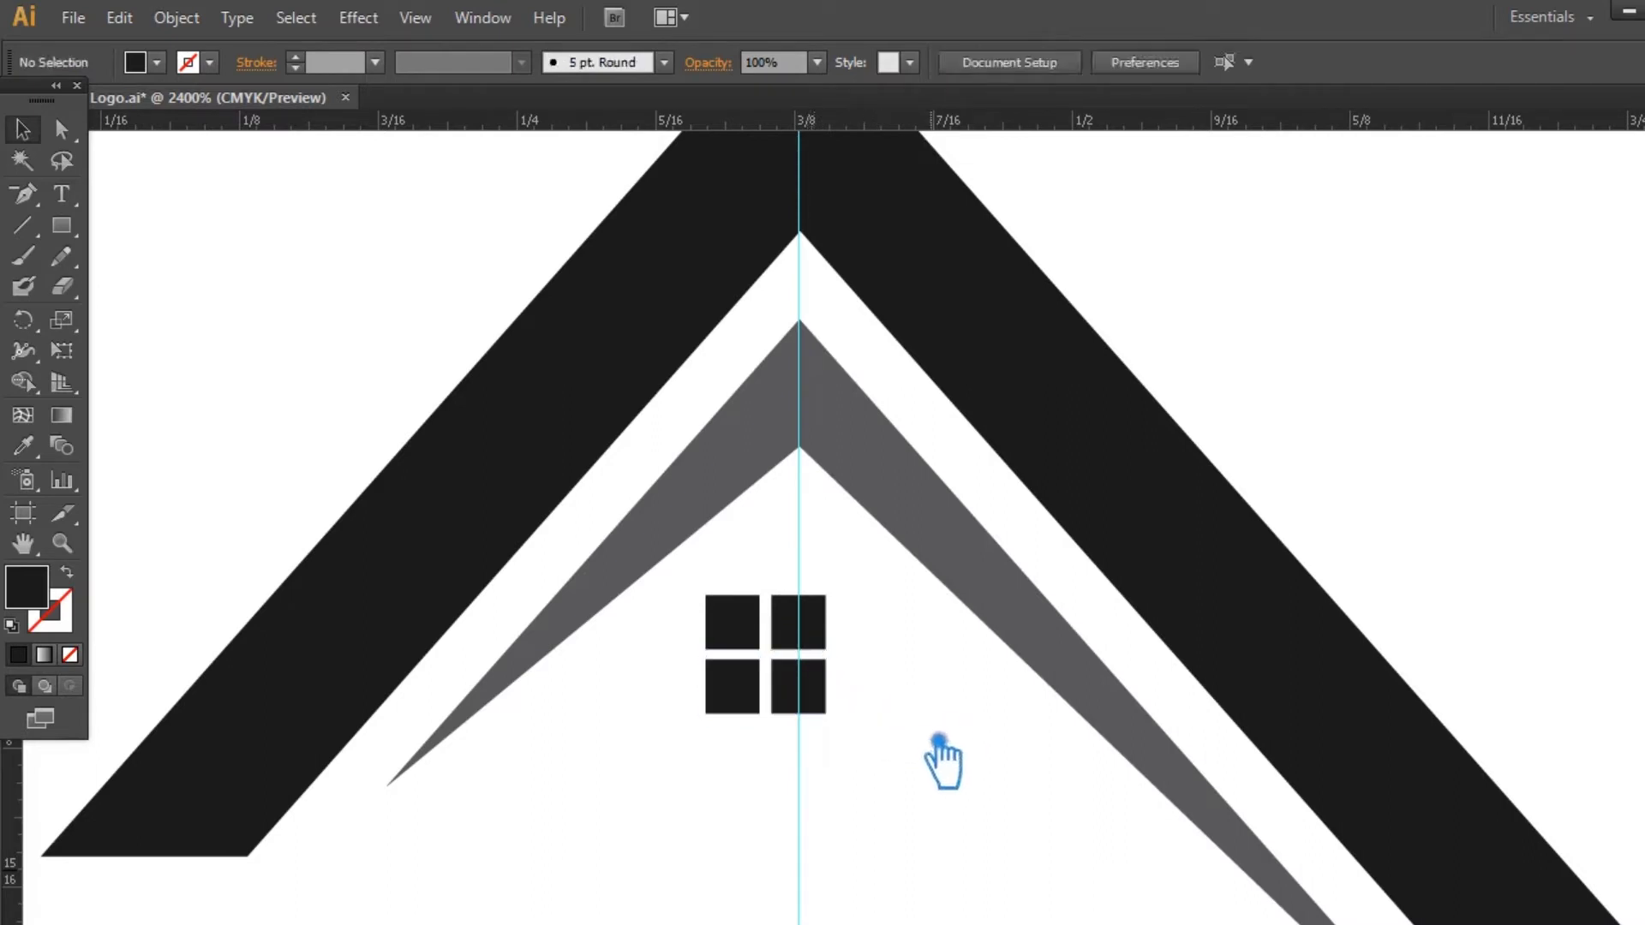
{"action": "left_click_drag", "start_coordinate": [920, 758], "coordinate": [723, 613]}
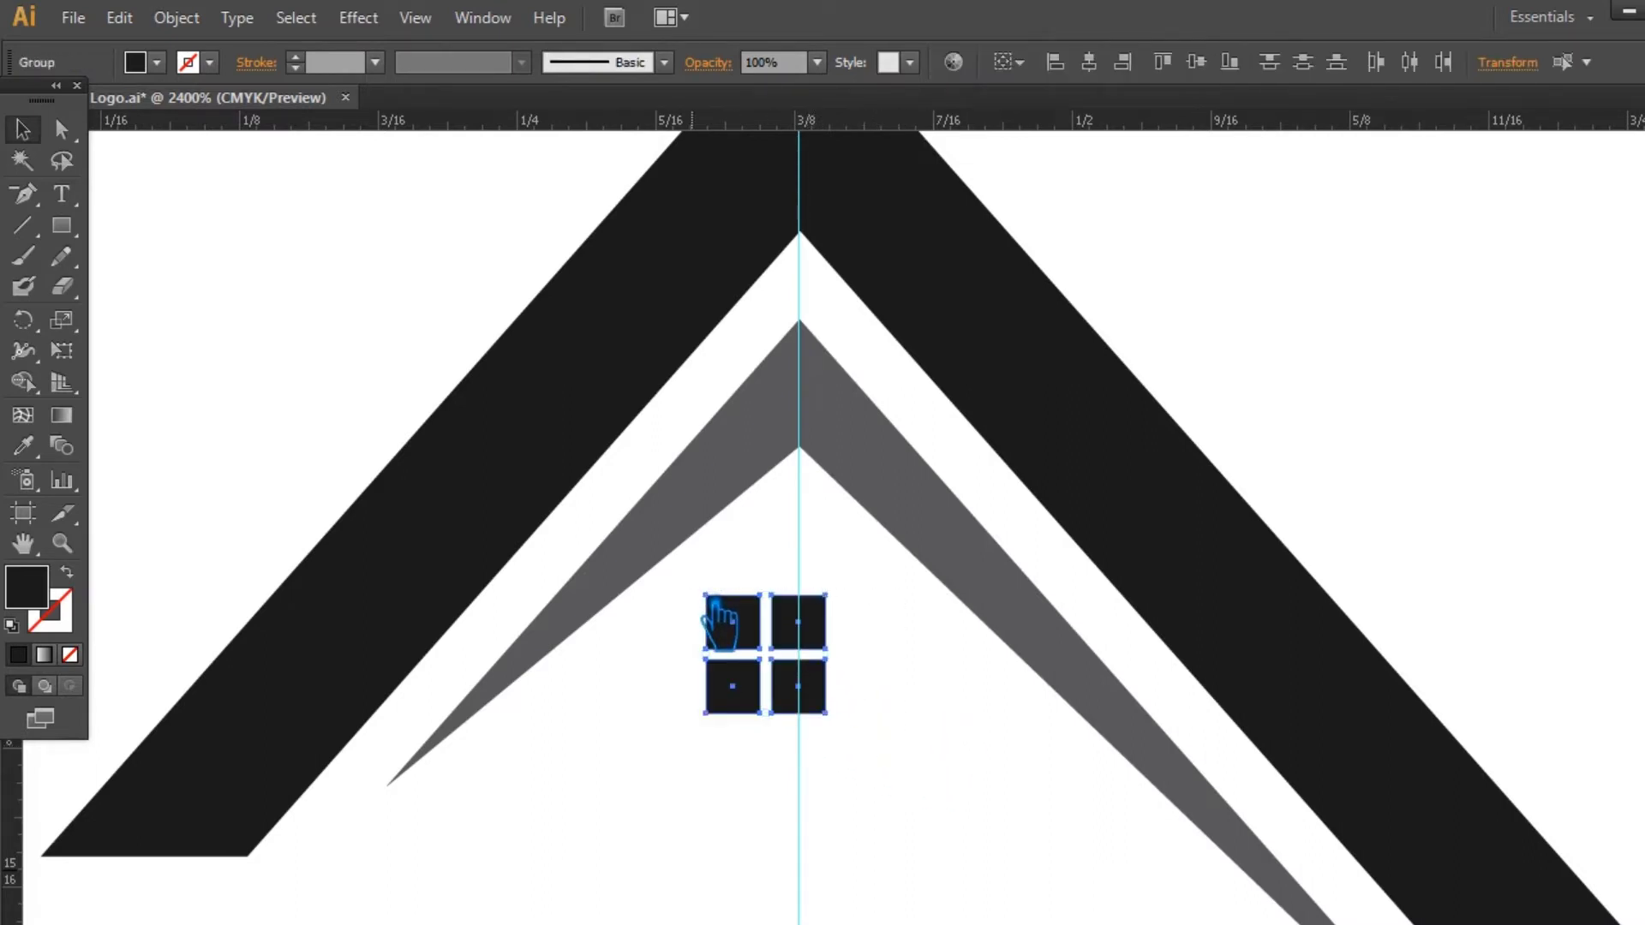
{"action": "left_click", "coordinate": [948, 753]}
- Centre the four-pane window on the guide and scale it down
{"action": "left_click_drag", "start_coordinate": [807, 651], "coordinate": [846, 658]}
{"action": "left_click", "coordinate": [903, 775]}
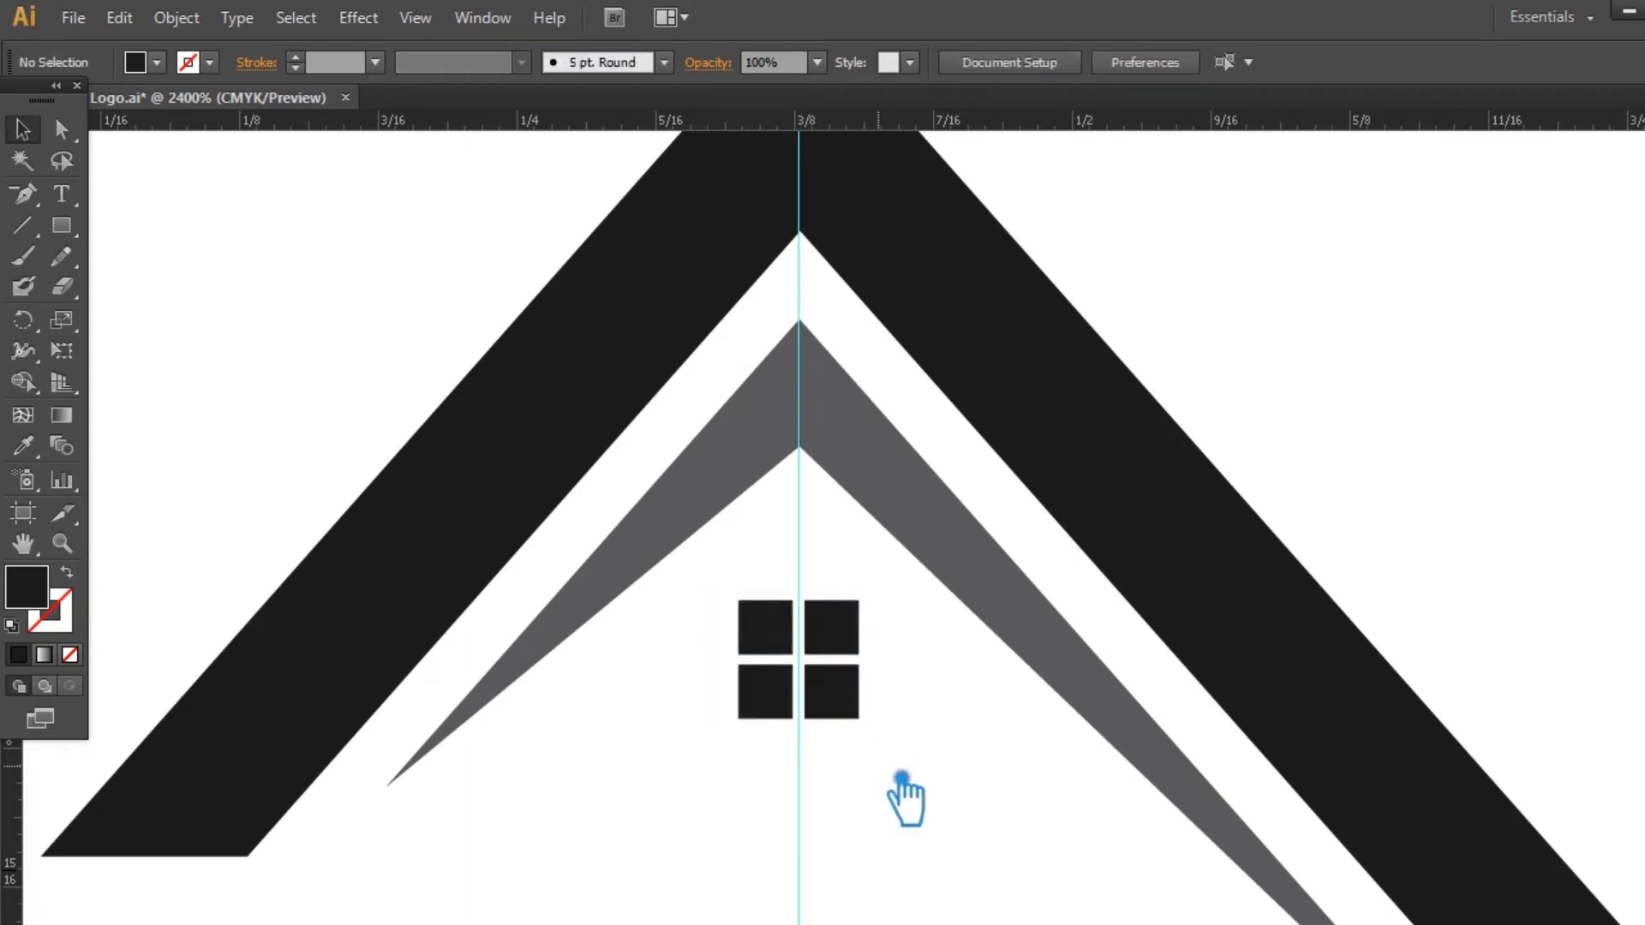
{"action": "key", "text": "ctrl+minus"}
{"action": "key", "text": "ctrl+minus"}
{"action": "key", "text": "ctrl+minus"}
{"action": "key", "text": "ctrl+minus"}
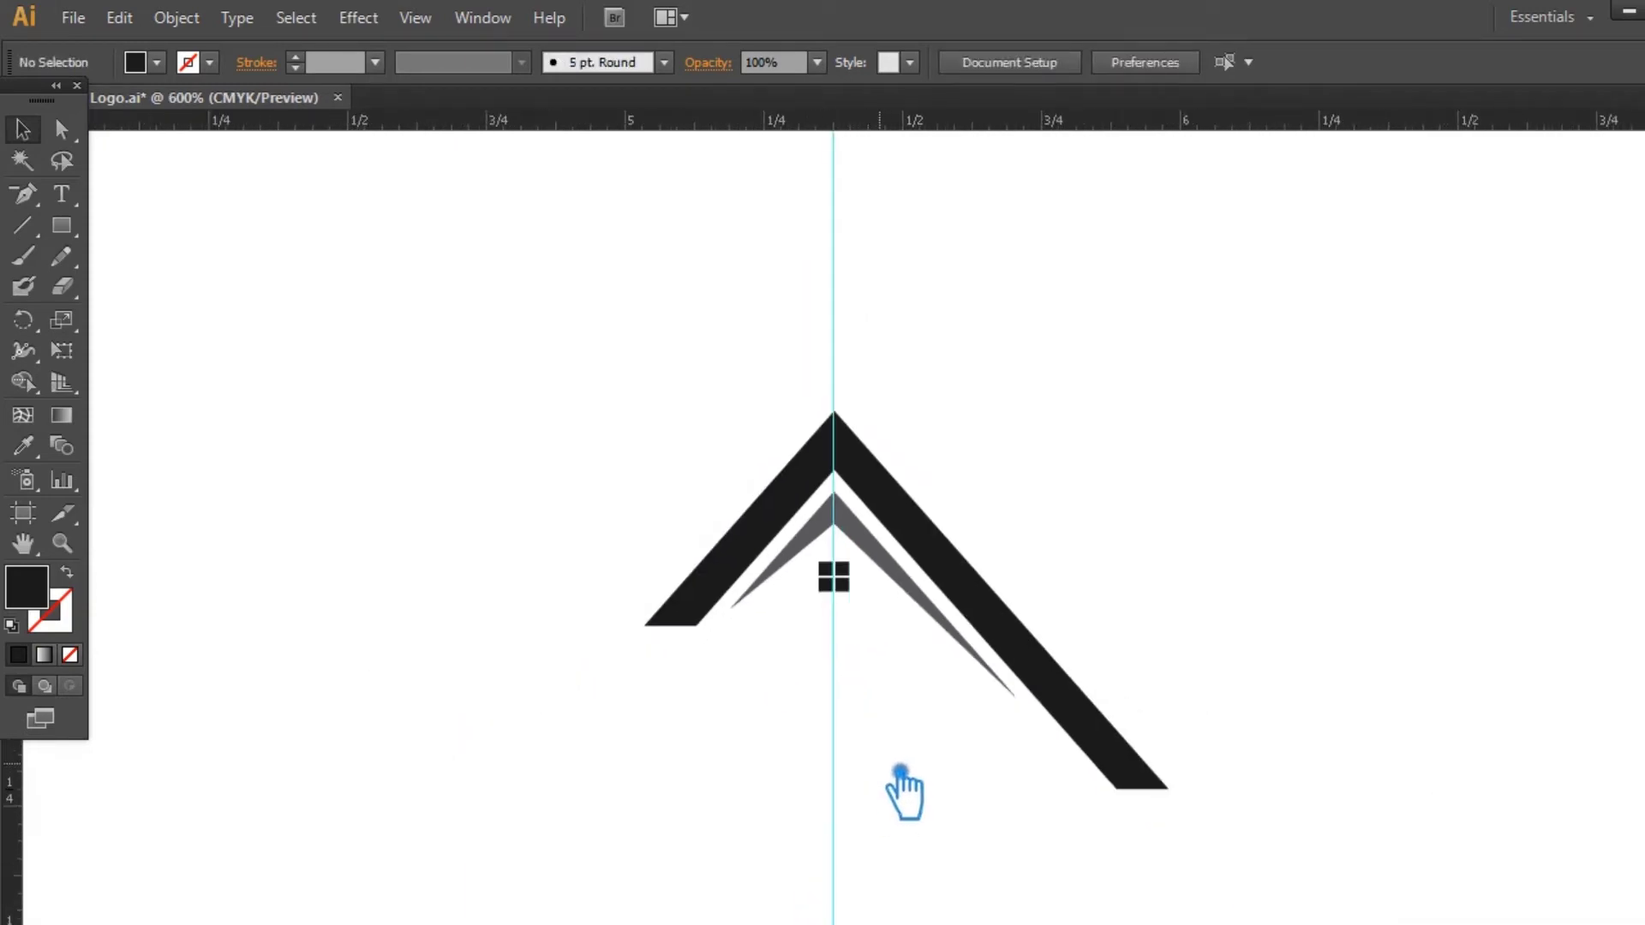
{"action": "mouse_move", "coordinate": [874, 613]}
{"action": "left_mouse_down"}
{"action": "mouse_move", "coordinate": [882, 625]}
{"action": "mouse_move", "coordinate": [880, 612]}
{"action": "left_mouse_up"}
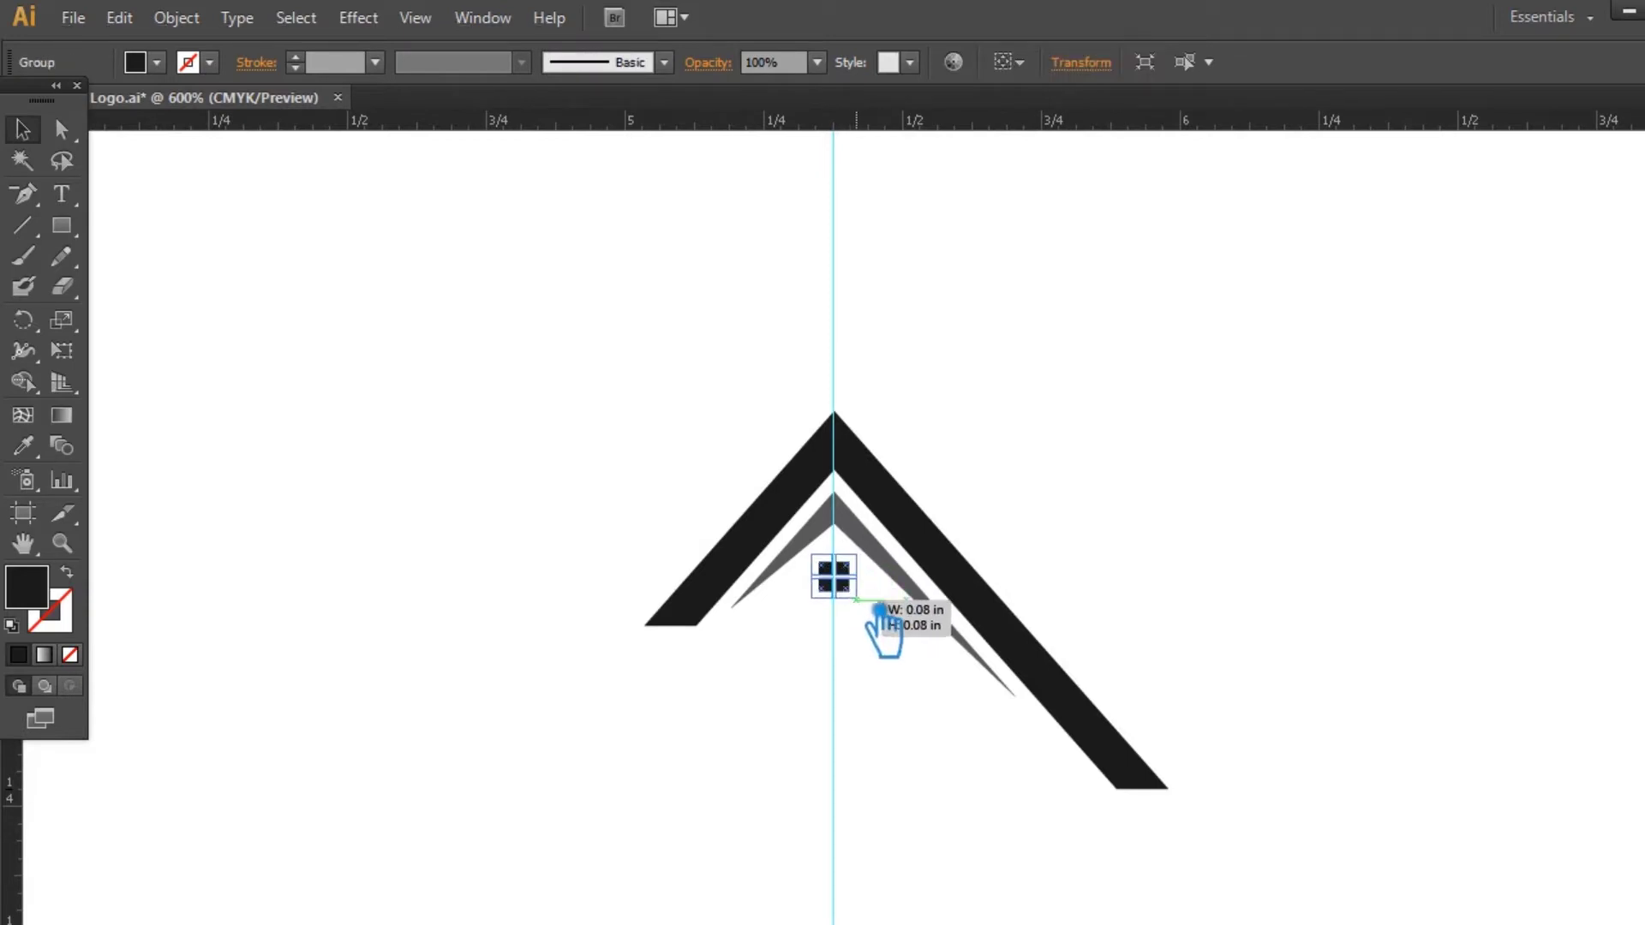
{"action": "left_click", "coordinate": [913, 671]}
{"action": "key", "text": "ctrl+plus"}
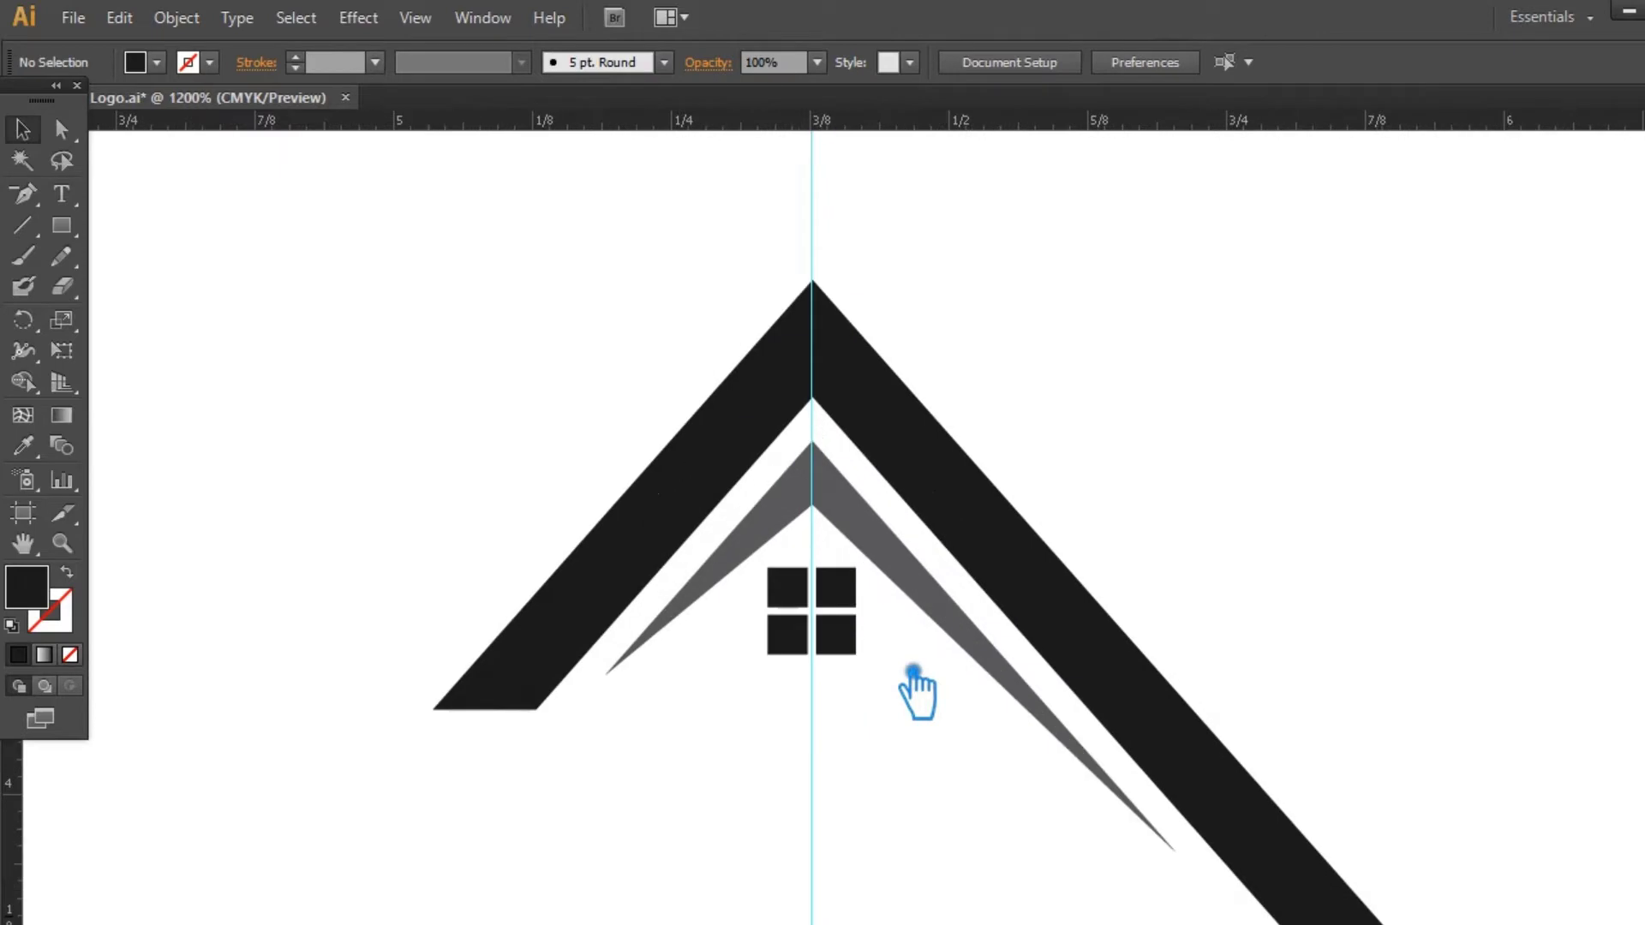
{"action": "left_click", "coordinate": [856, 653]}
{"action": "left_click_drag", "start_coordinate": [885, 667], "coordinate": [869, 661]}
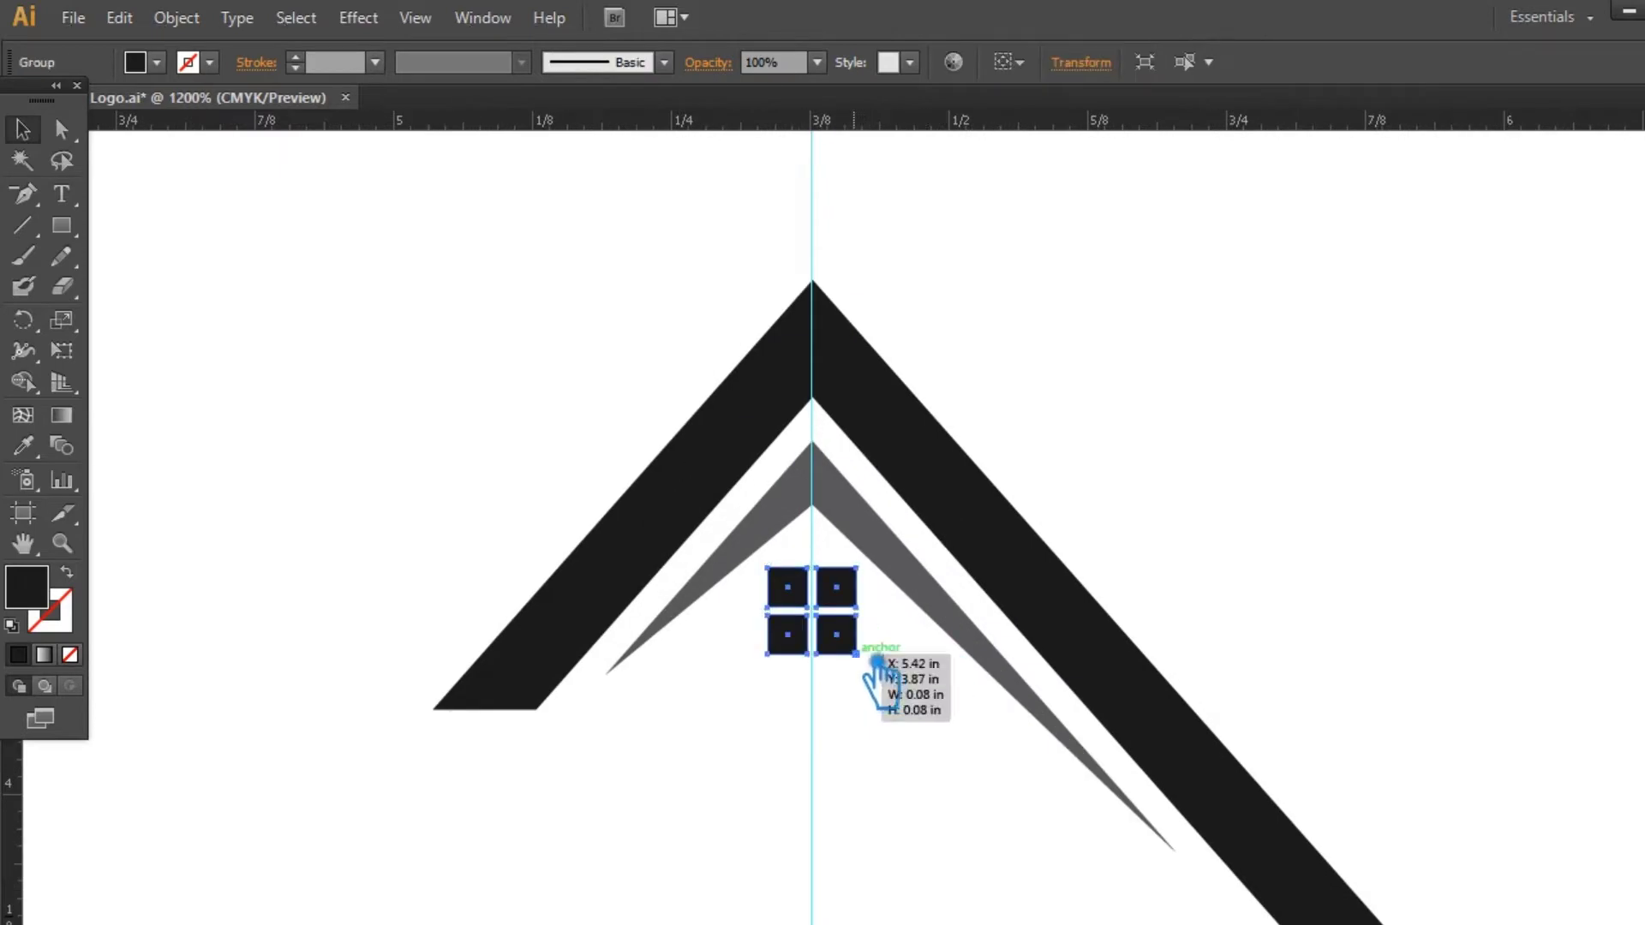
{"action": "left_click", "coordinate": [895, 718]}
- Save Logo.ai, lower the window under the roof, and eyedrop the chevron grey onto it
{"action": "key", "text": "ctrl+alt+s"}
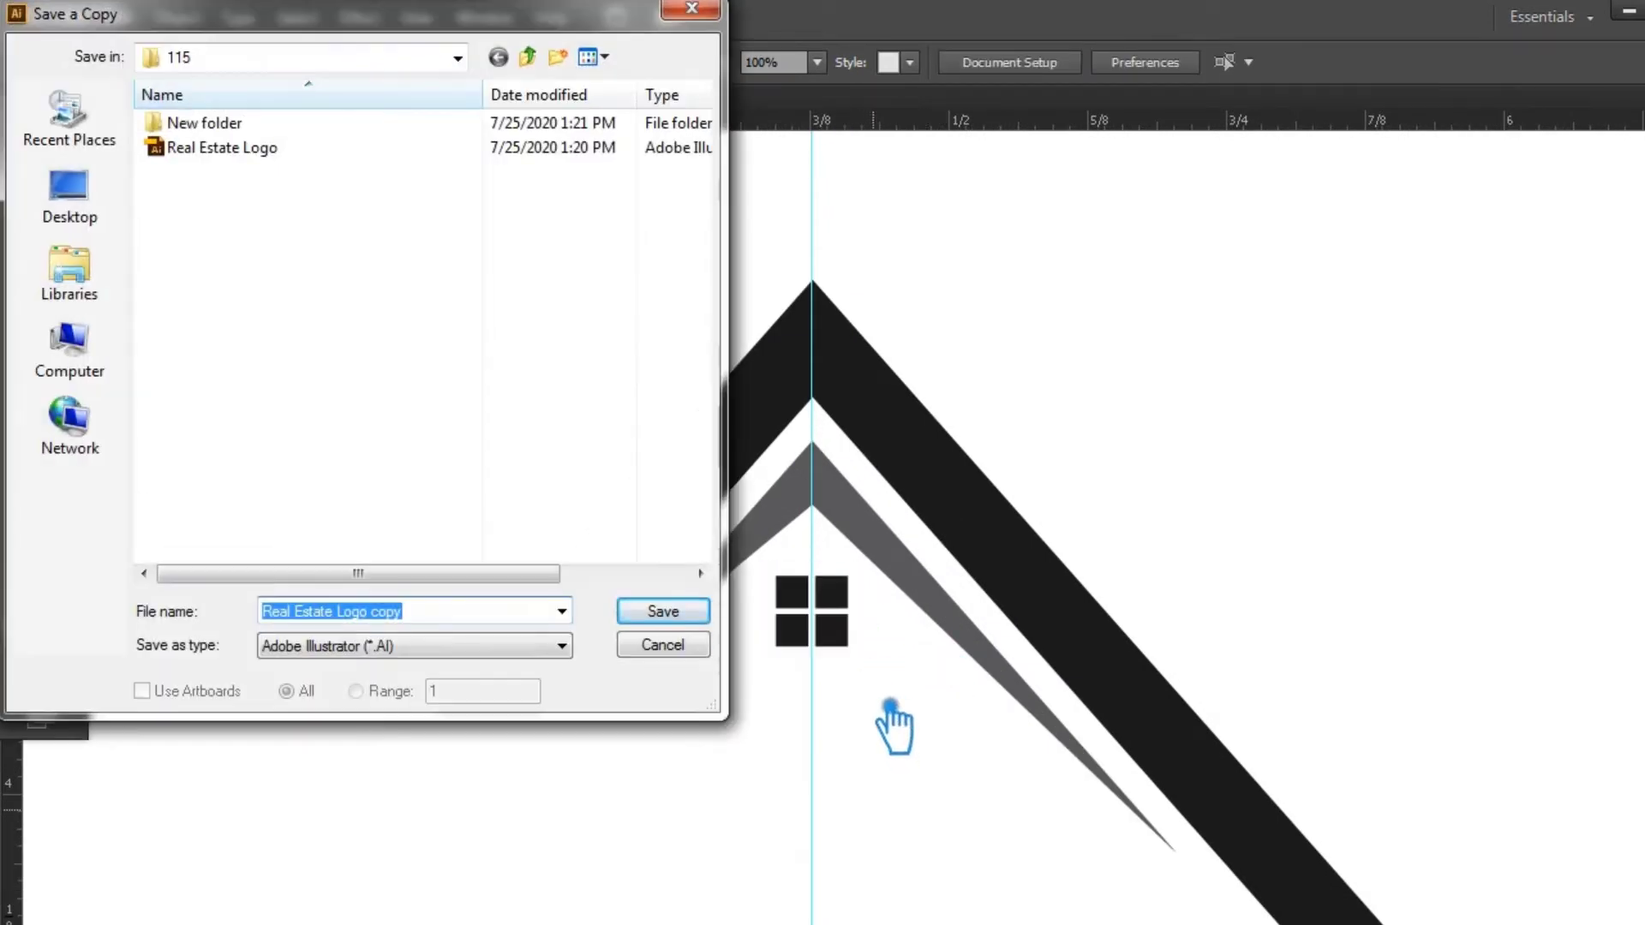
{"action": "left_click", "coordinate": [691, 8]}
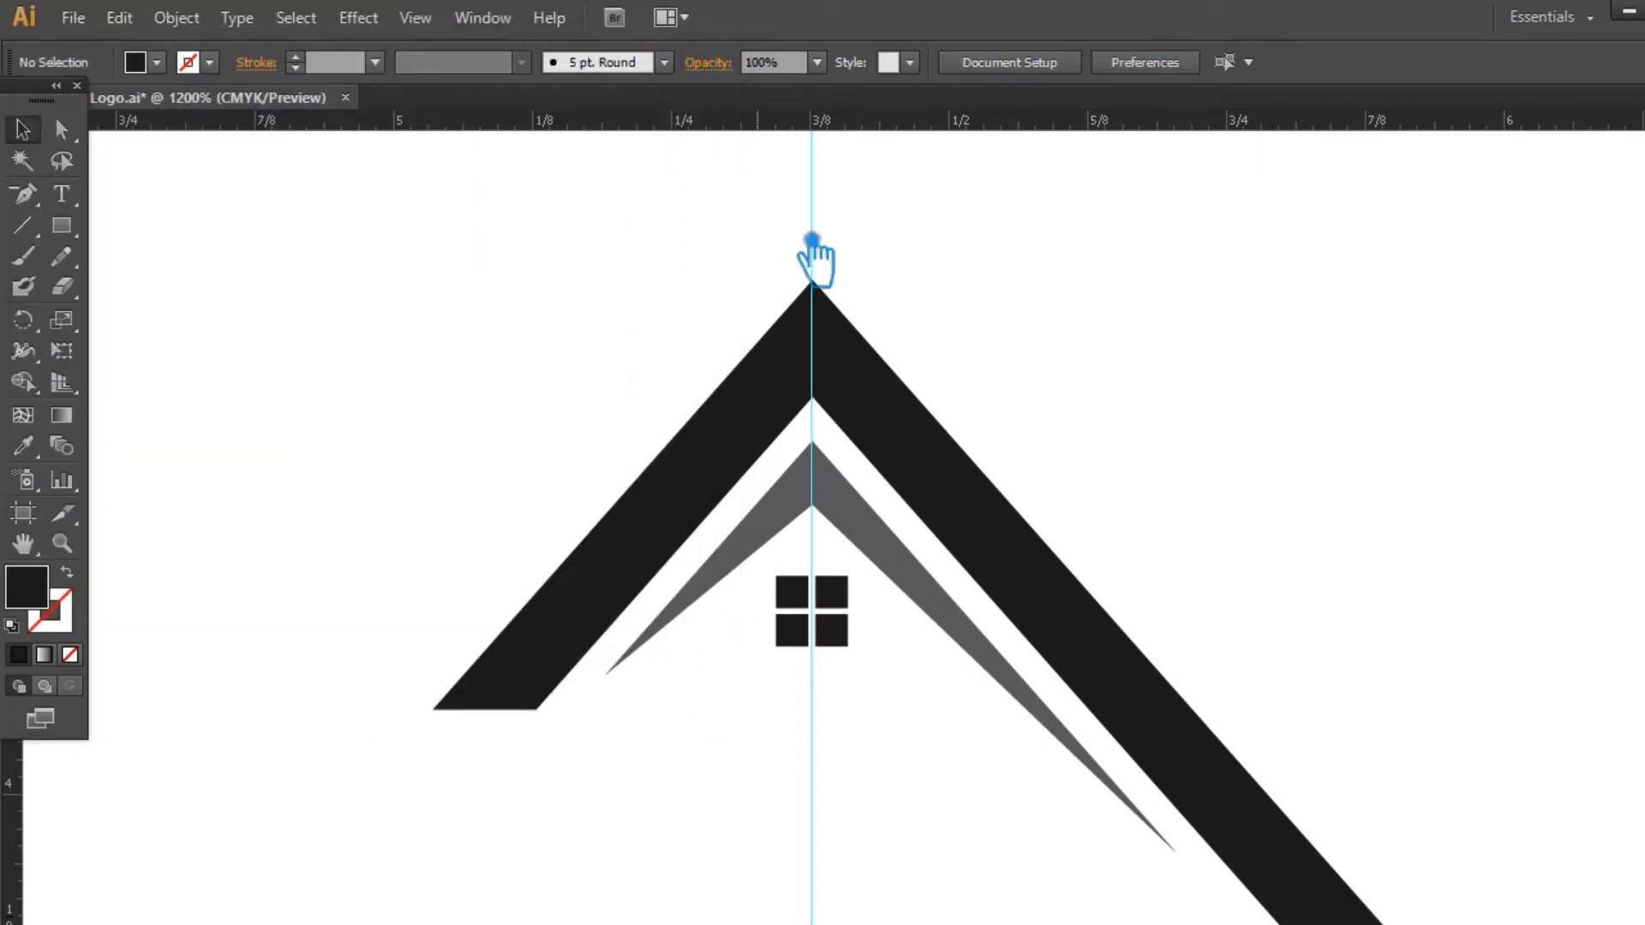
{"action": "key", "text": "ctrl+s"}
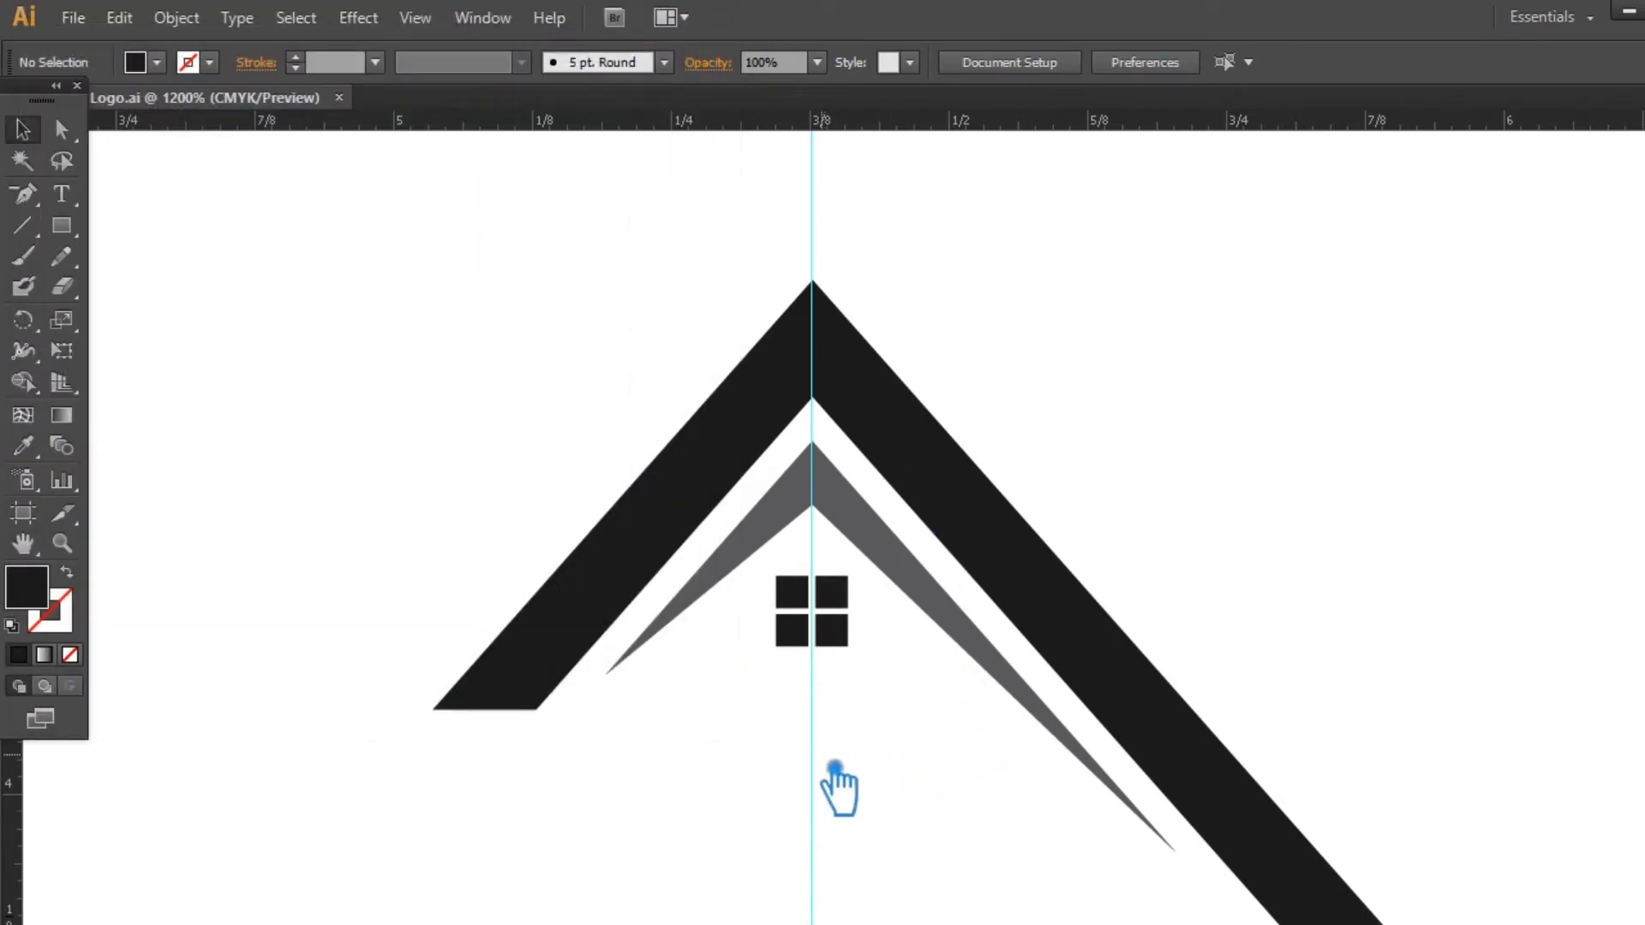
{"action": "left_click_drag", "start_coordinate": [824, 608], "coordinate": [824, 624]}
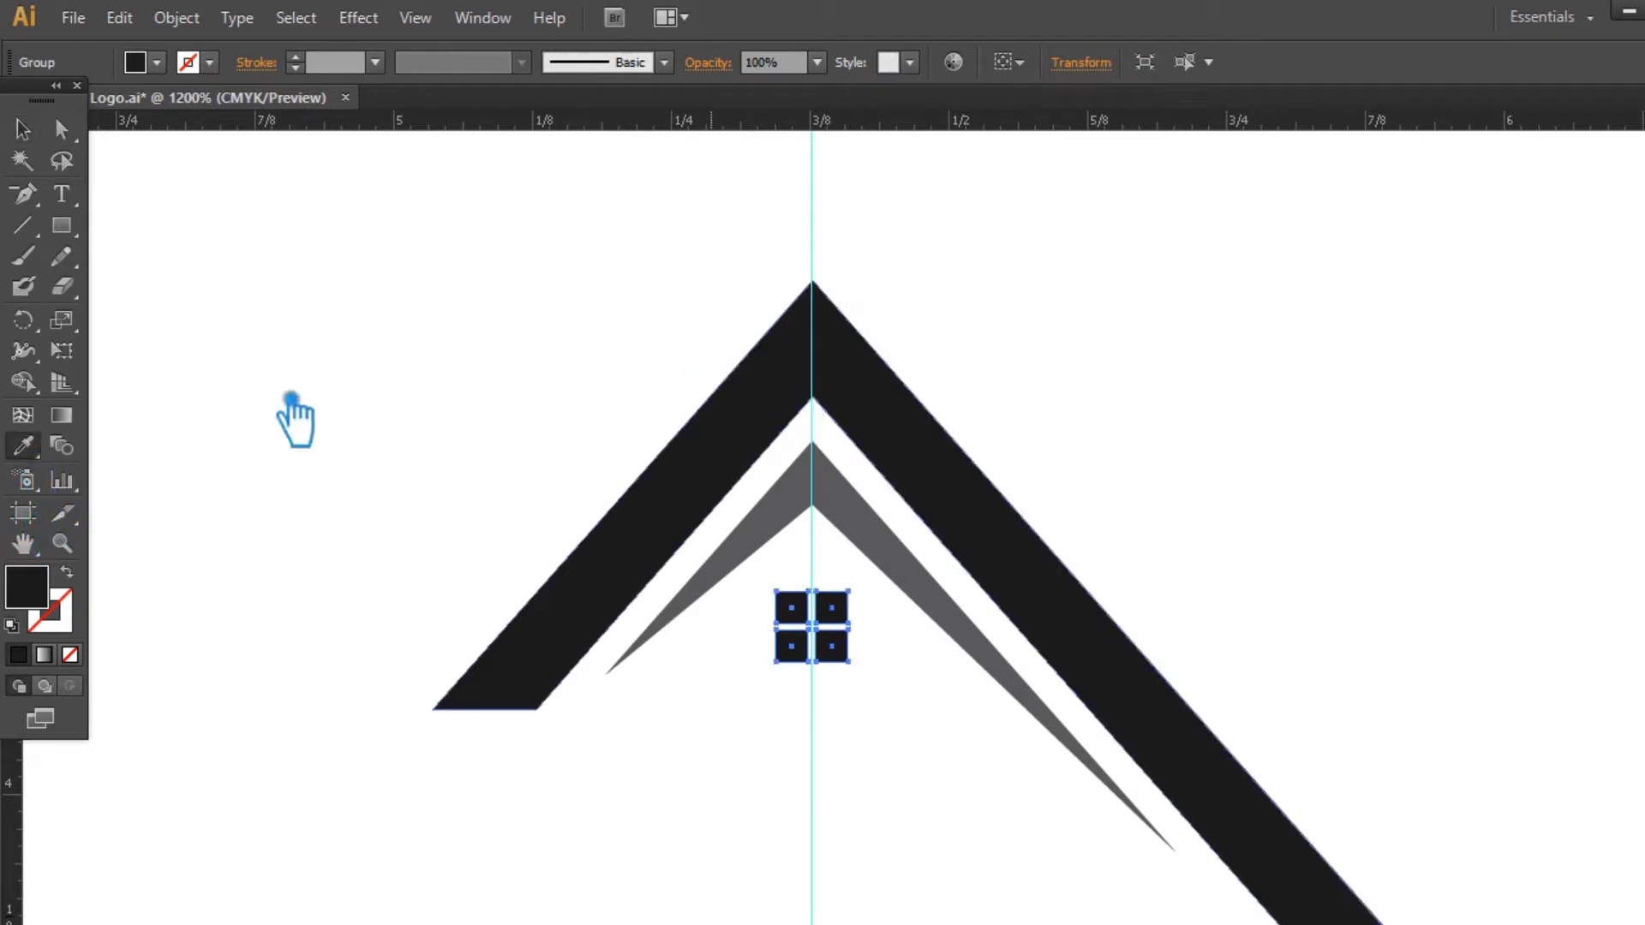
{"action": "left_click", "coordinate": [867, 505]}
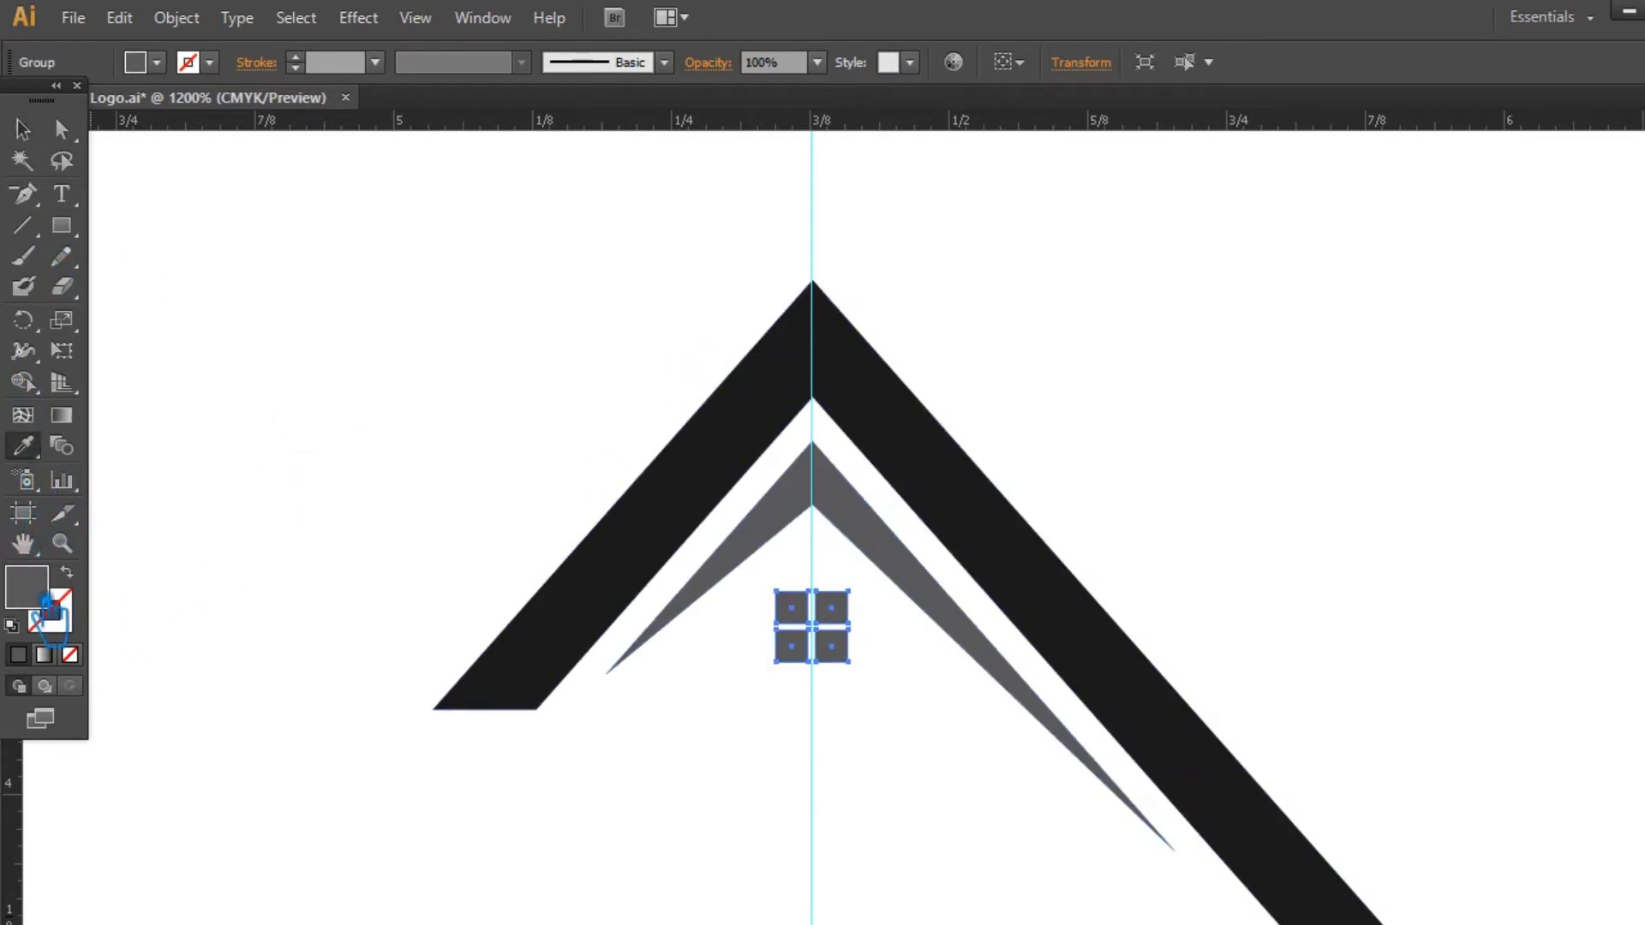
{"action": "double_click", "coordinate": [34, 591]}
{"action": "left_click", "coordinate": [1140, 217]}
- Darken the inner chevron's fill to #232323
{"action": "left_click", "coordinate": [23, 129]}
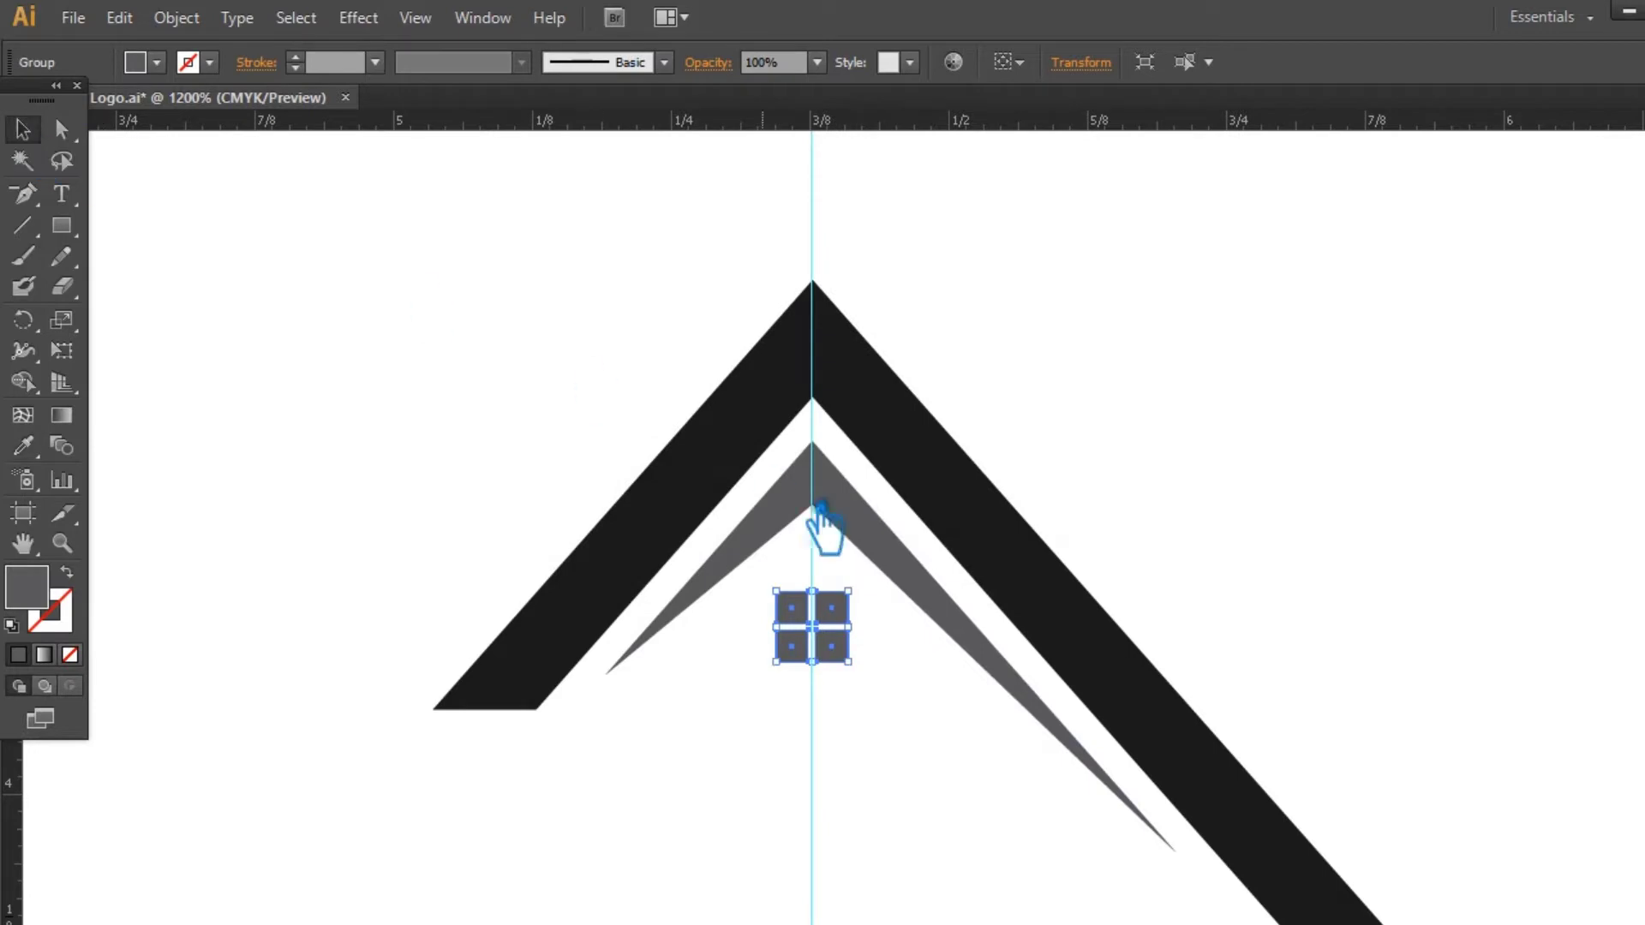
{"action": "left_click", "coordinate": [861, 514]}
{"action": "left_click", "coordinate": [269, 525]}
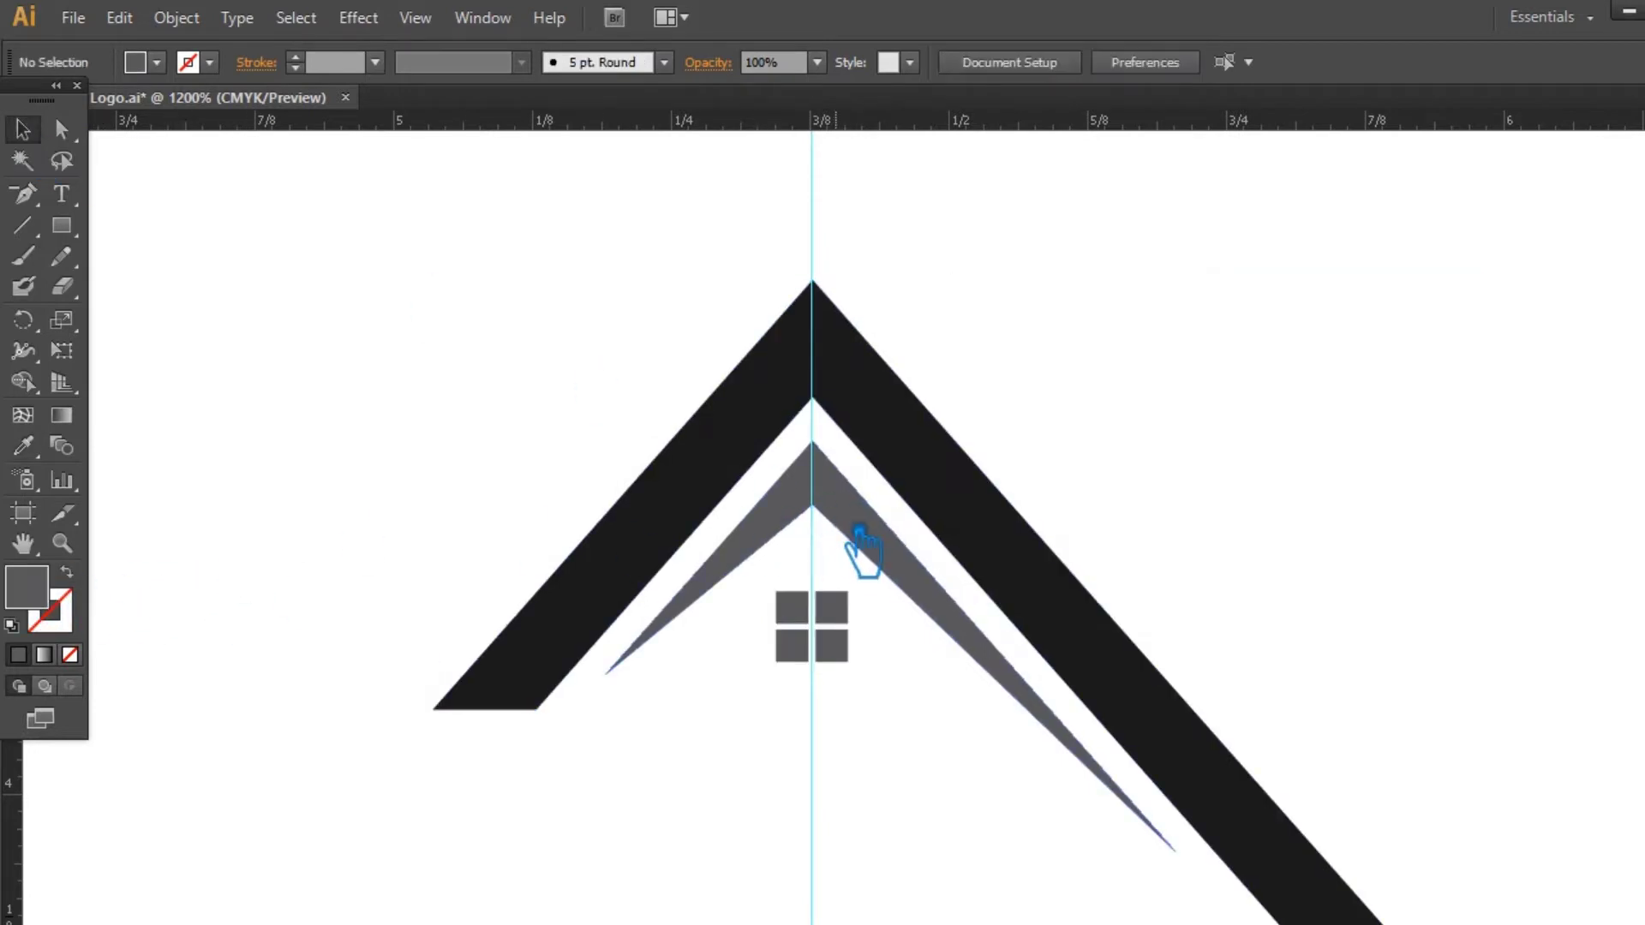
{"action": "right_click", "coordinate": [843, 522]}
{"action": "left_click", "coordinate": [203, 413]}
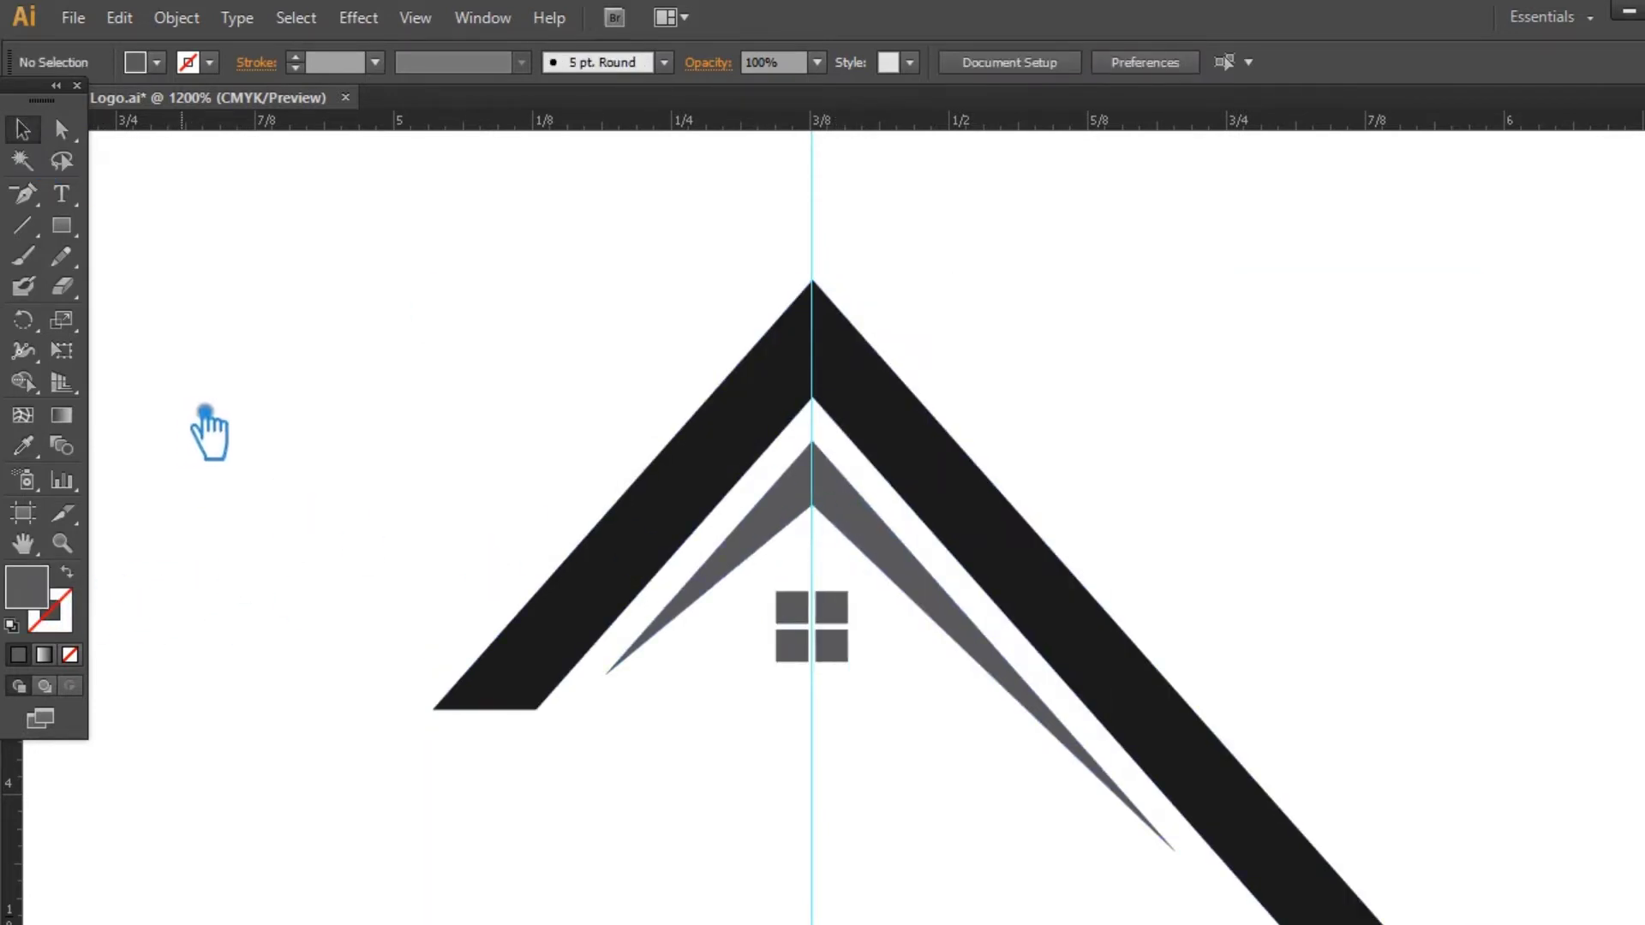
{"action": "key", "text": "a"}
{"action": "left_click", "coordinate": [878, 552]}
{"action": "double_click", "coordinate": [44, 597]}
{"action": "type", "text": "232323"}
{"action": "left_click", "coordinate": [1165, 216]}
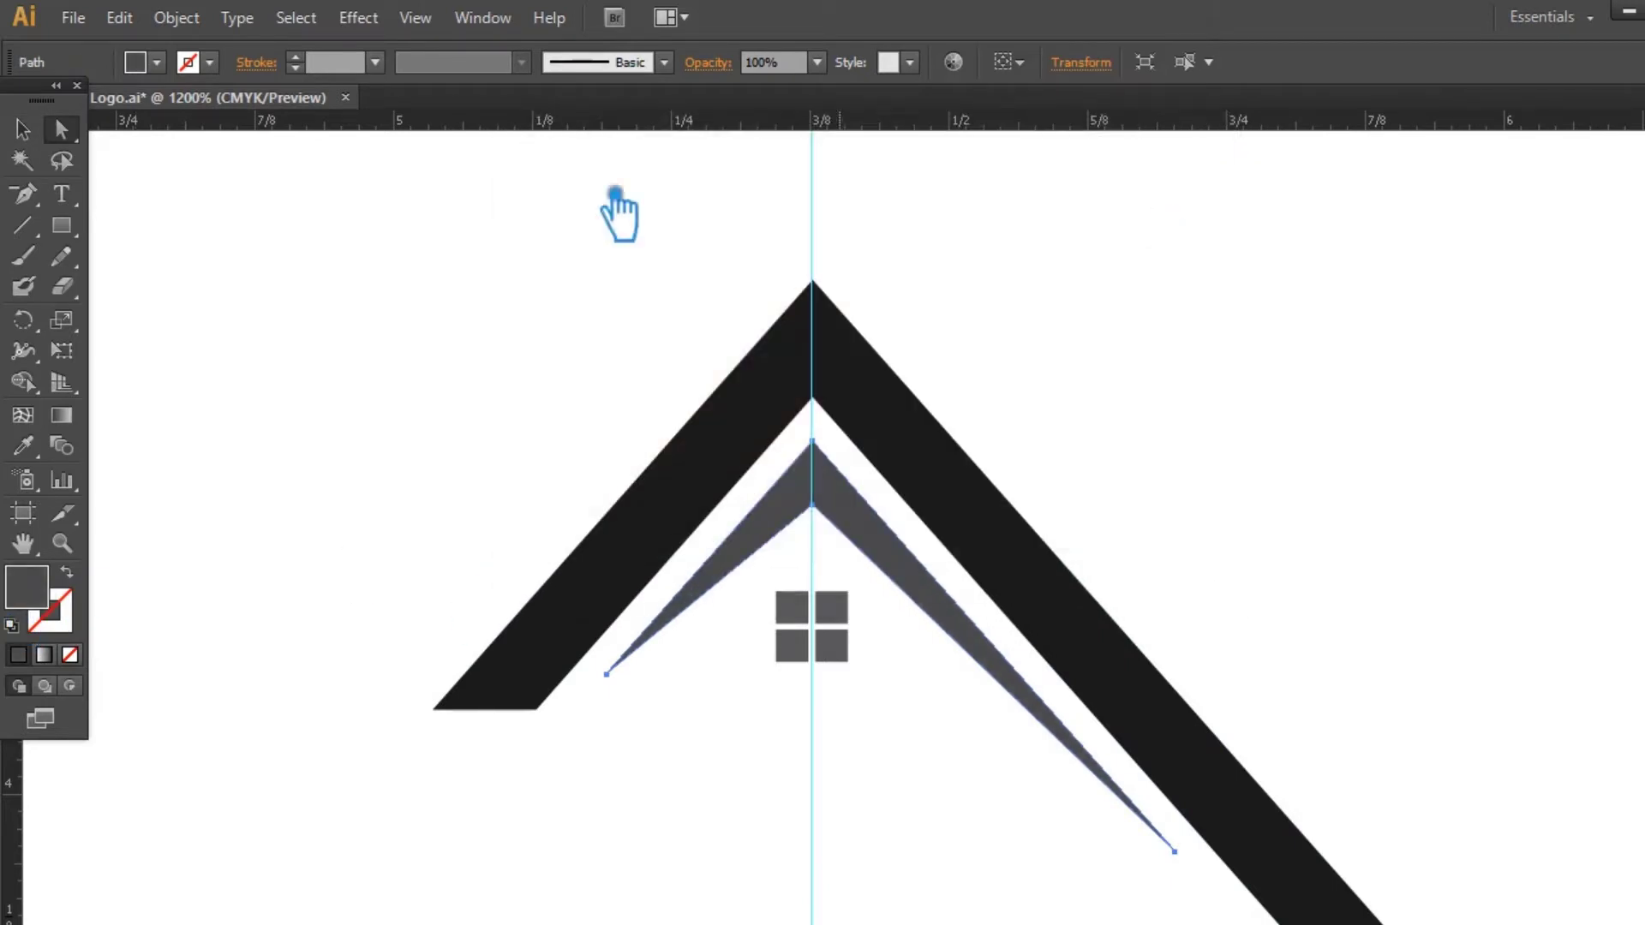
{"action": "left_click", "coordinate": [346, 302]}
{"action": "key", "text": "ctrl+minus"}
{"action": "key", "text": "ctrl+minus"}
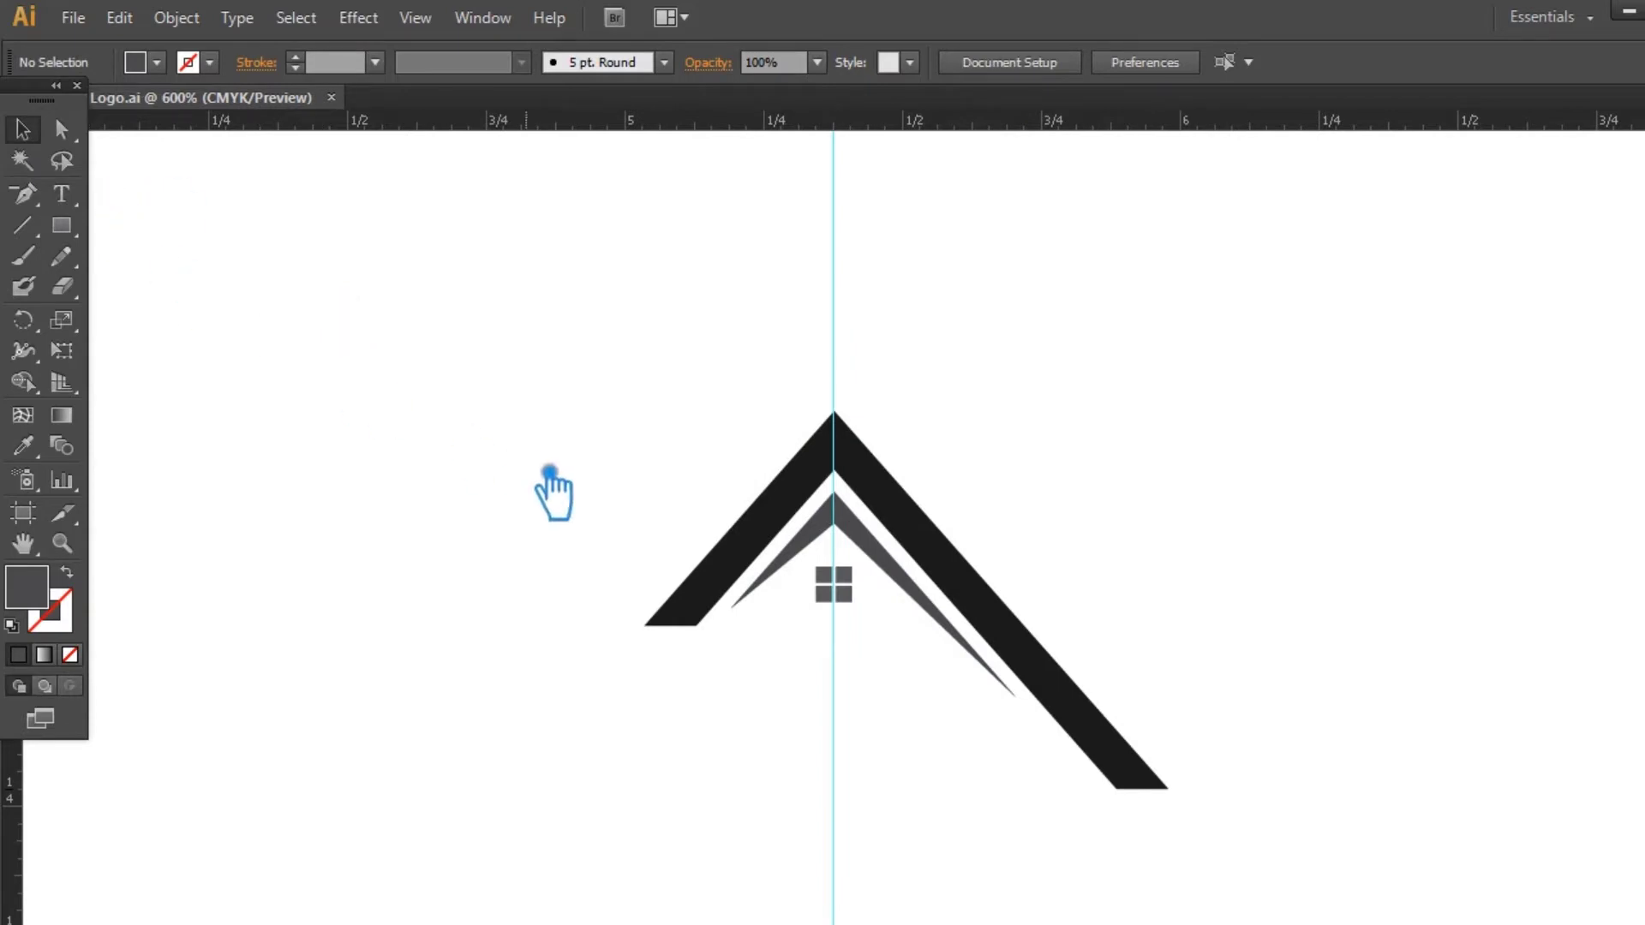
- Group the whole house logo and save the document
{"action": "left_click_drag", "start_coordinate": [1063, 738], "coordinate": [642, 375]}
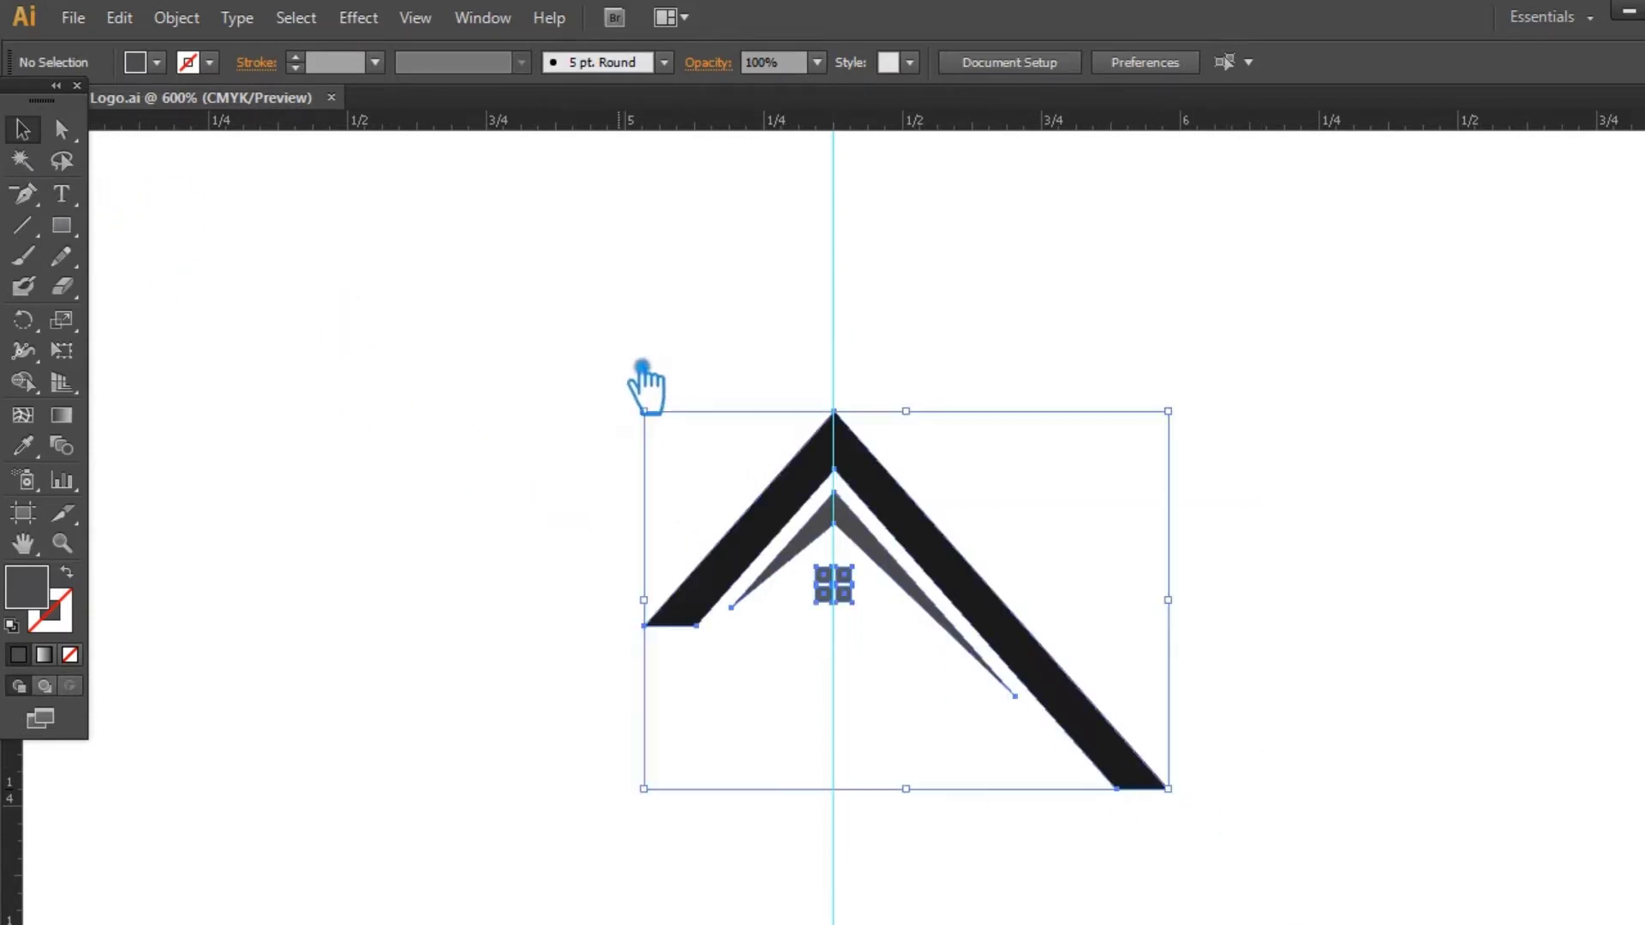
{"action": "key", "text": "ctrl+g"}
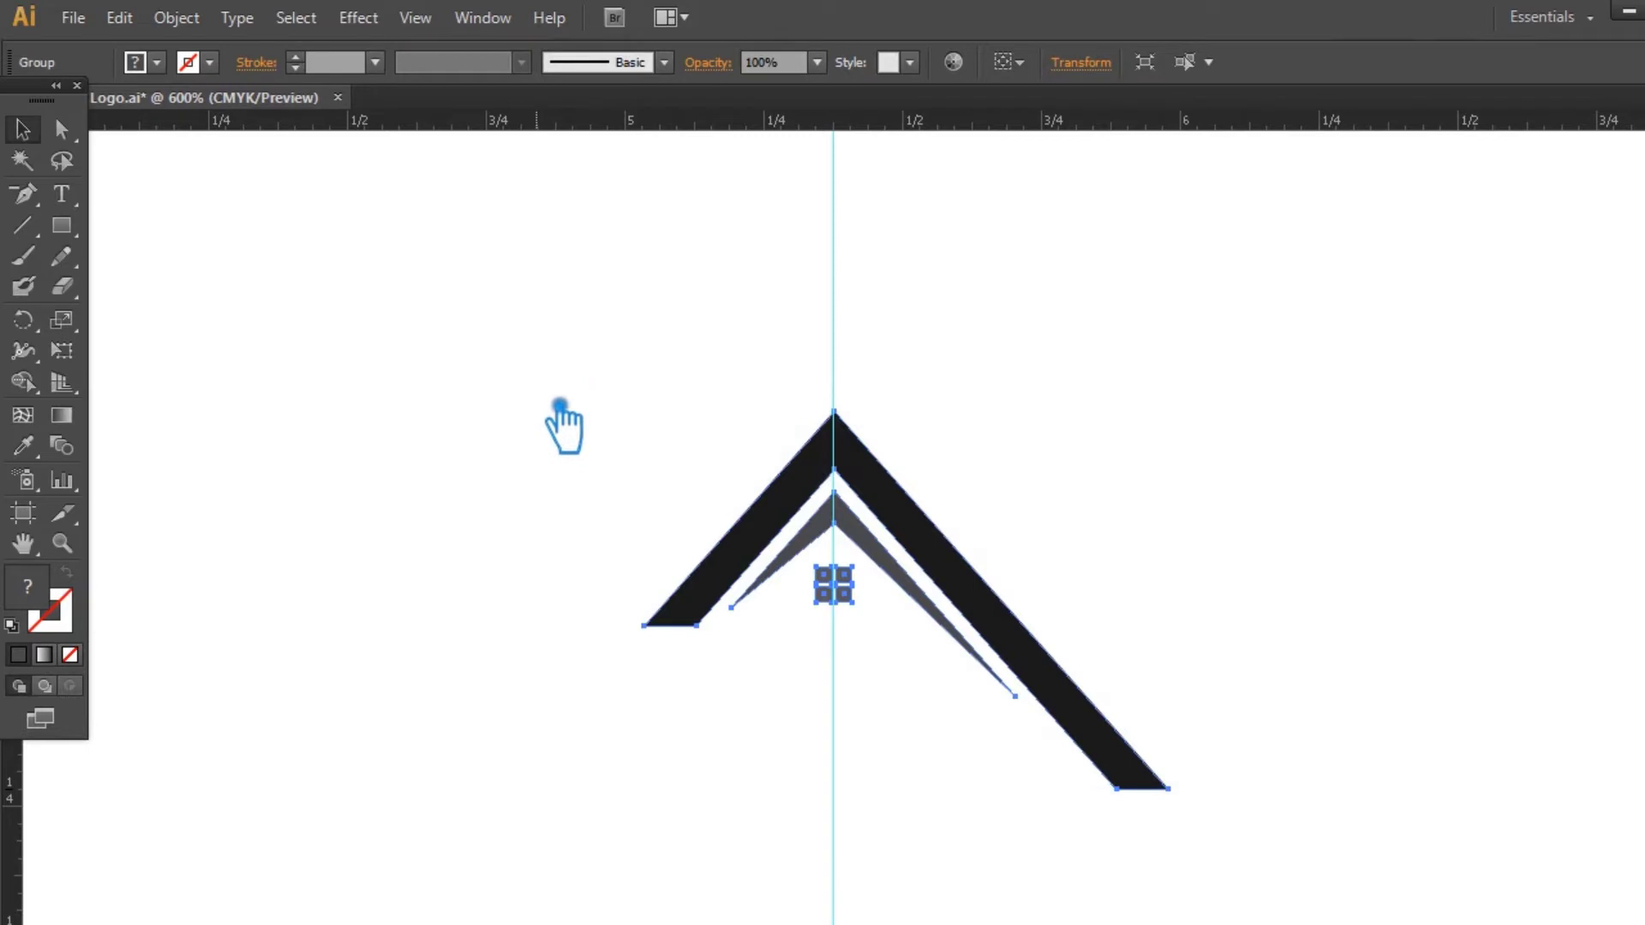
{"action": "key", "text": "ctrl+shift+b"}
{"action": "left_click", "coordinate": [484, 403]}
{"action": "key", "text": "ctrl+s"}
{"action": "left_click", "coordinate": [918, 519]}
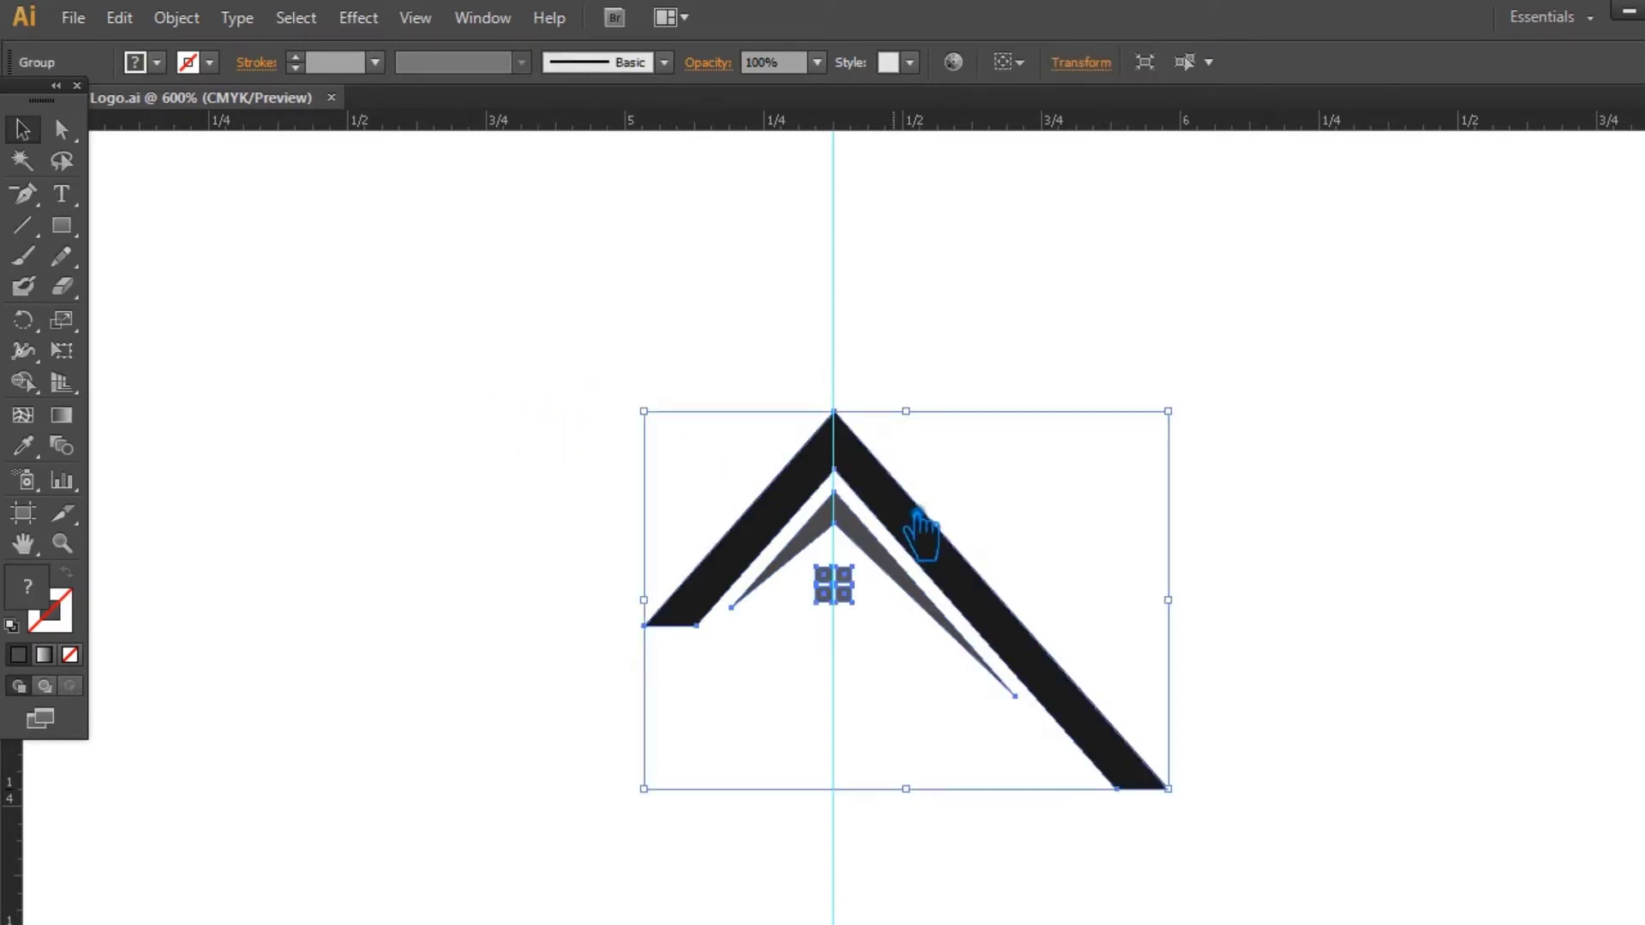
{"action": "key", "text": "ctrl+shift+b"}
{"action": "key", "text": "ctrl+shift+b"}
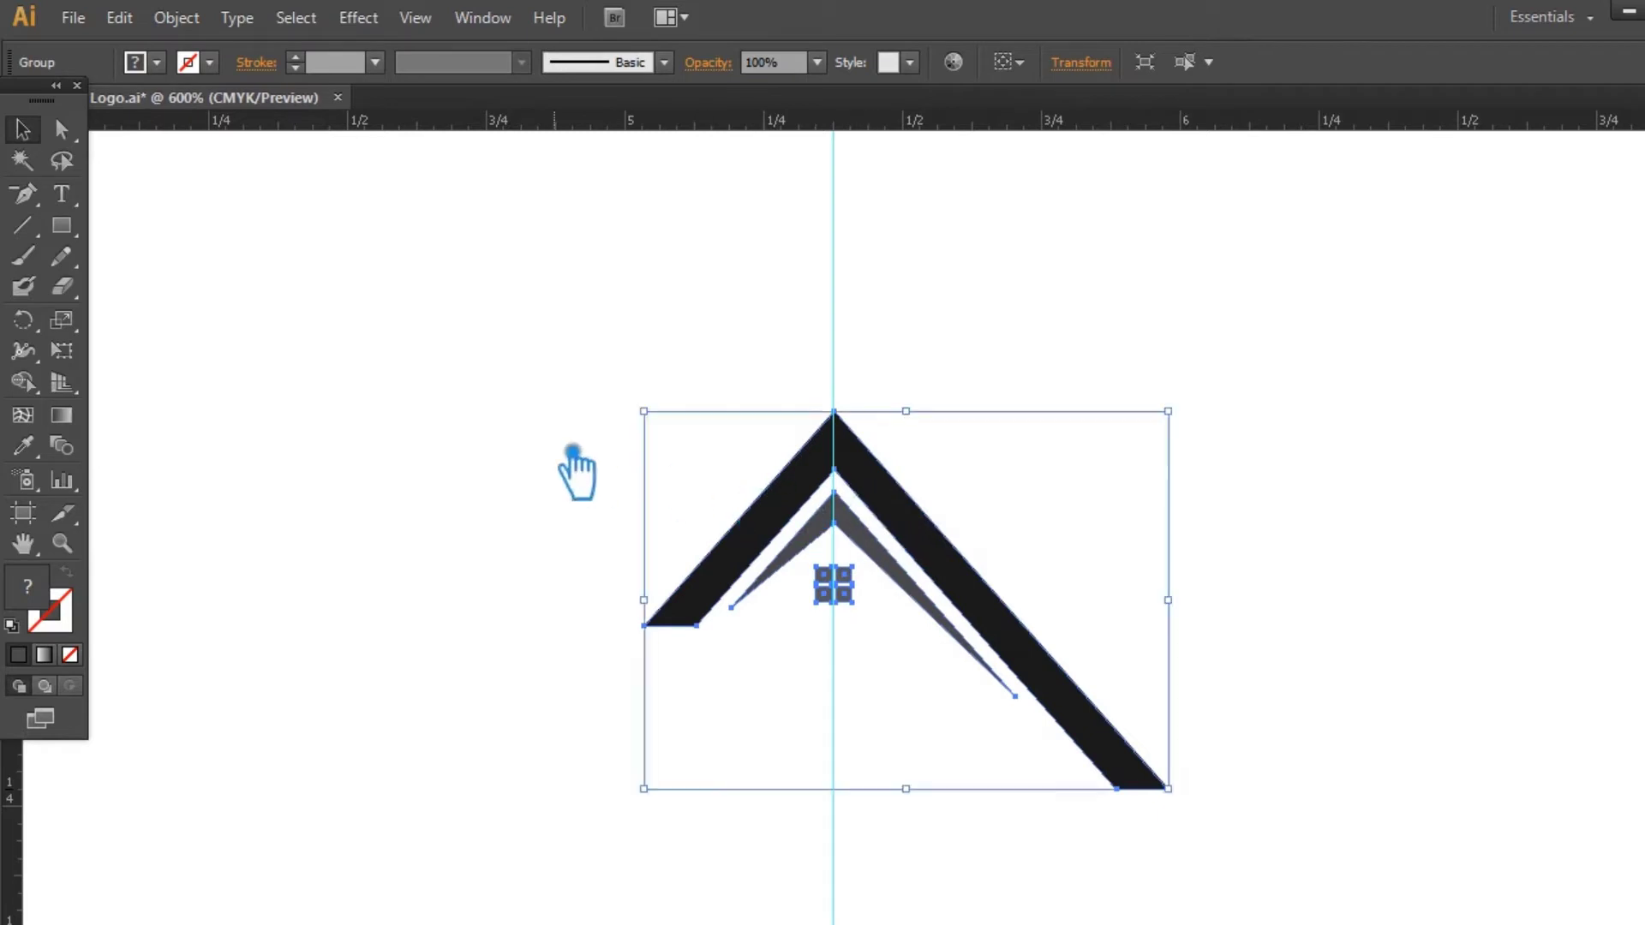
{"action": "left_click", "coordinate": [577, 469]}
- Duplicate the house, shrink it, and overlap it on the first roof's right slope
{"action": "left_click_drag", "start_coordinate": [925, 525], "coordinate": [1081, 532]}
{"action": "left_click_drag", "start_coordinate": [1127, 514], "coordinate": [1200, 506]}
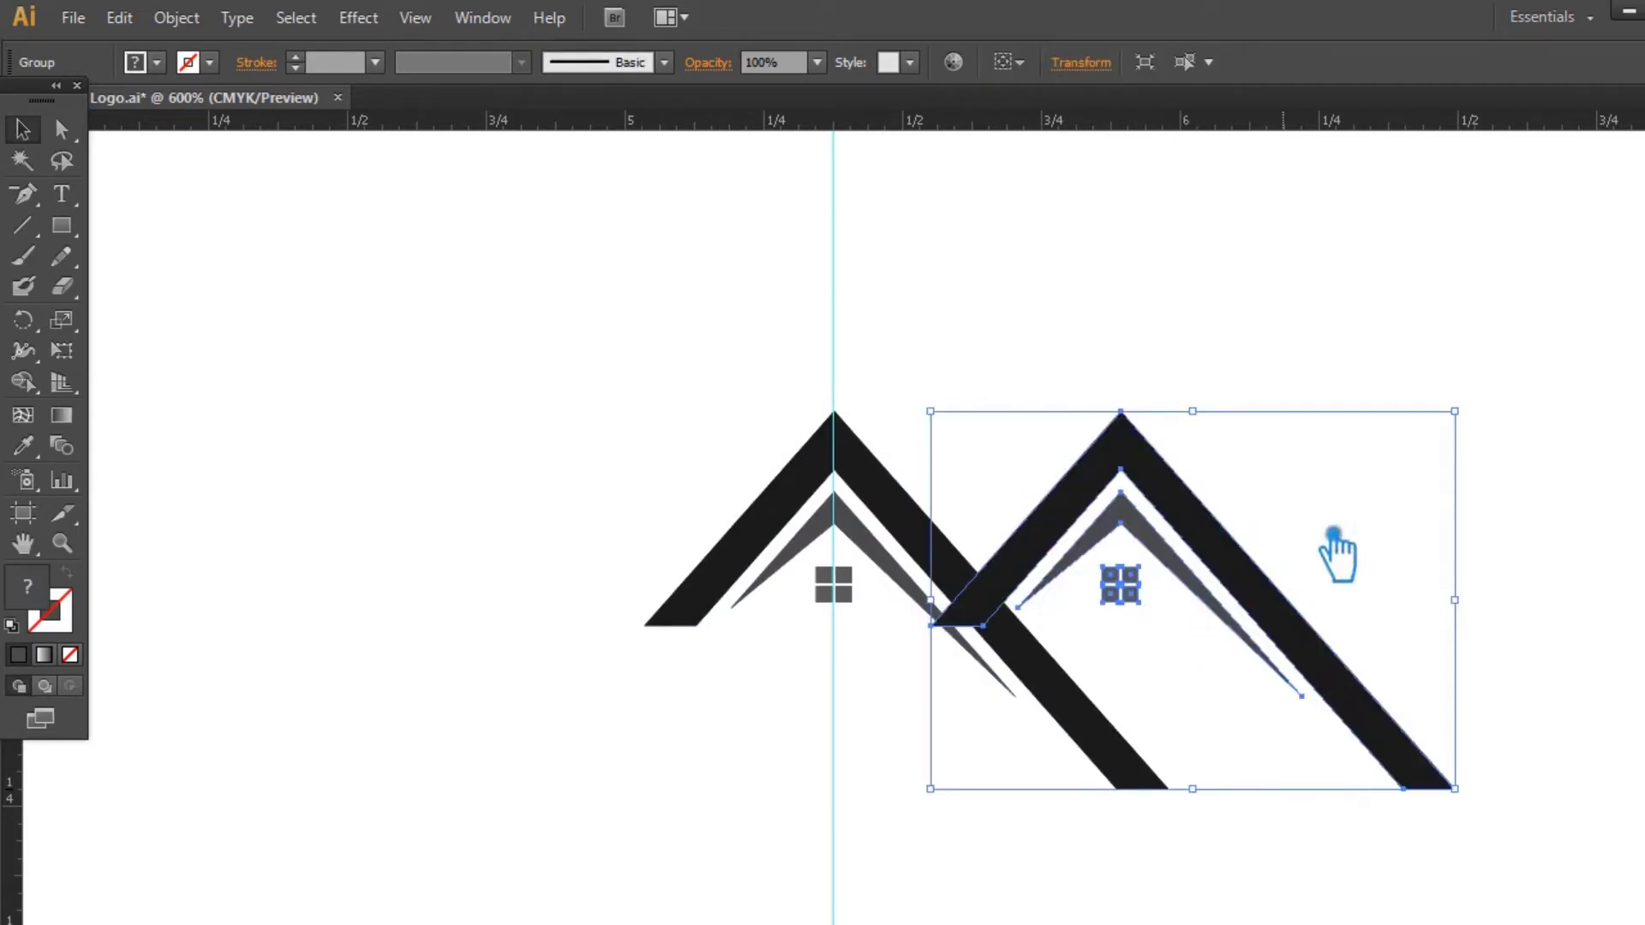
{"action": "left_click_drag", "start_coordinate": [1480, 425], "coordinate": [1355, 502]}
{"action": "left_click_drag", "start_coordinate": [1076, 569], "coordinate": [1148, 557]}
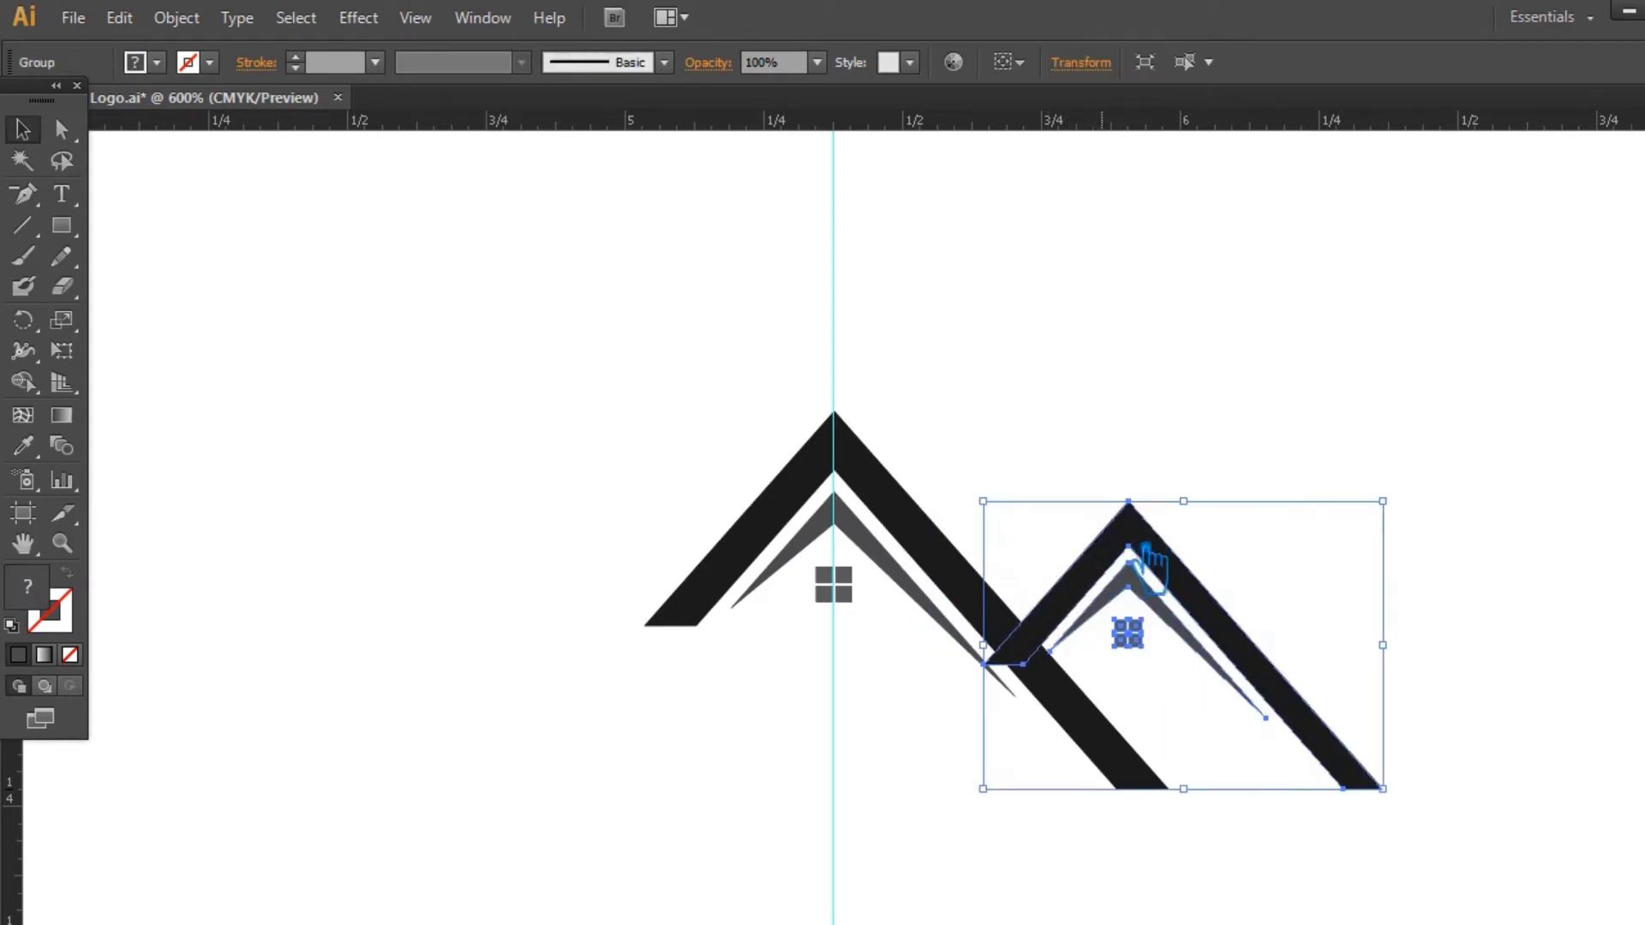
{"action": "left_click", "coordinate": [1438, 525]}
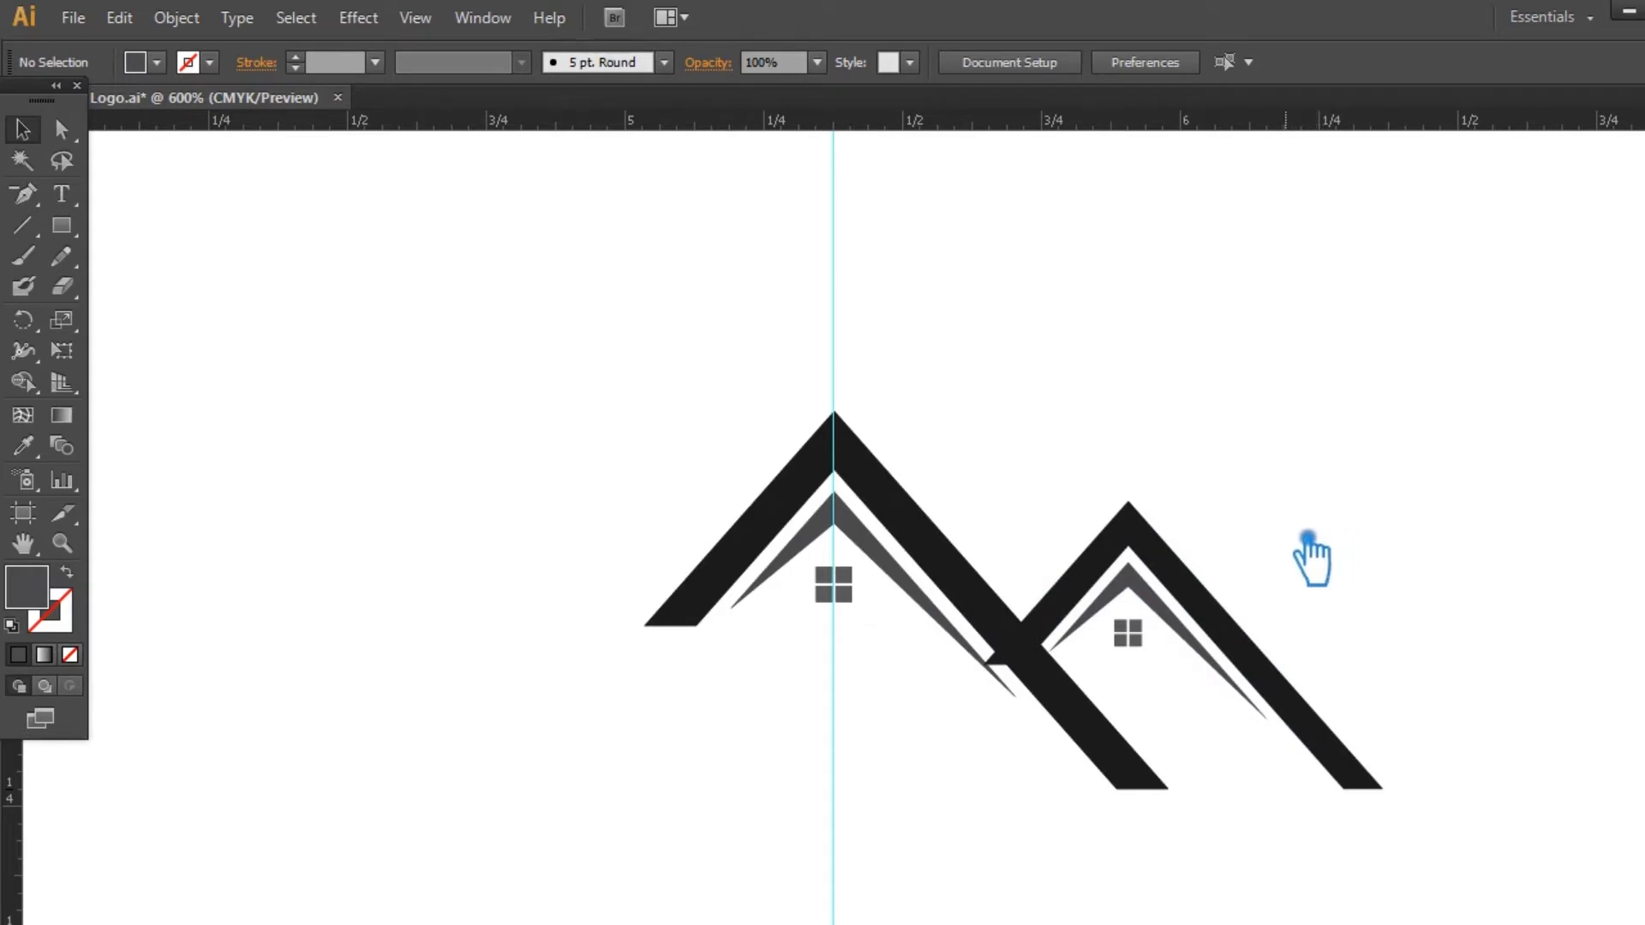
{"action": "key", "text": "ctrl+plus"}
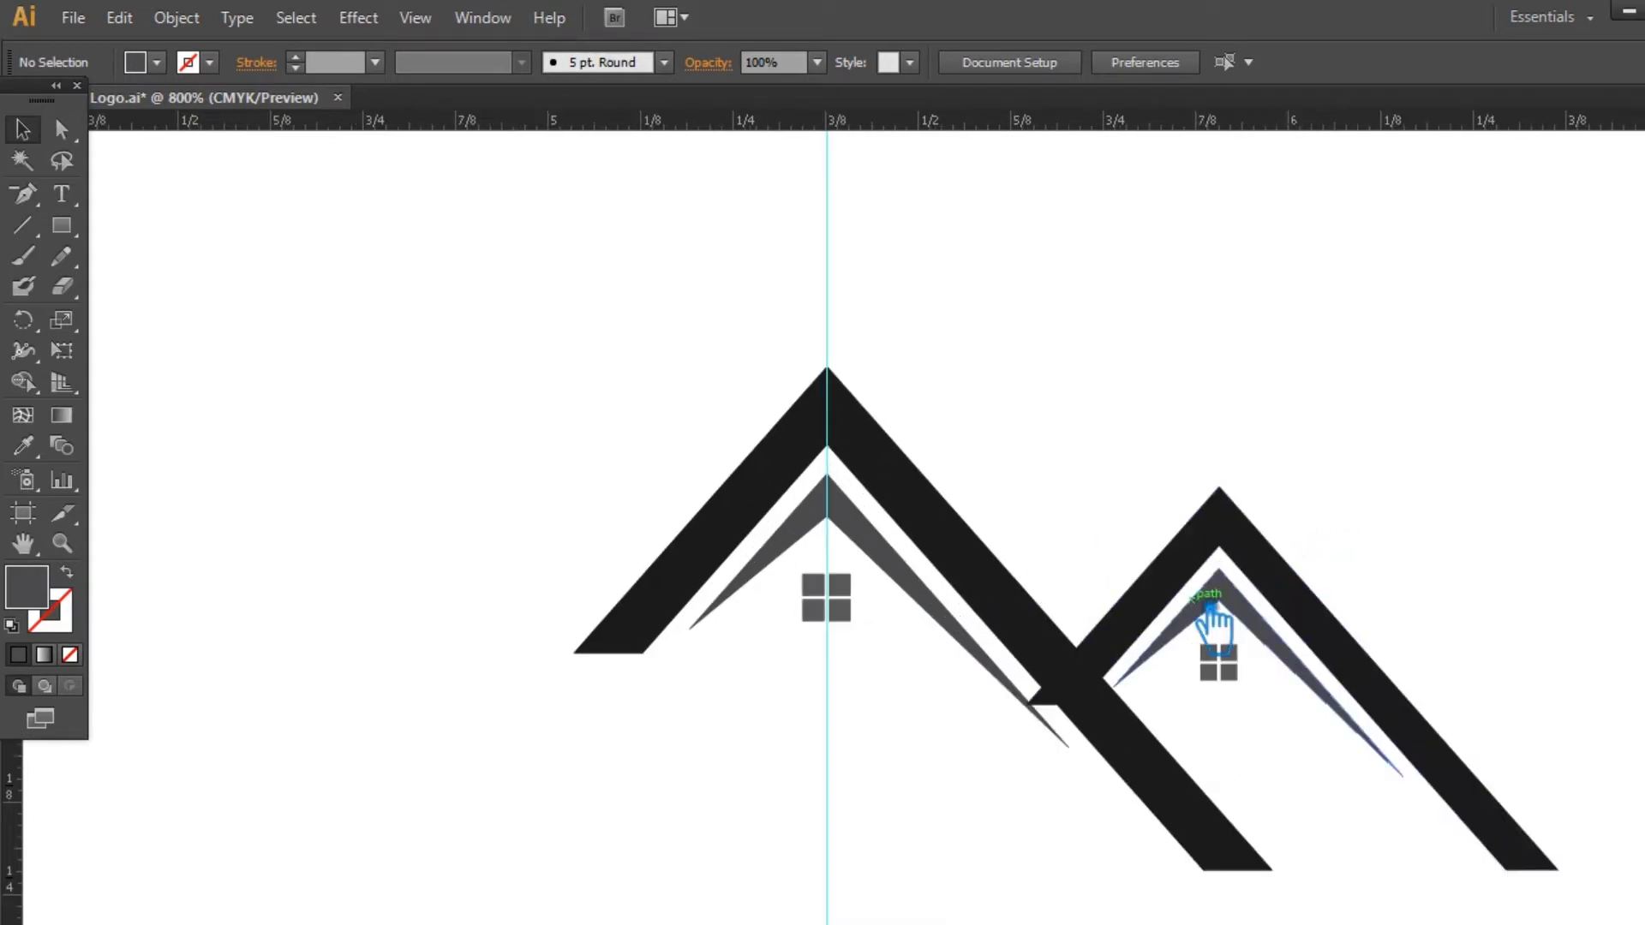
- Ungroup both the right and left house groups
{"action": "left_click_drag", "start_coordinate": [1107, 472], "coordinate": [844, 409]}
{"action": "left_click", "coordinate": [856, 624]}
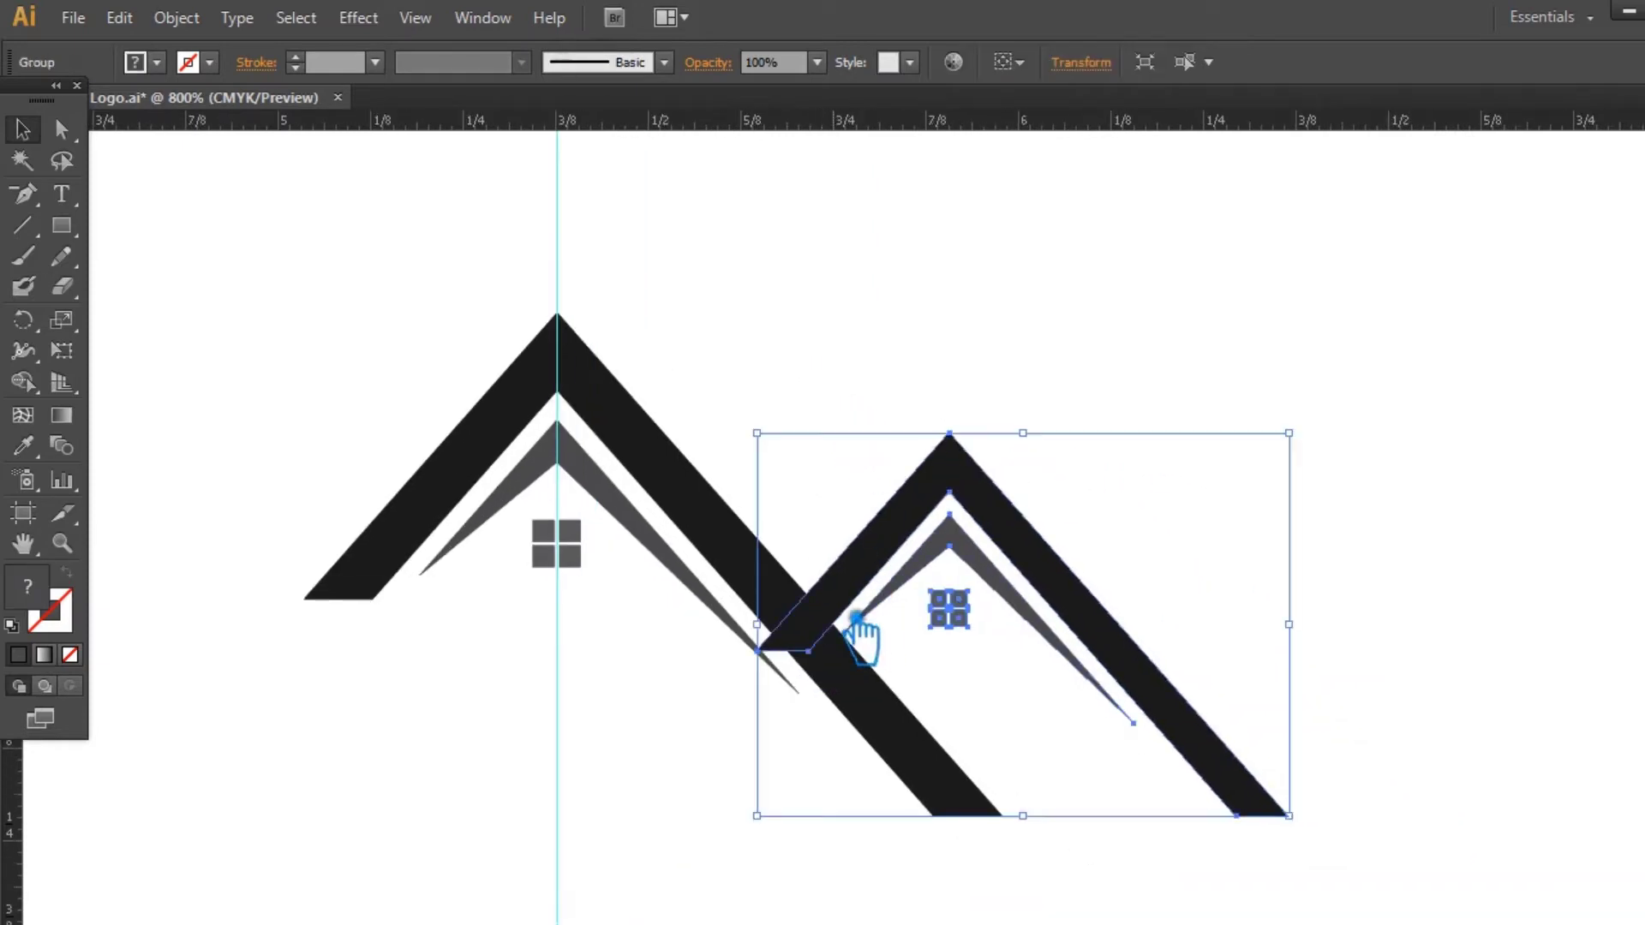
{"action": "right_click", "coordinate": [847, 604]}
{"action": "left_click", "coordinate": [942, 757]}
{"action": "left_click", "coordinate": [750, 517]}
{"action": "right_click", "coordinate": [749, 531]}
{"action": "key", "text": "Escape"}
{"action": "left_click", "coordinate": [1329, 521]}
{"action": "left_click", "coordinate": [870, 688]}
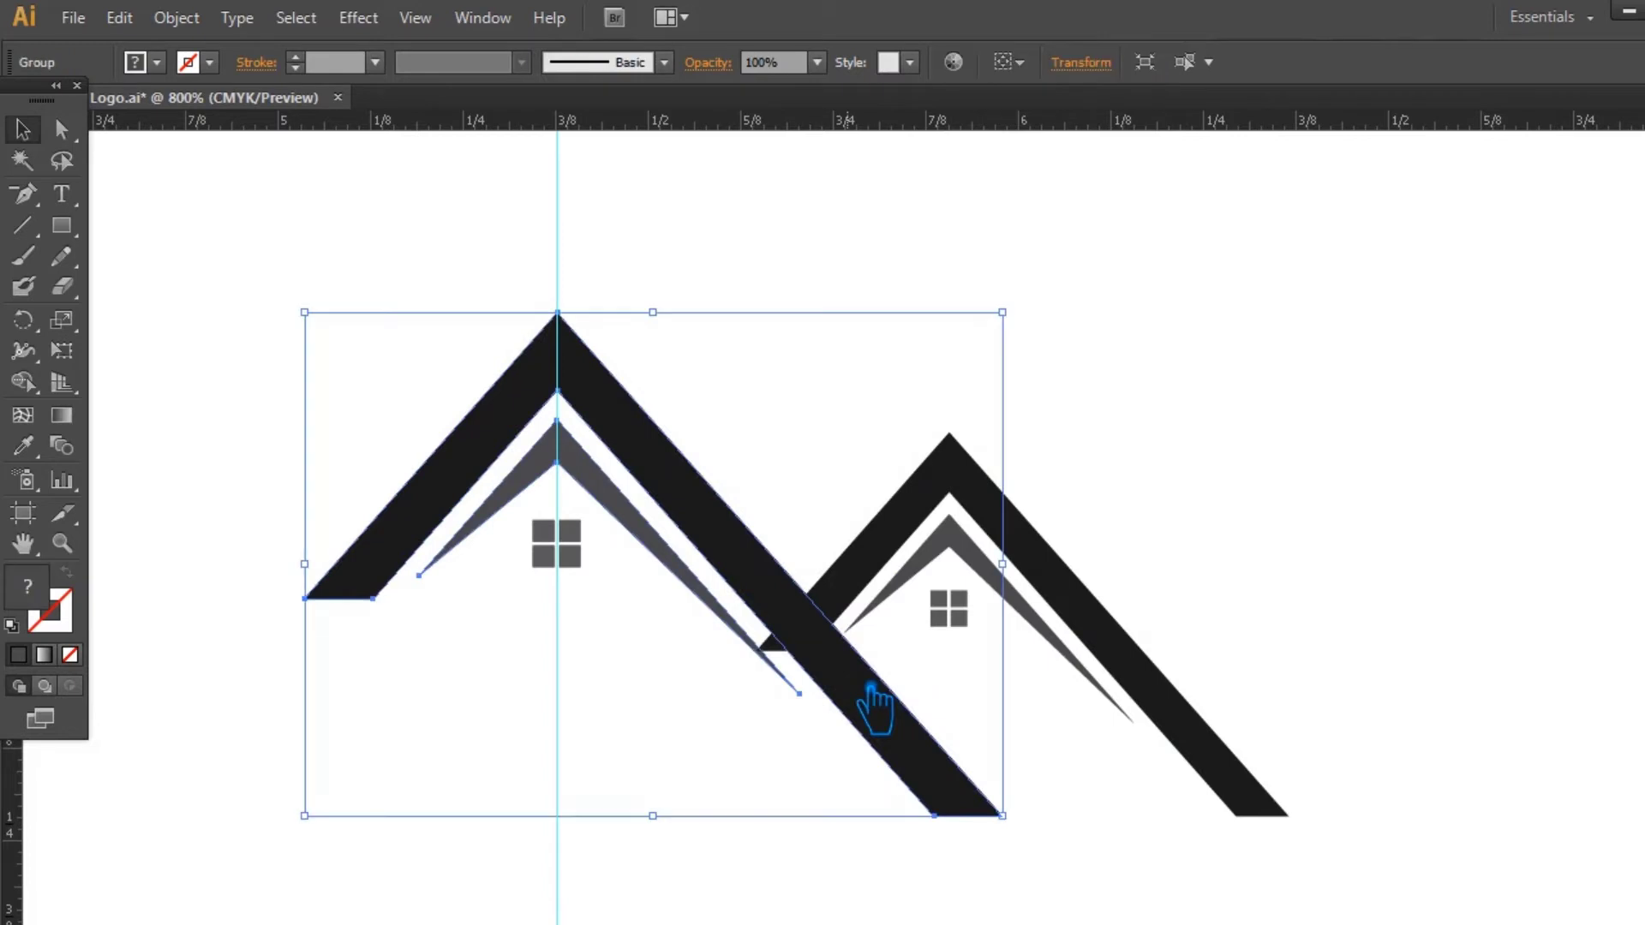
{"action": "right_click", "coordinate": [846, 631]}
{"action": "left_click", "coordinate": [934, 771]}
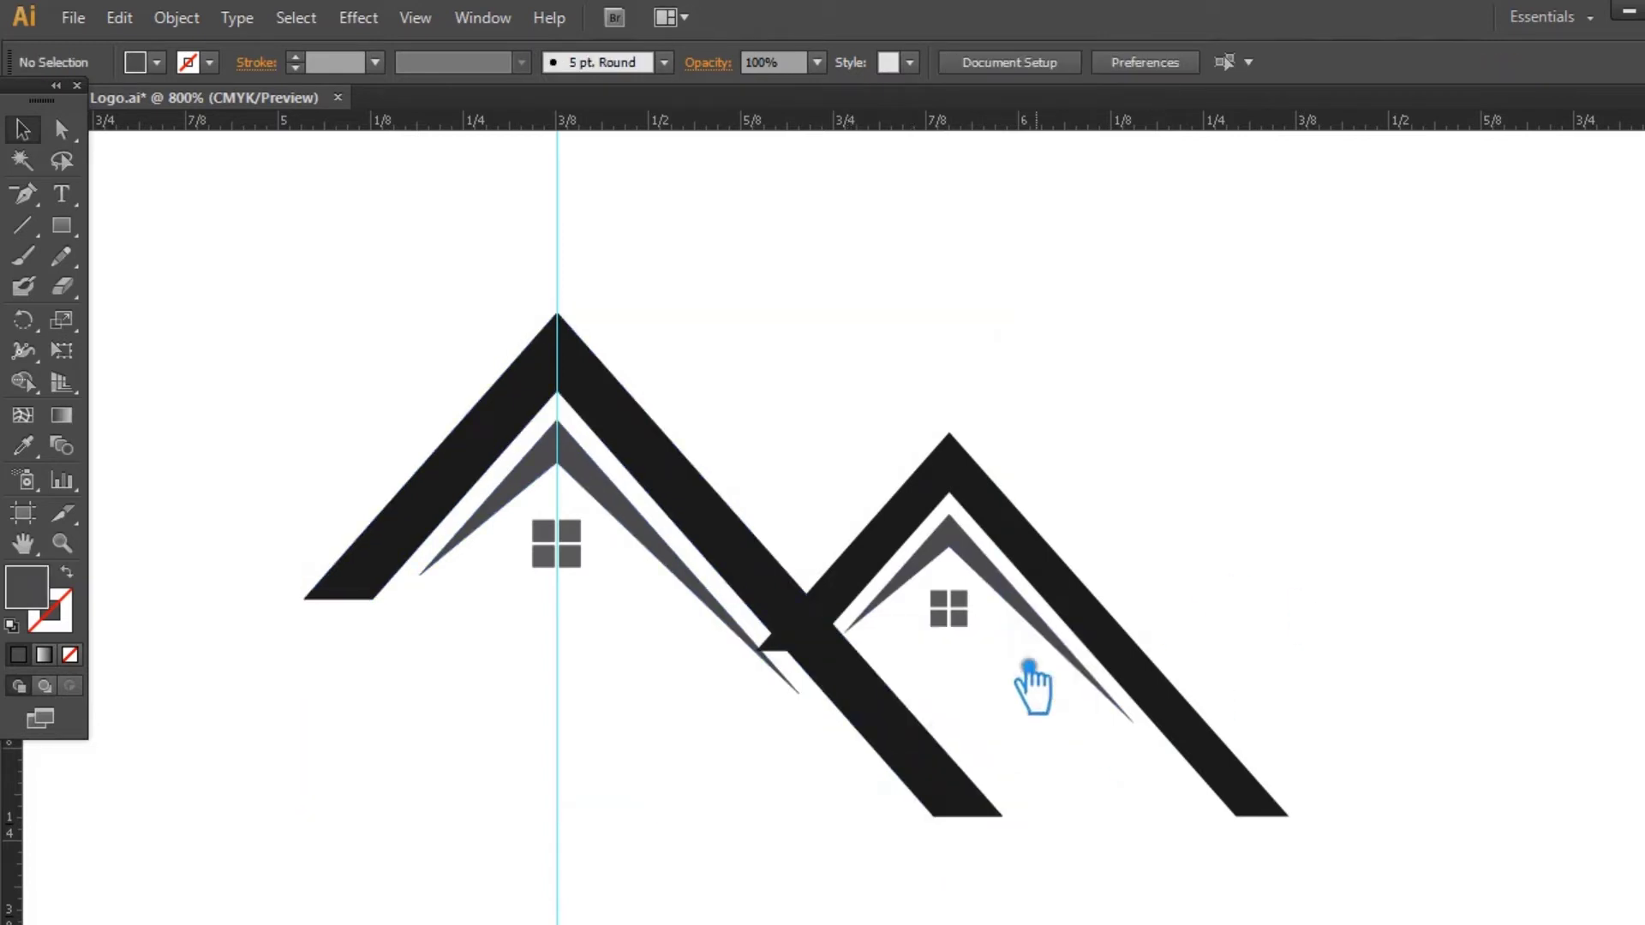
- Split the two overlapping houses with Pathfinder Divide and ungroup the resulting pieces
{"action": "left_click", "coordinate": [870, 606]}
{"action": "left_click", "coordinate": [885, 734], "text": "shift"}
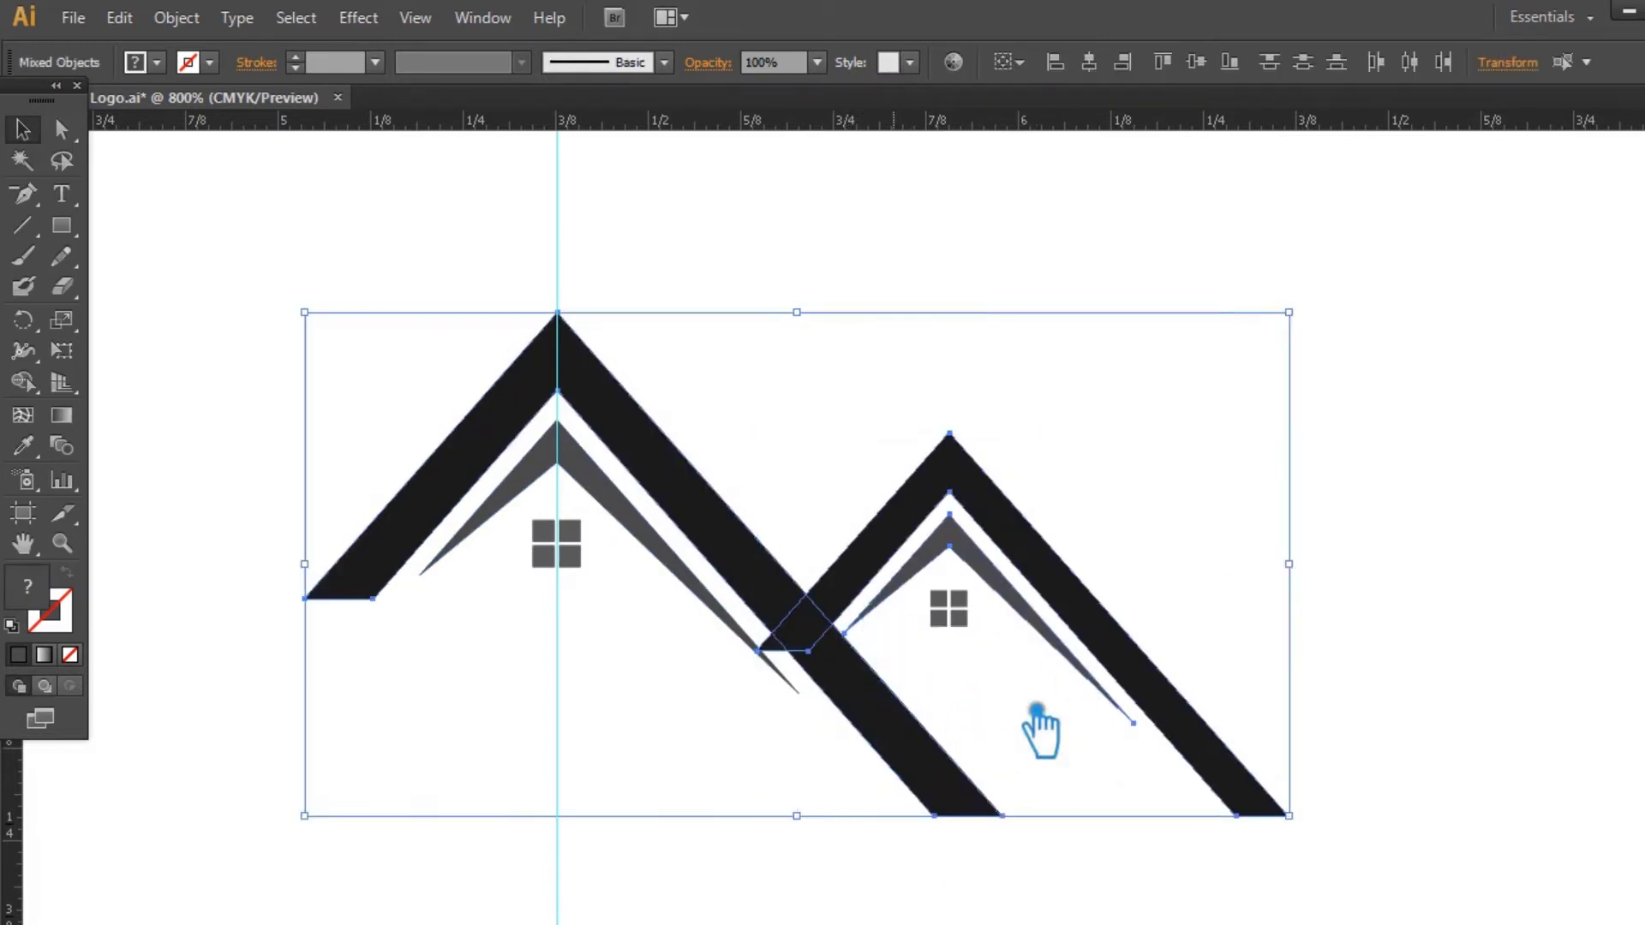
{"action": "left_click", "coordinate": [1641, 625]}
{"action": "left_click", "coordinate": [1419, 747]}
{"action": "left_click", "coordinate": [1634, 621]}
{"action": "left_click", "coordinate": [870, 604]}
{"action": "right_click", "coordinate": [868, 602]}
{"action": "left_click", "coordinate": [938, 725]}
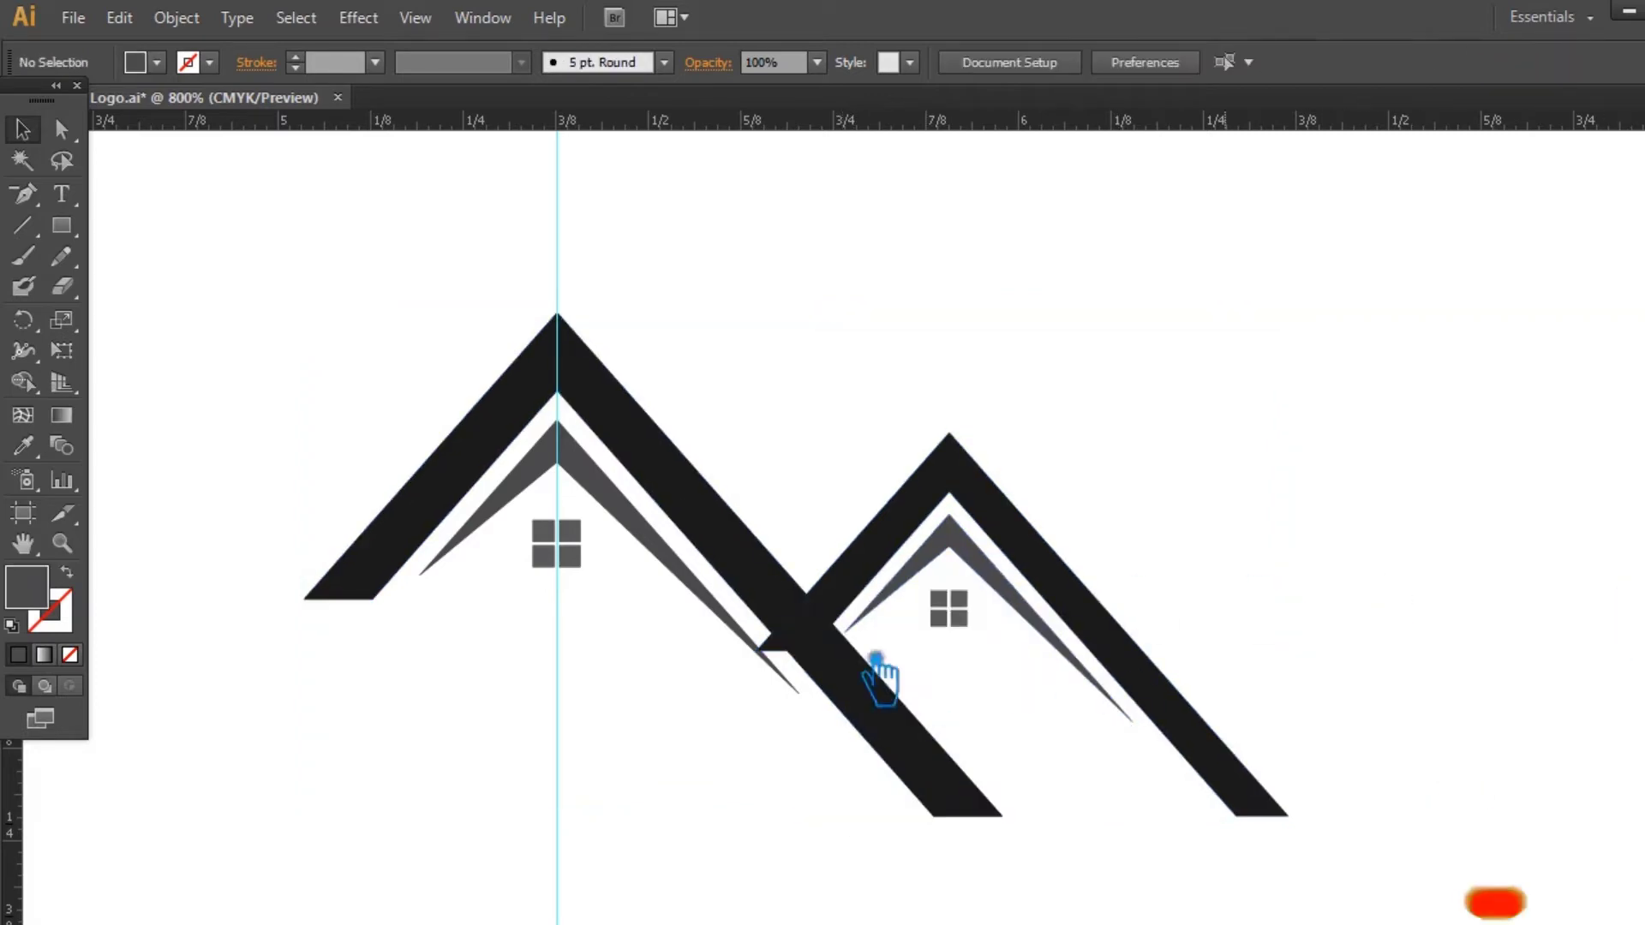
- Unite the left roof piece with the lower-right roof segment and delete two stray anchors
{"action": "left_click", "coordinate": [827, 655]}
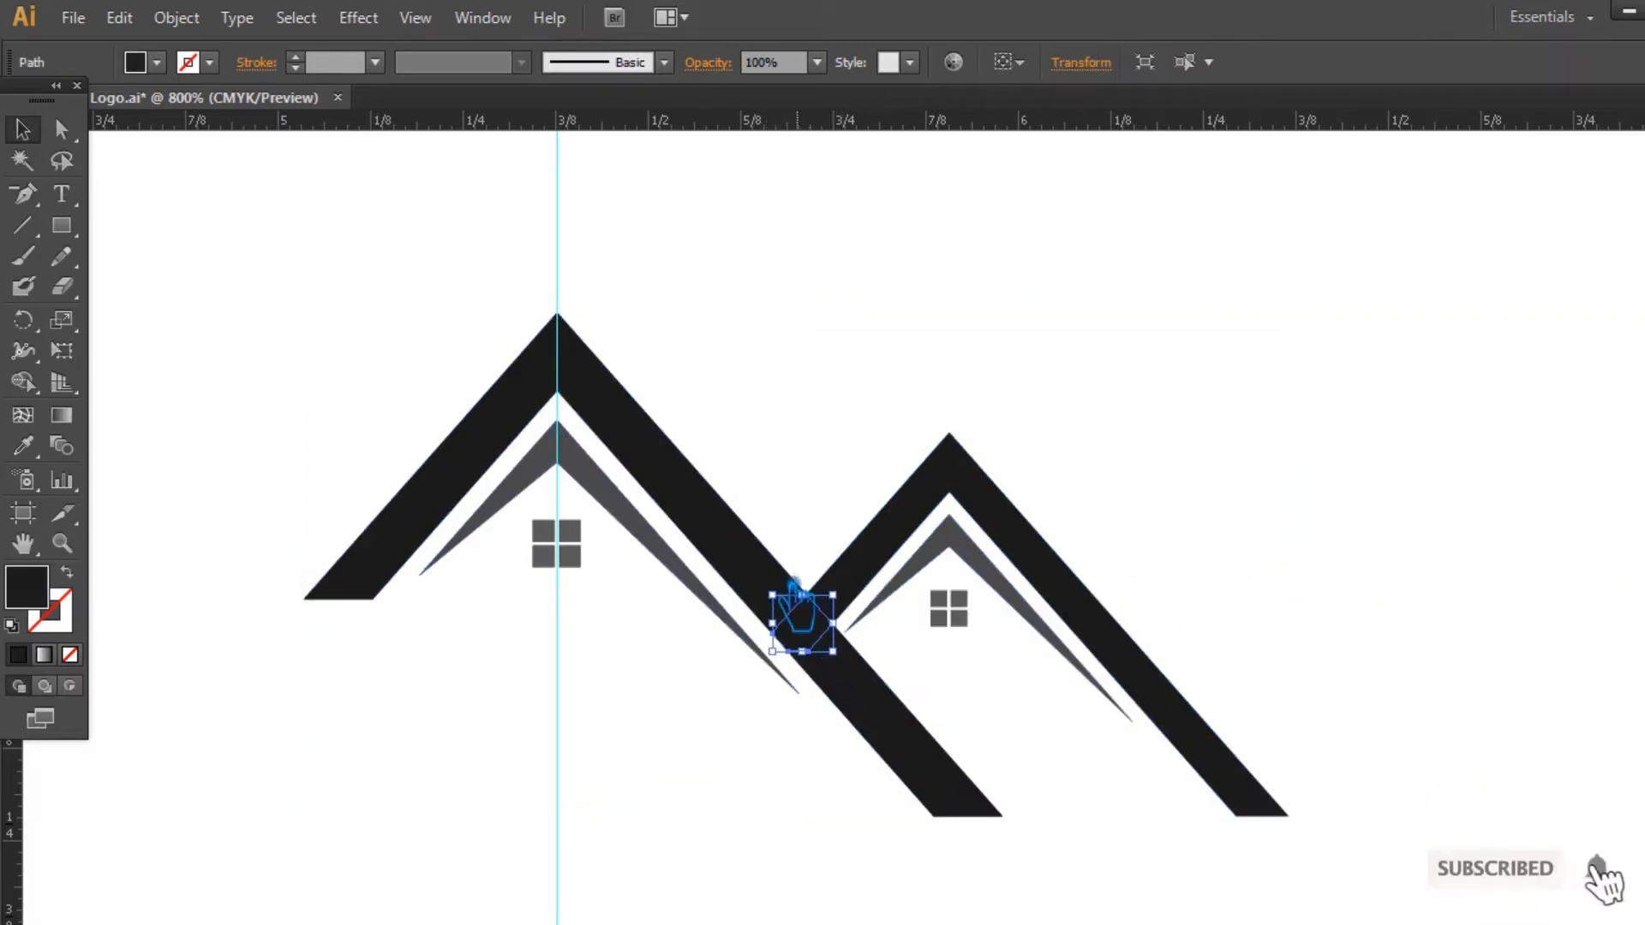
{"action": "left_click", "coordinate": [848, 689], "text": "shift"}
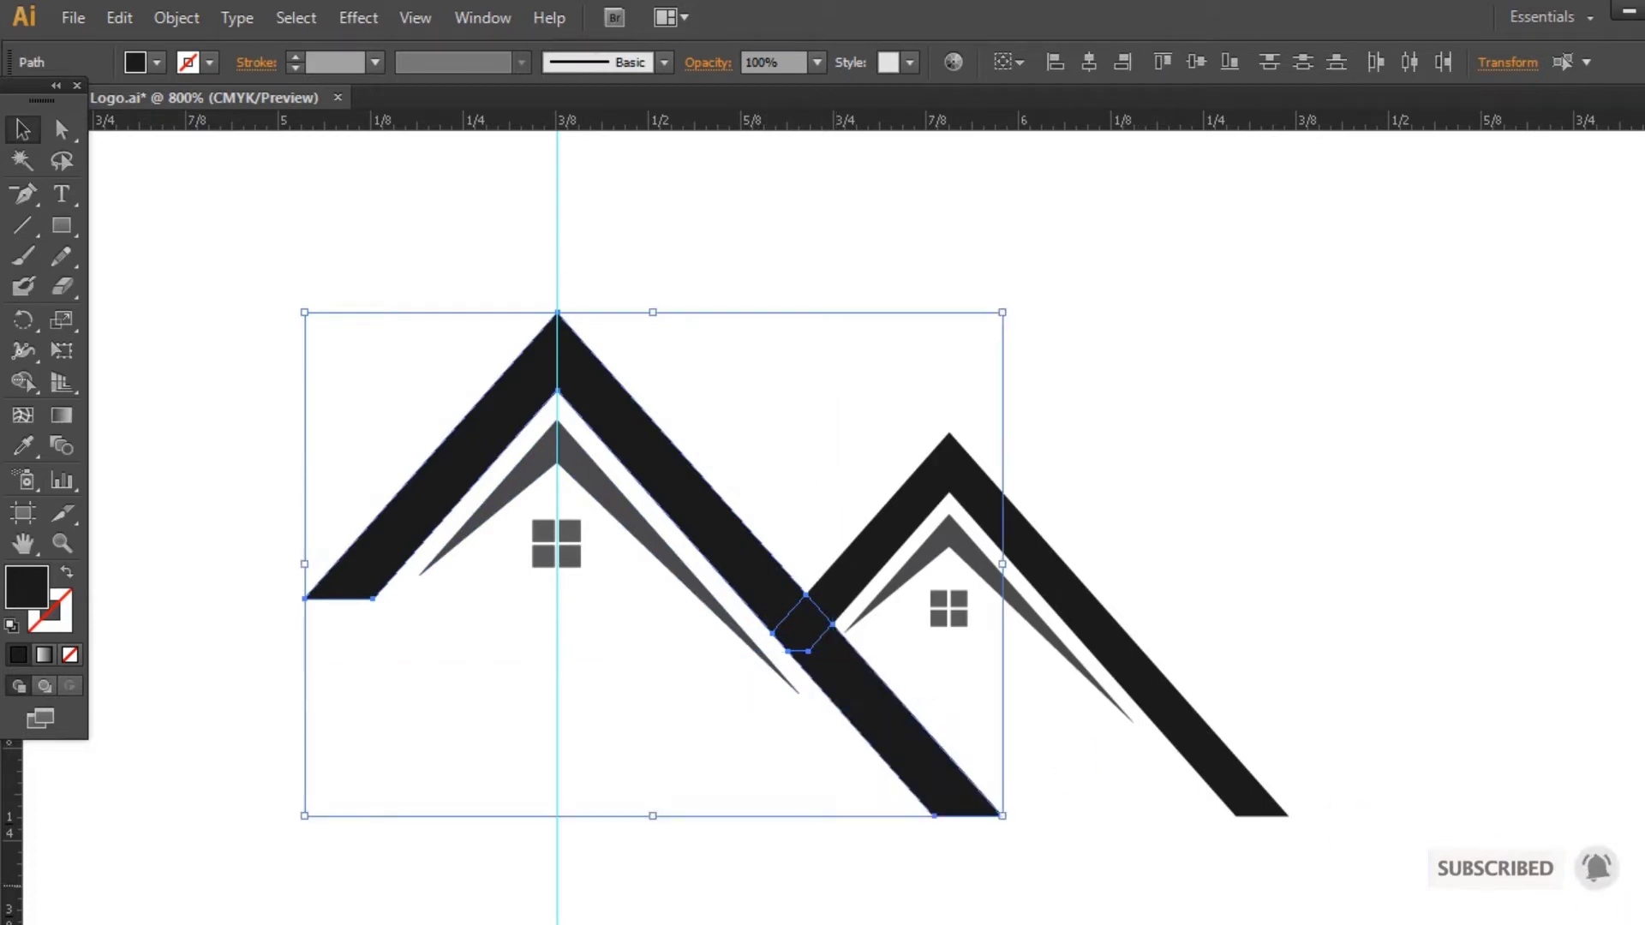
{"action": "key", "text": "shift+ctrl+F9"}
{"action": "left_click", "coordinate": [1422, 684]}
{"action": "key", "text": "p"}
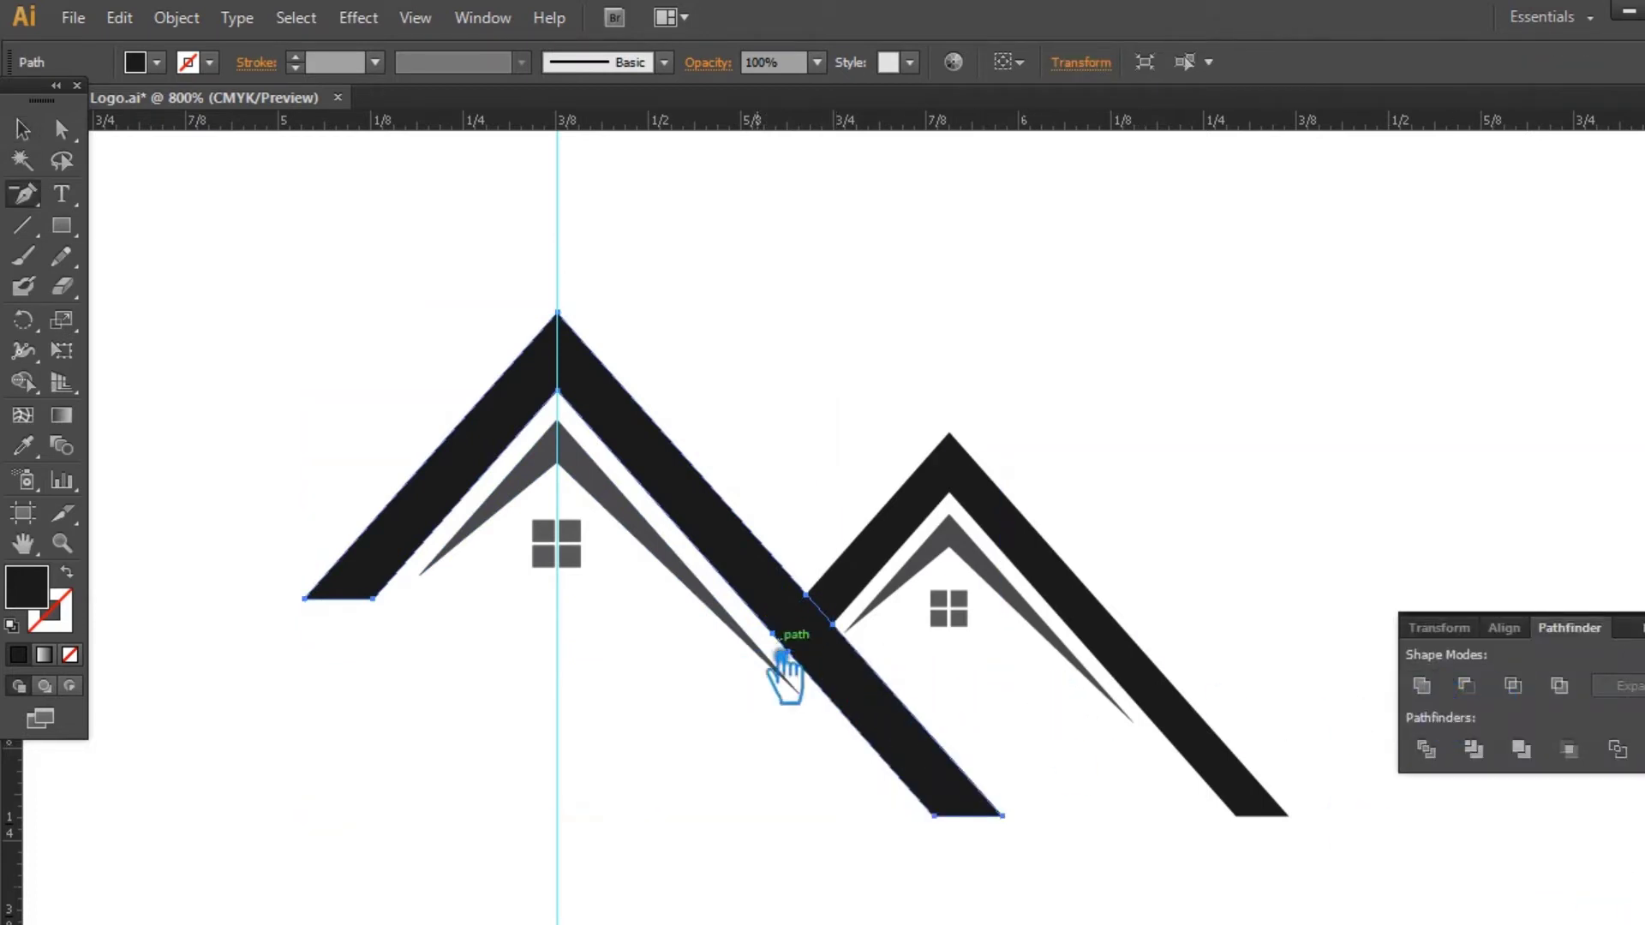
{"action": "left_click", "coordinate": [795, 644]}
{"action": "left_click", "coordinate": [842, 606]}
- Save Logo.ai and check the second roof
{"action": "left_click", "coordinate": [22, 128]}
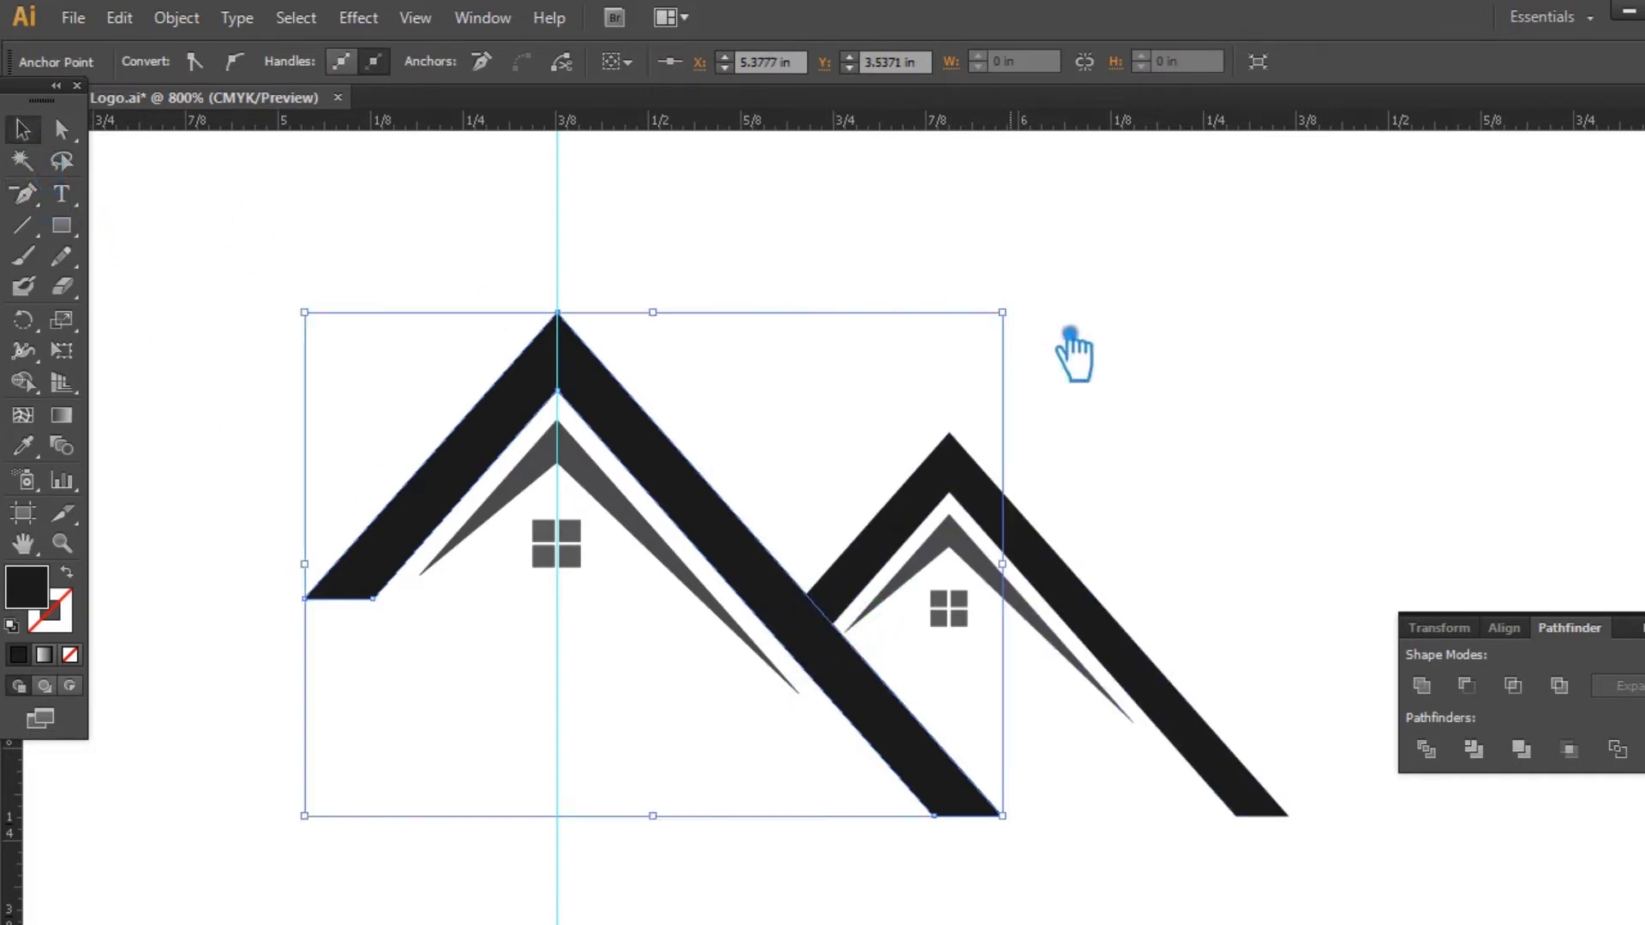
{"action": "left_click", "coordinate": [1183, 350]}
{"action": "key", "text": "ctrl+s"}
{"action": "left_click", "coordinate": [895, 567]}
{"action": "left_click", "coordinate": [749, 753]}
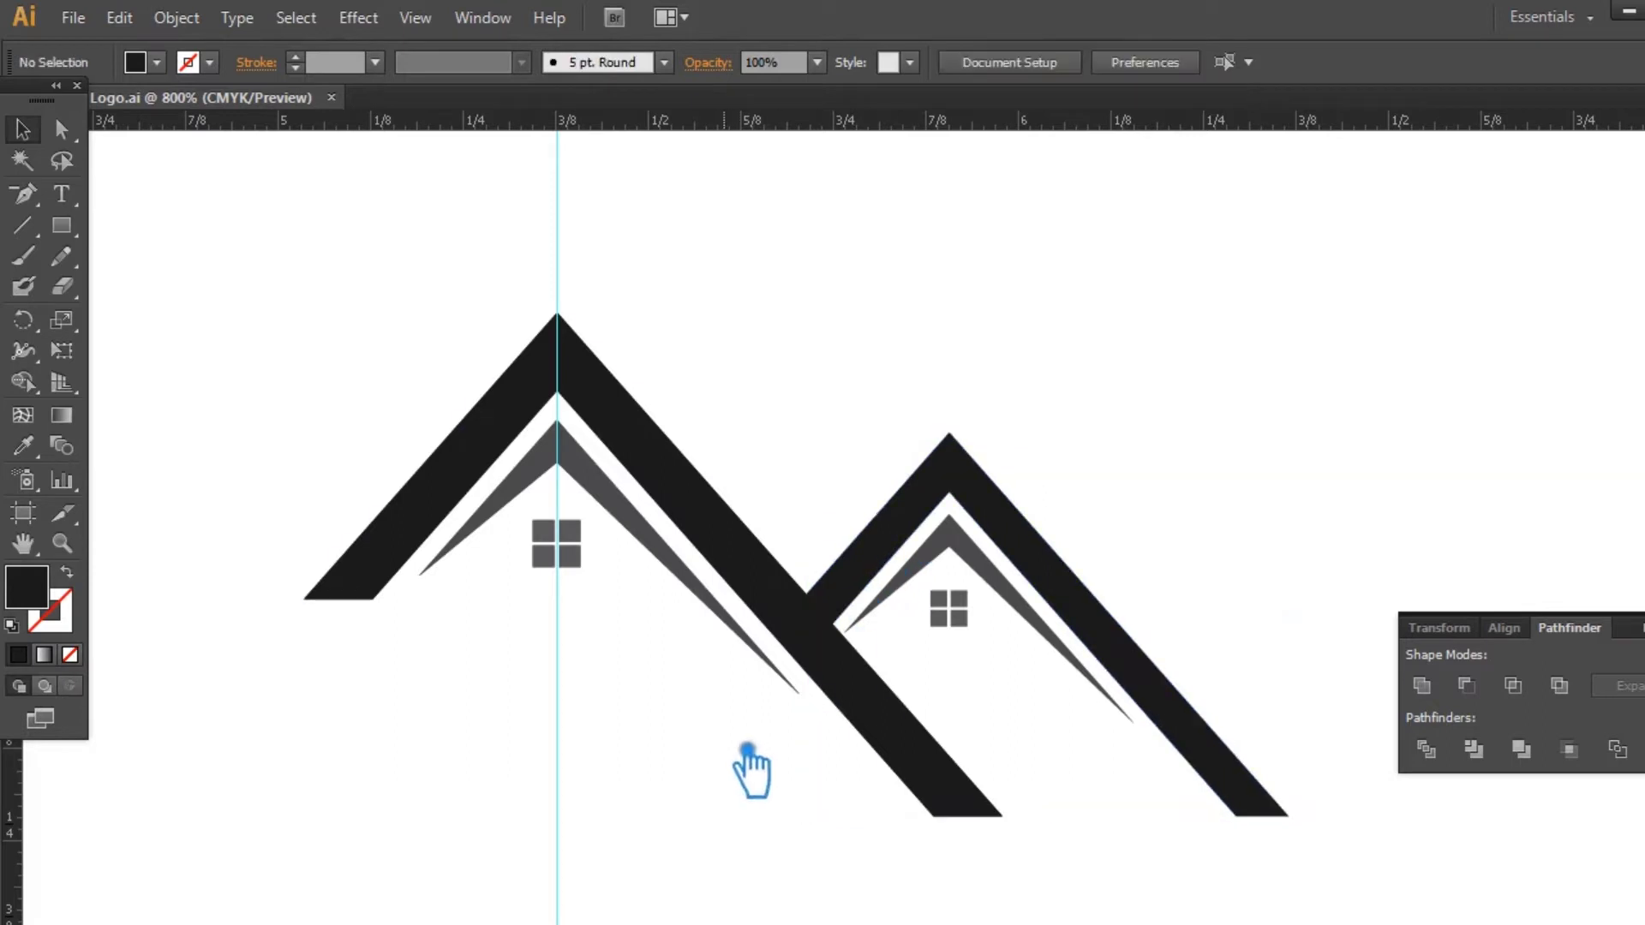
{"action": "left_click", "coordinate": [61, 225]}
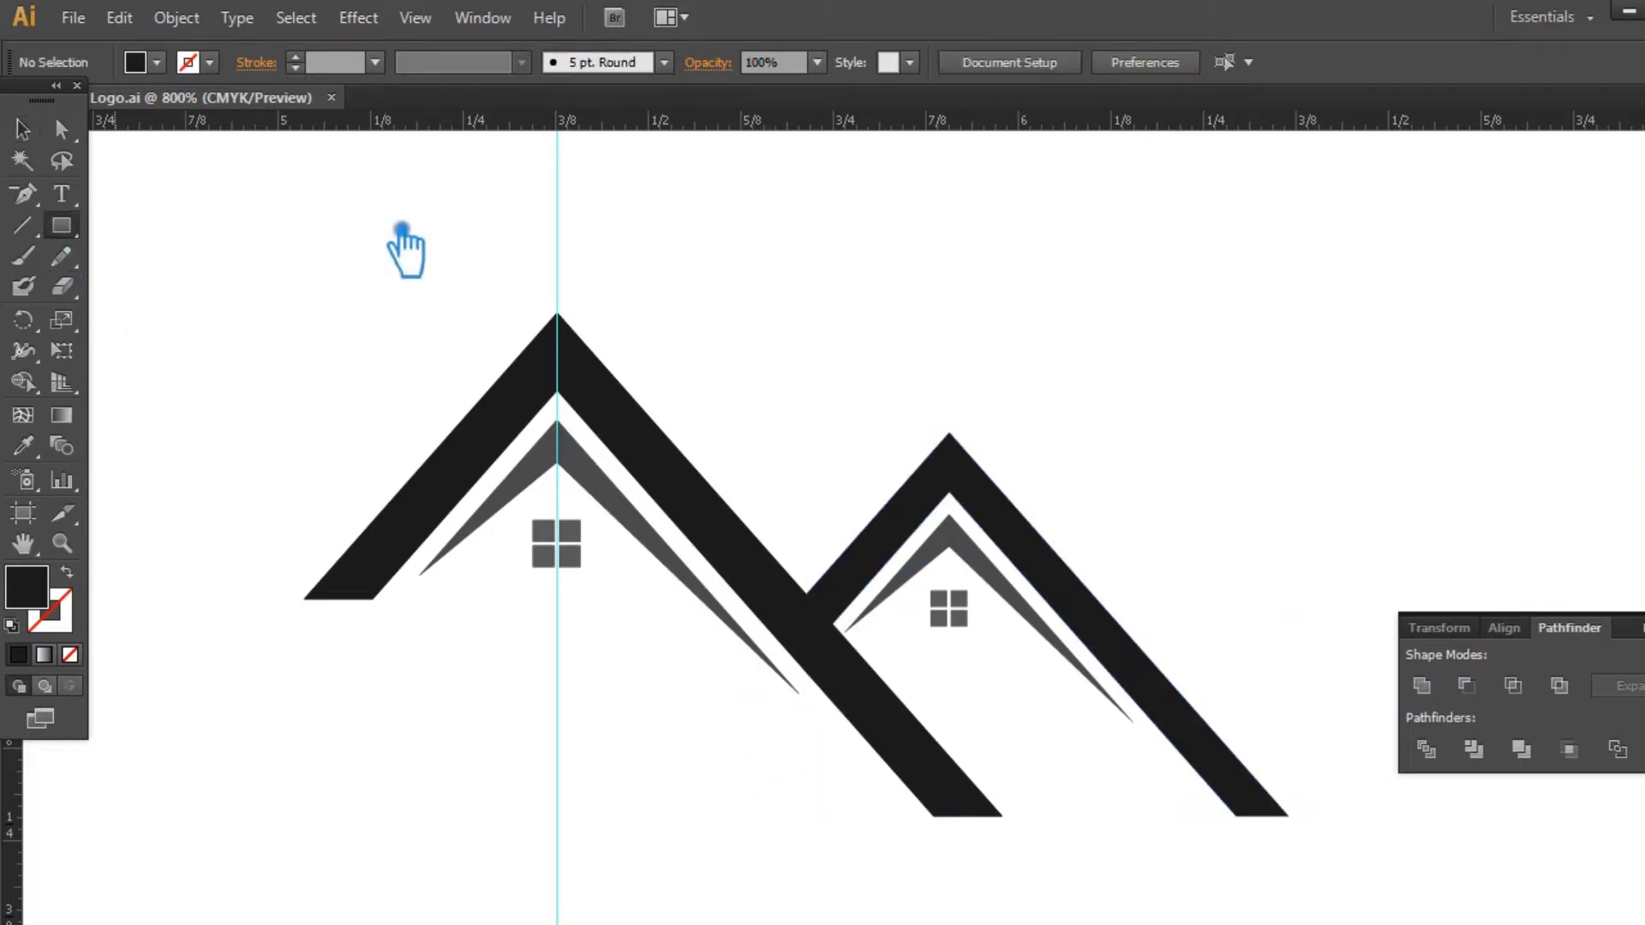
- Draw a bridging rectangle from the left roof peak, lowering its bottom and sloping its top edge
{"action": "mouse_move", "coordinate": [558, 312]}
{"action": "left_mouse_down"}
{"action": "mouse_move", "coordinate": [990, 514]}
{"action": "mouse_move", "coordinate": [949, 433]}
{"action": "left_mouse_up"}
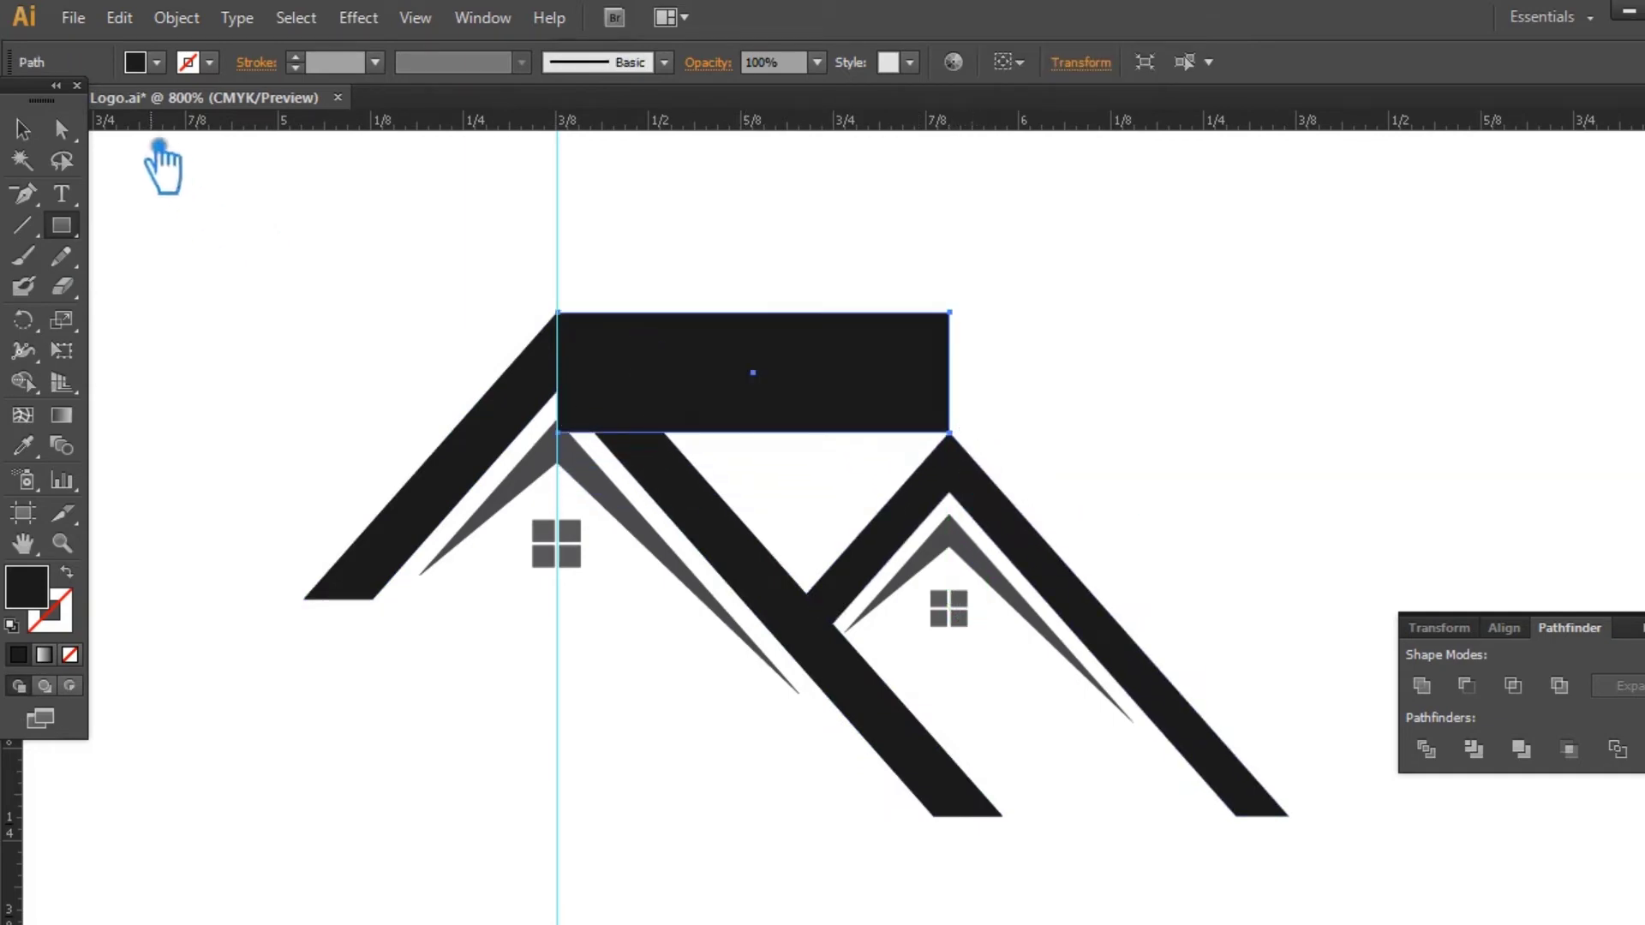
{"action": "left_click", "coordinate": [62, 130]}
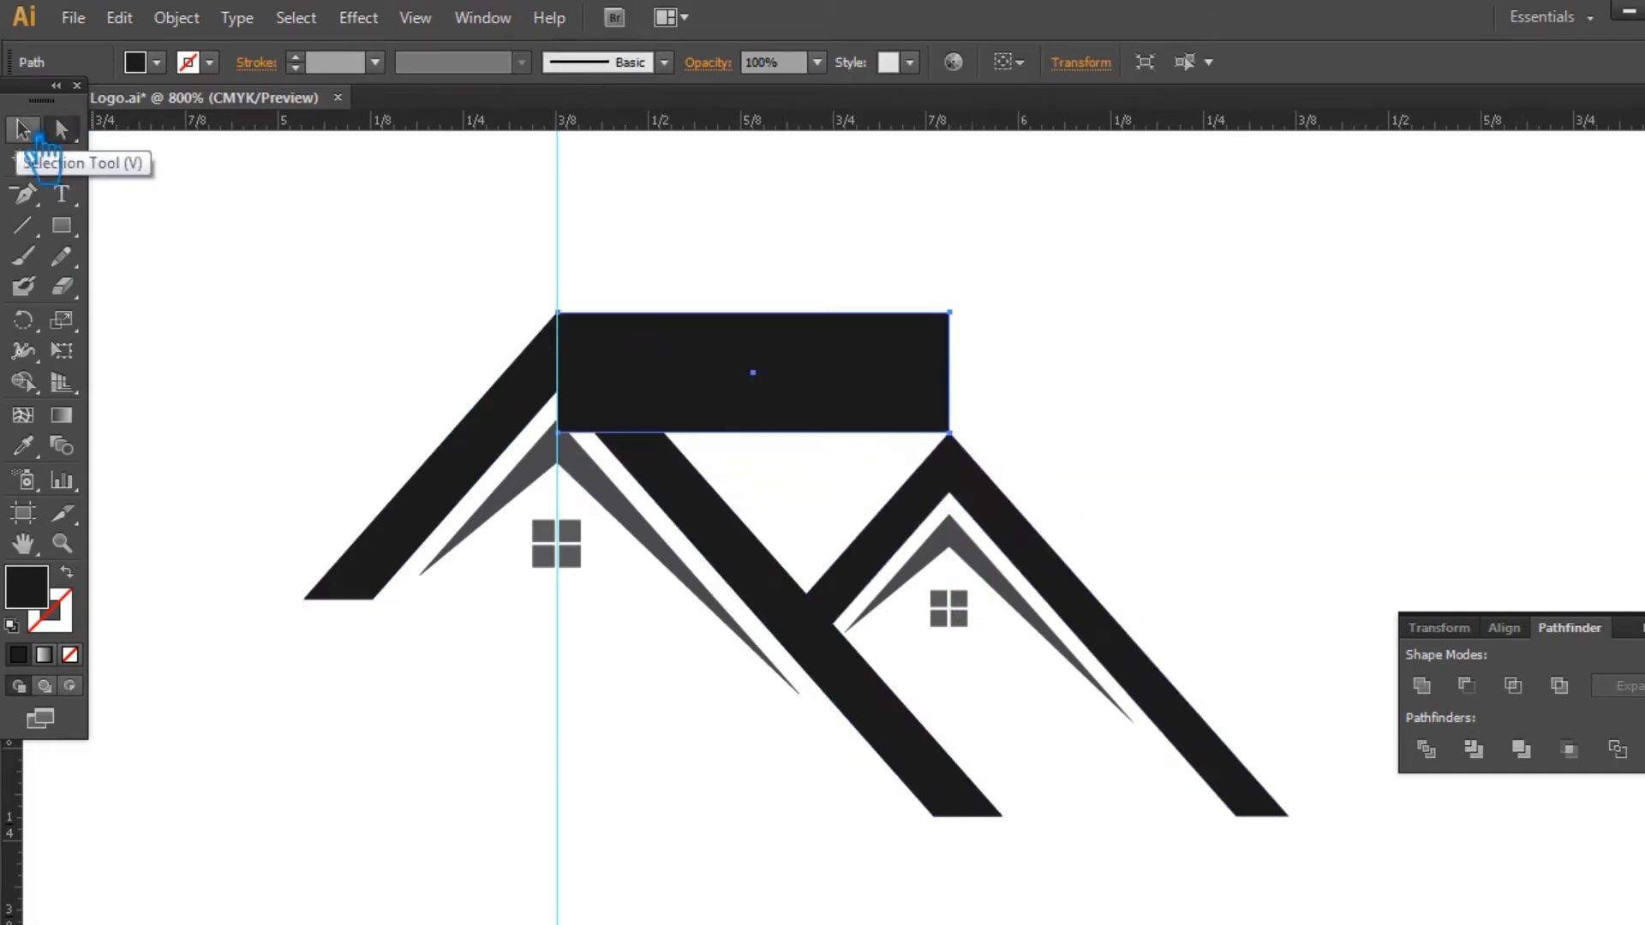
{"action": "left_click", "coordinate": [974, 445]}
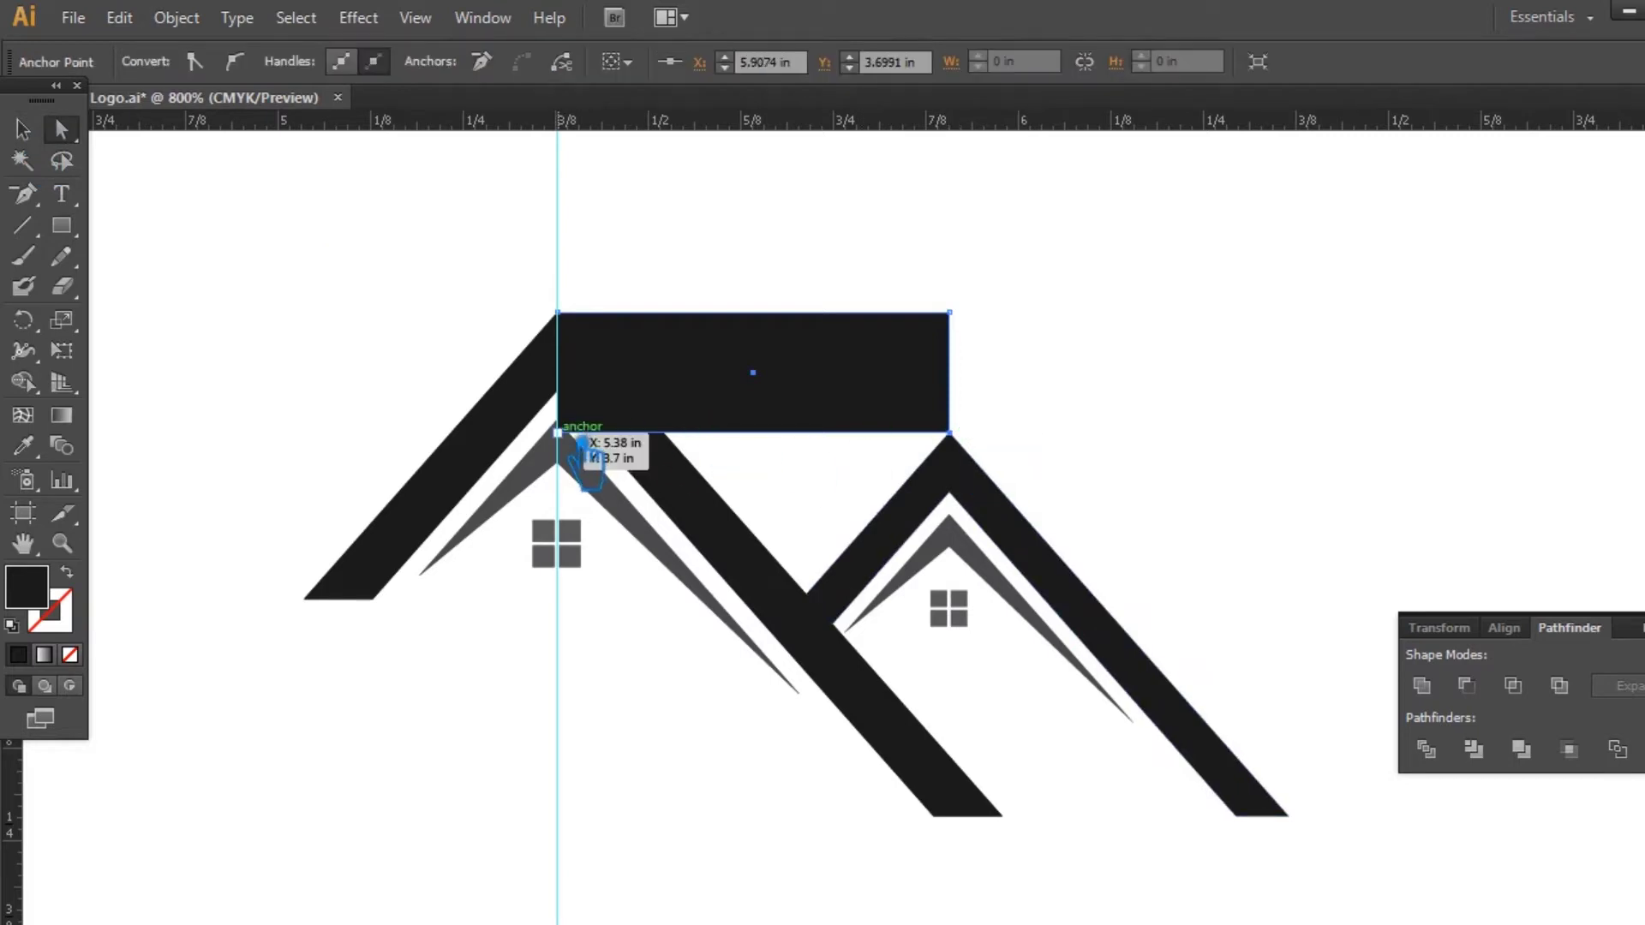
{"action": "left_click_drag", "start_coordinate": [797, 435], "coordinate": [797, 449]}
{"action": "key", "text": "Down"}
{"action": "key", "text": "Down"}
{"action": "key", "text": "Down"}
{"action": "key", "text": "Down"}
{"action": "key", "text": "Down"}
{"action": "key", "text": "Down"}
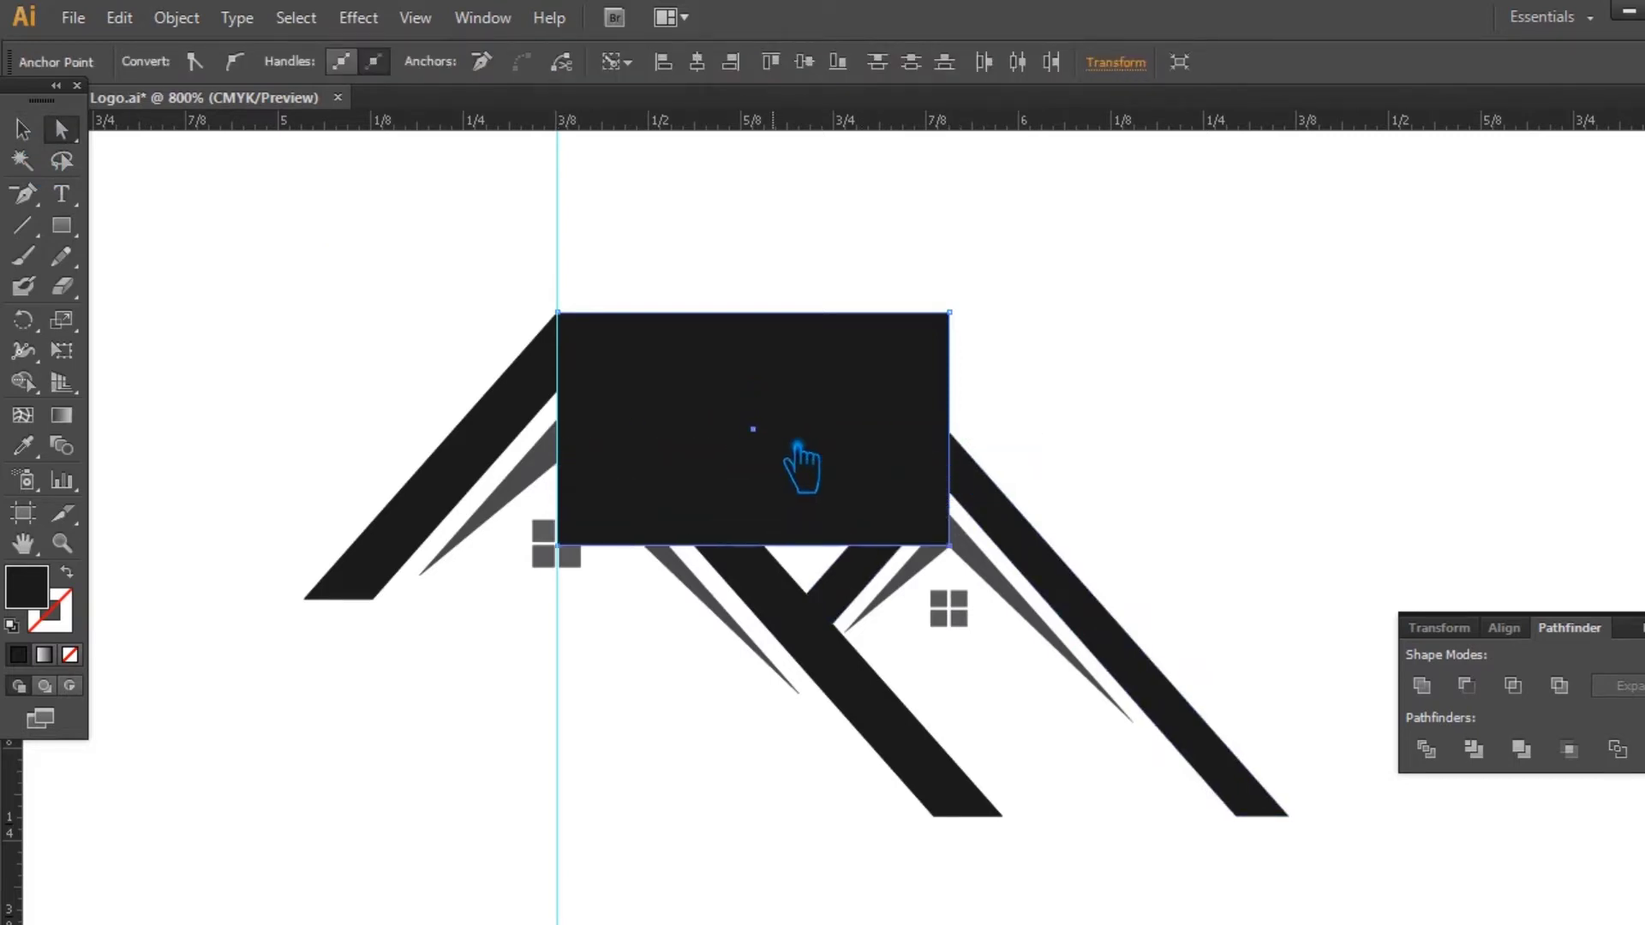
{"action": "key", "text": "Down"}
{"action": "key", "text": "Down"}
{"action": "key", "text": "Down"}
{"action": "key", "text": "Down"}
{"action": "key", "text": "Down"}
{"action": "key", "text": "Down"}
{"action": "key", "text": "Down"}
{"action": "key", "text": "Down"}
{"action": "left_click", "coordinate": [54, 137]}
{"action": "left_click", "coordinate": [1061, 323]}
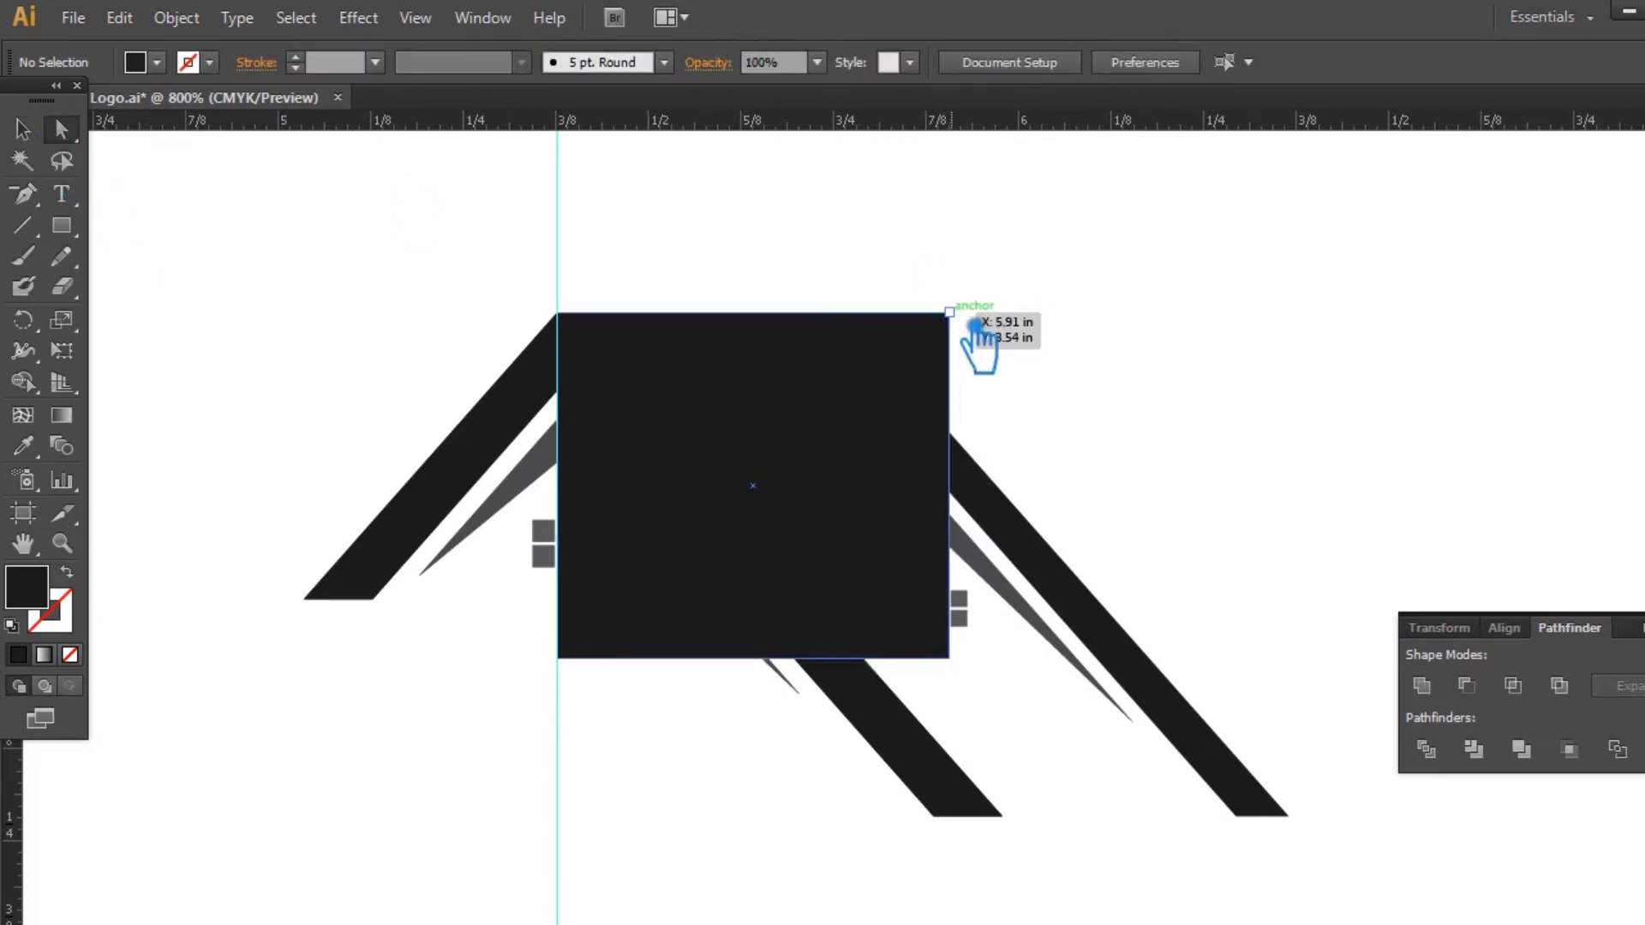
{"action": "left_click_drag", "start_coordinate": [965, 362], "coordinate": [977, 432]}
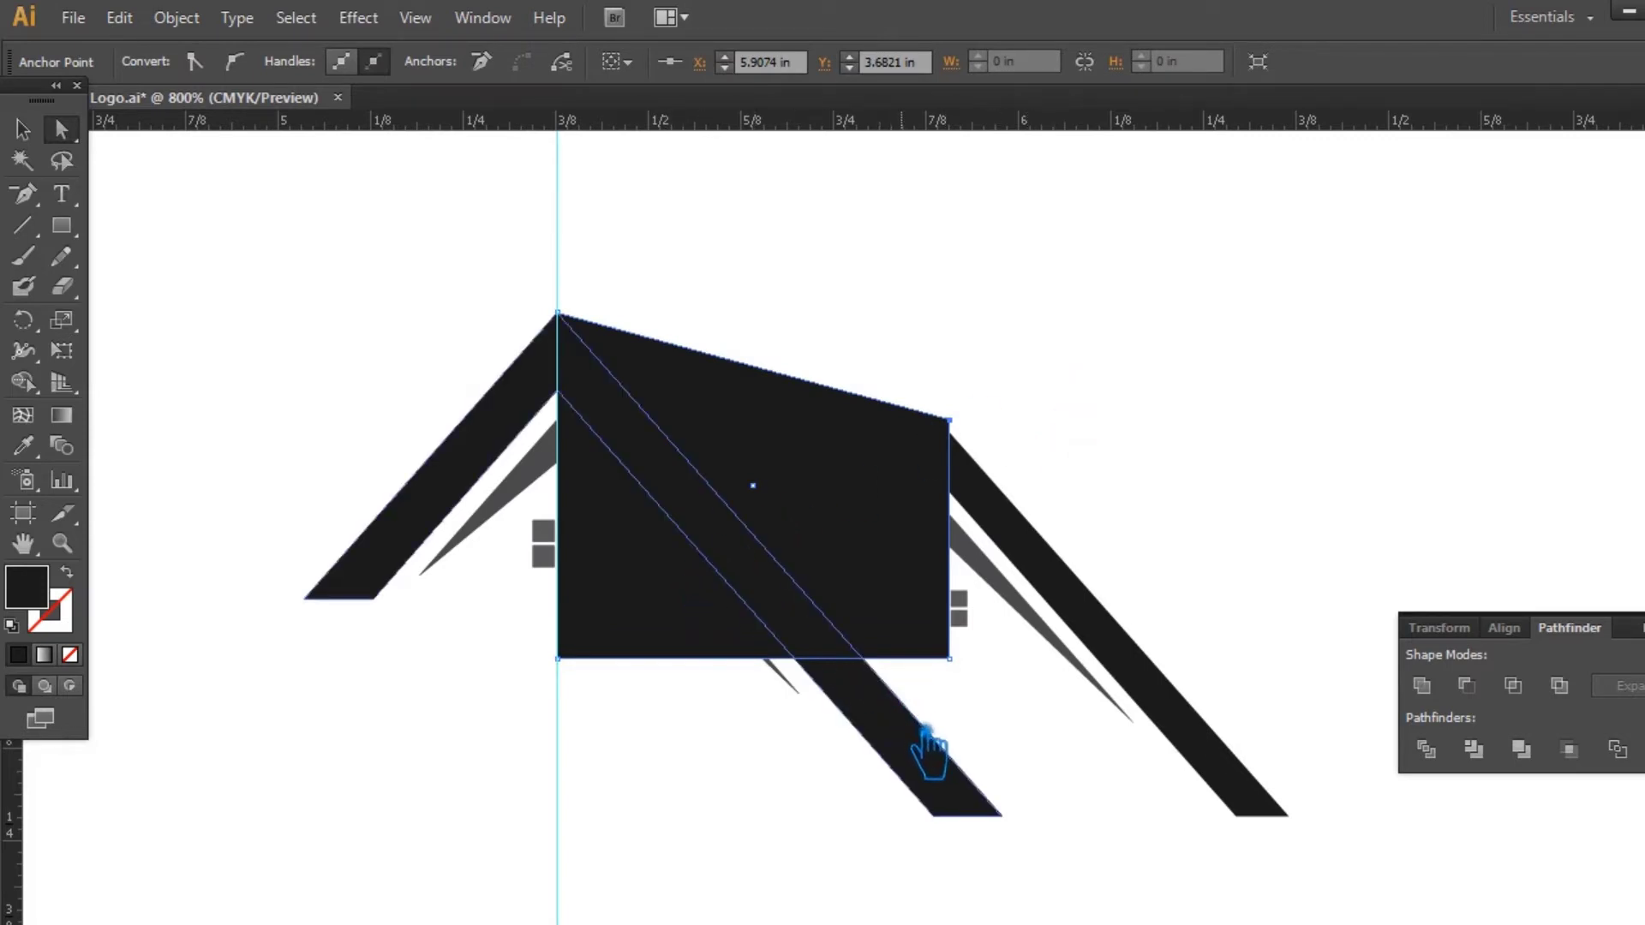
{"action": "left_click", "coordinate": [1020, 394]}
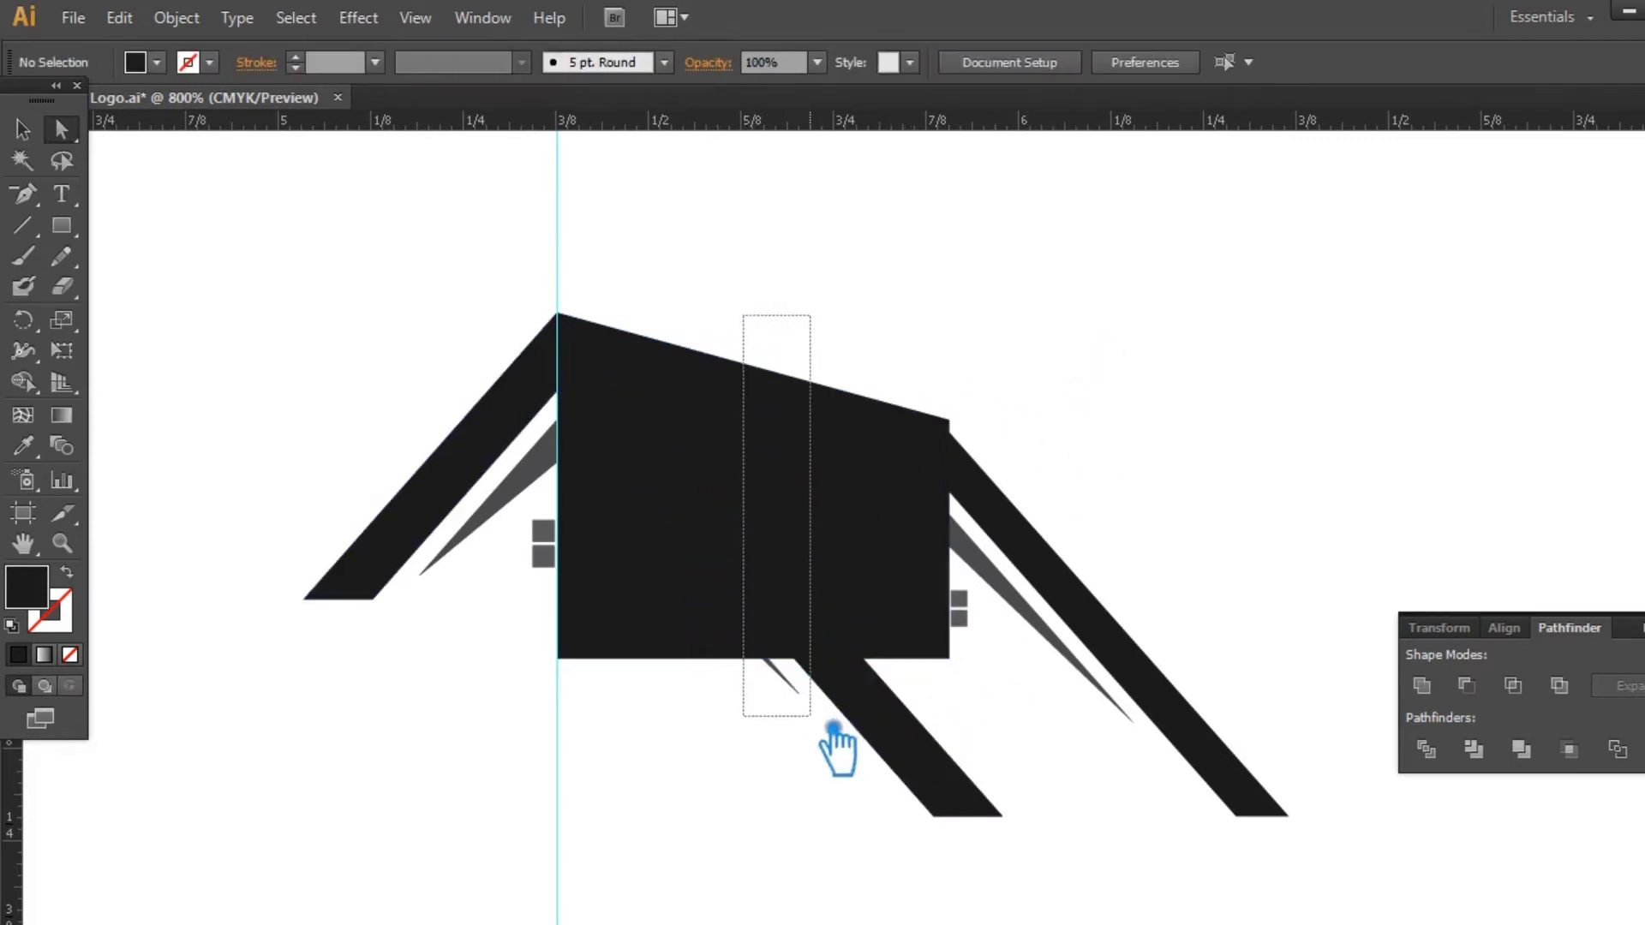
- Trim both roofs, the rectangle and the diagonal beam against each other with Pathfinder
{"action": "left_click_drag", "start_coordinate": [776, 470], "coordinate": [824, 746]}
{"action": "left_click", "coordinate": [754, 749]}
{"action": "left_click", "coordinate": [546, 493]}
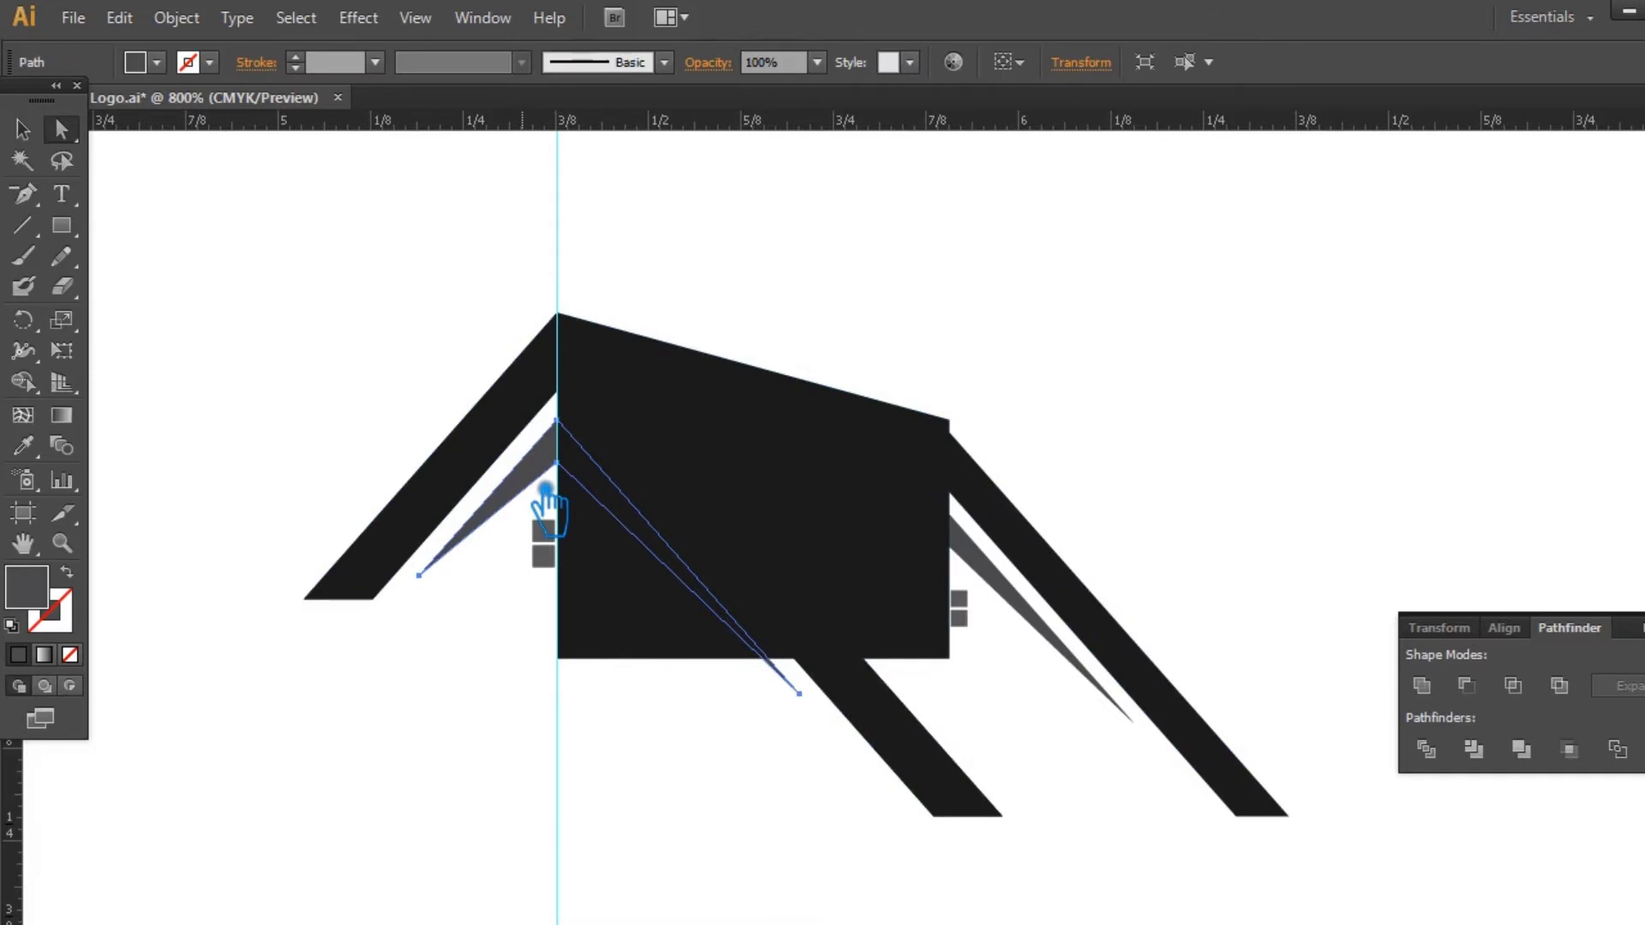
{"action": "left_click", "coordinate": [558, 430], "text": "shift"}
{"action": "left_click", "coordinate": [1019, 499], "text": "shift"}
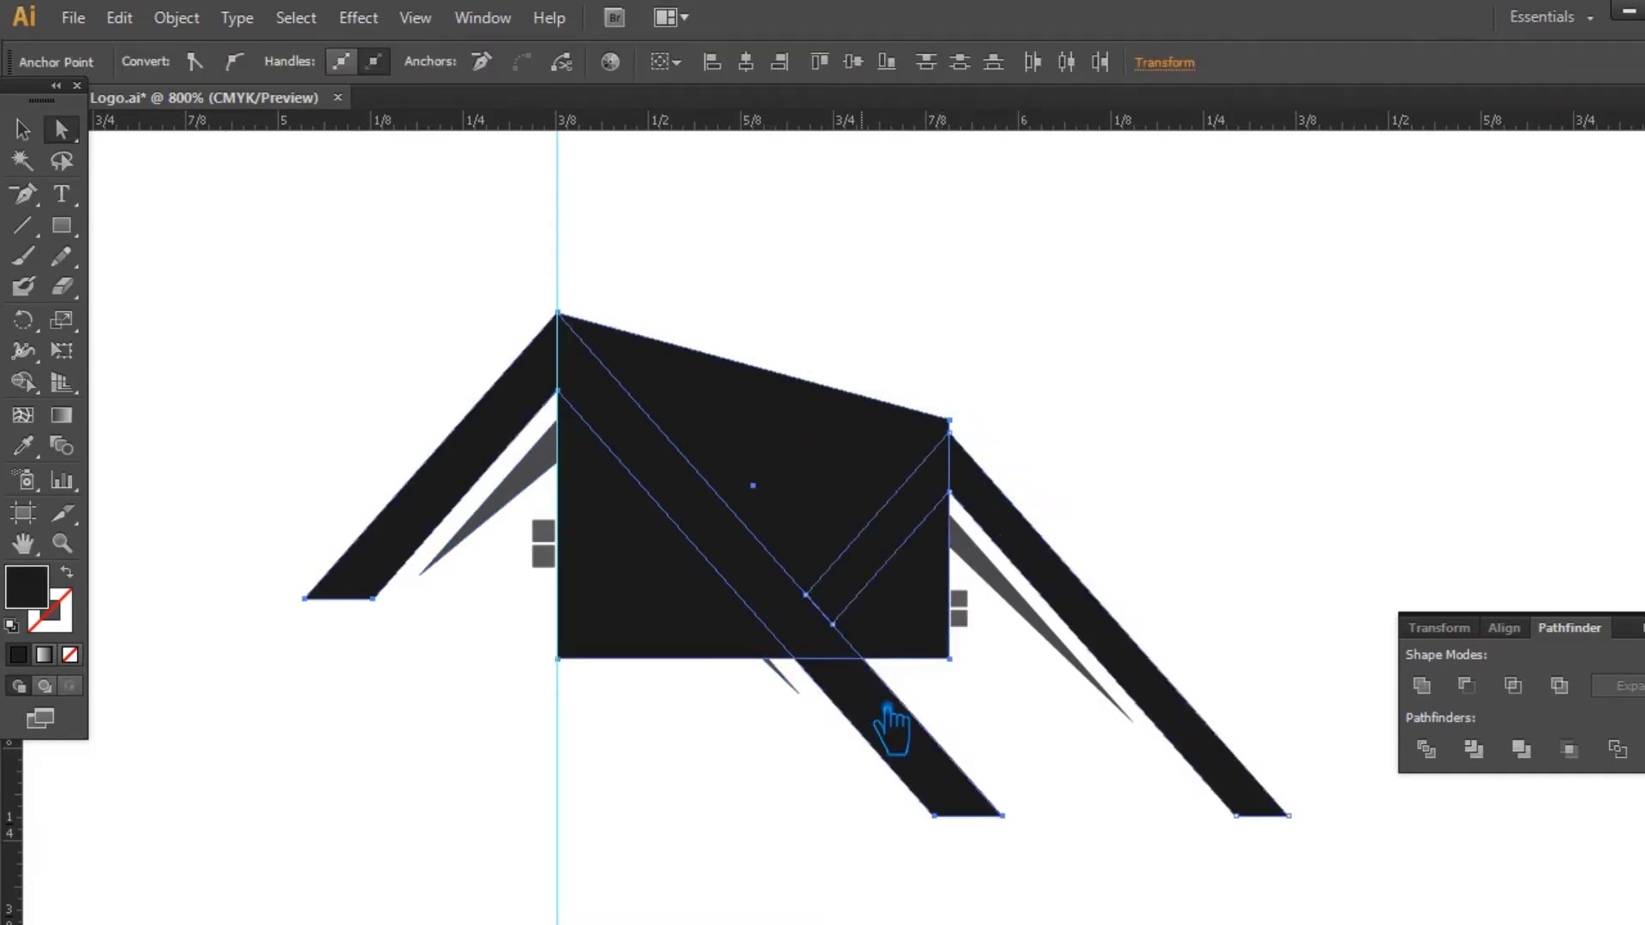
{"action": "left_click", "coordinate": [888, 709], "text": "shift"}
{"action": "left_click", "coordinate": [899, 741], "text": "shift"}
{"action": "left_click", "coordinate": [1472, 749]}
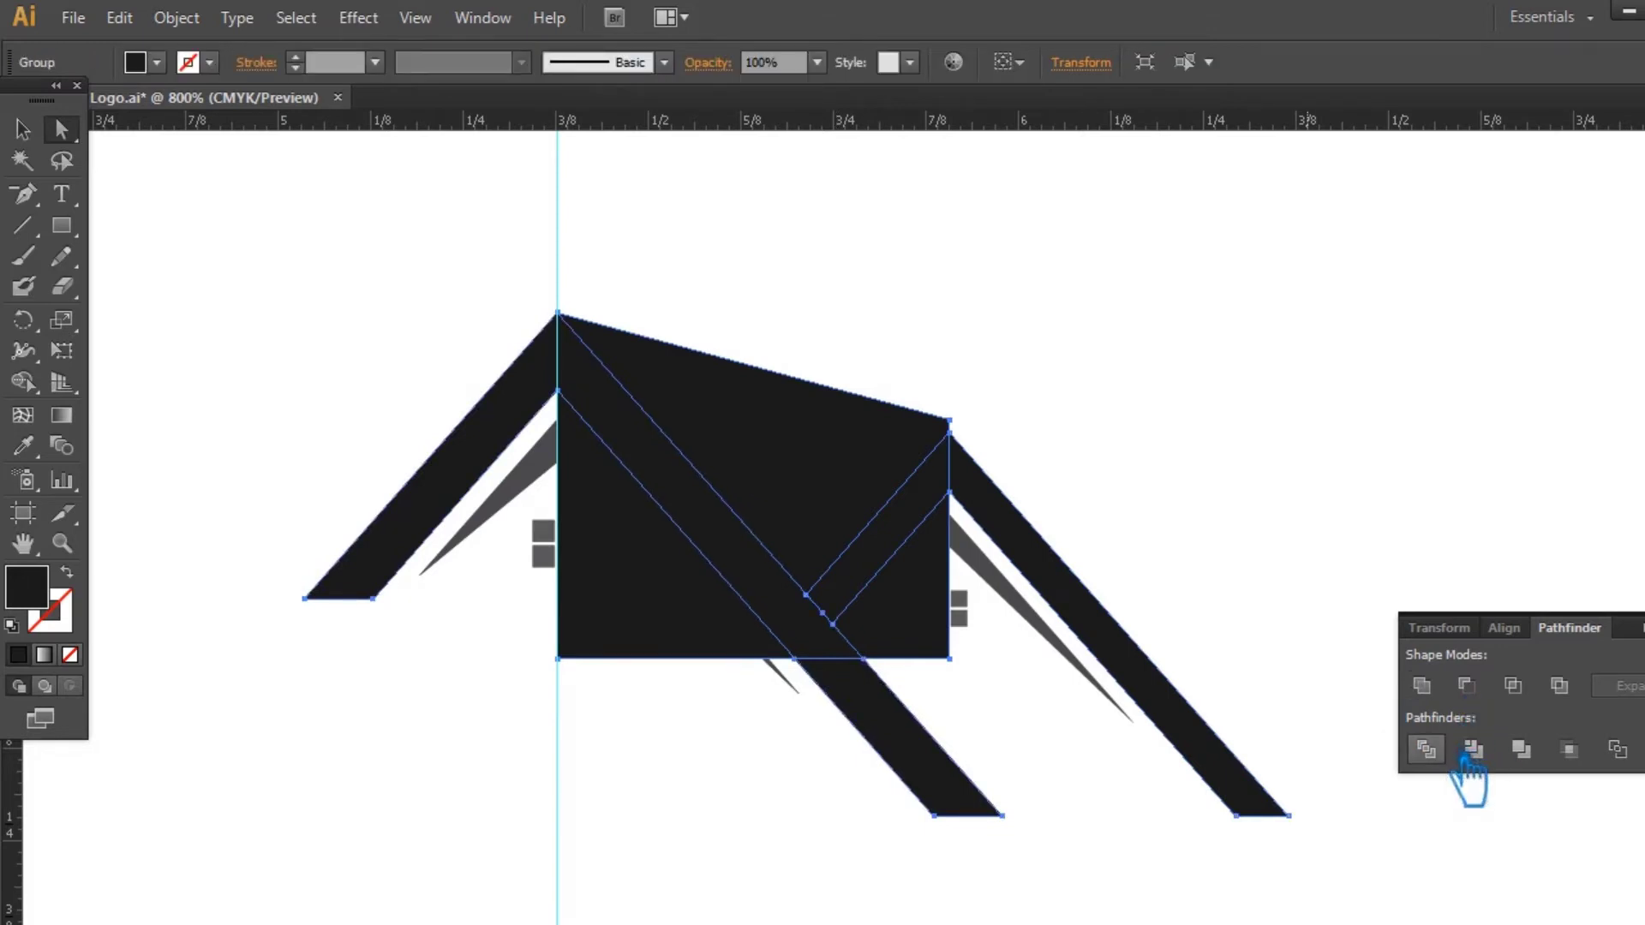
{"action": "left_click", "coordinate": [1329, 595]}
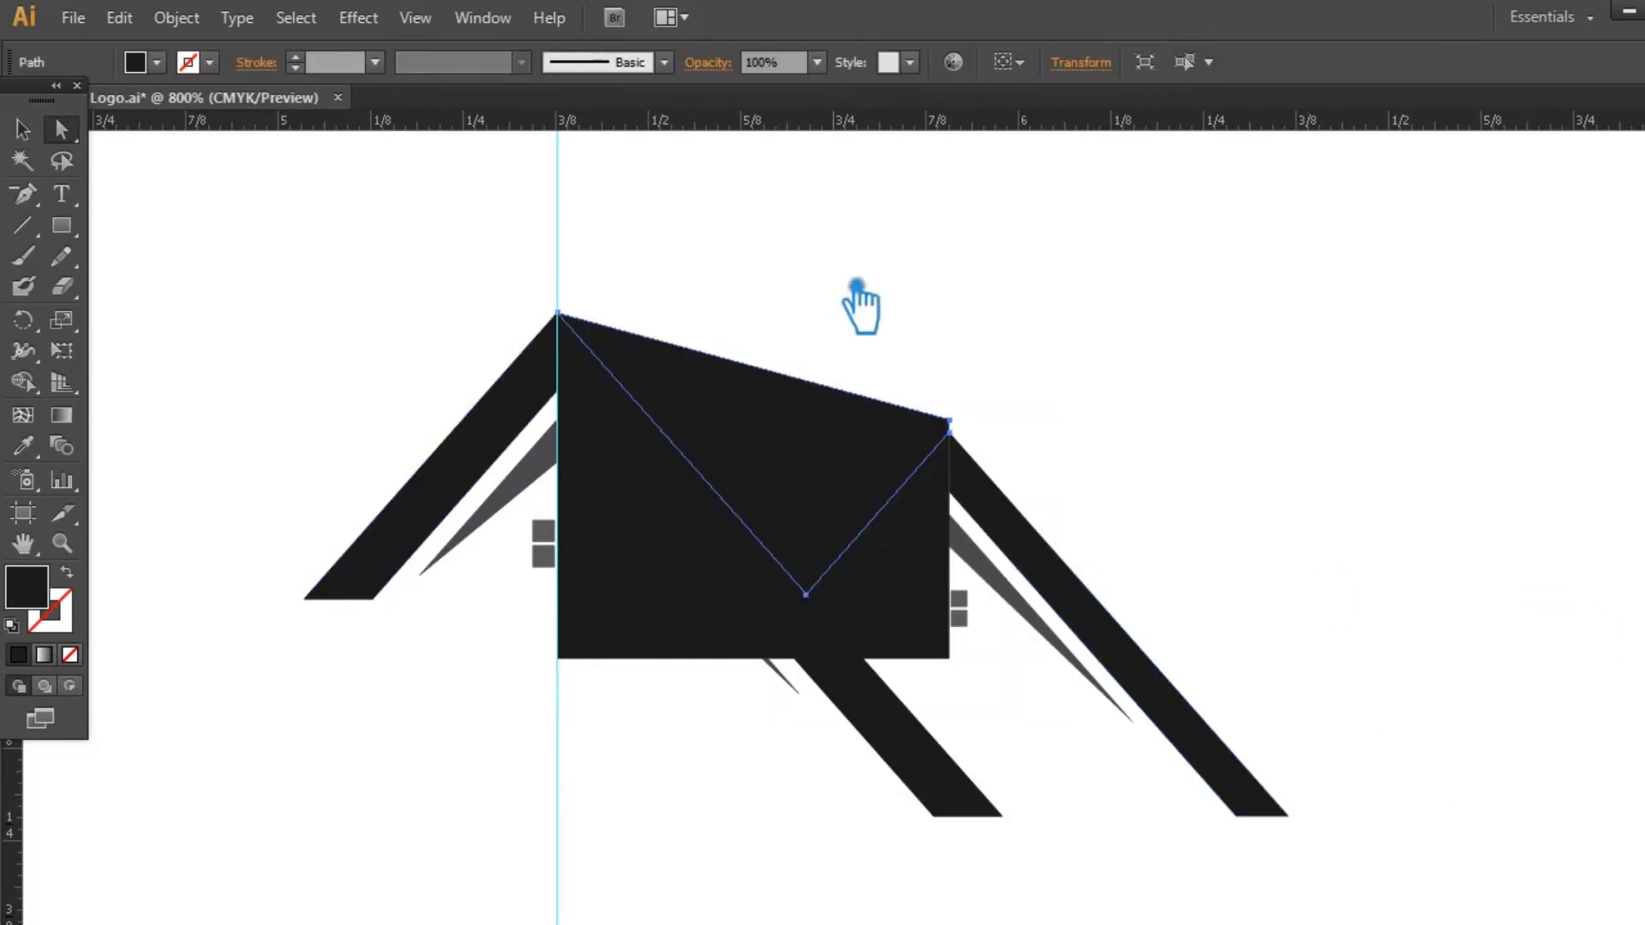
- Delete the black fill pieces under both roofs and remove an extra anchor from the middle fill
{"action": "left_click", "coordinate": [673, 615]}
{"action": "key", "text": "Delete"}
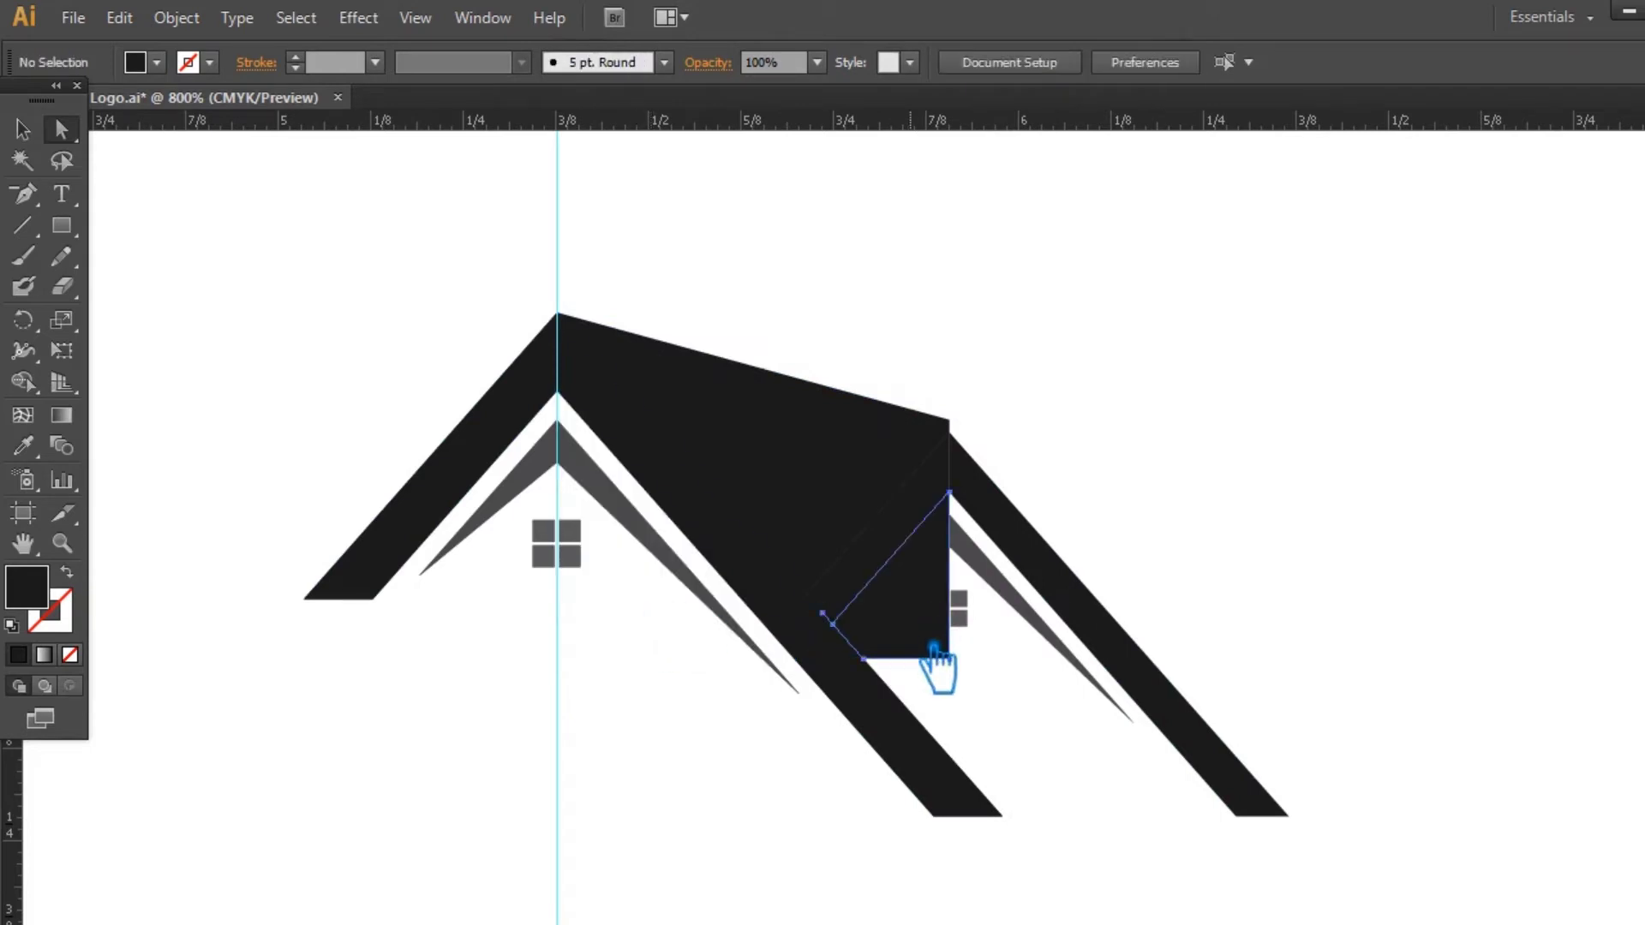
{"action": "left_click", "coordinate": [925, 638]}
{"action": "key", "text": "Delete"}
{"action": "left_click", "coordinate": [841, 512]}
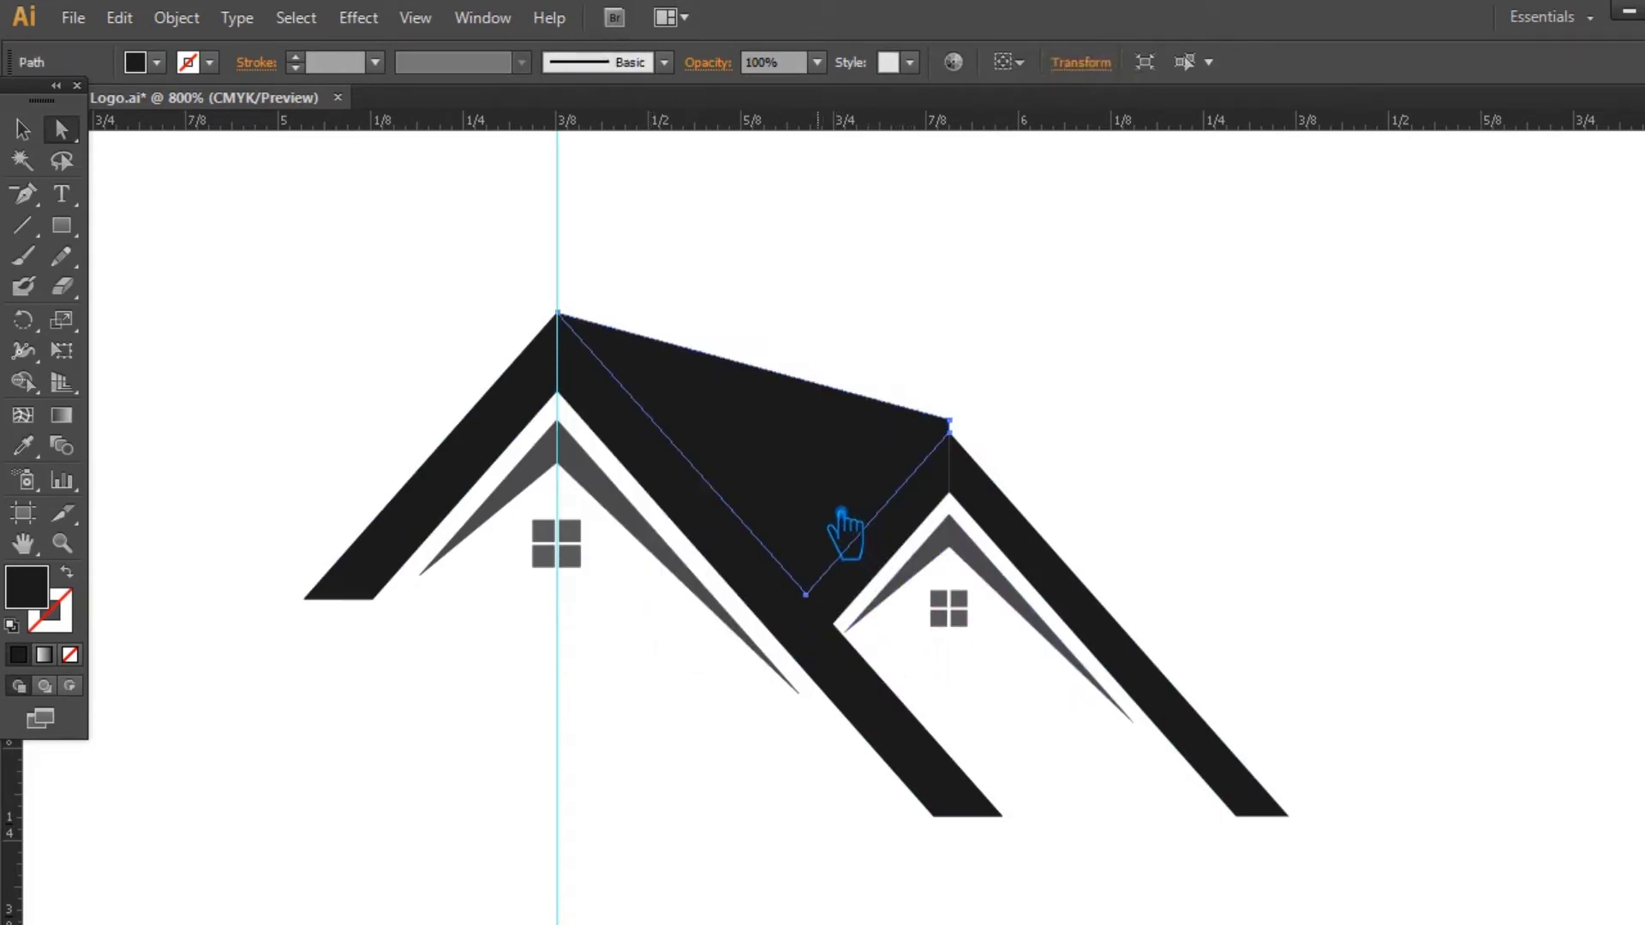
{"action": "left_click", "coordinate": [1105, 432]}
{"action": "left_click", "coordinate": [898, 432]}
{"action": "key", "text": "p"}
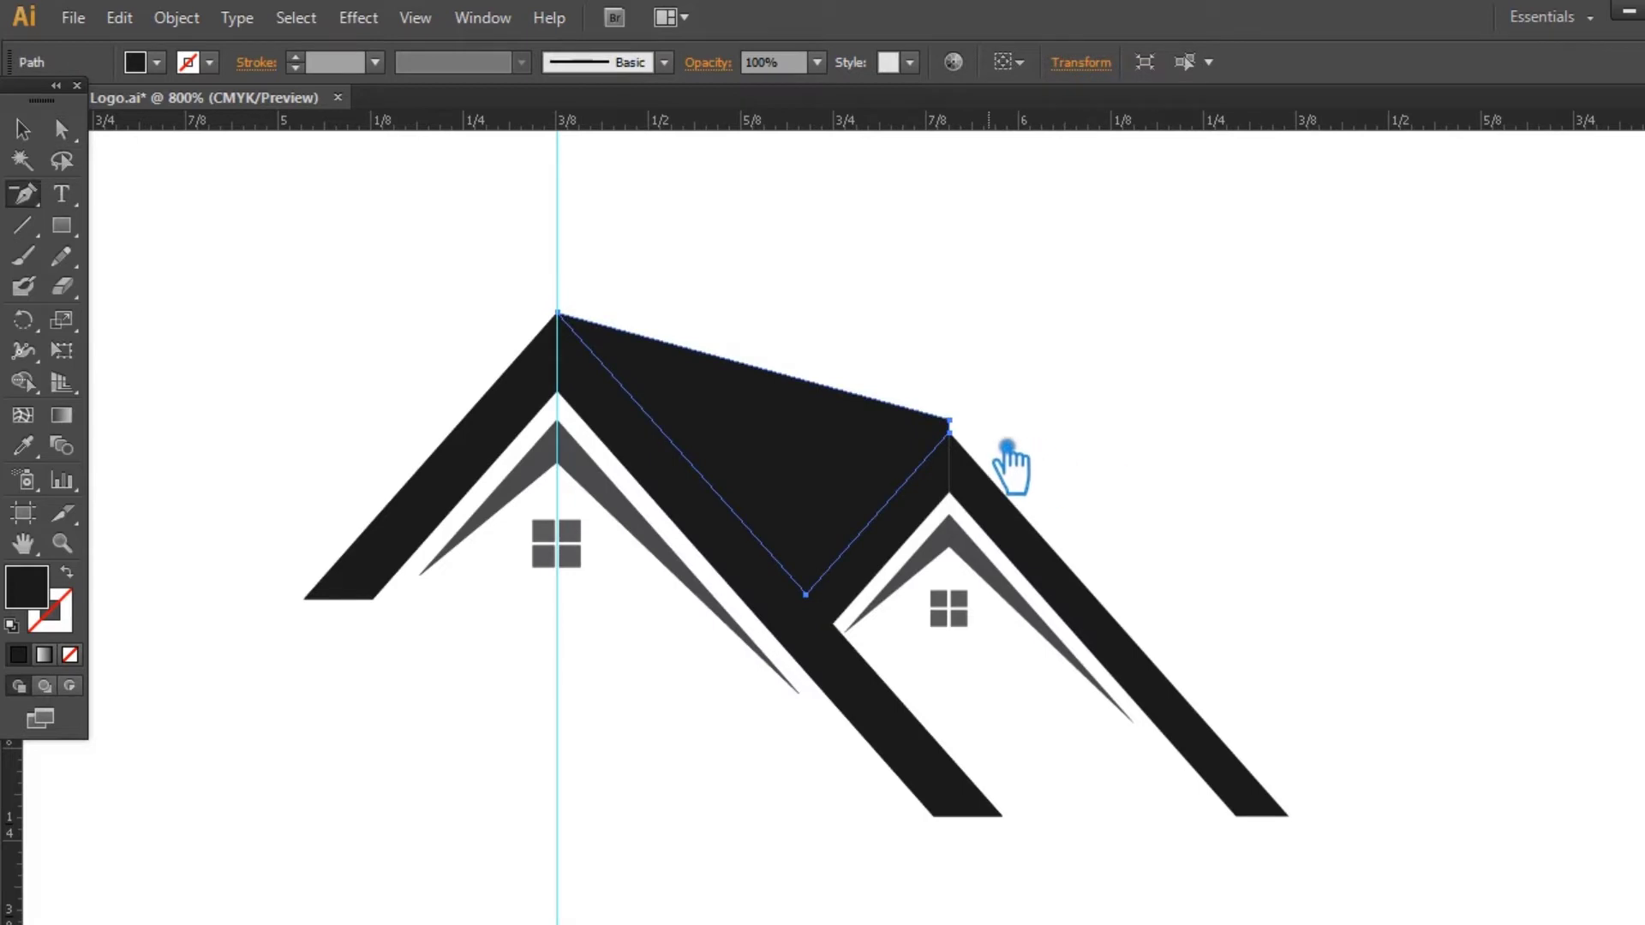
{"action": "left_click", "coordinate": [971, 429]}
{"action": "key", "text": "v"}
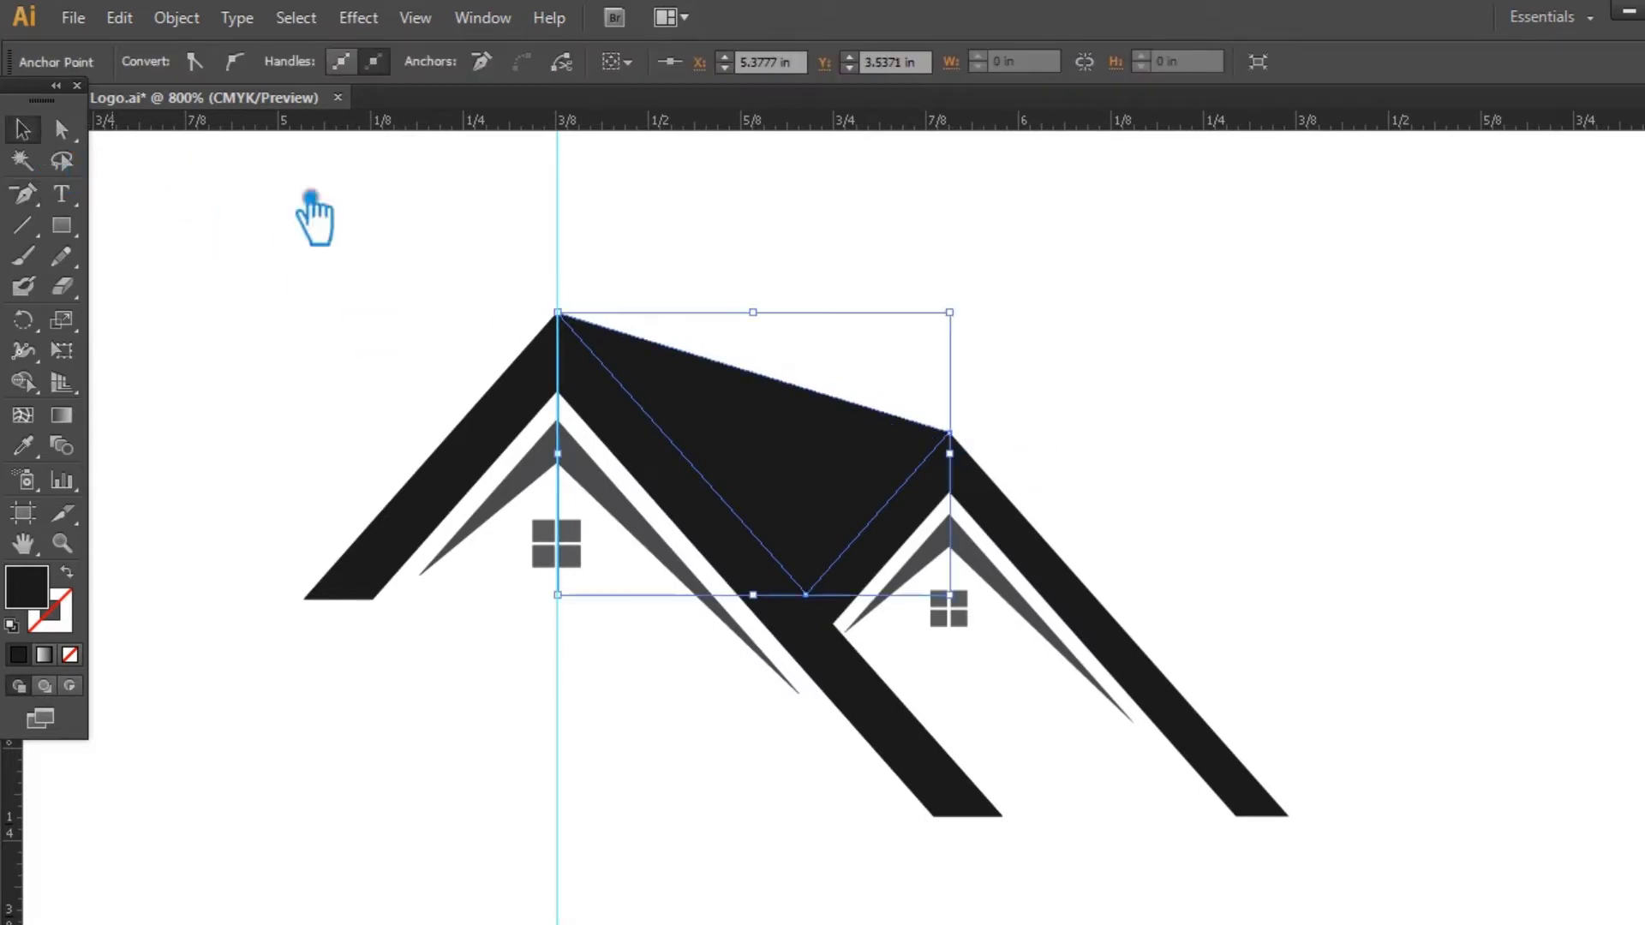
{"action": "left_click", "coordinate": [1179, 387]}
- Ungroup the house artwork and unite the right roof with the connecting fill piece
{"action": "left_click", "coordinate": [975, 527]}
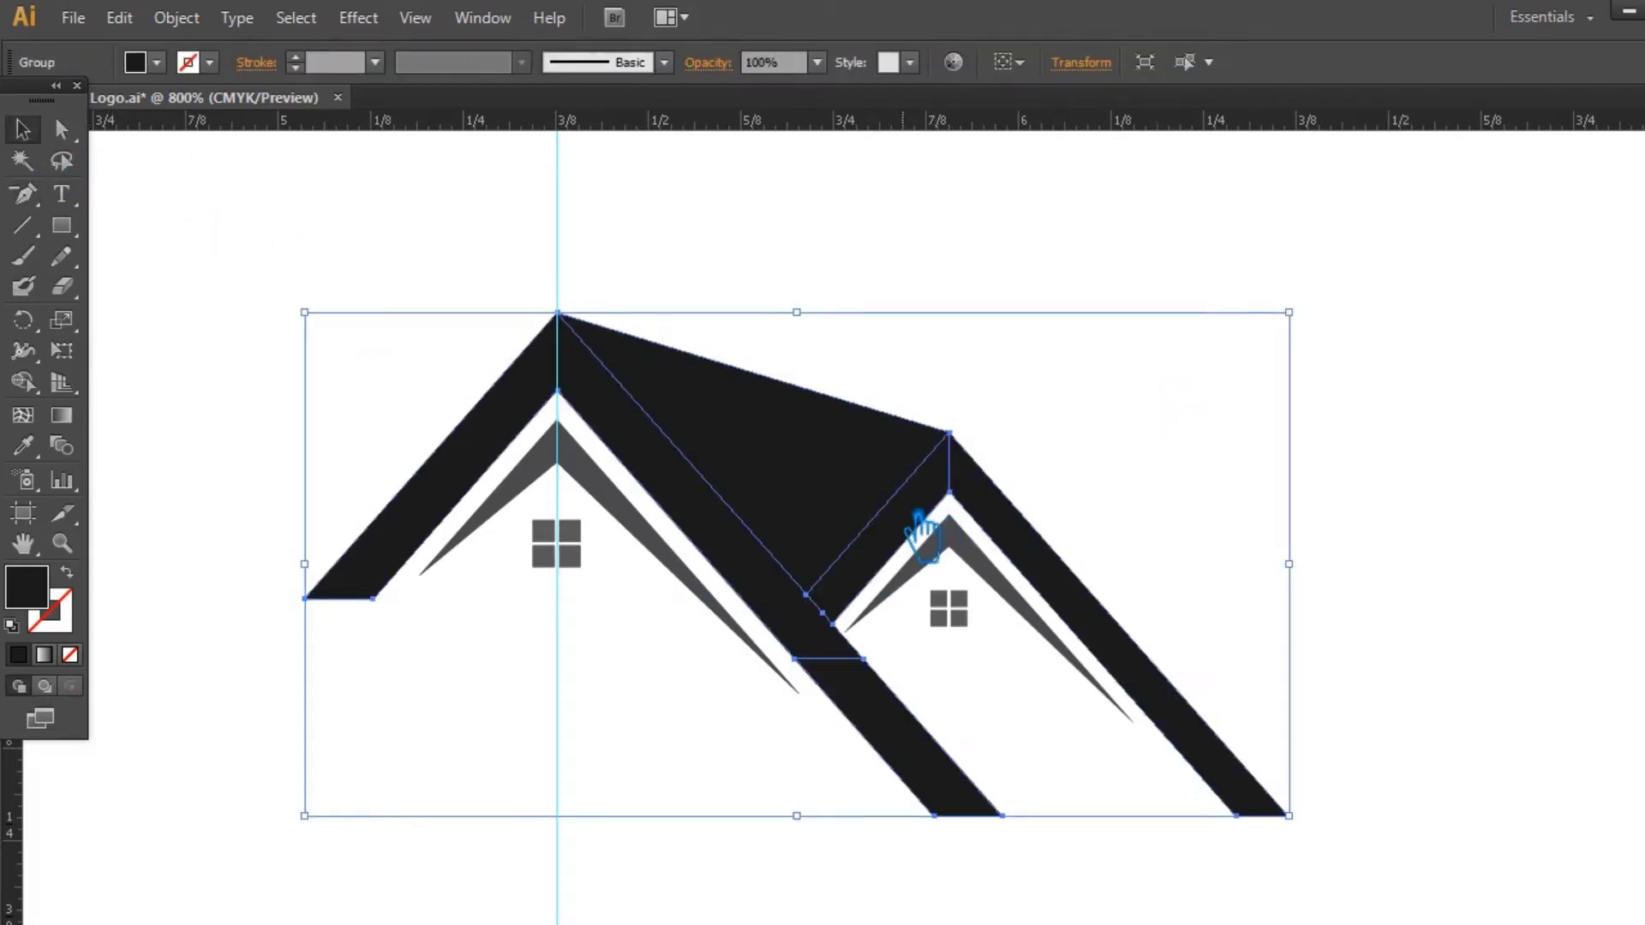
{"action": "right_click", "coordinate": [801, 476]}
{"action": "left_click", "coordinate": [845, 628]}
{"action": "left_click", "coordinate": [1241, 557]}
{"action": "left_click", "coordinate": [945, 518]}
{"action": "key", "text": "shift+ctrl+F9"}
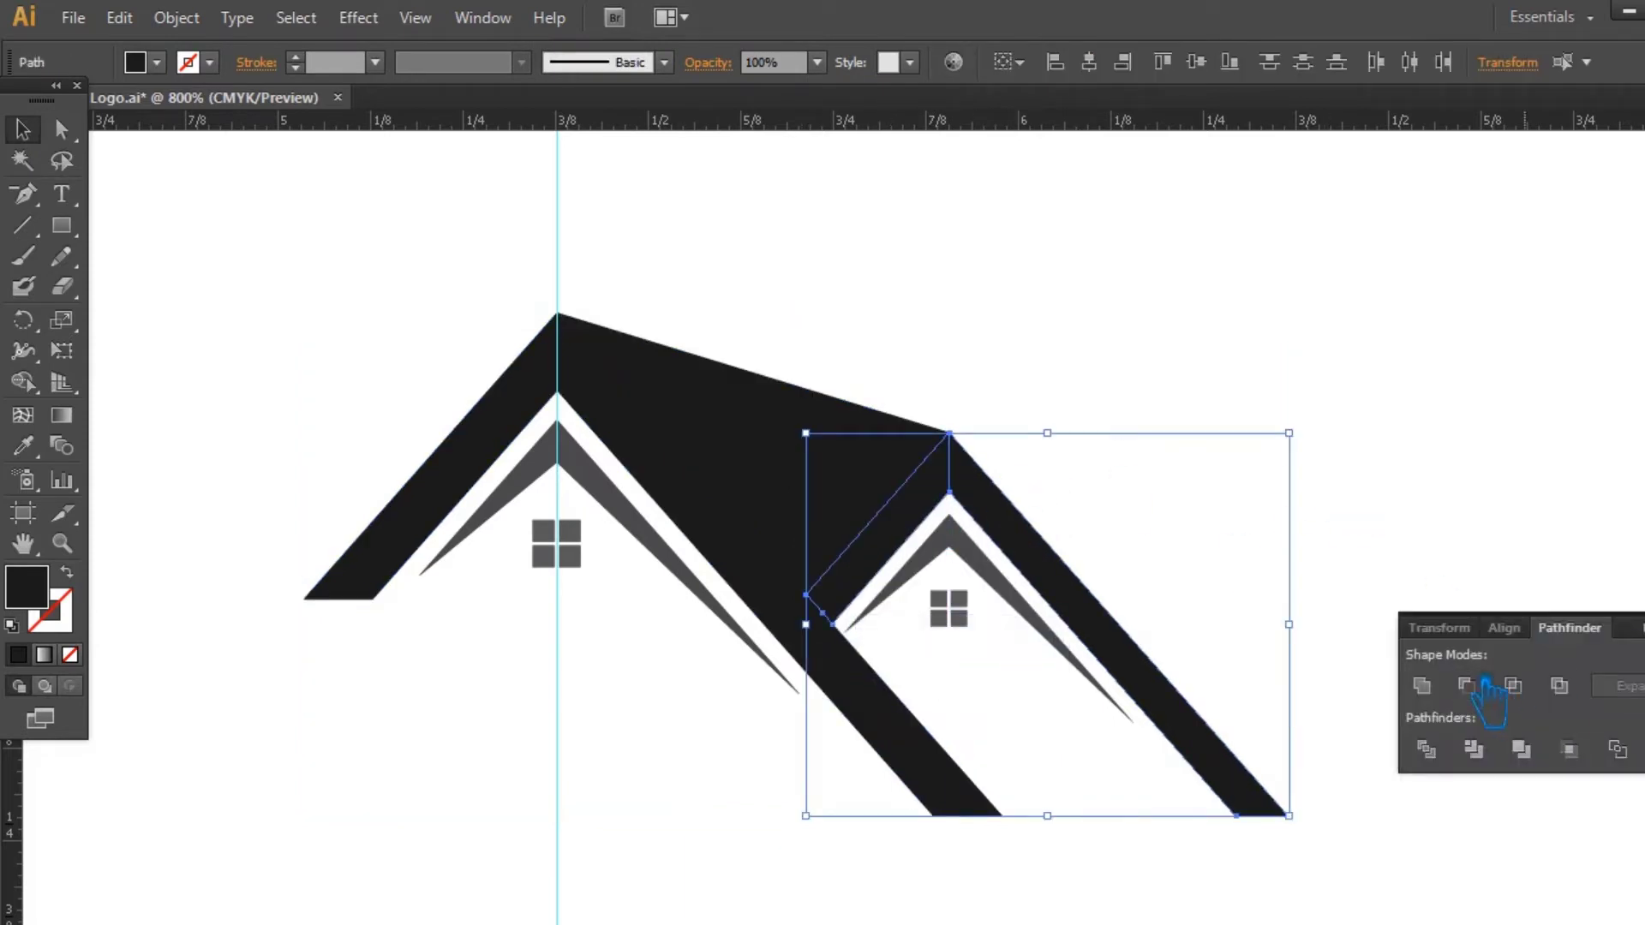
{"action": "left_click", "coordinate": [1452, 692]}
{"action": "left_click", "coordinate": [1586, 502]}
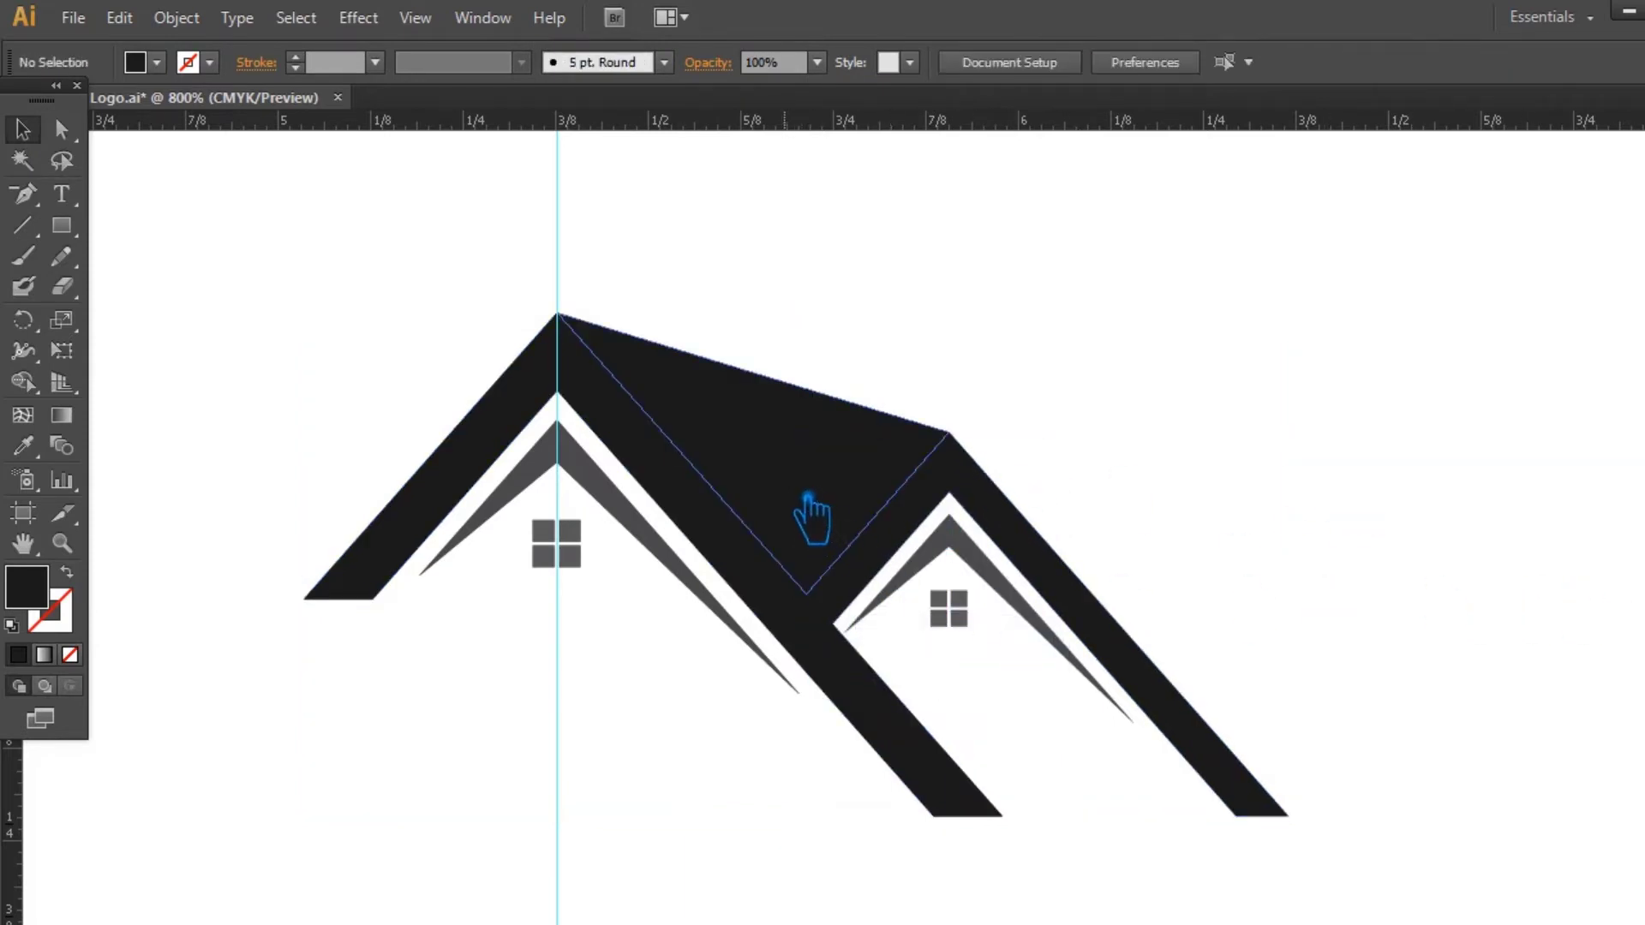
- Unite the middle roof band into one path and remove the stray inner-corner anchor
{"action": "left_click", "coordinate": [844, 632]}
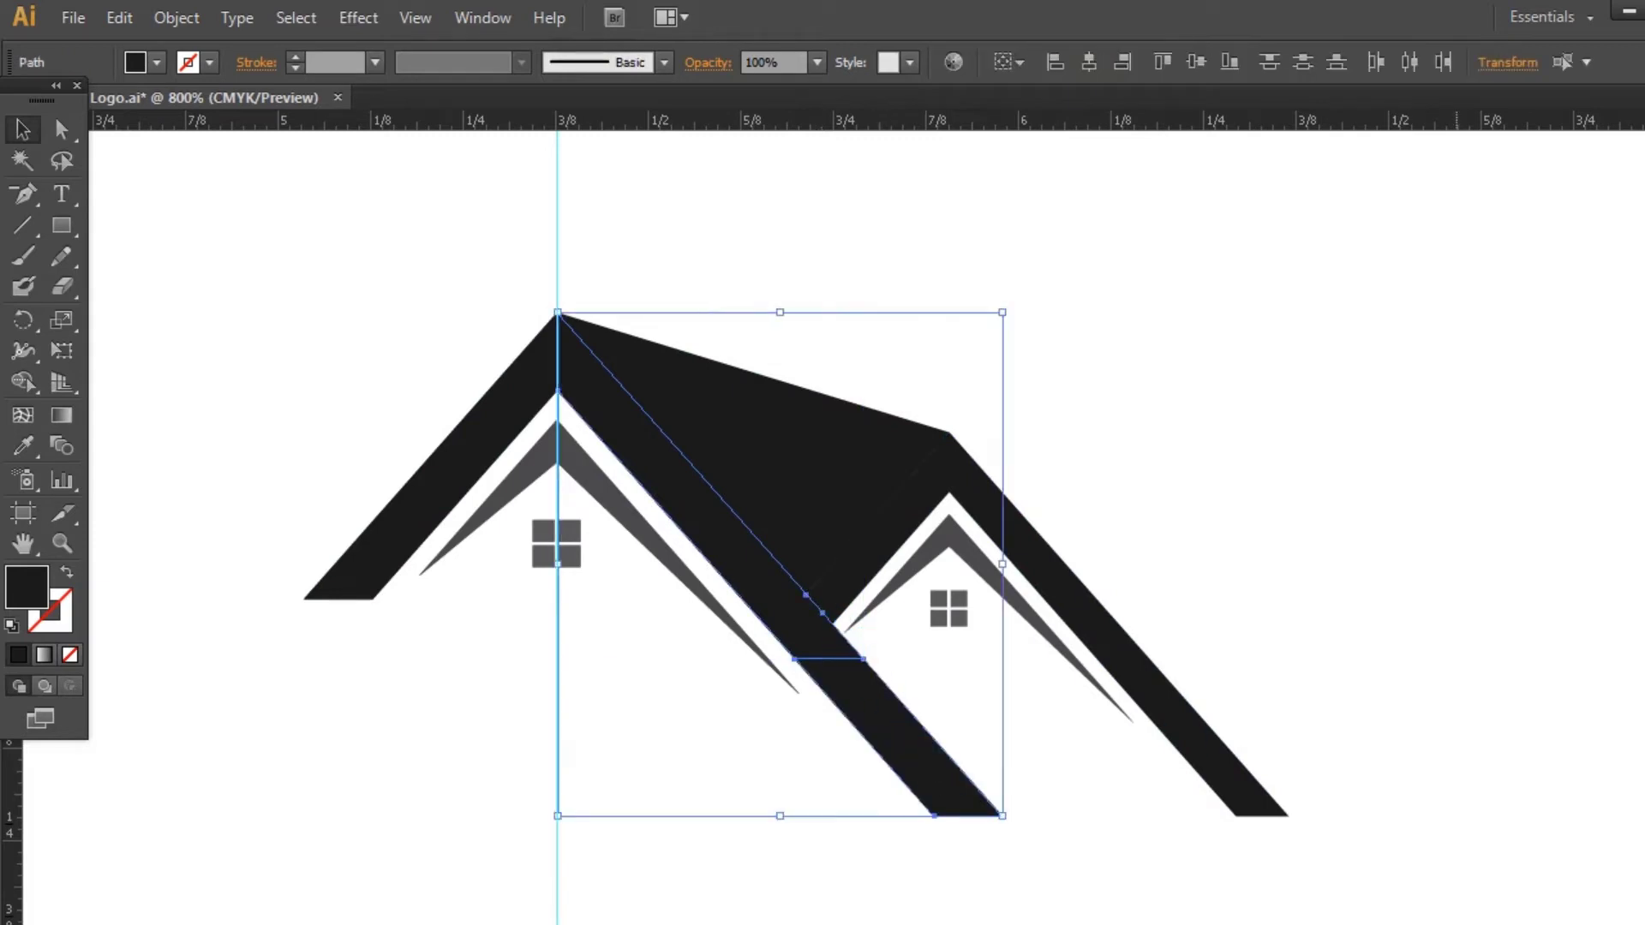
{"action": "key", "text": "shift+ctrl+F9"}
{"action": "left_click", "coordinate": [1429, 689]}
{"action": "left_click", "coordinate": [1199, 668]}
{"action": "left_click", "coordinate": [908, 712]}
{"action": "key", "text": "p"}
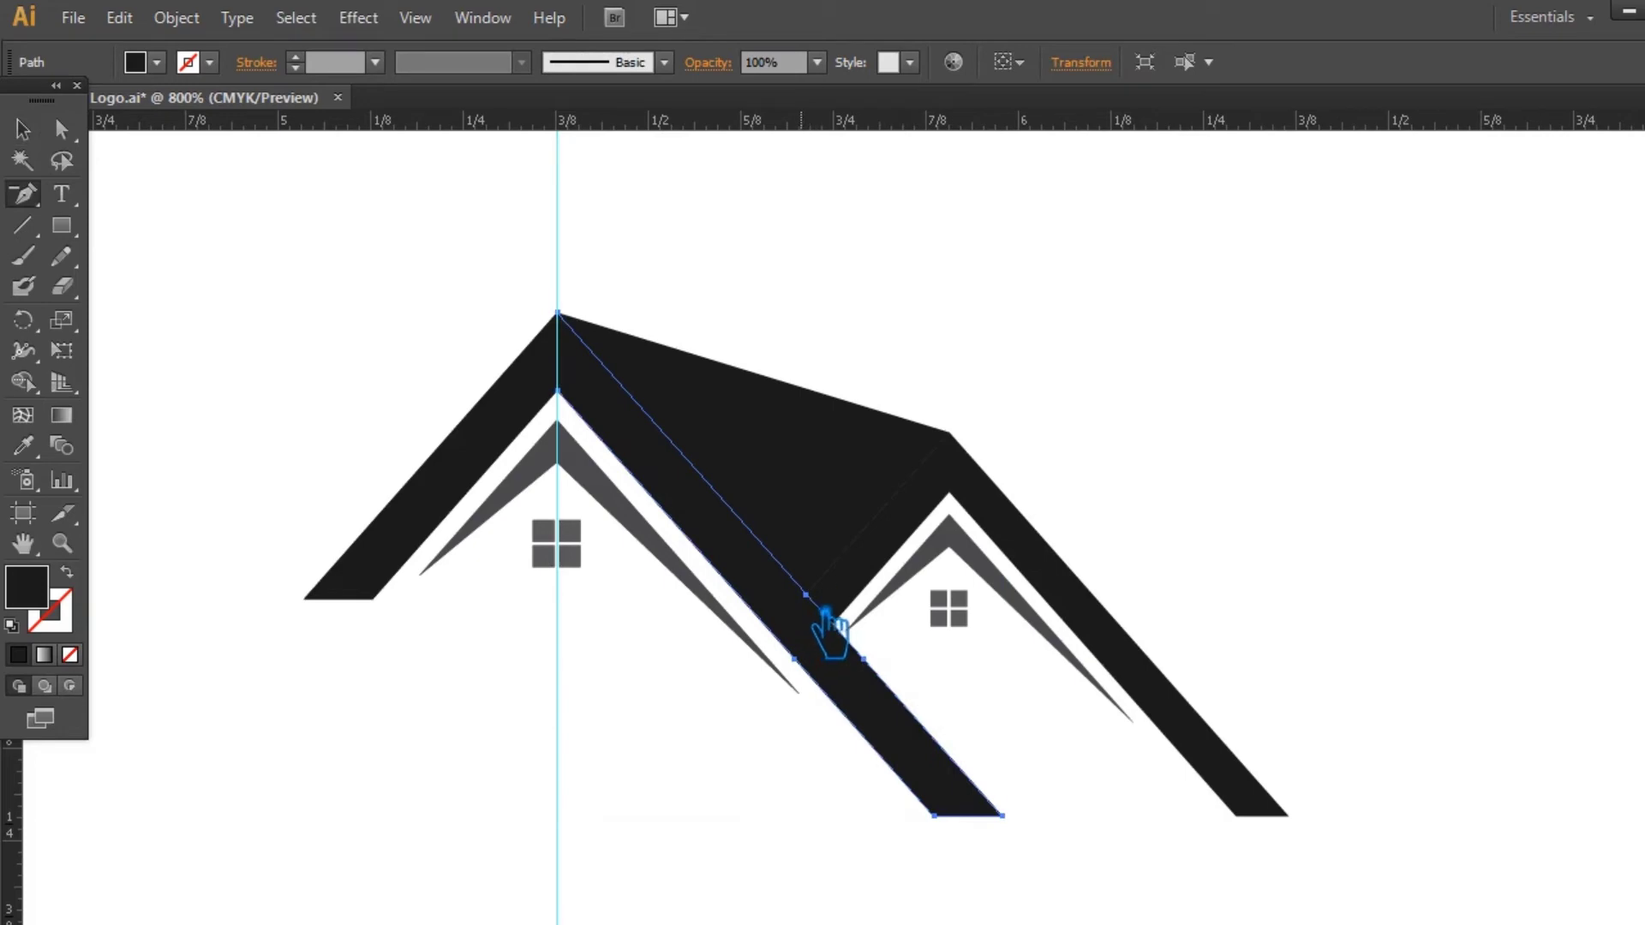
{"action": "left_click", "coordinate": [823, 613]}
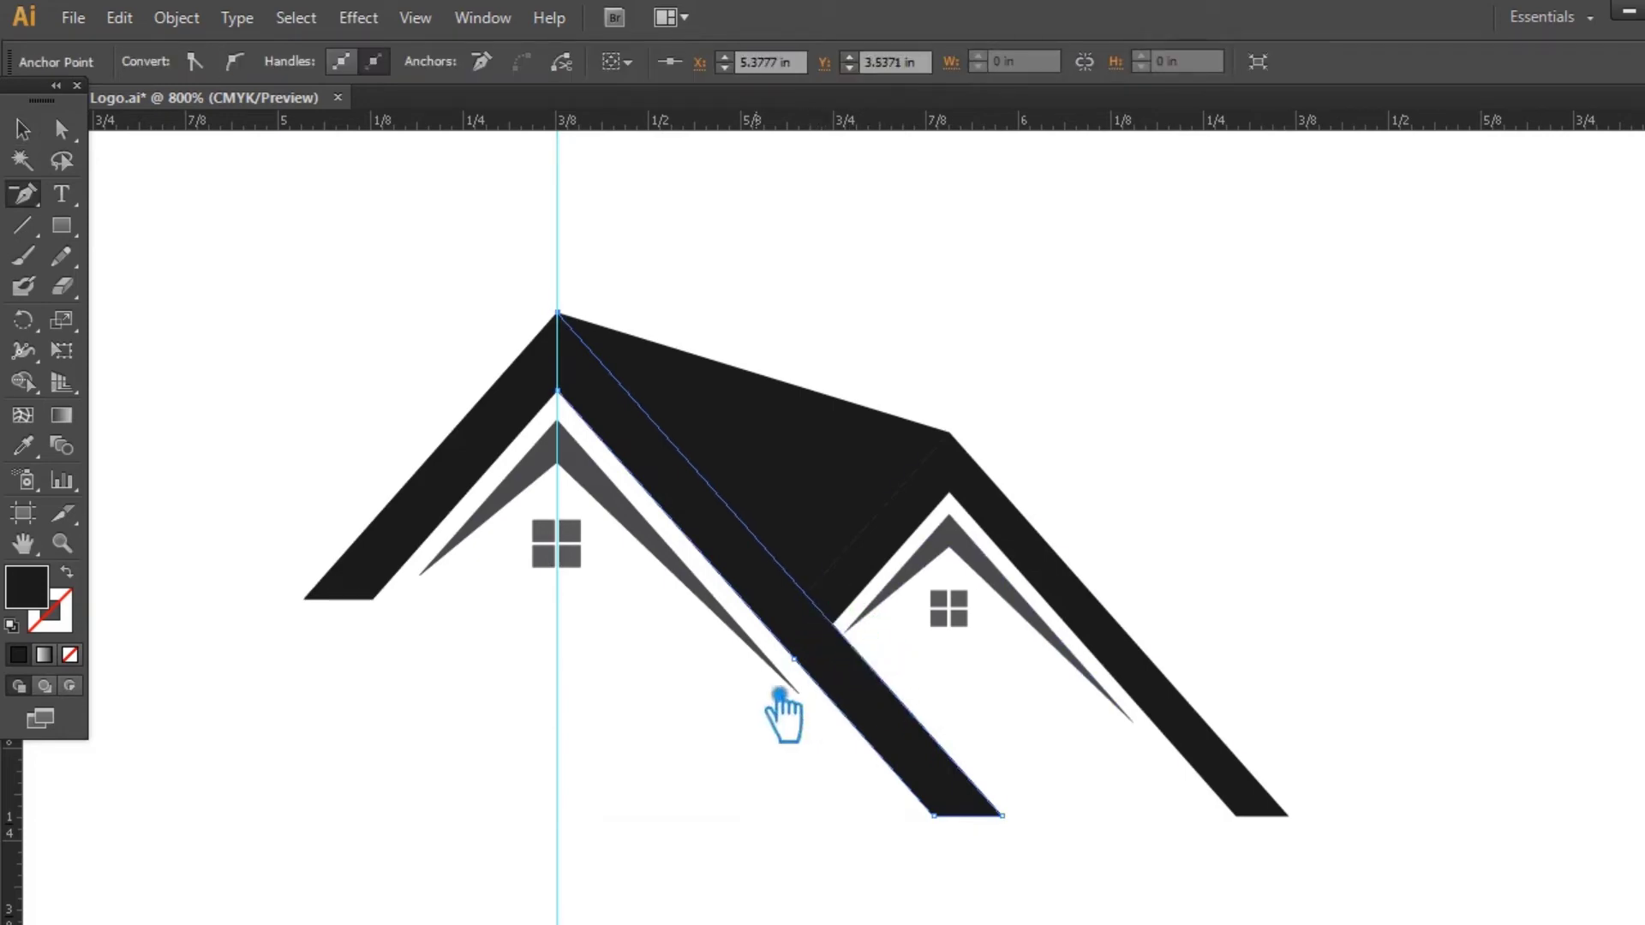
- Save Logo.ai and add a vertical guide through the lower roof junction
{"action": "left_click", "coordinate": [22, 130]}
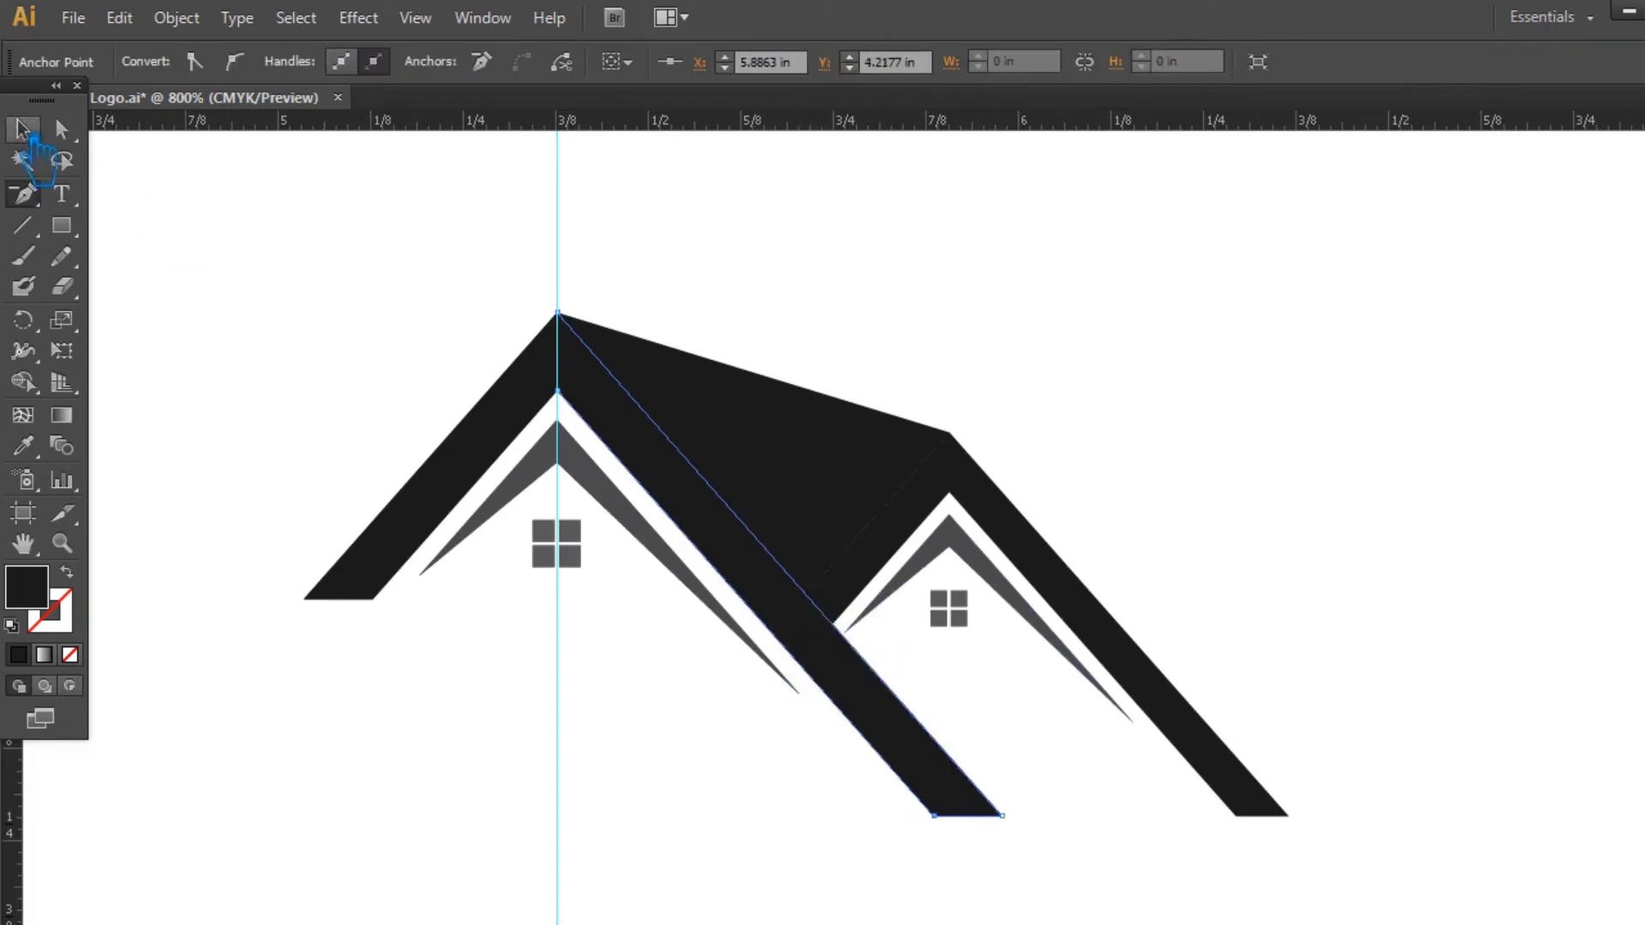
{"action": "left_click", "coordinate": [1302, 513]}
{"action": "key", "text": "ctrl+s"}
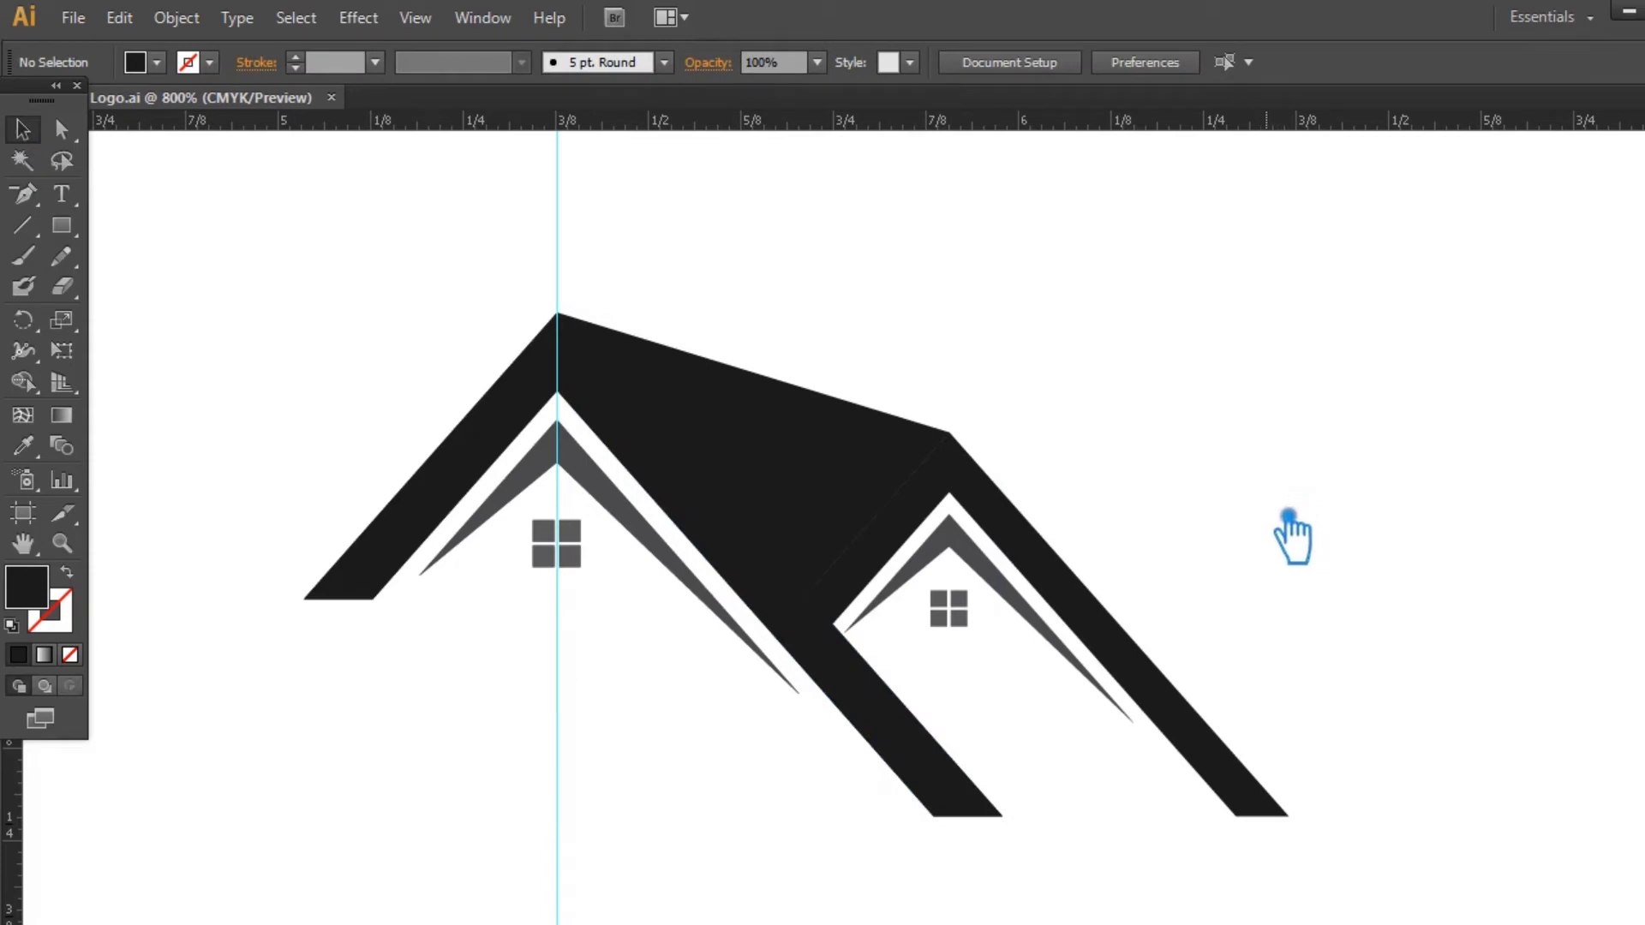
{"action": "left_click", "coordinate": [810, 446]}
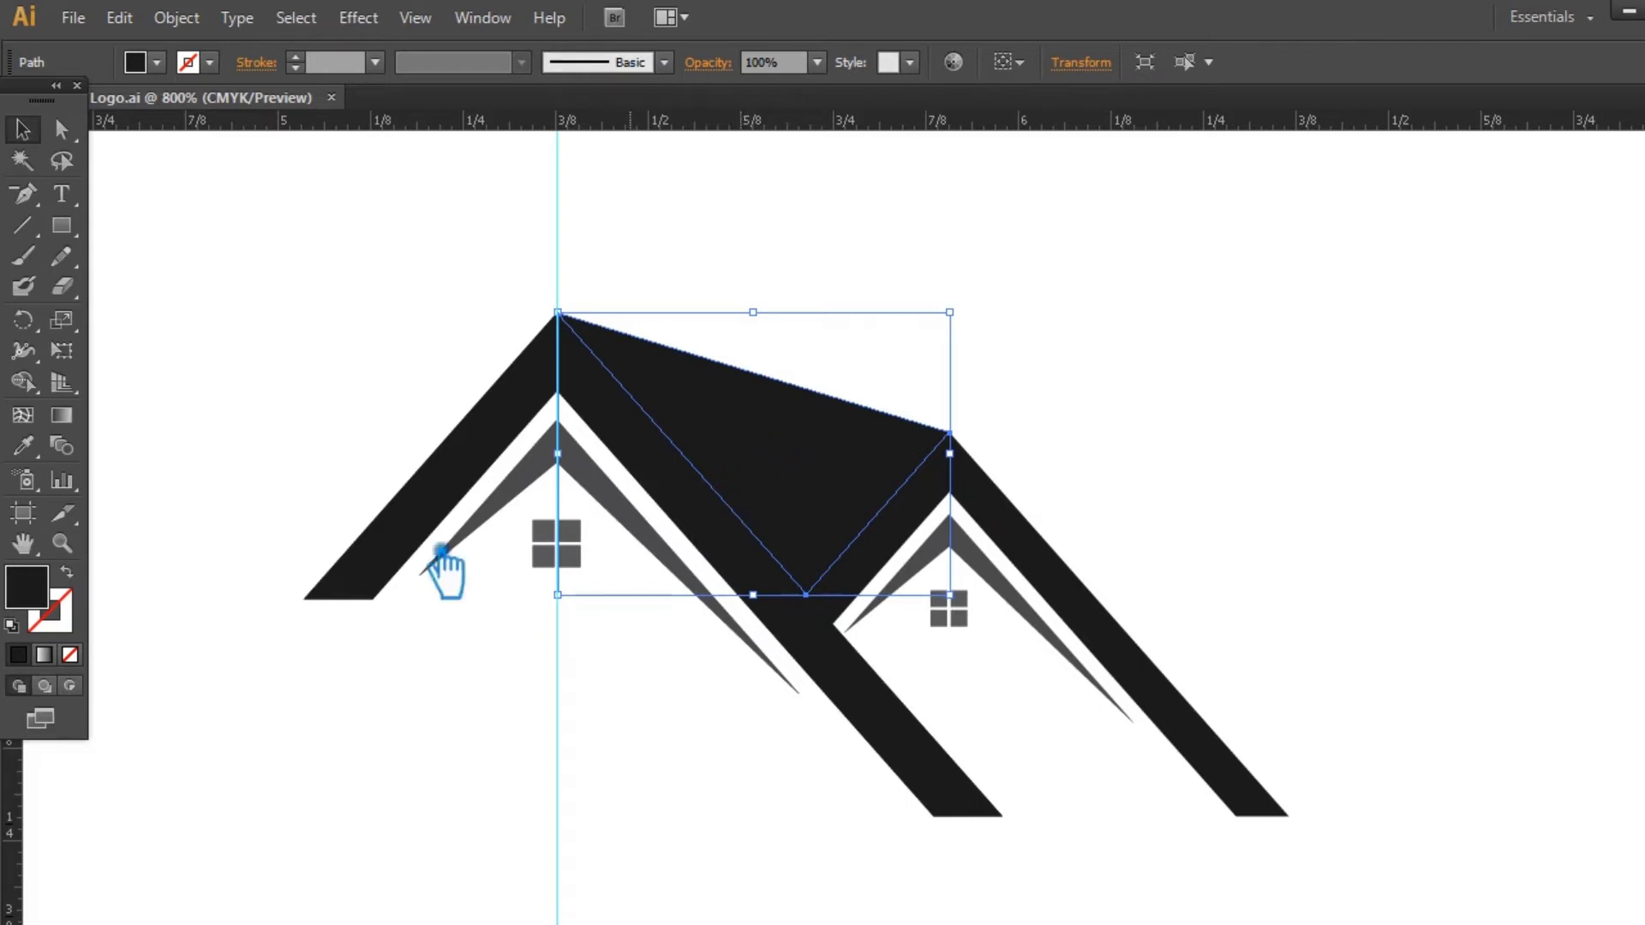
{"action": "left_click_drag", "start_coordinate": [12, 835], "coordinate": [827, 605]}
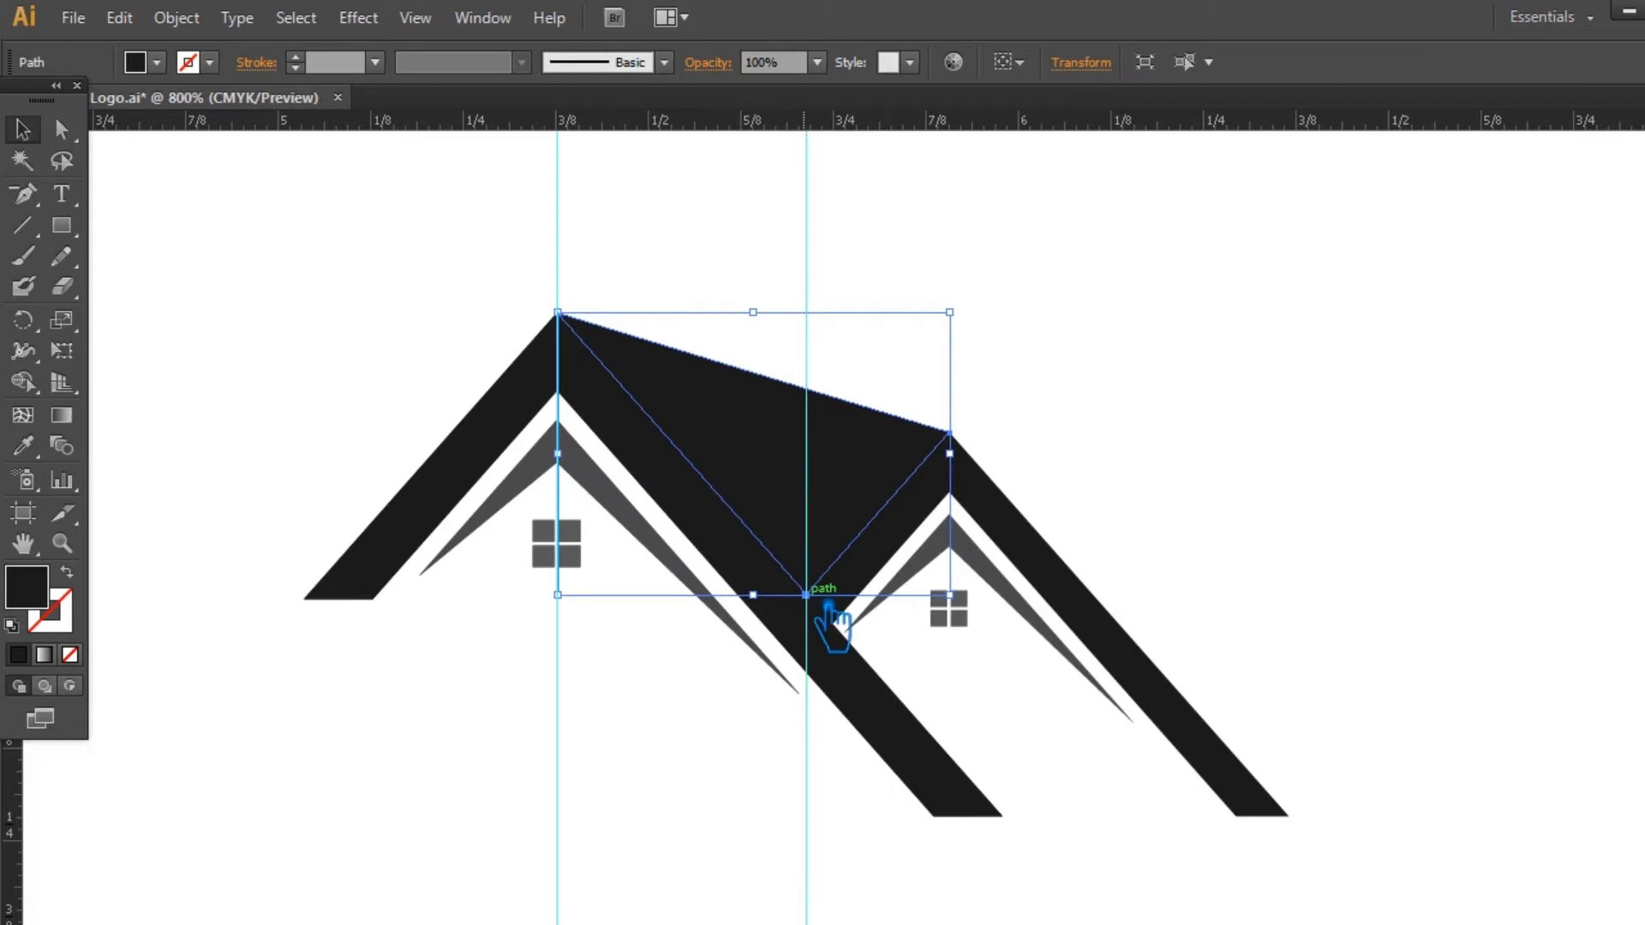
- Add an anchor on the roof's top edge at the guide and nudge it down into a dip
{"action": "key", "text": "p"}
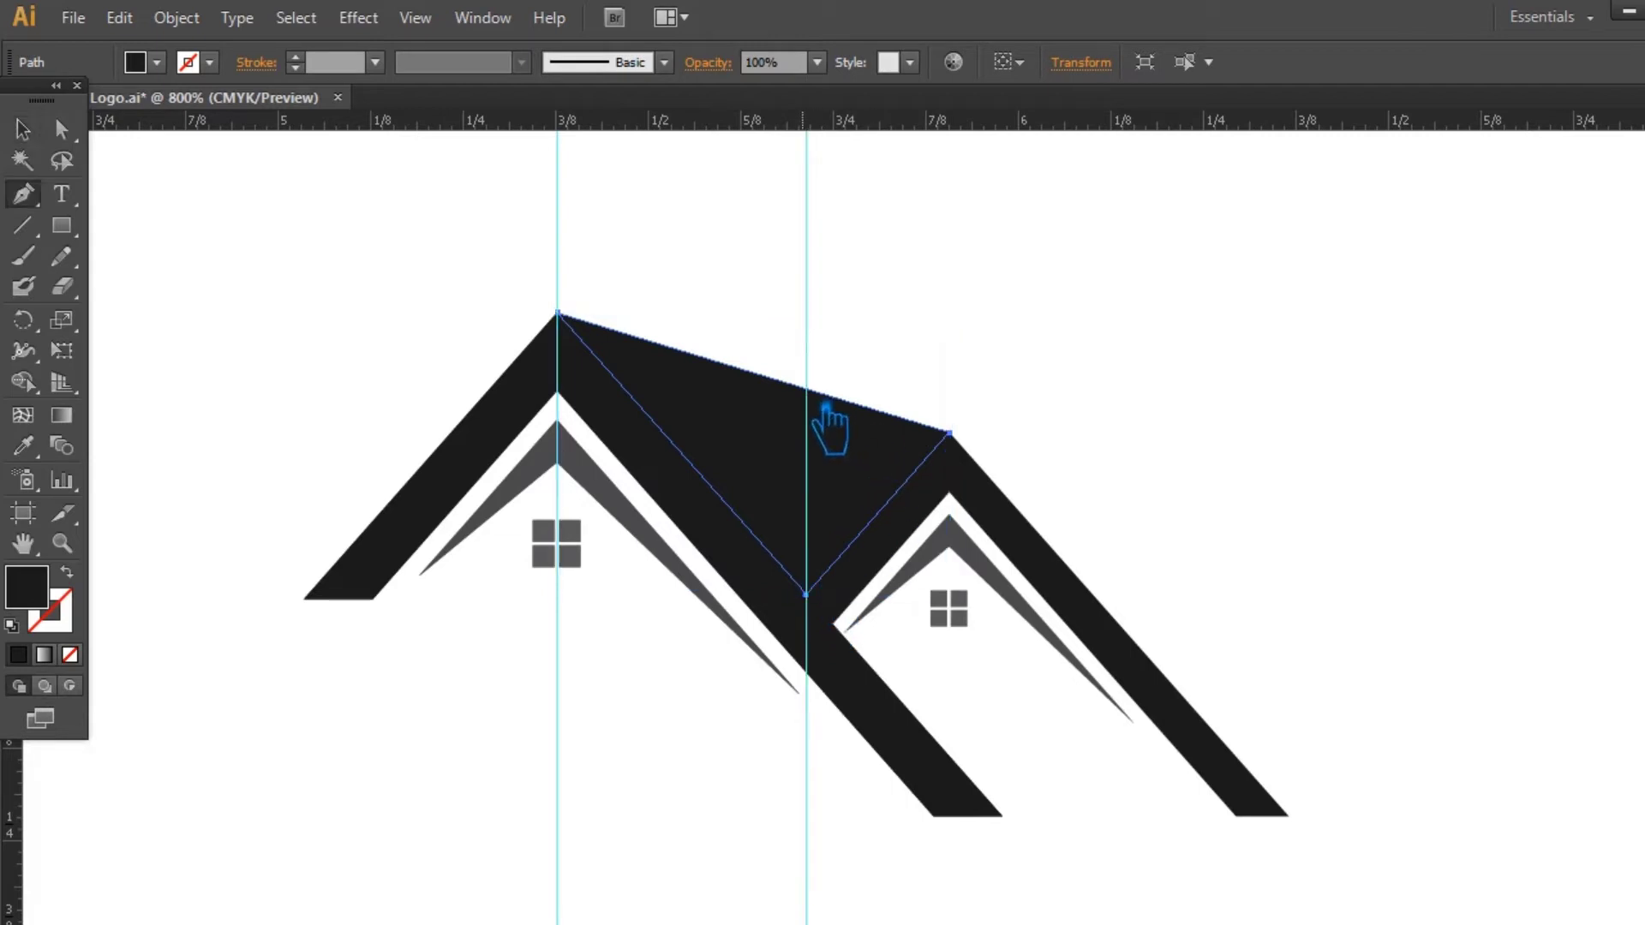
{"action": "left_click", "coordinate": [831, 394]}
{"action": "key", "text": "Down"}
{"action": "key", "text": "Down"}
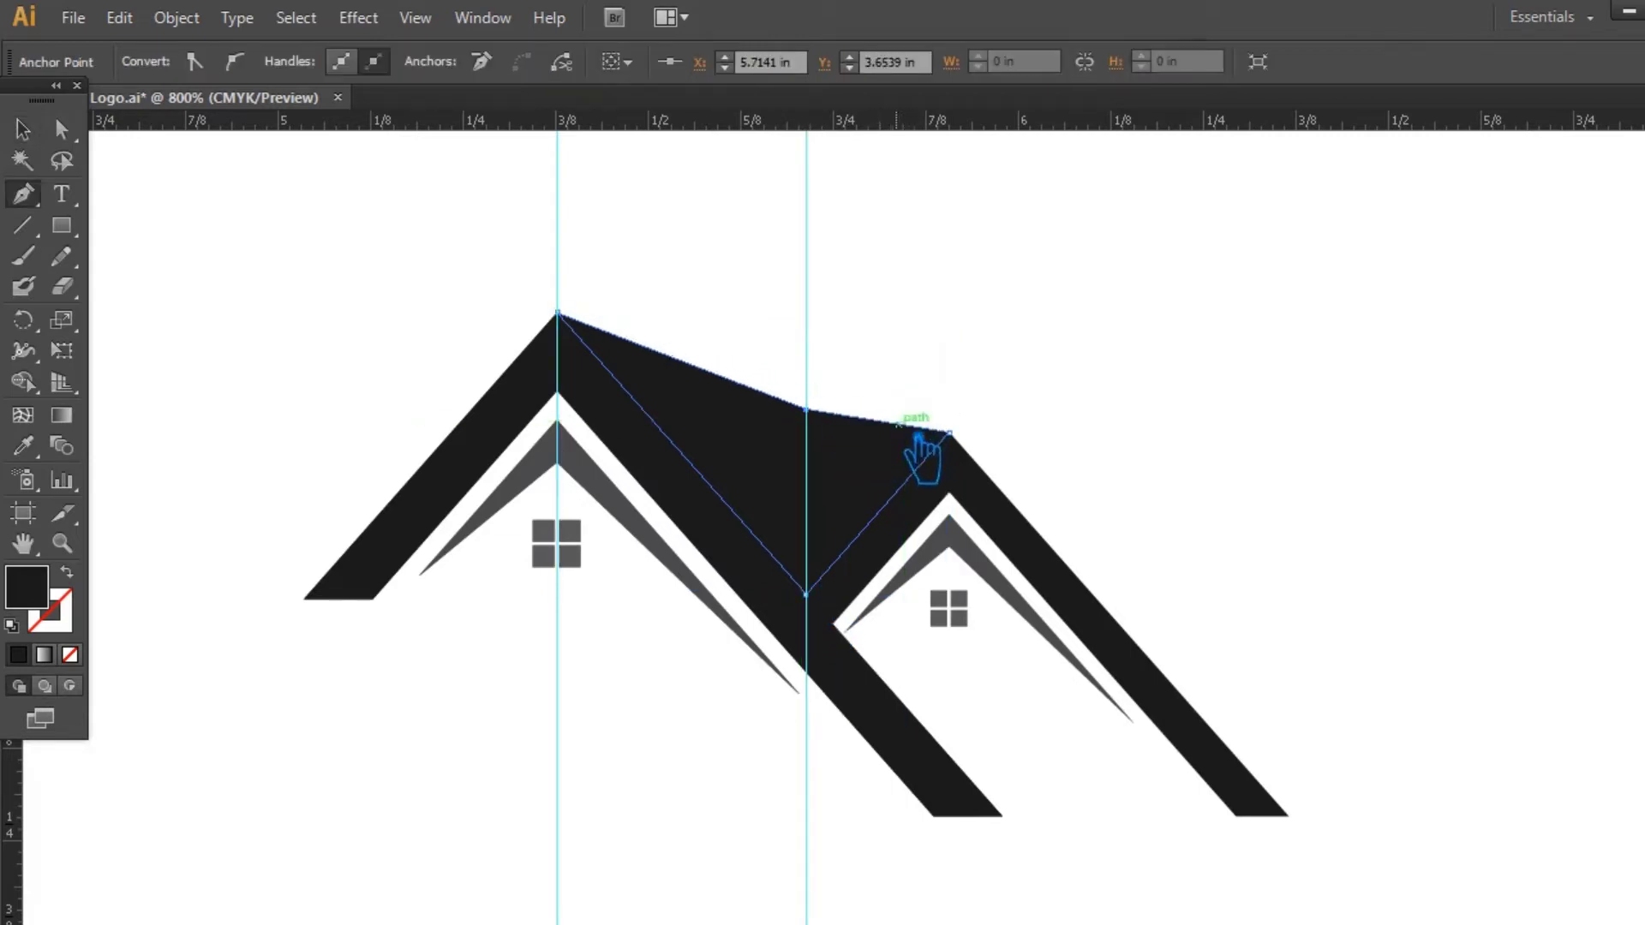
{"action": "key", "text": "Down"}
{"action": "key", "text": "Down"}
{"action": "key", "text": "Down"}
{"action": "key", "text": "Down"}
{"action": "key", "text": "Down"}
{"action": "key", "text": "Down"}
{"action": "key", "text": "Down"}
{"action": "key", "text": "Down"}
{"action": "left_click", "coordinate": [23, 128]}
{"action": "left_click", "coordinate": [269, 295]}
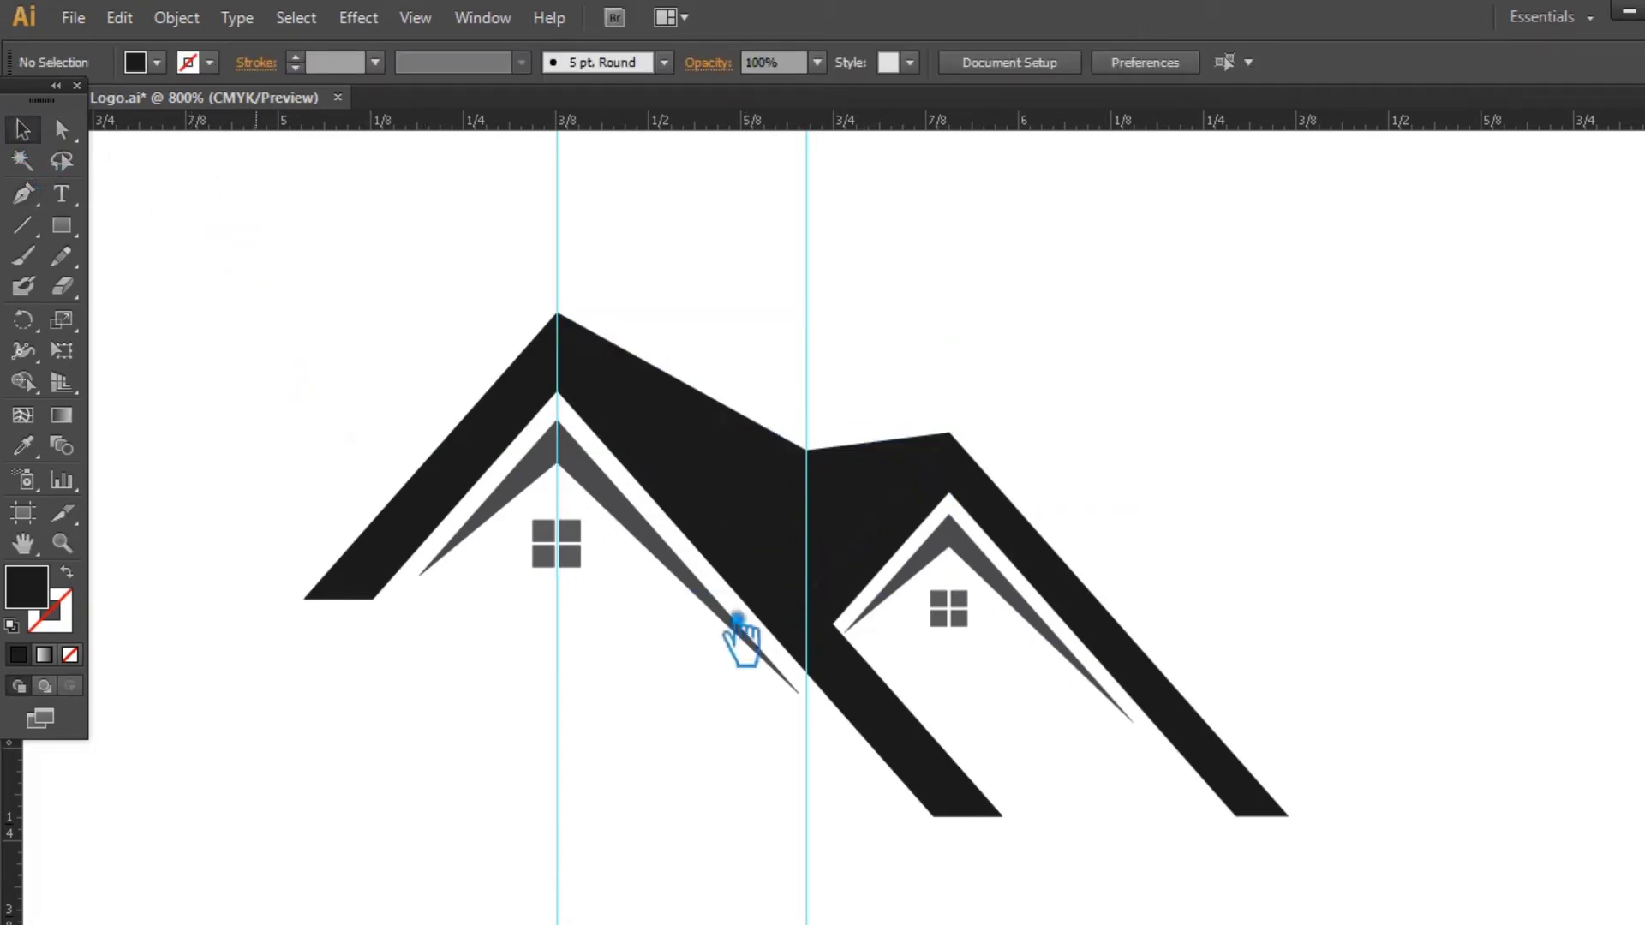
{"action": "left_click", "coordinate": [927, 756]}
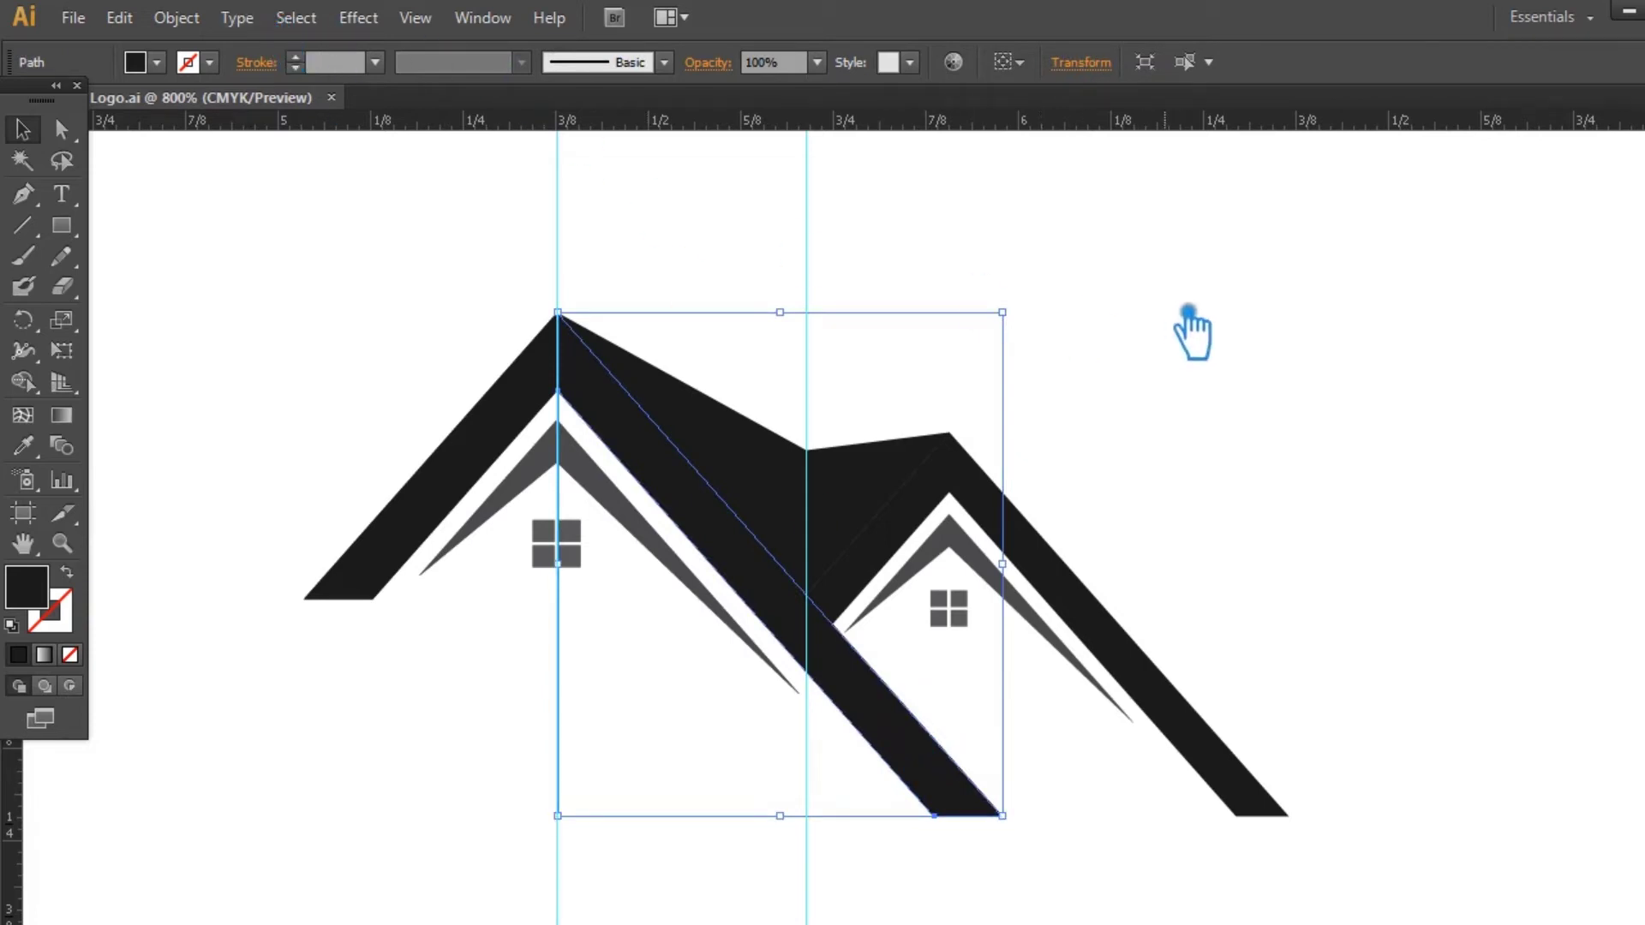
{"action": "left_click", "coordinate": [1254, 429]}
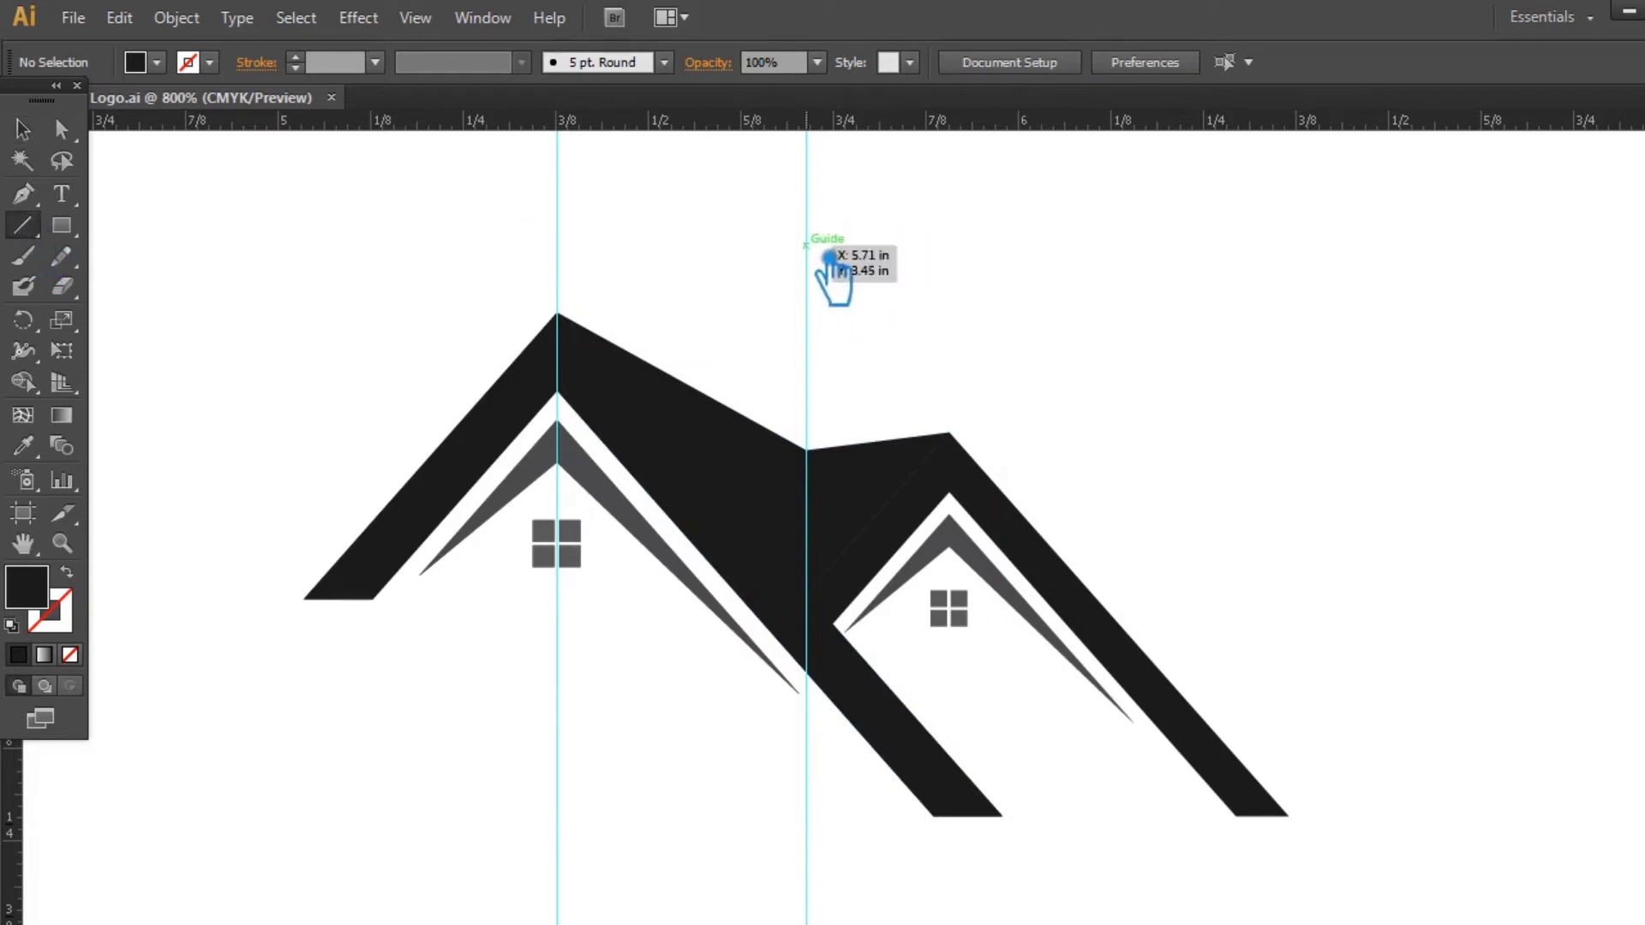
- Draw a vertical line on the guide, divide the roof along it, and ungroup the pieces
{"action": "left_click_drag", "start_coordinate": [805, 246], "coordinate": [805, 610]}
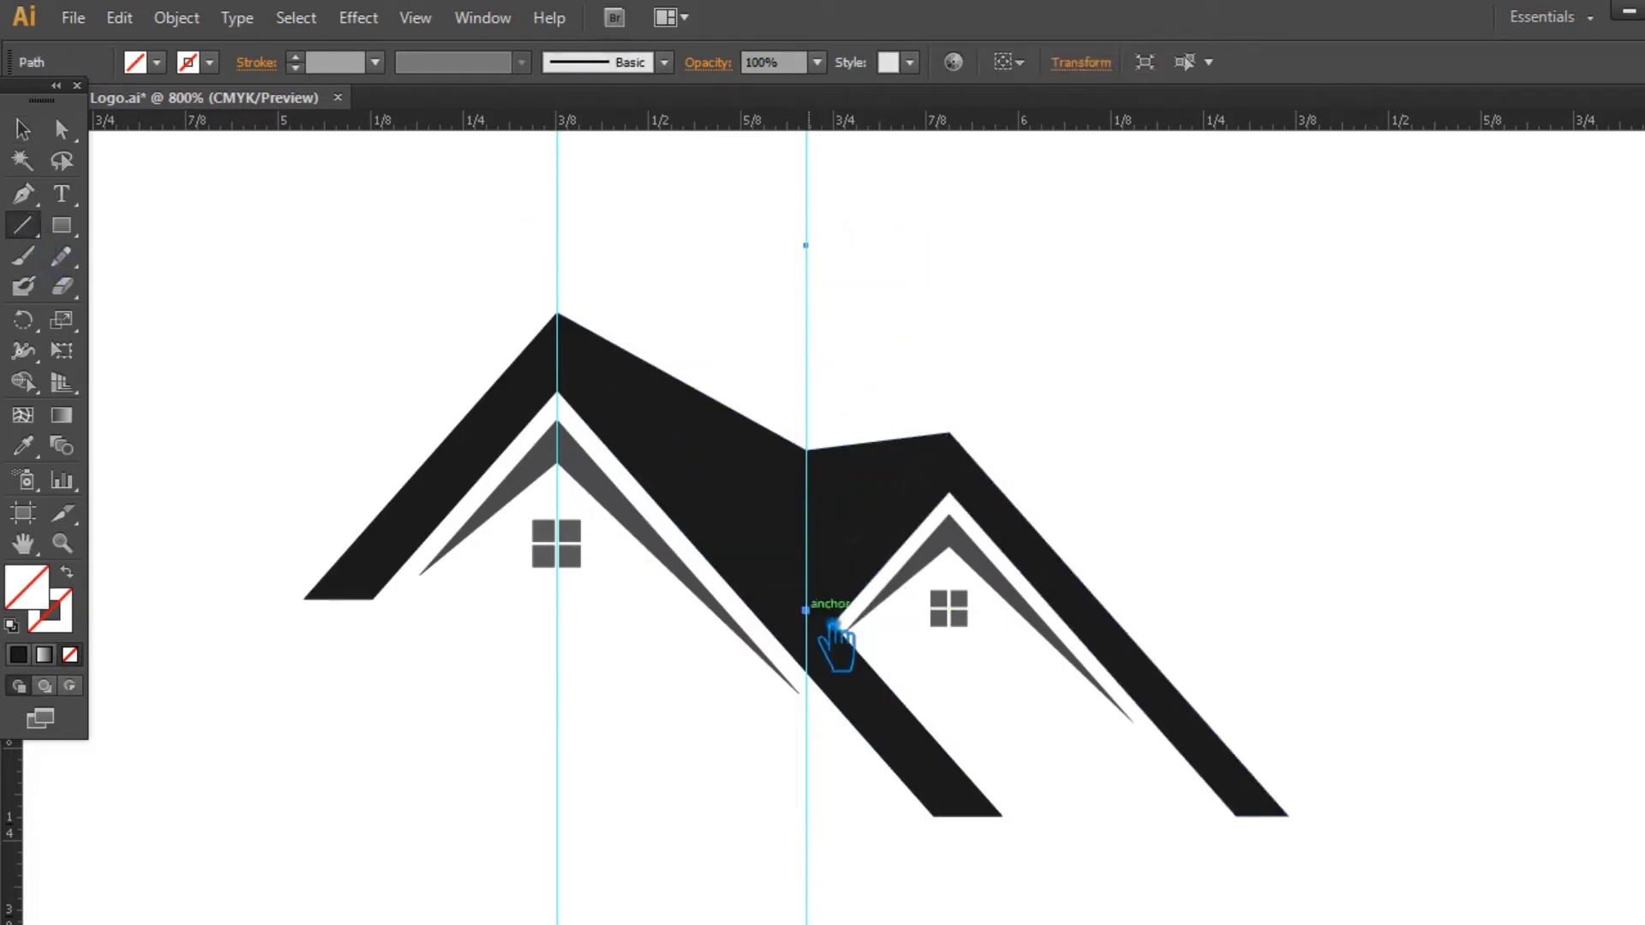
{"action": "left_click", "coordinate": [22, 128]}
{"action": "left_click", "coordinate": [752, 489], "text": "shift"}
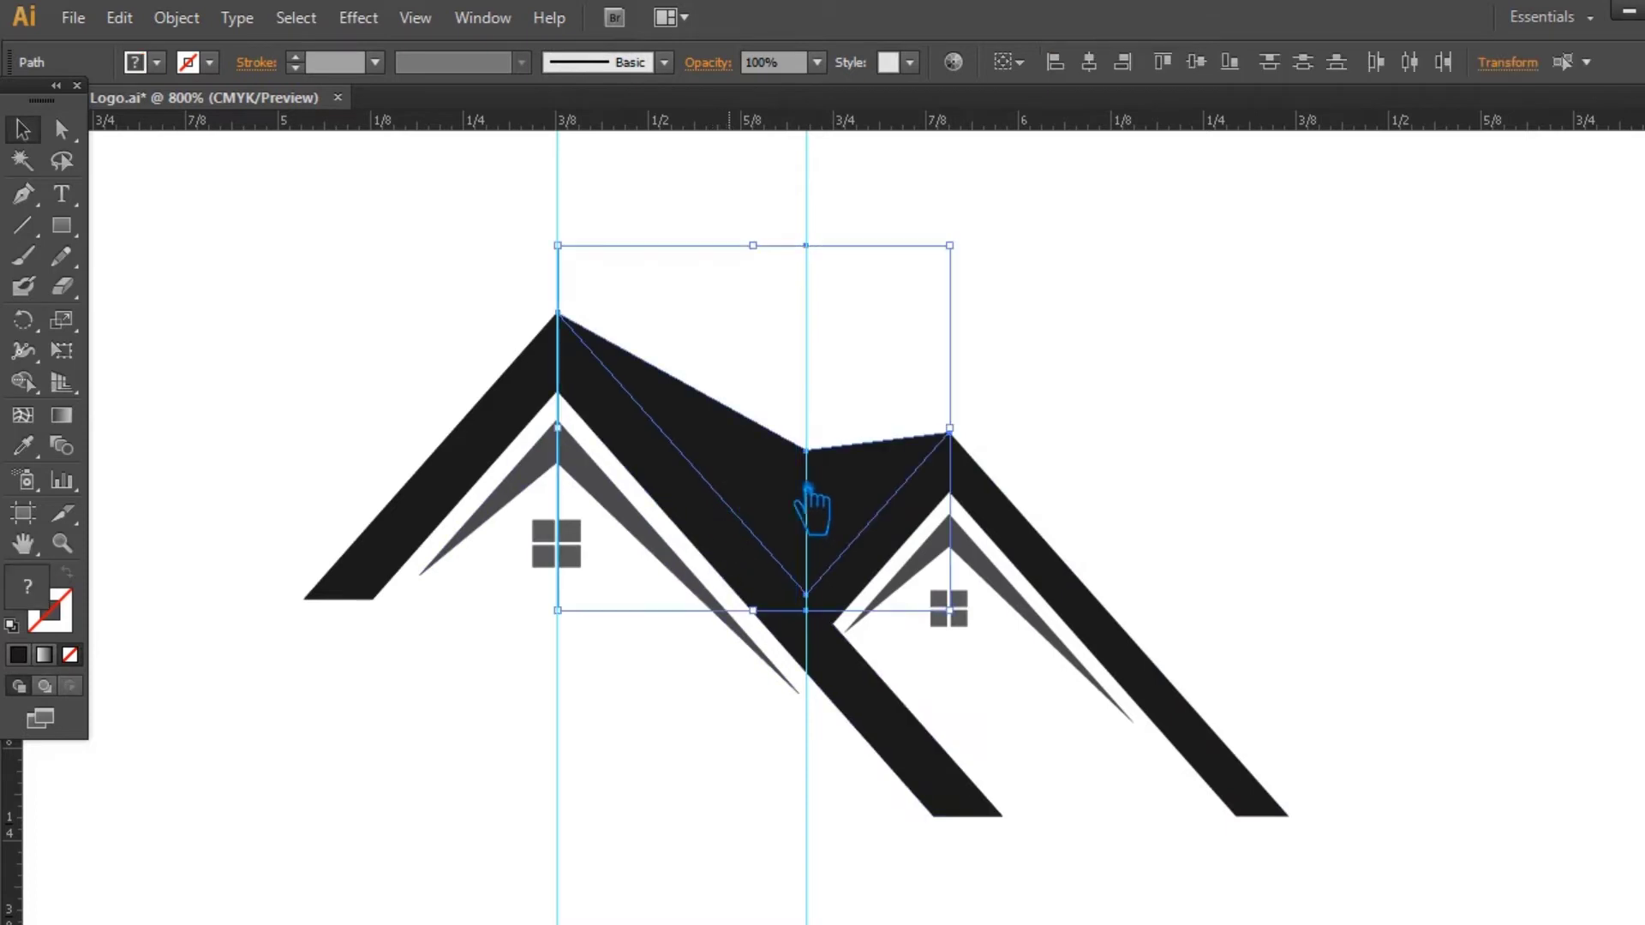
{"action": "key", "text": "ctrl+shift+F9"}
{"action": "left_click", "coordinate": [1460, 754]}
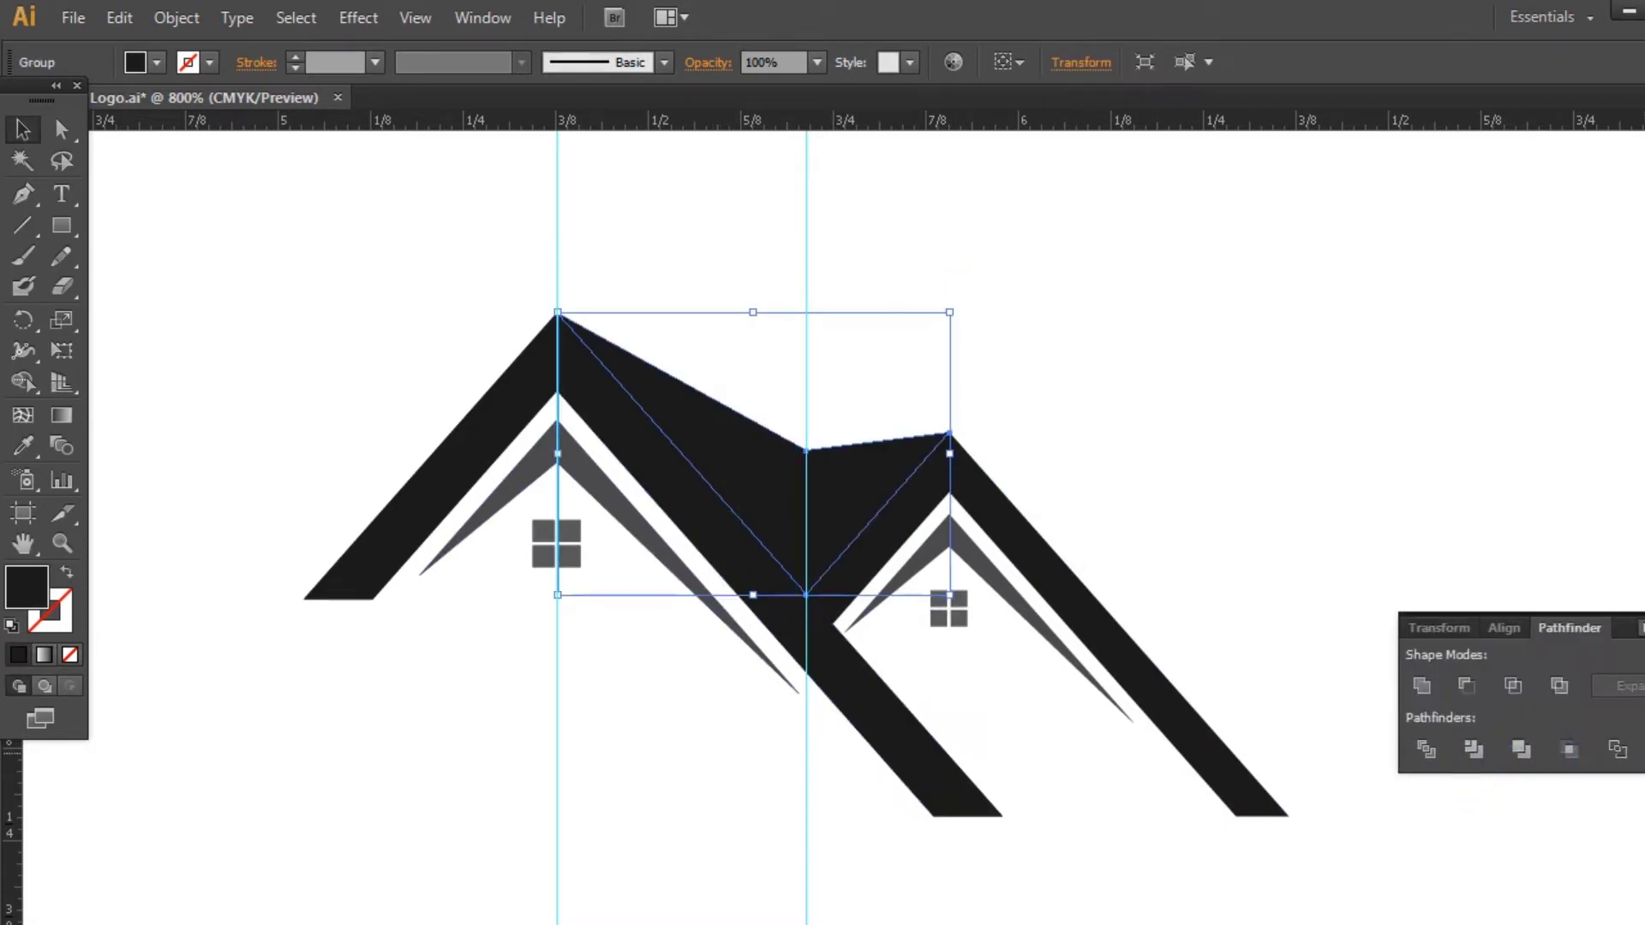
{"action": "key", "text": "ctrl+shift+F9"}
{"action": "right_click", "coordinate": [848, 478]}
{"action": "left_click", "coordinate": [895, 626]}
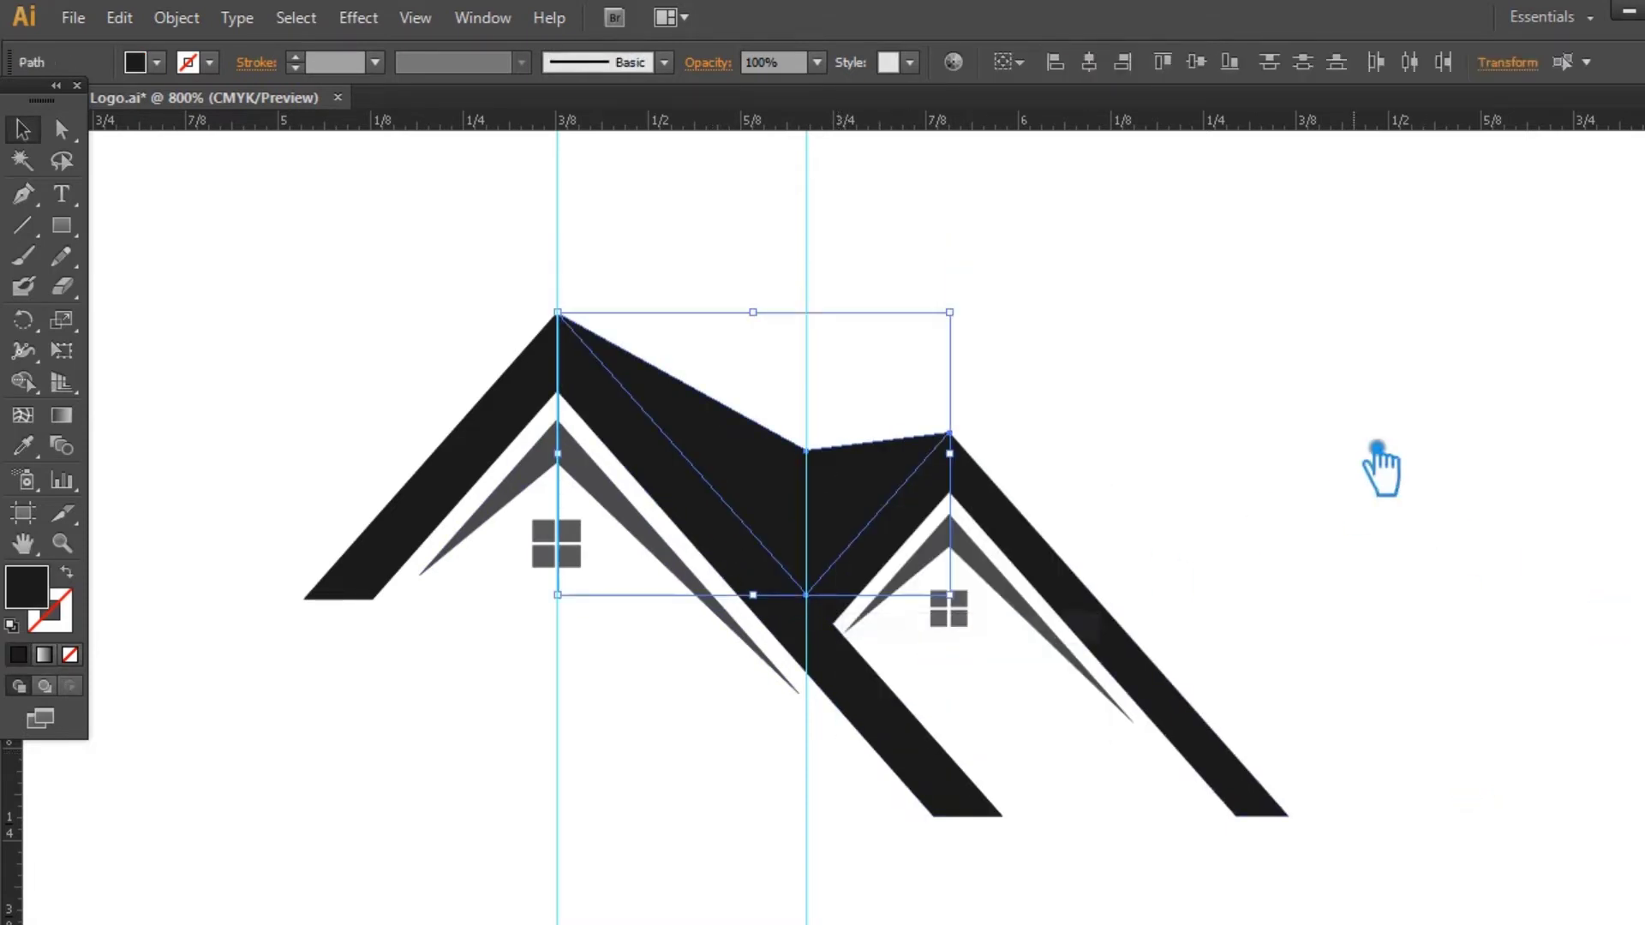
{"action": "left_click", "coordinate": [1371, 471]}
- Remove the extra anchor from the right roof piece and save Logo.ai
{"action": "left_click", "coordinate": [760, 561]}
{"action": "left_click", "coordinate": [1058, 564]}
{"action": "key", "text": "p"}
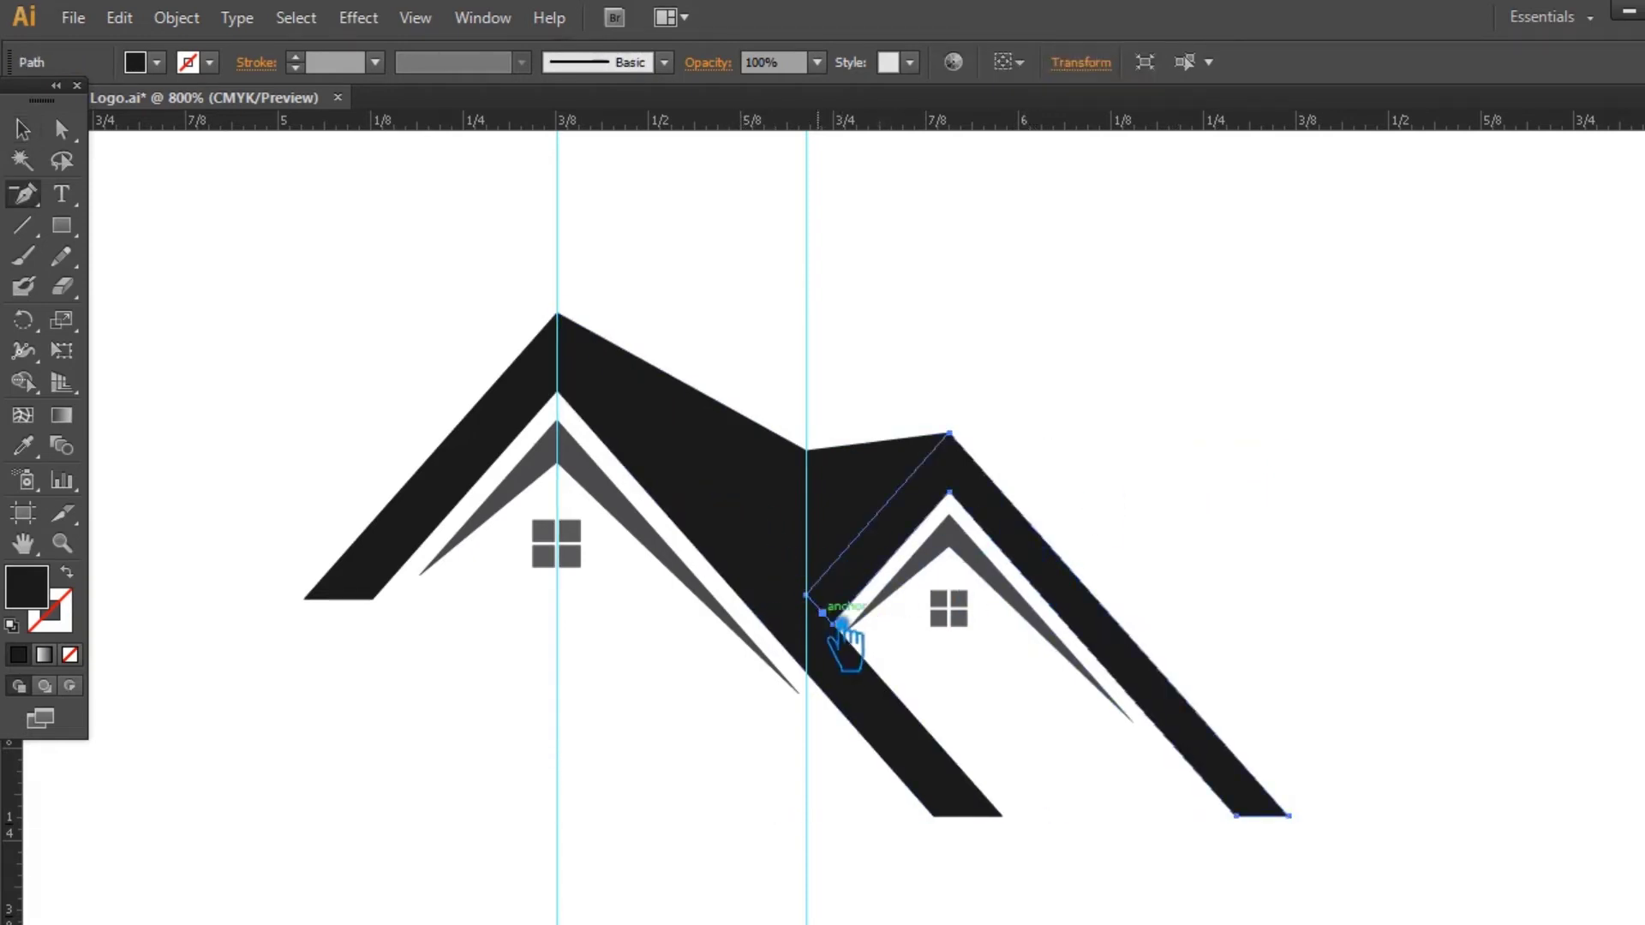
{"action": "left_click", "coordinate": [838, 624]}
{"action": "left_click", "coordinate": [23, 129]}
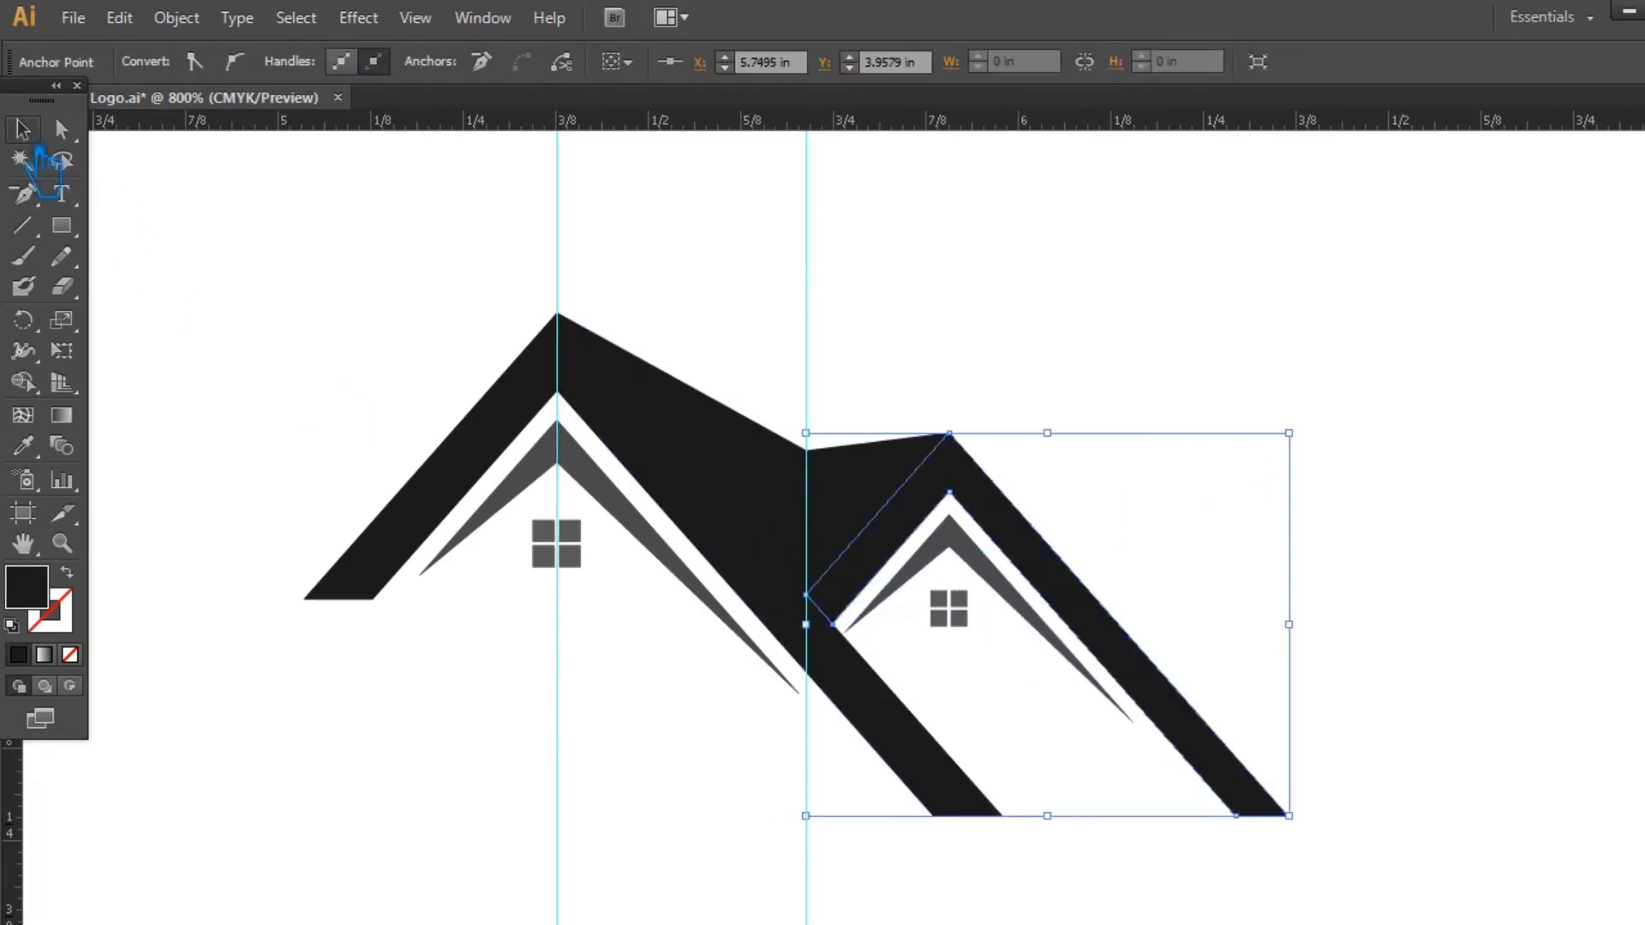
{"action": "left_click", "coordinate": [1239, 388]}
{"action": "key", "text": "ctrl+s"}
{"action": "left_click", "coordinate": [678, 484]}
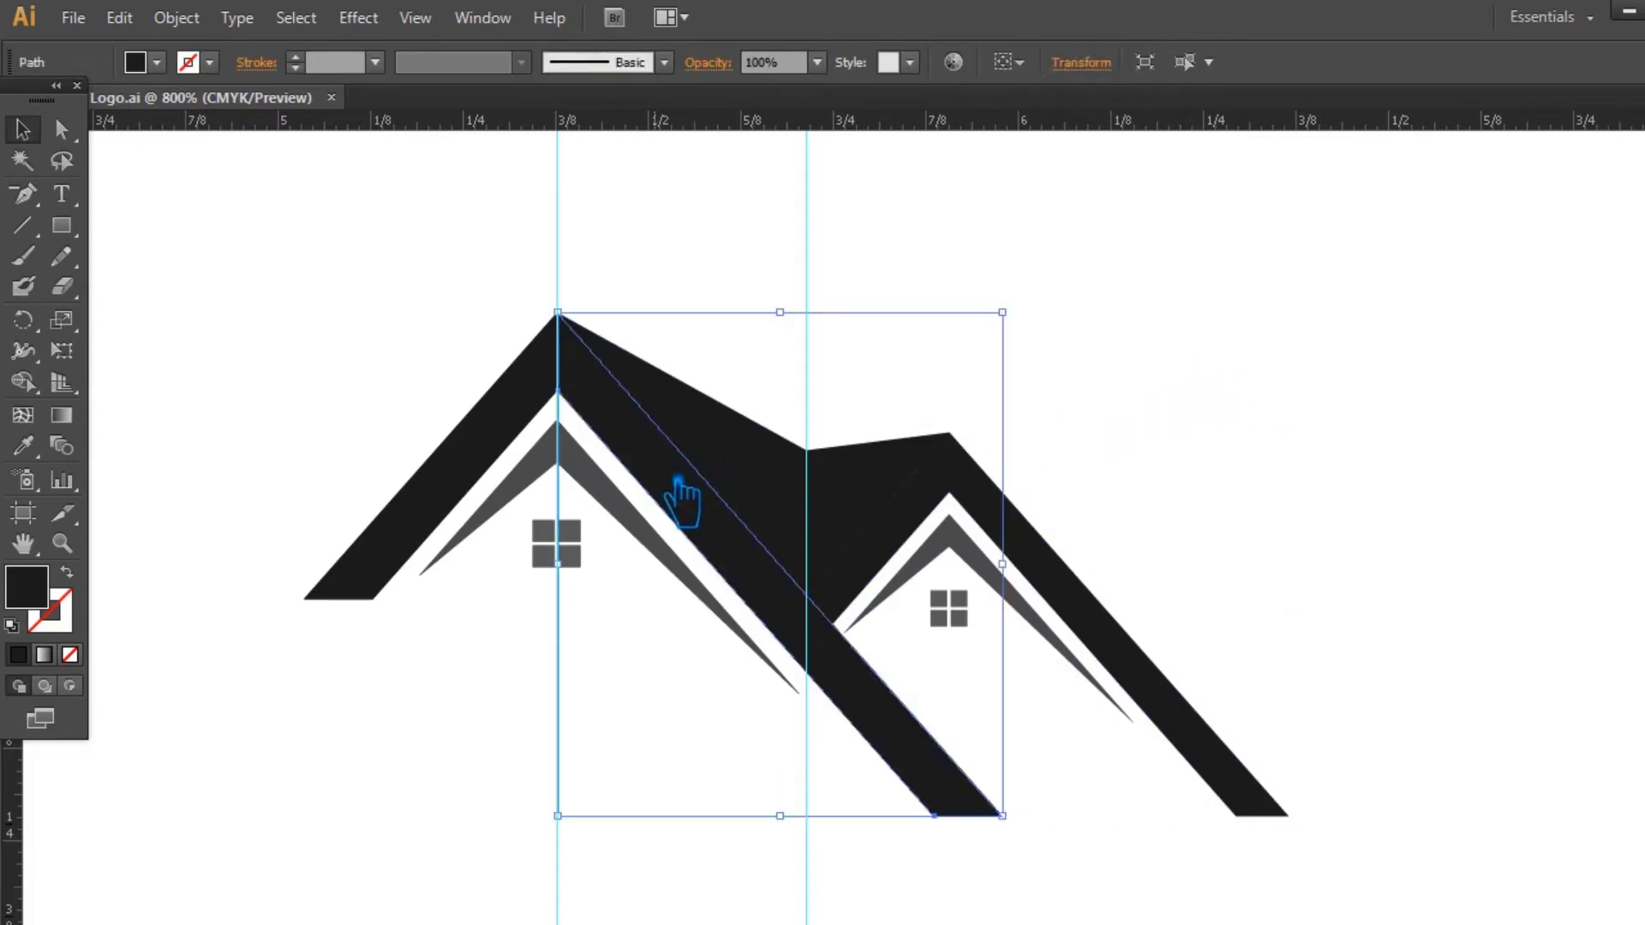
{"action": "left_click", "coordinate": [504, 469]}
- Fill the middle roof band with a bright teal-blue in the Color Picker
{"action": "left_click", "coordinate": [681, 490], "text": "shift"}
{"action": "left_click", "coordinate": [268, 403]}
{"action": "left_click", "coordinate": [604, 398]}
{"action": "left_click", "coordinate": [451, 374]}
{"action": "left_click", "coordinate": [469, 475]}
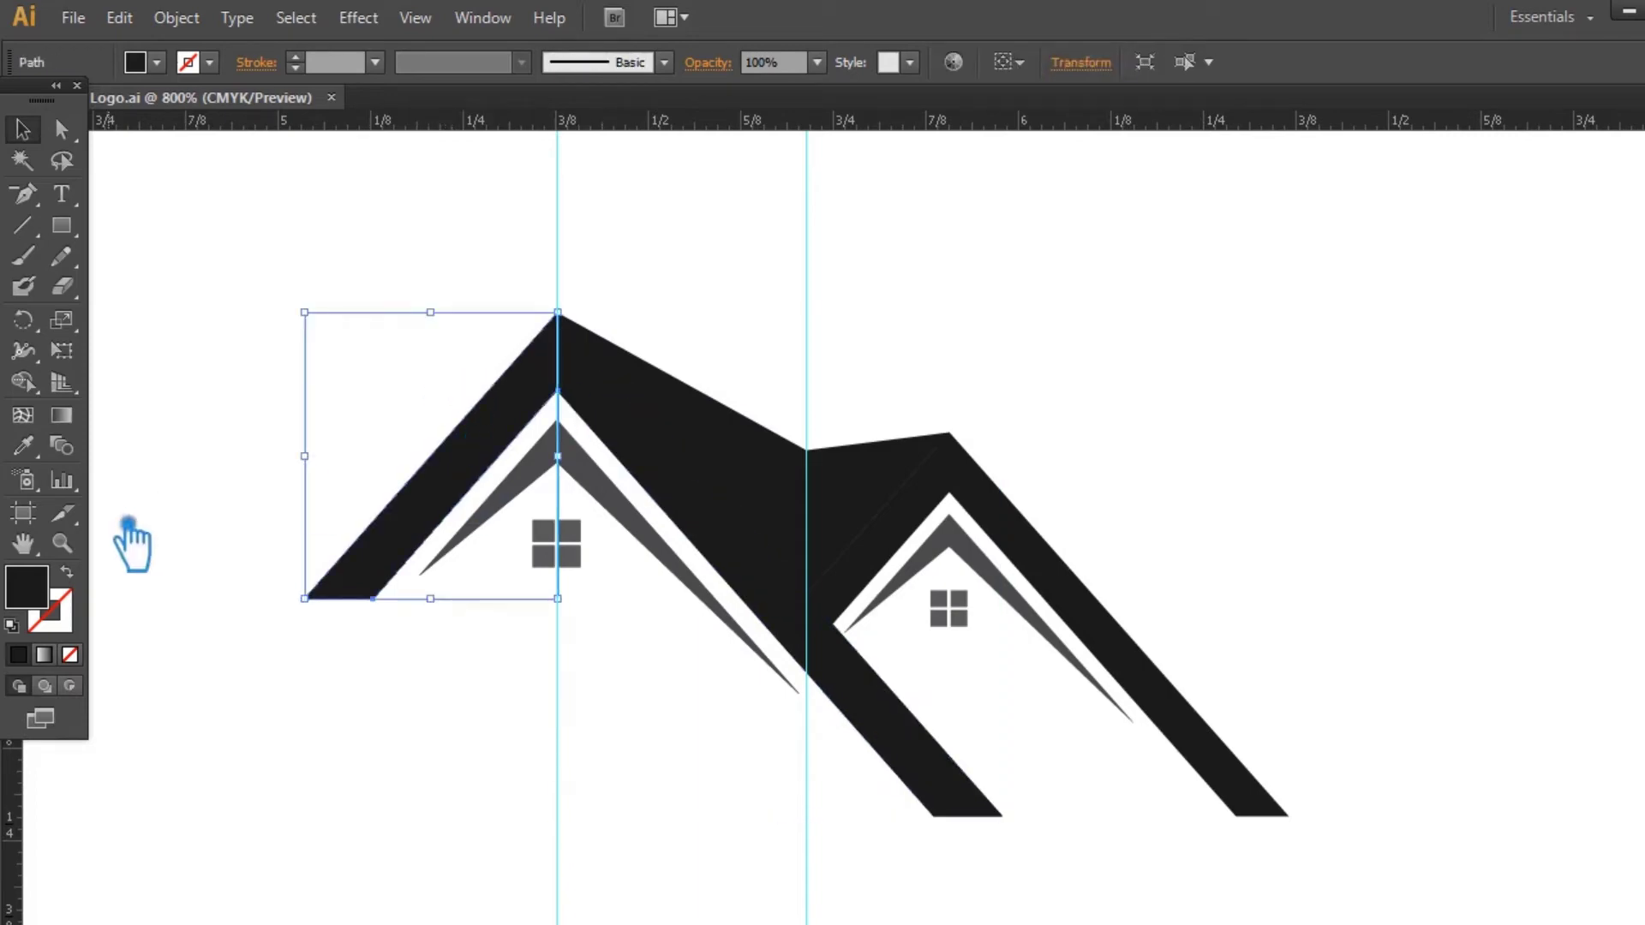
{"action": "left_click", "coordinate": [670, 476]}
{"action": "double_click", "coordinate": [27, 586]}
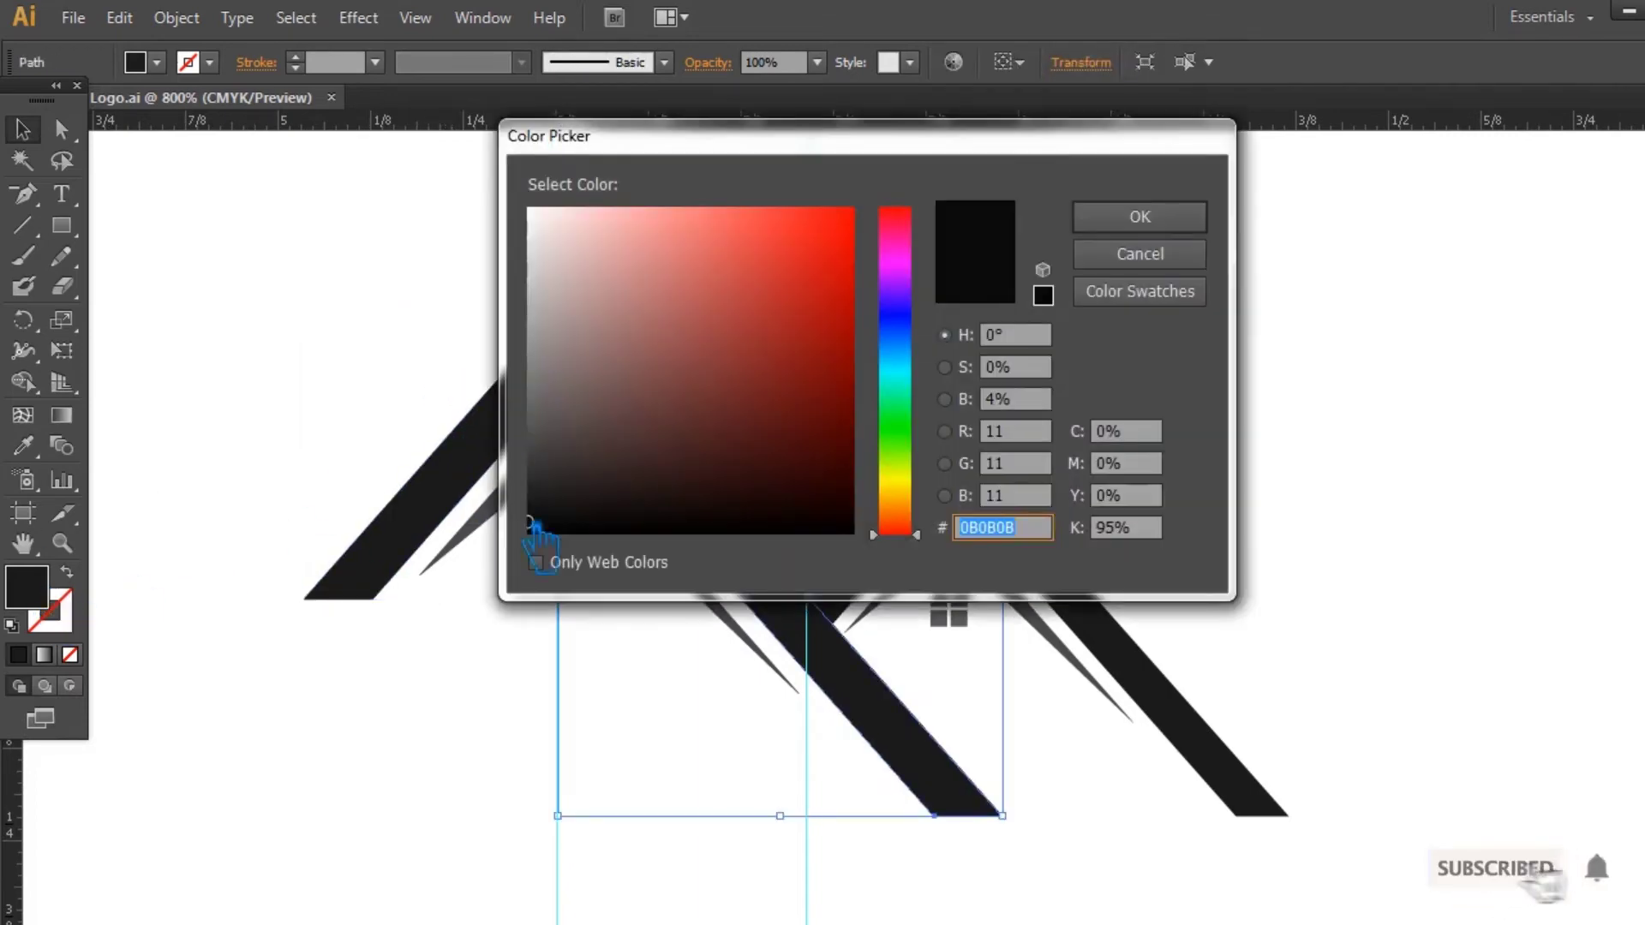
{"action": "left_click", "coordinate": [895, 349]}
{"action": "left_click", "coordinate": [805, 365]}
{"action": "left_click_drag", "start_coordinate": [916, 349], "coordinate": [917, 358]}
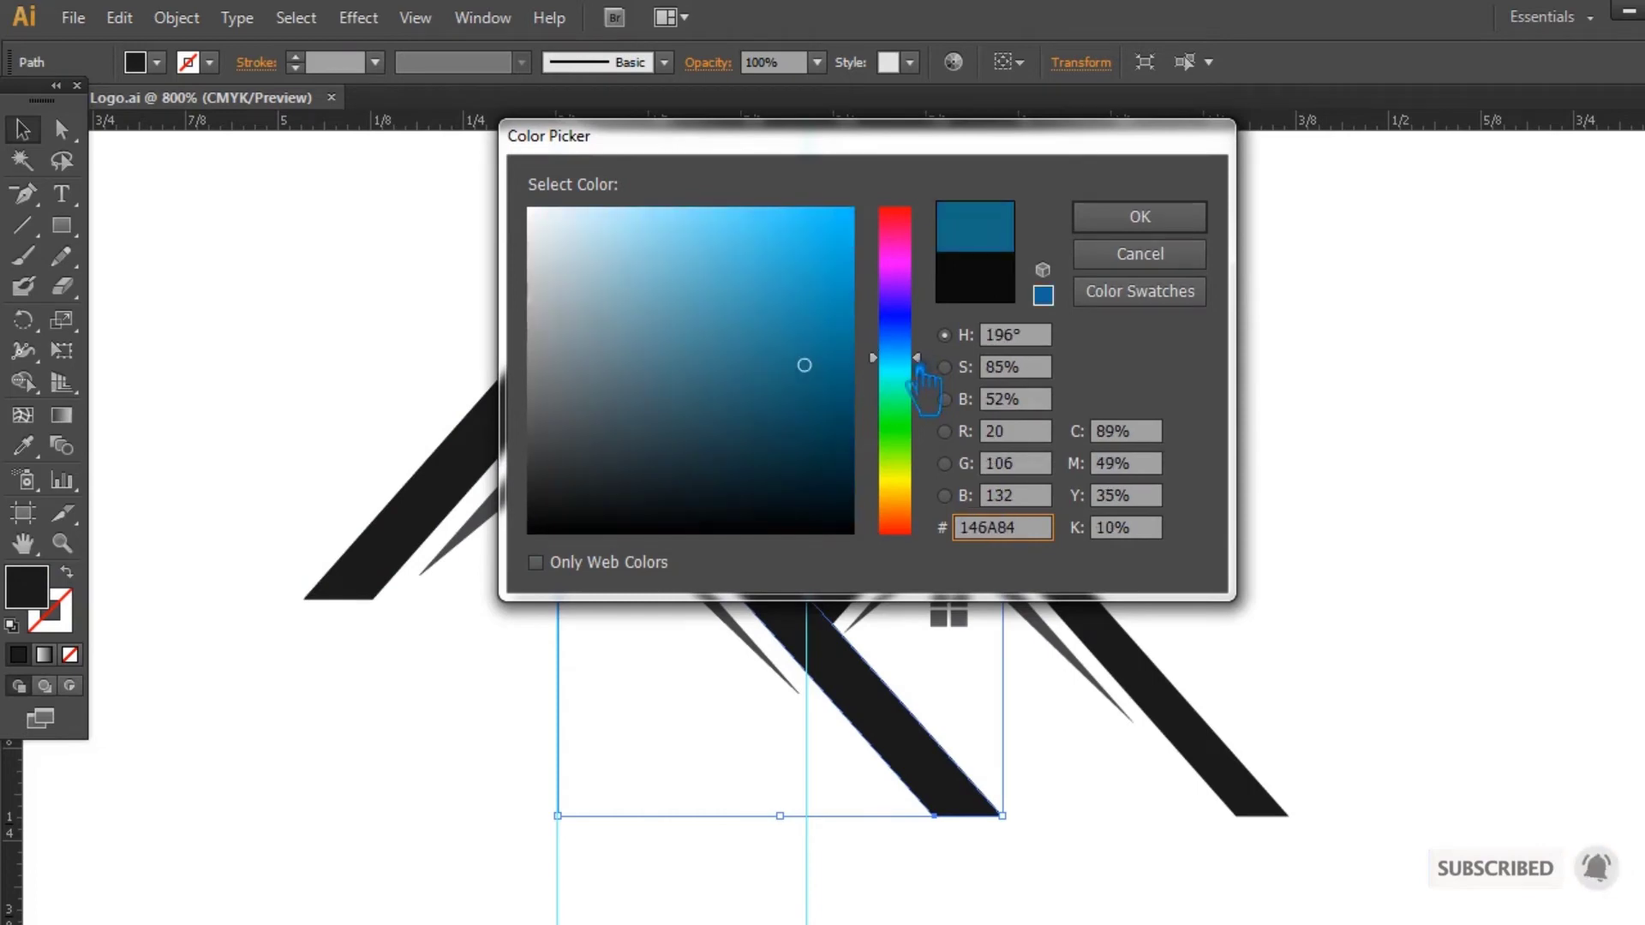
{"action": "left_click", "coordinate": [797, 316]}
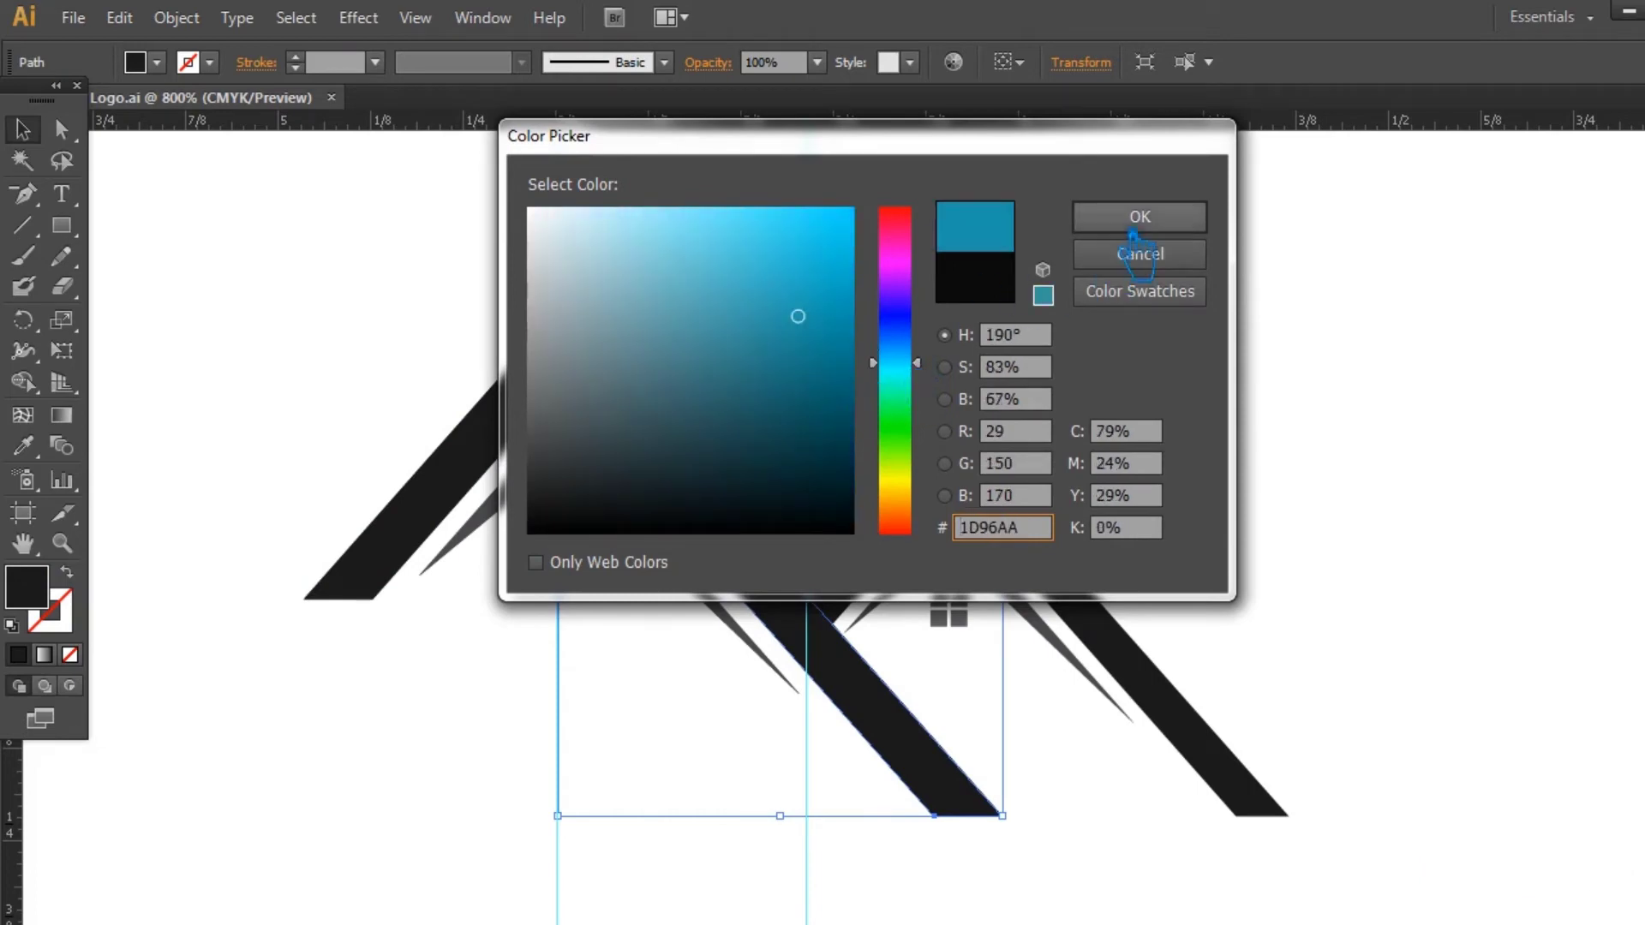
{"action": "left_click", "coordinate": [1139, 218]}
- Switch the Color panel to RGB and eyedropper the teal-blue onto the left outer roof
{"action": "key", "text": "F6"}
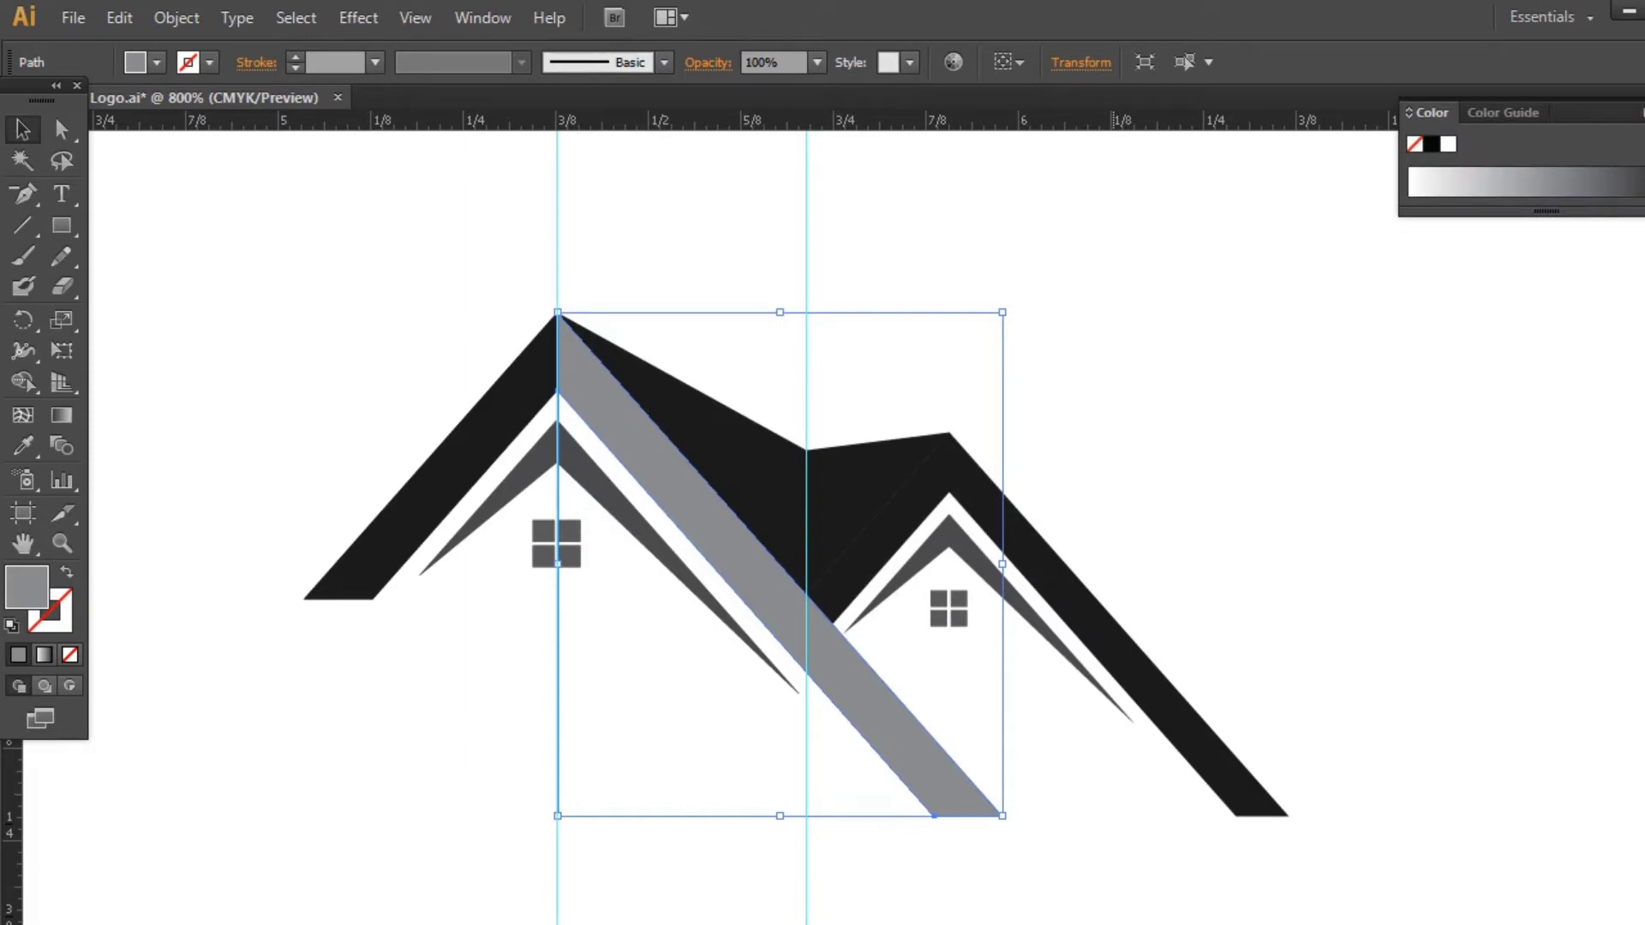
{"action": "left_click", "coordinate": [1640, 112]}
{"action": "left_click", "coordinate": [1524, 189]}
{"action": "left_click", "coordinate": [1333, 349]}
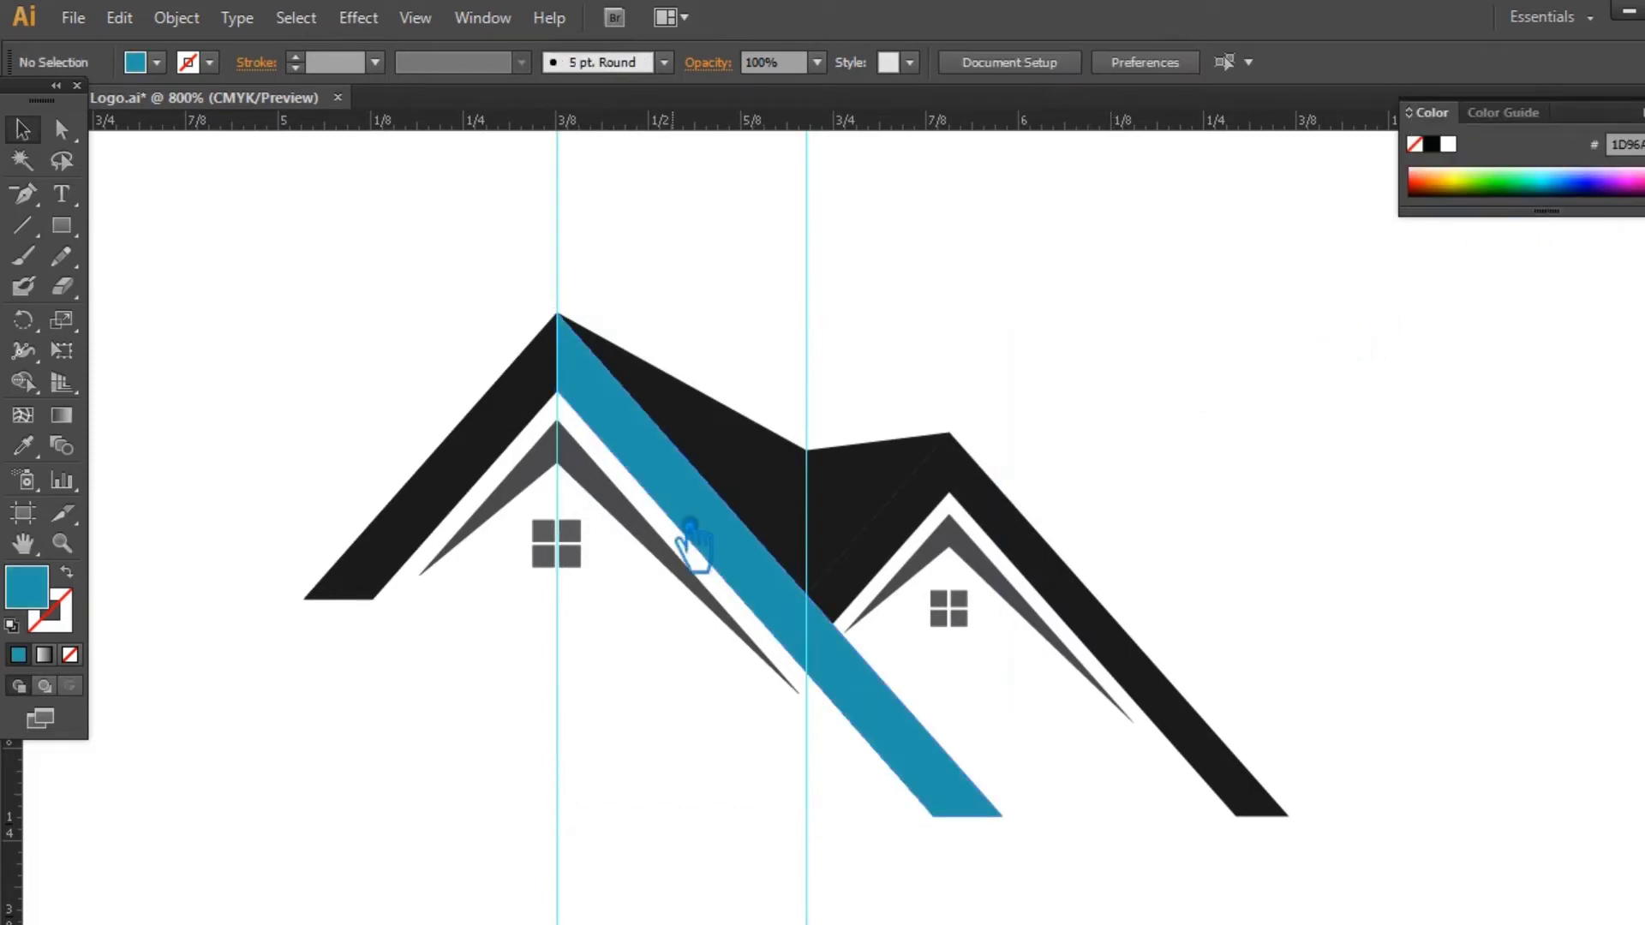
{"action": "left_click", "coordinate": [514, 448]}
{"action": "key", "text": "i"}
{"action": "left_click", "coordinate": [634, 470]}
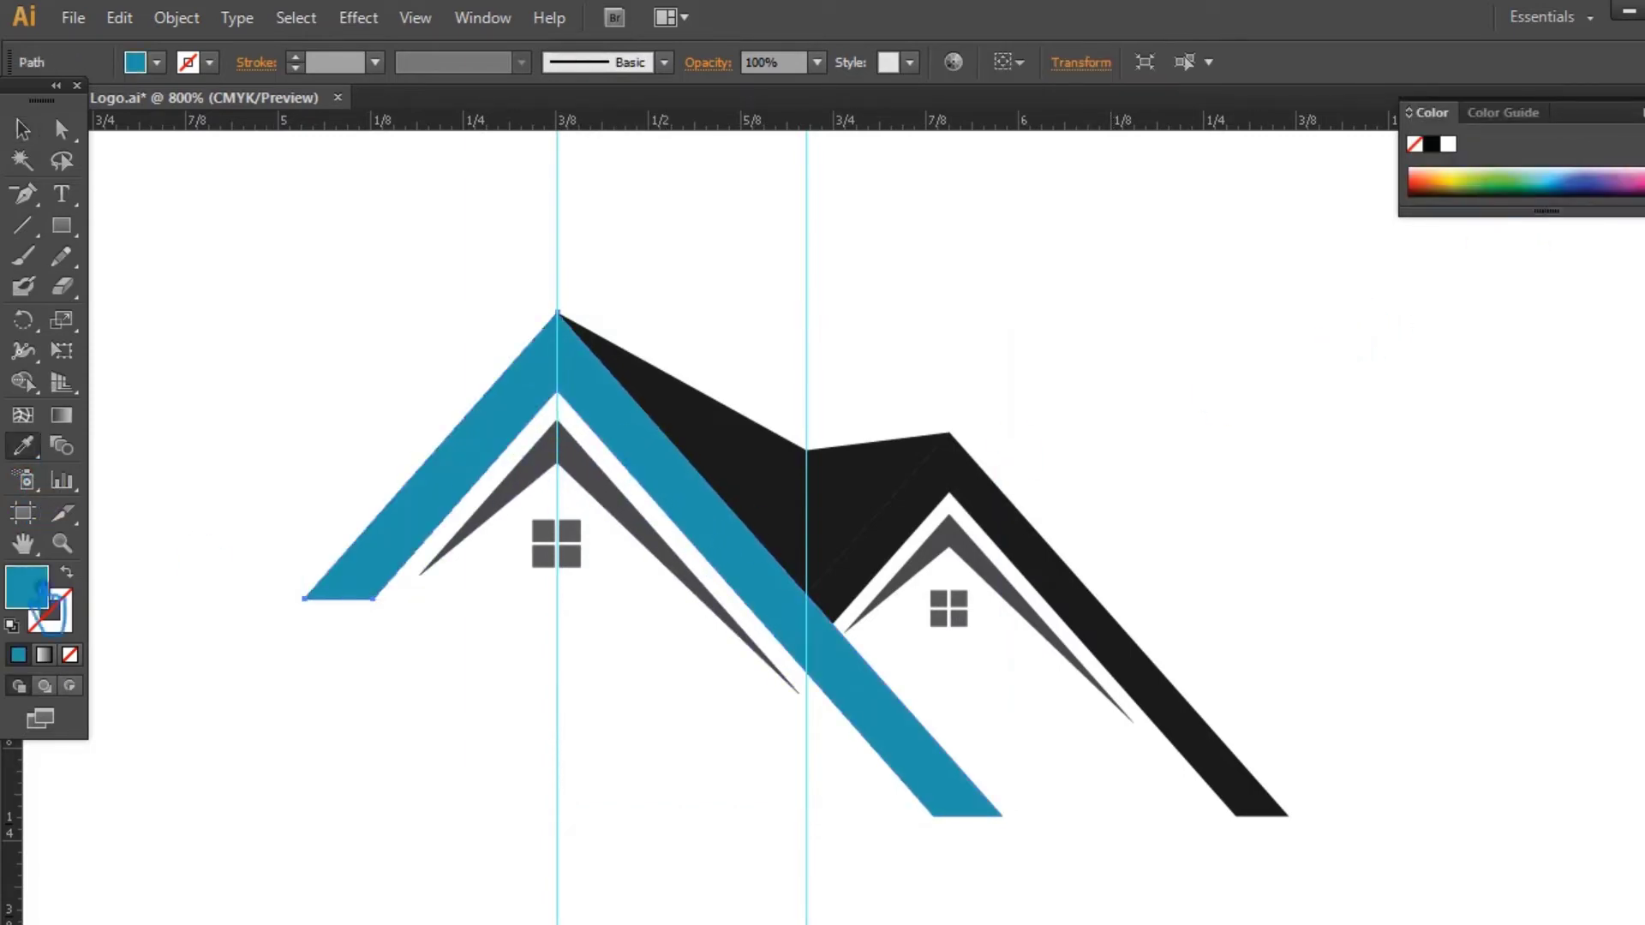
- Give the left outer roof a darker teal fill
{"action": "double_click", "coordinate": [41, 610]}
{"action": "left_click", "coordinate": [804, 349]}
{"action": "left_click", "coordinate": [1164, 216]}
{"action": "left_click", "coordinate": [23, 129]}
{"action": "left_click", "coordinate": [490, 373]}
- Copy the left roof's teal onto the blue stripe and darken it further
{"action": "left_click", "coordinate": [699, 514]}
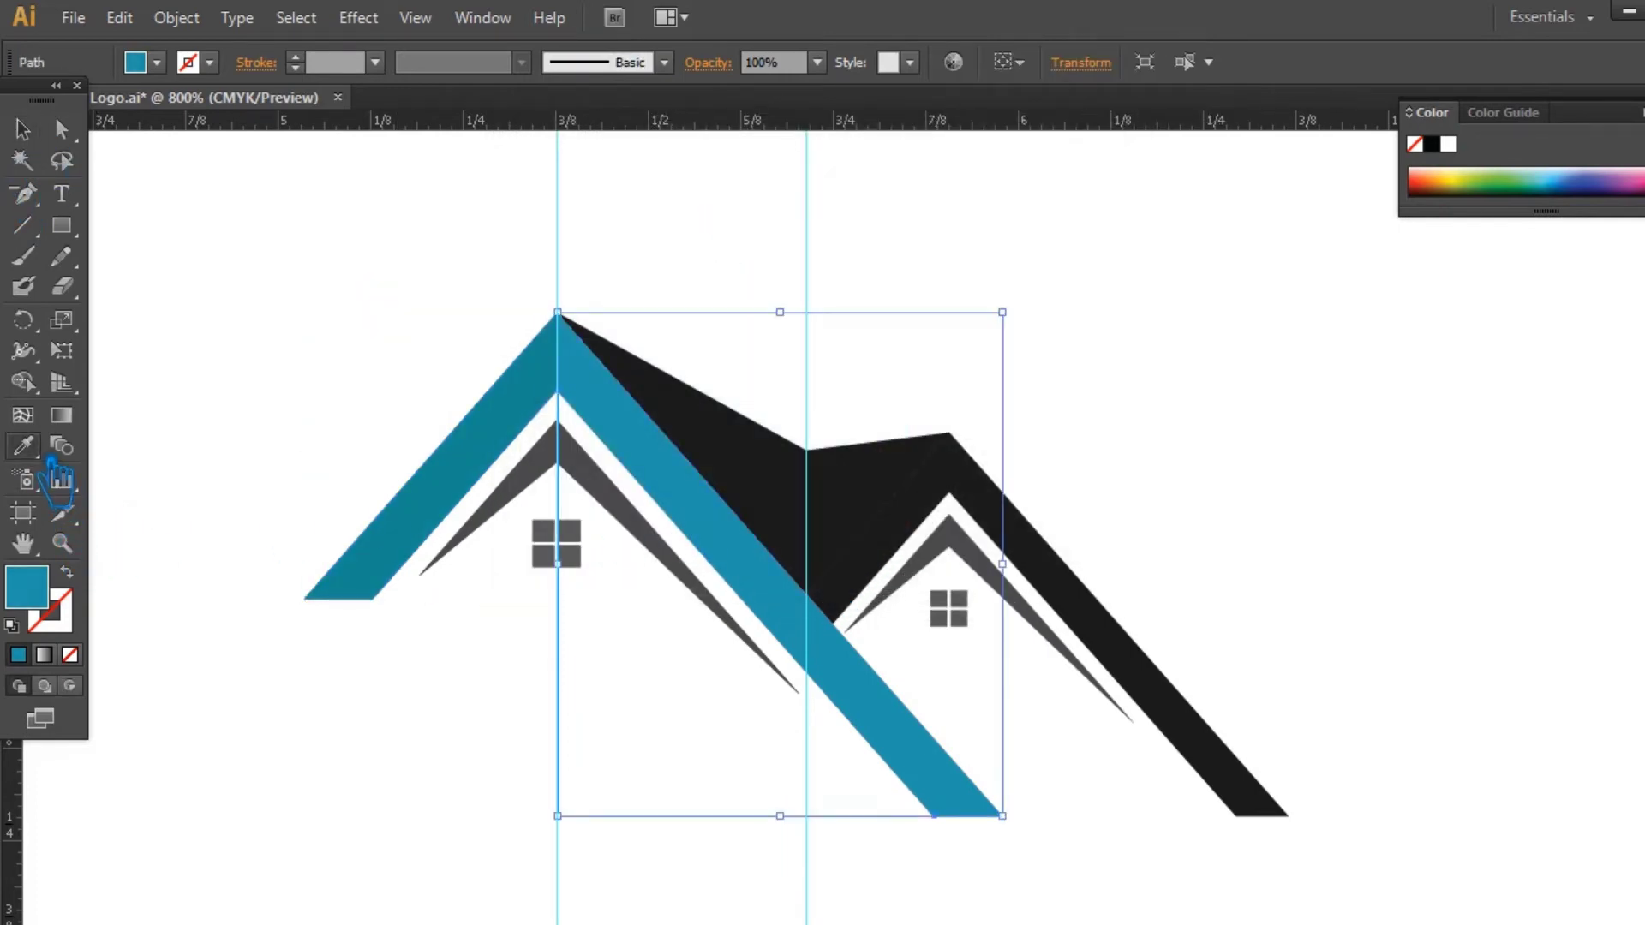
{"action": "left_click", "coordinate": [484, 467]}
{"action": "double_click", "coordinate": [66, 610]}
{"action": "left_click", "coordinate": [805, 389]}
{"action": "left_click", "coordinate": [1163, 218]}
{"action": "left_click", "coordinate": [372, 303]}
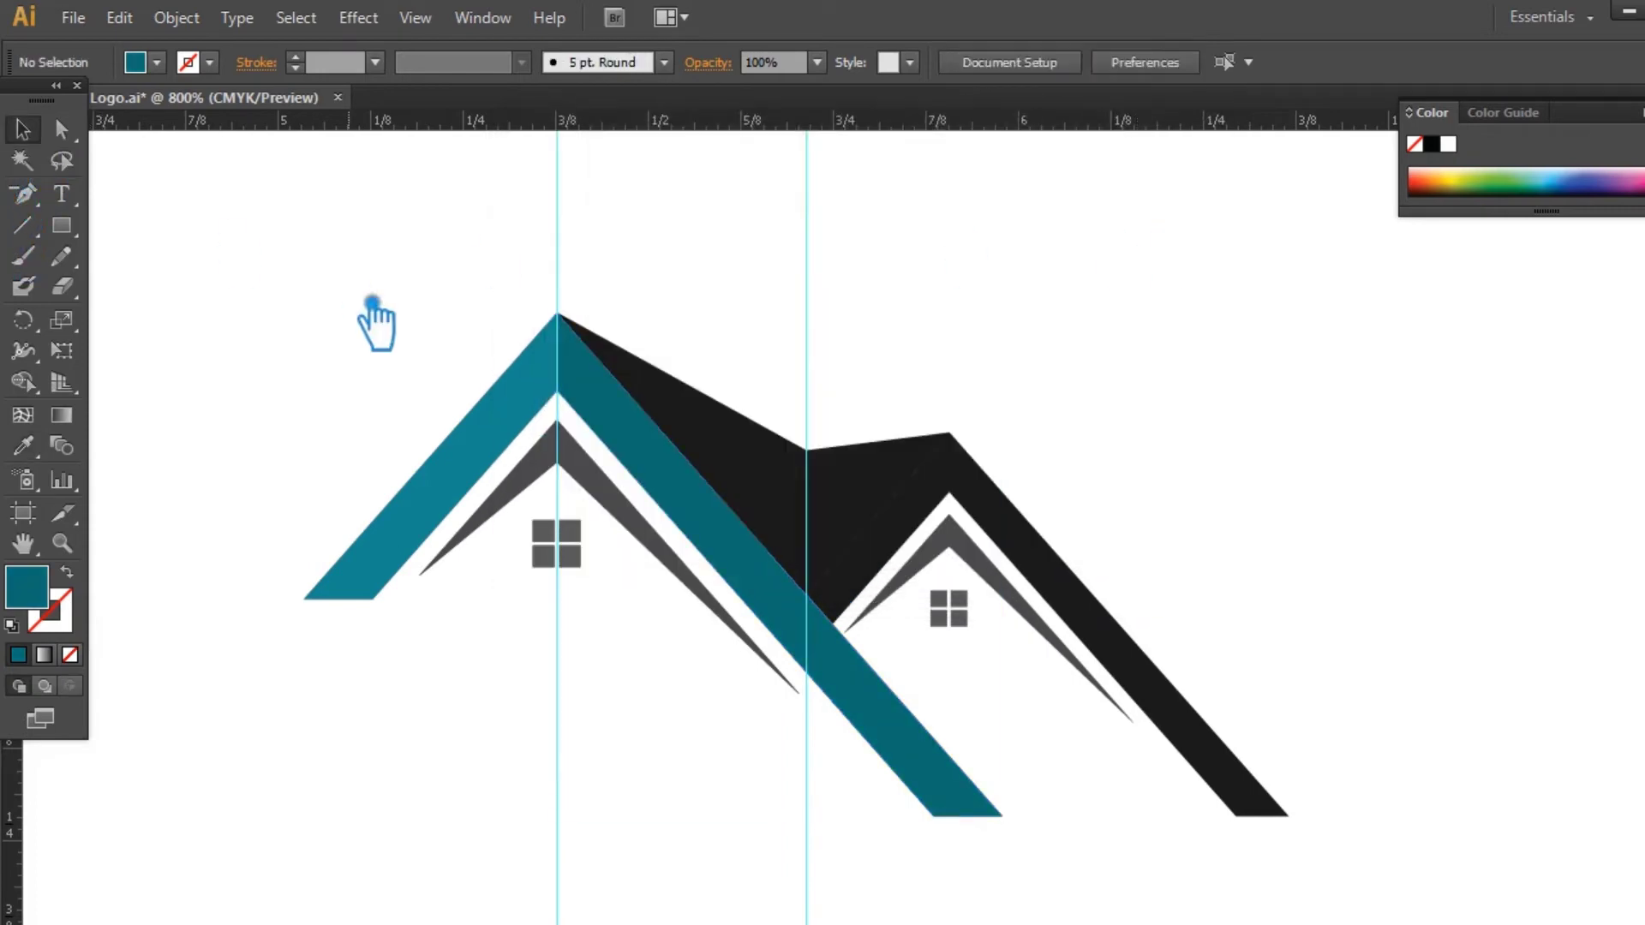
- Hide the guides and lighten the left stripe to a lighter teal
{"action": "key", "text": "ctrl+semicolon"}
{"action": "left_click", "coordinate": [797, 450]}
{"action": "left_click", "coordinate": [481, 445]}
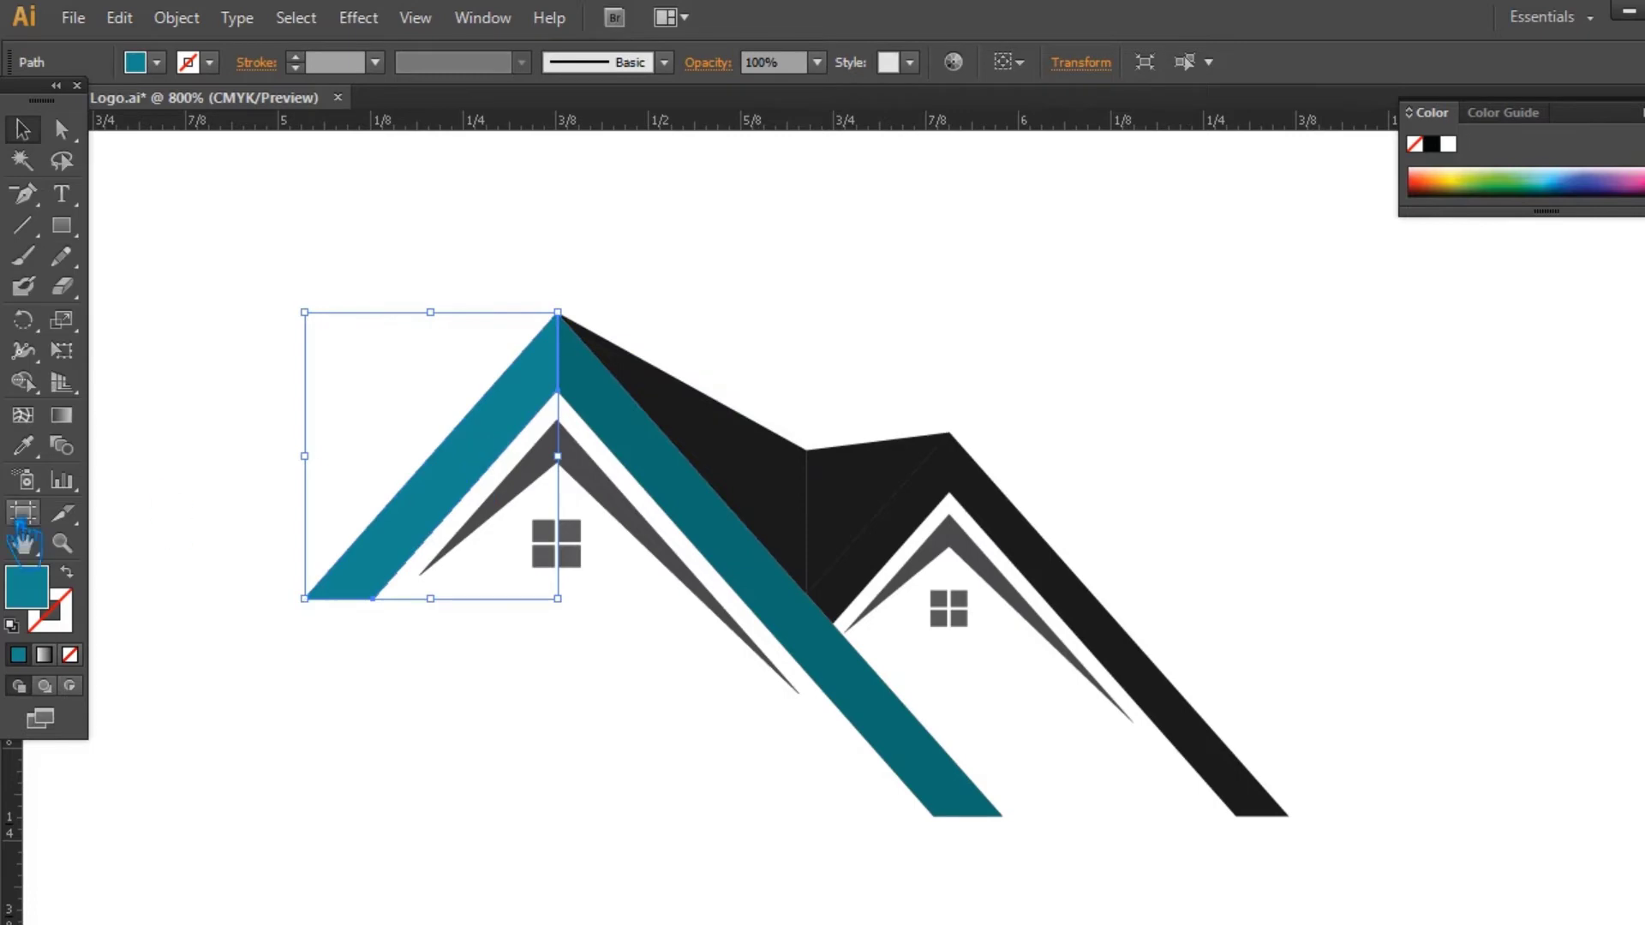
{"action": "double_click", "coordinate": [39, 593]}
{"action": "left_click", "coordinate": [827, 332]}
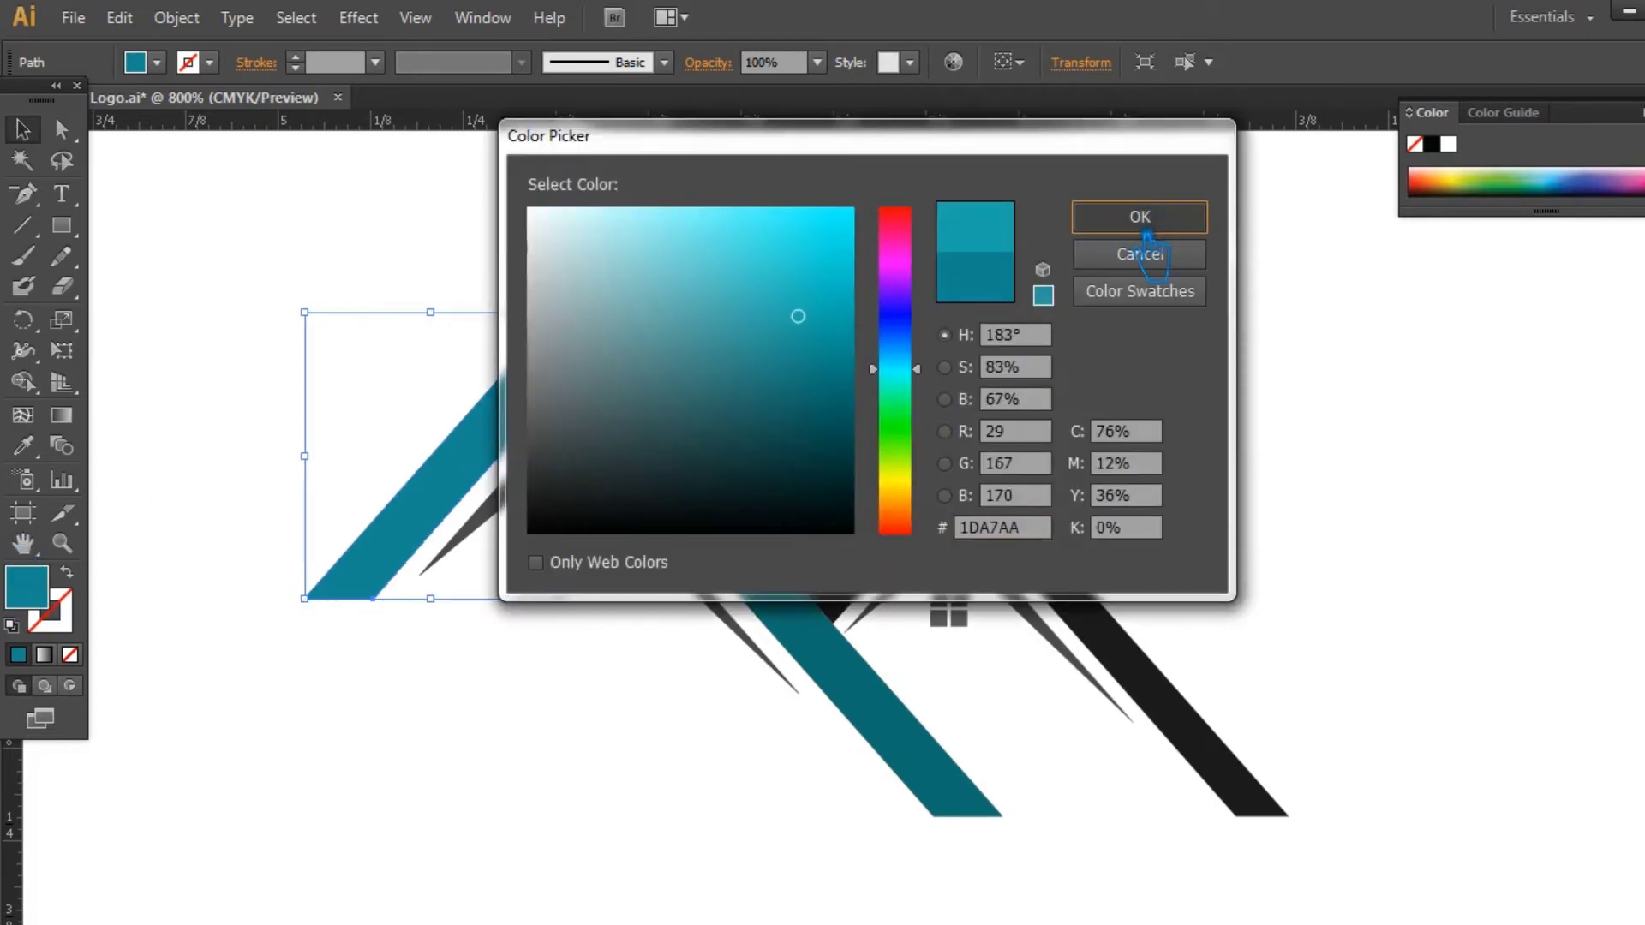
{"action": "left_click", "coordinate": [1139, 214]}
{"action": "left_click", "coordinate": [1231, 281]}
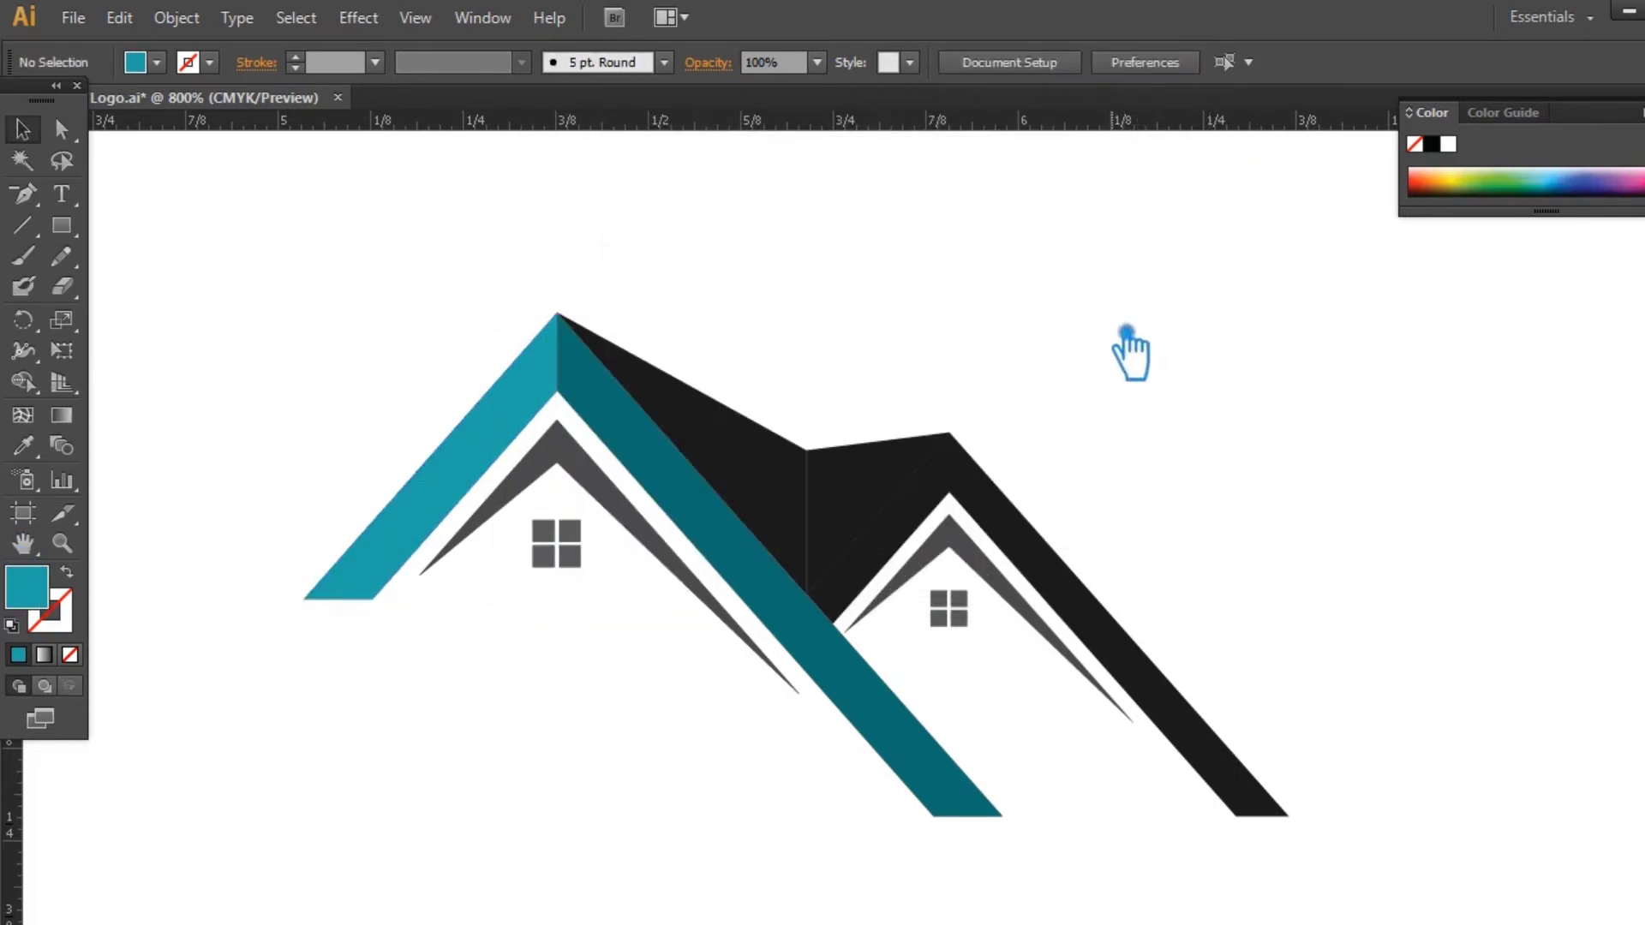
- Eyedropper the light teal onto the dark panel between the peaks, undoing a stray white fill
{"action": "left_click", "coordinate": [740, 433]}
{"action": "key", "text": "i"}
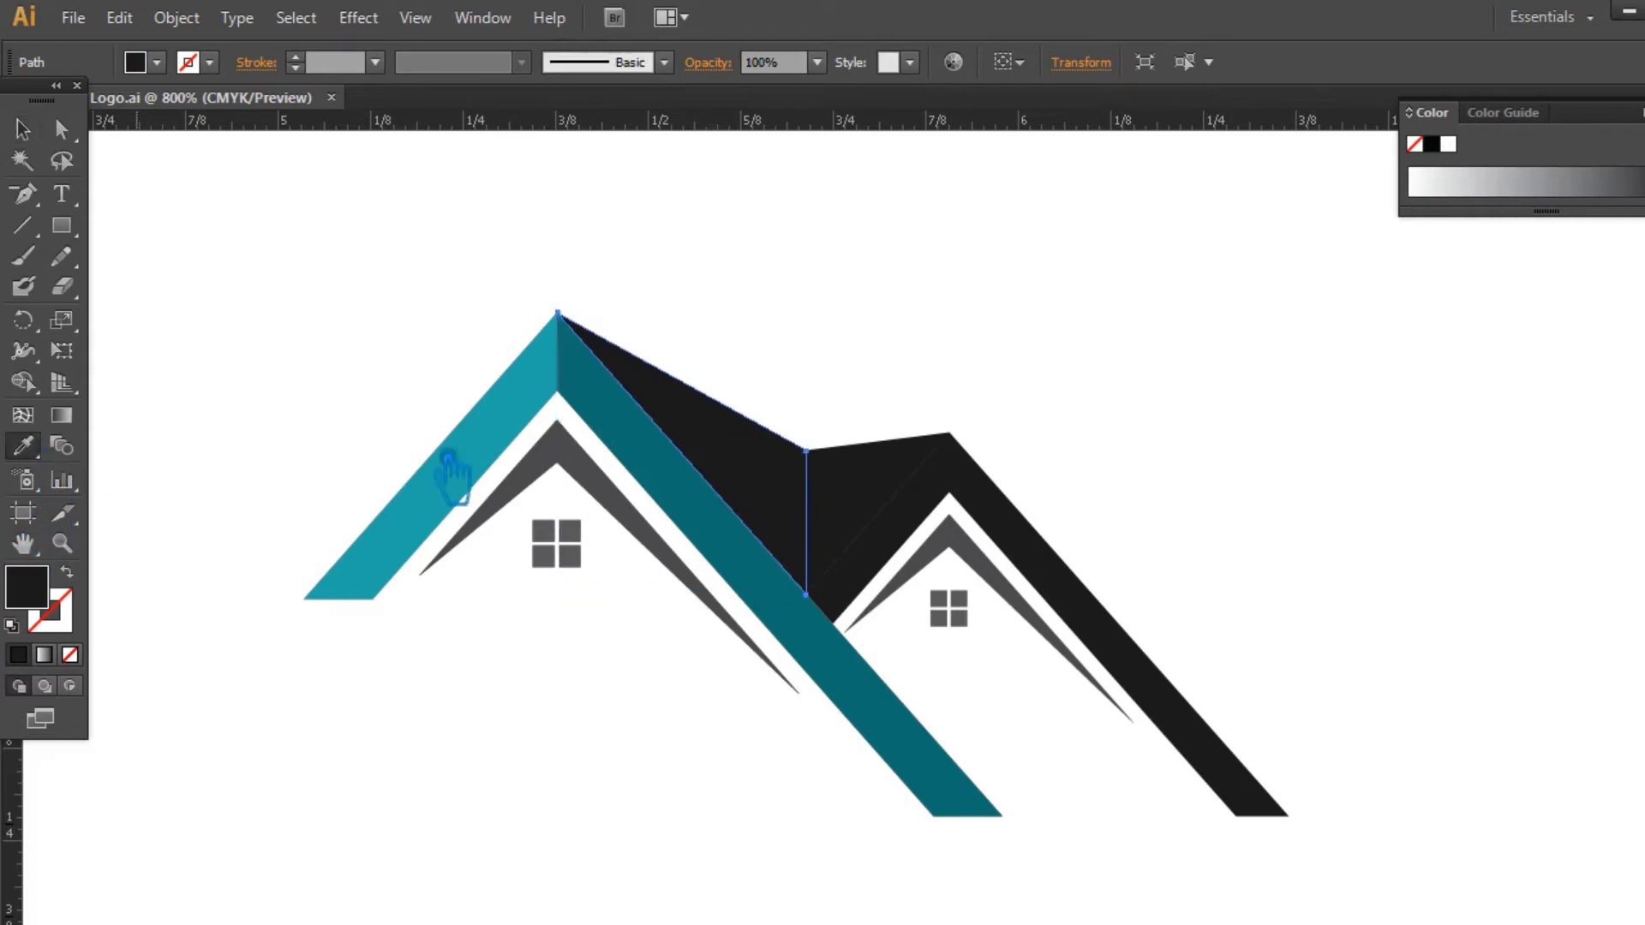
{"action": "left_click", "coordinate": [447, 460]}
{"action": "left_click", "coordinate": [714, 249]}
{"action": "key", "text": "ctrl+z"}
{"action": "key", "text": "v"}
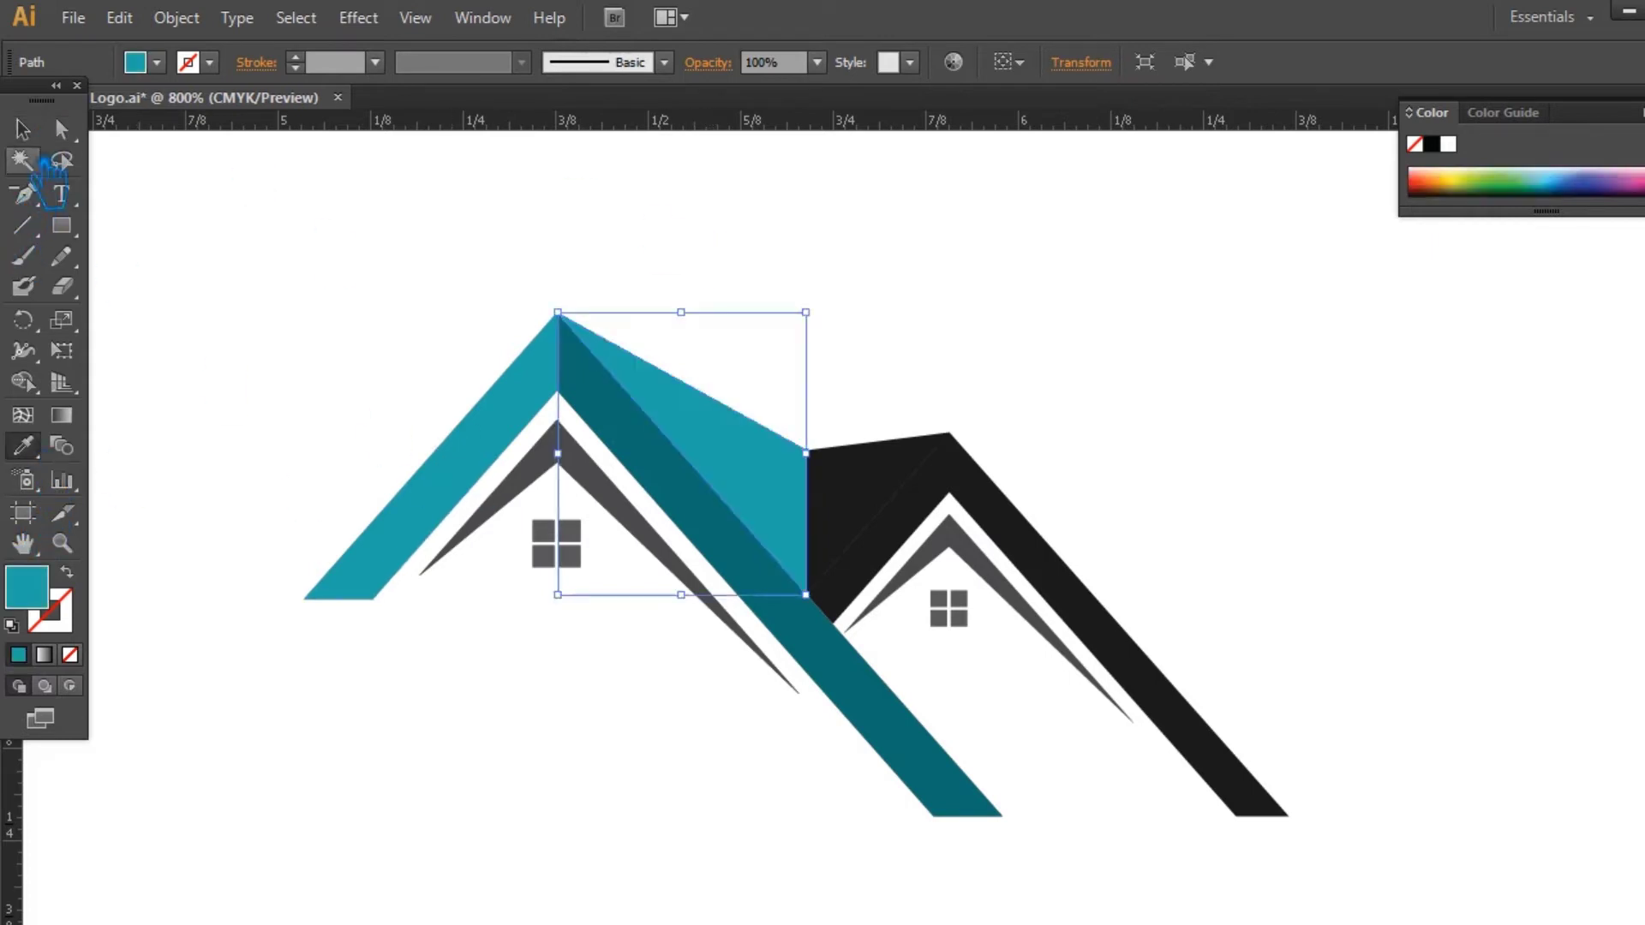
{"action": "left_click", "coordinate": [863, 326]}
- Eyedropper the dark teal onto the black panel at the second peak and save Logo.ai
{"action": "left_click", "coordinate": [891, 527]}
{"action": "left_click", "coordinate": [23, 446]}
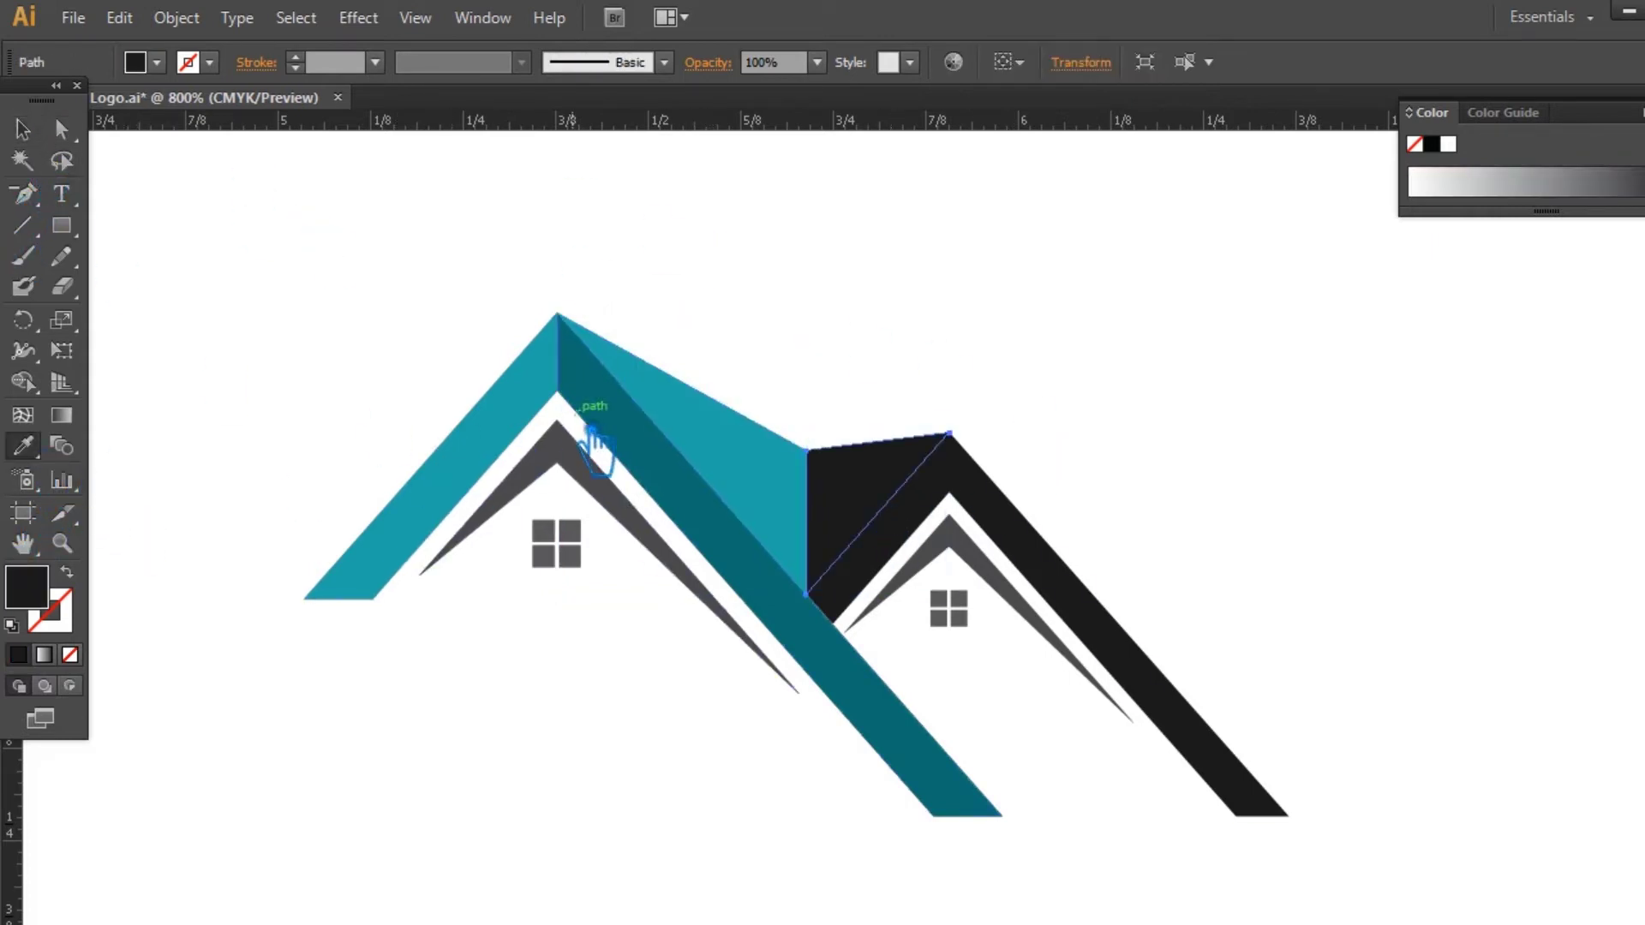
{"action": "left_click", "coordinate": [664, 471]}
{"action": "left_click", "coordinate": [22, 129]}
{"action": "left_click", "coordinate": [985, 342]}
{"action": "left_click", "coordinate": [1010, 522]}
{"action": "left_click", "coordinate": [1169, 389]}
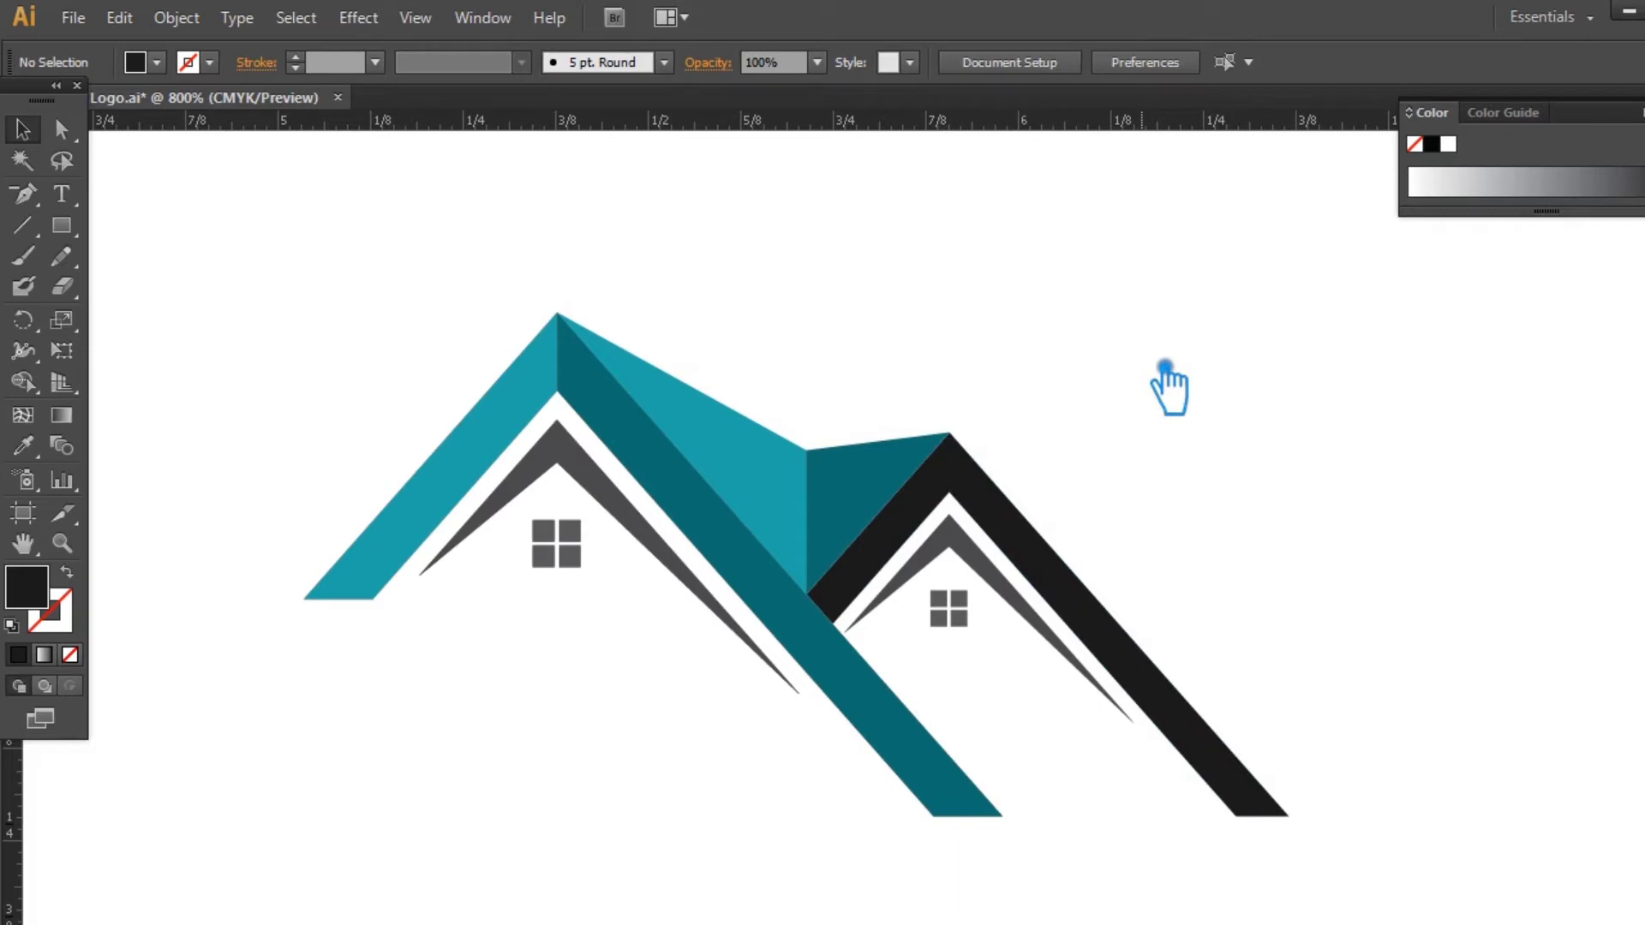
{"action": "key", "text": "ctrl+s"}
{"action": "key", "text": "backslash"}
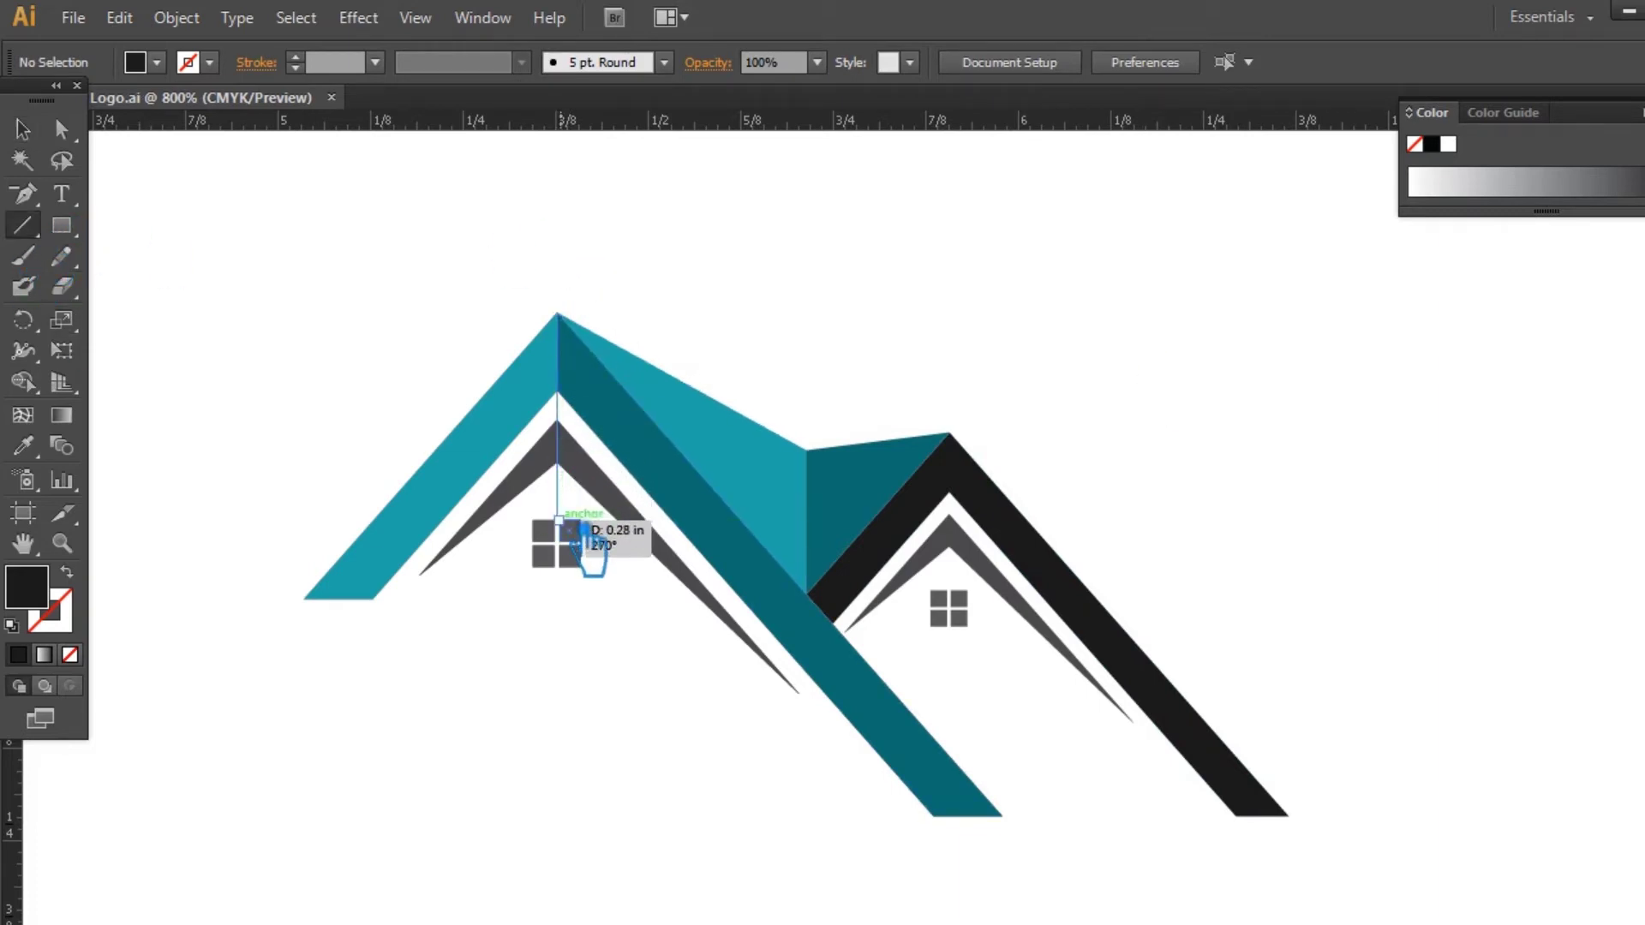
- Draw vertical lines down from the left and second roof peaks
{"action": "left_click_drag", "start_coordinate": [557, 311], "coordinate": [558, 514]}
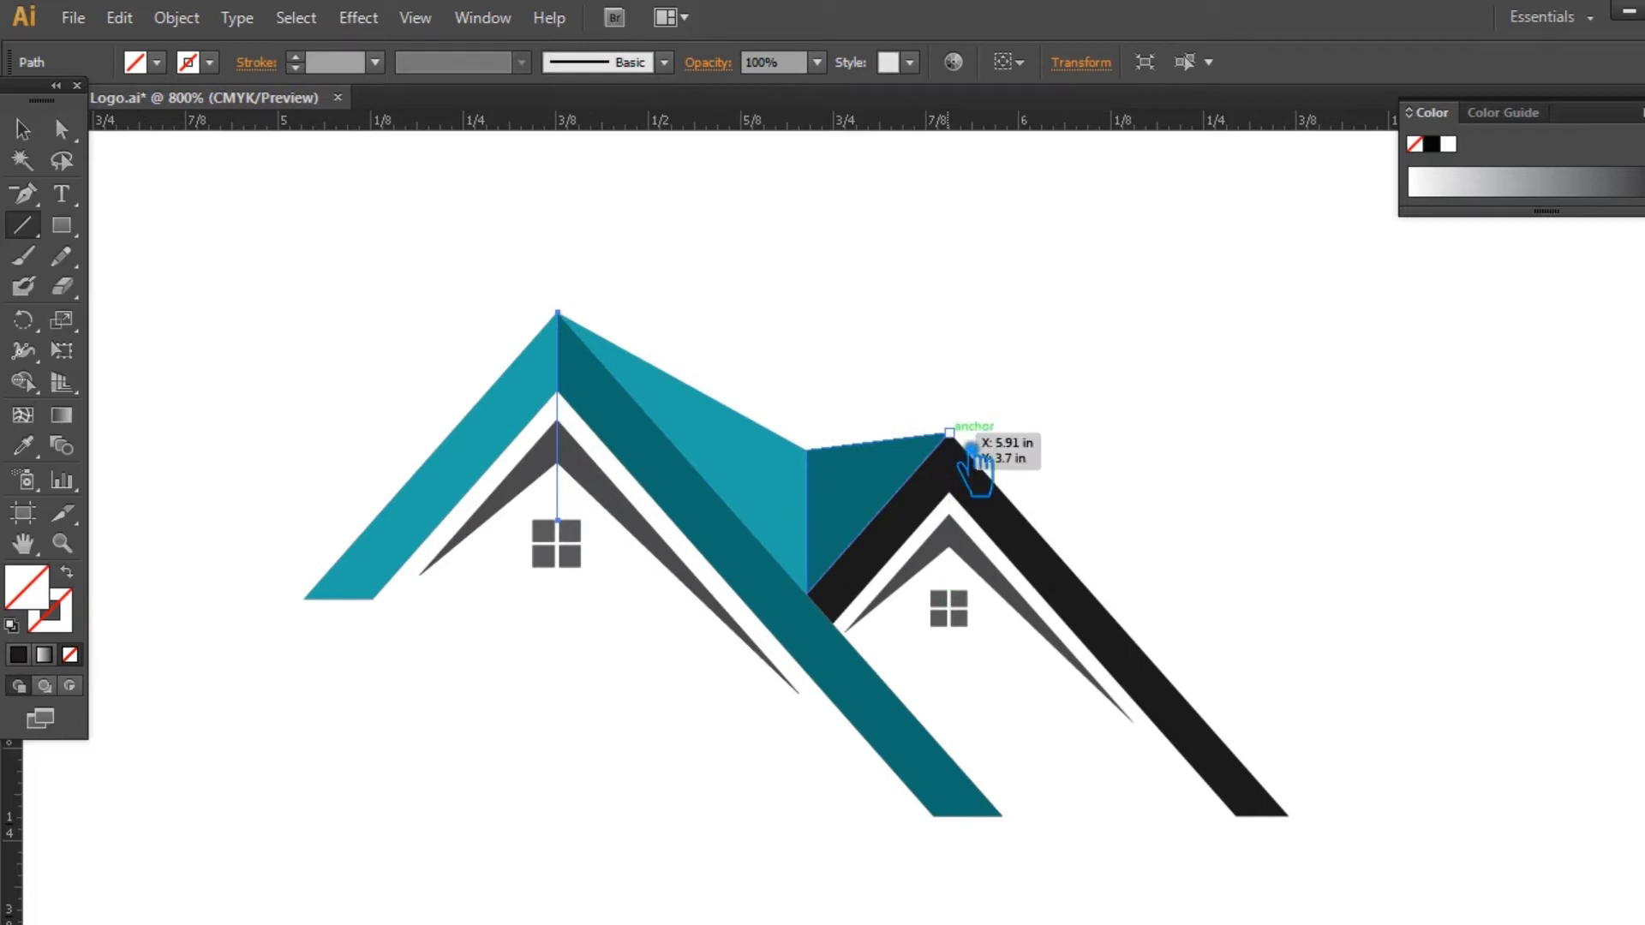
{"action": "left_click_drag", "start_coordinate": [949, 434], "coordinate": [948, 600]}
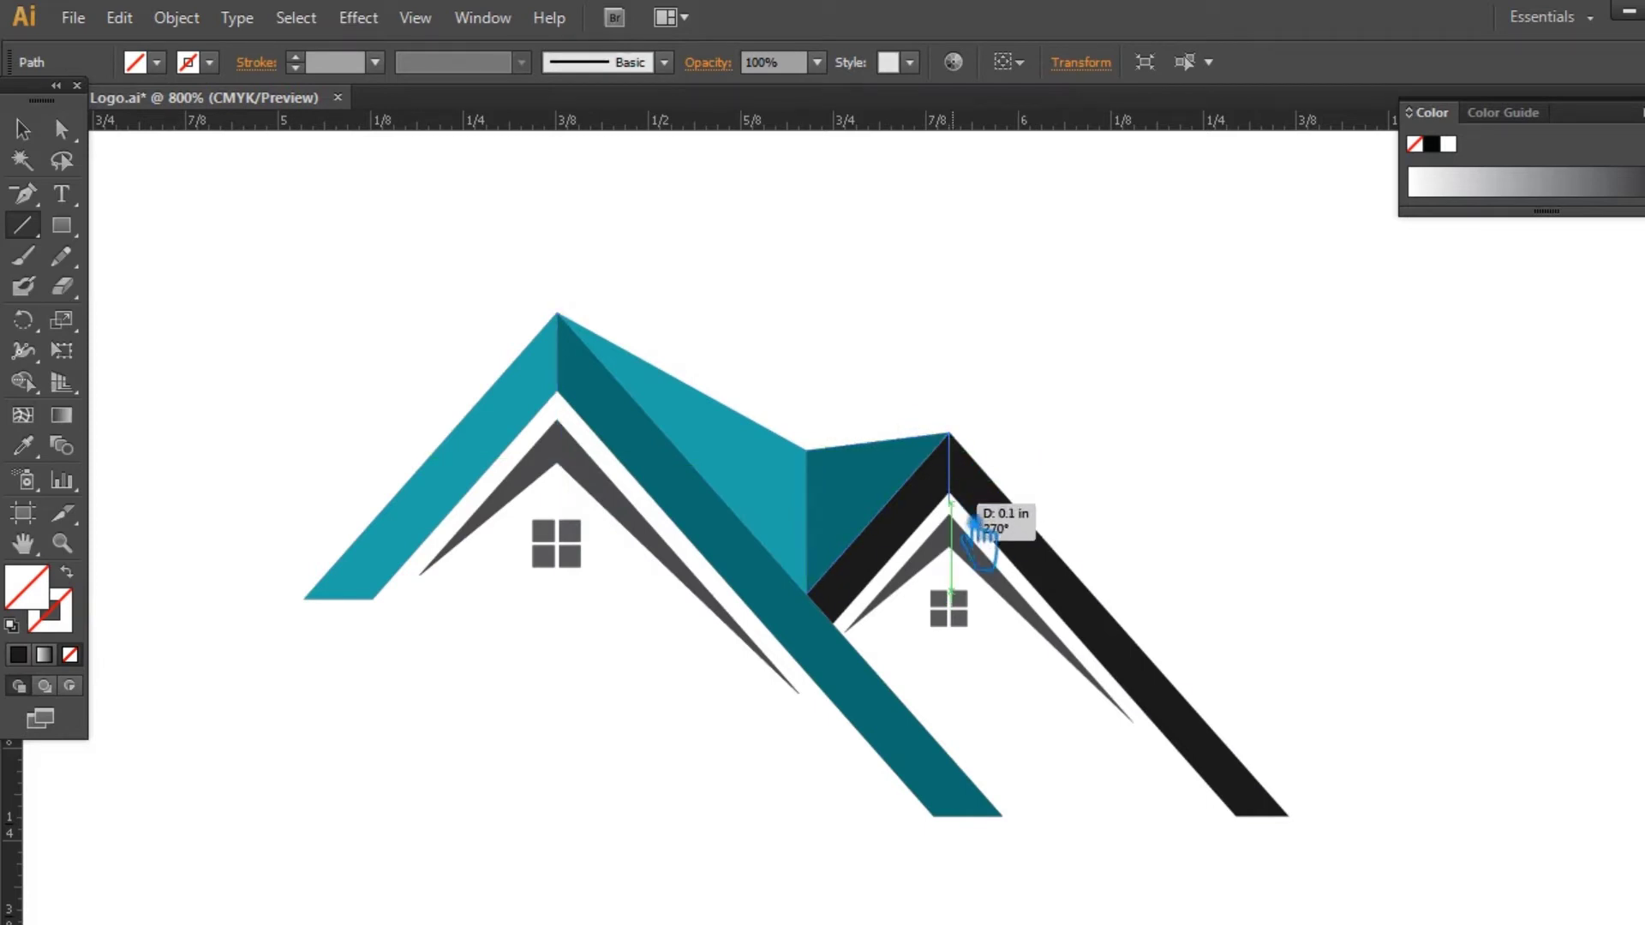
{"action": "left_click_drag", "start_coordinate": [974, 593], "coordinate": [972, 598]}
{"action": "left_click", "coordinate": [23, 130]}
{"action": "left_click", "coordinate": [1039, 369]}
{"action": "left_click_drag", "start_coordinate": [1184, 592], "coordinate": [1186, 441]}
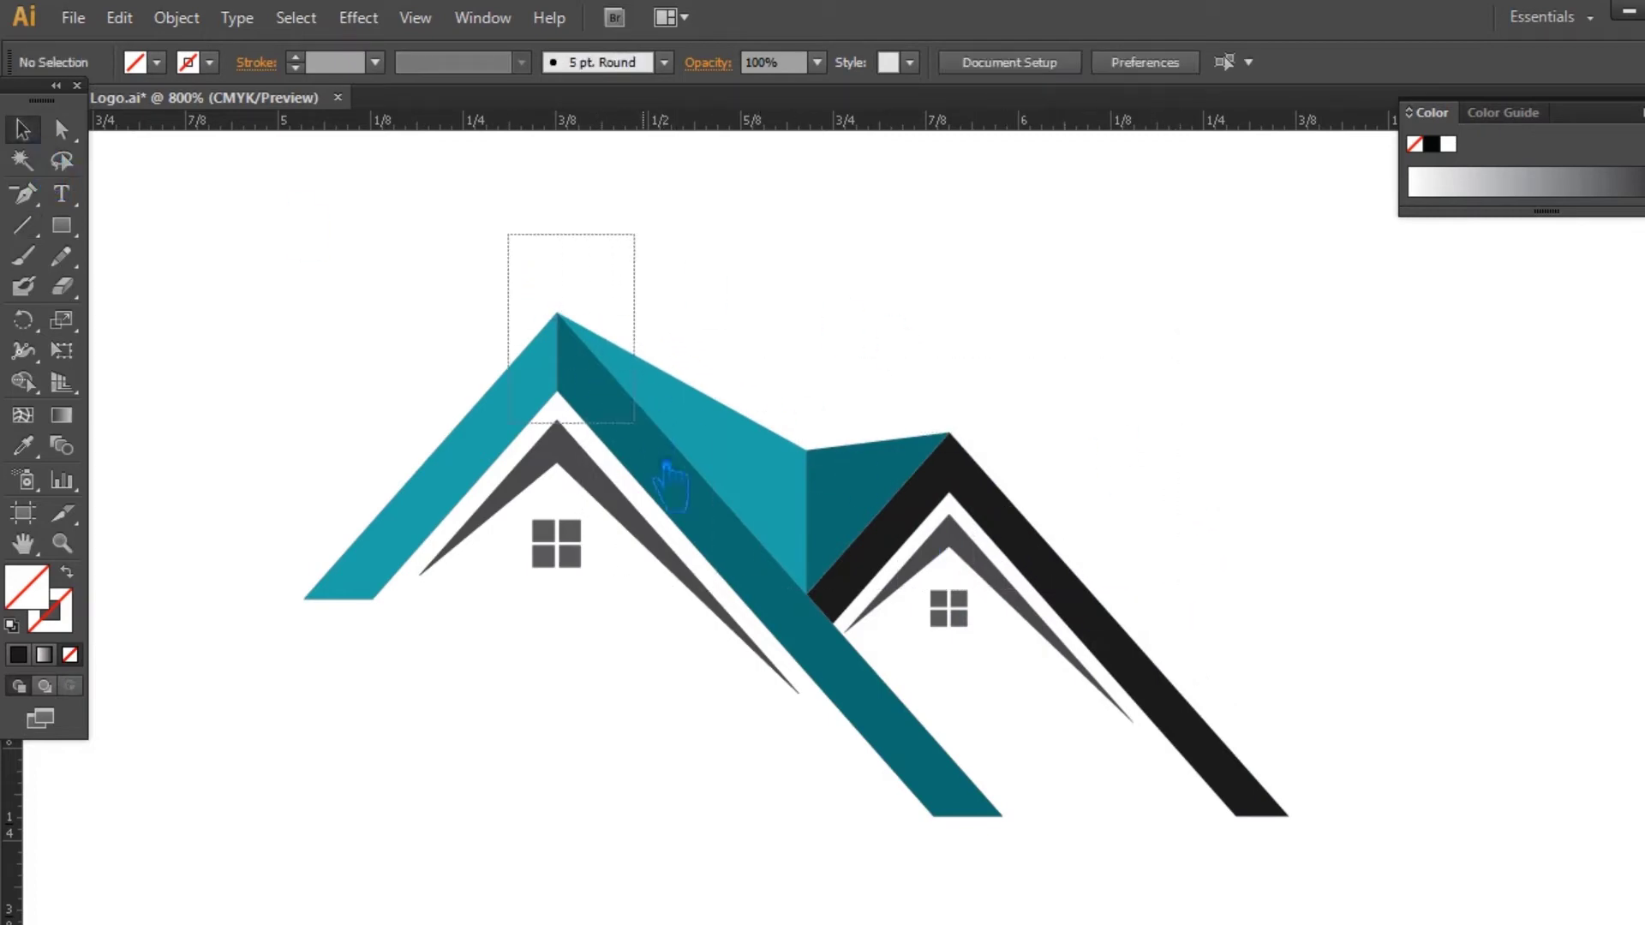
- Select both houses with the lines, apply Pathfinder Divide, and ungroup the pieces
{"action": "left_click_drag", "start_coordinate": [675, 488], "coordinate": [677, 493]}
{"action": "left_click_drag", "start_coordinate": [871, 360], "coordinate": [1028, 599]}
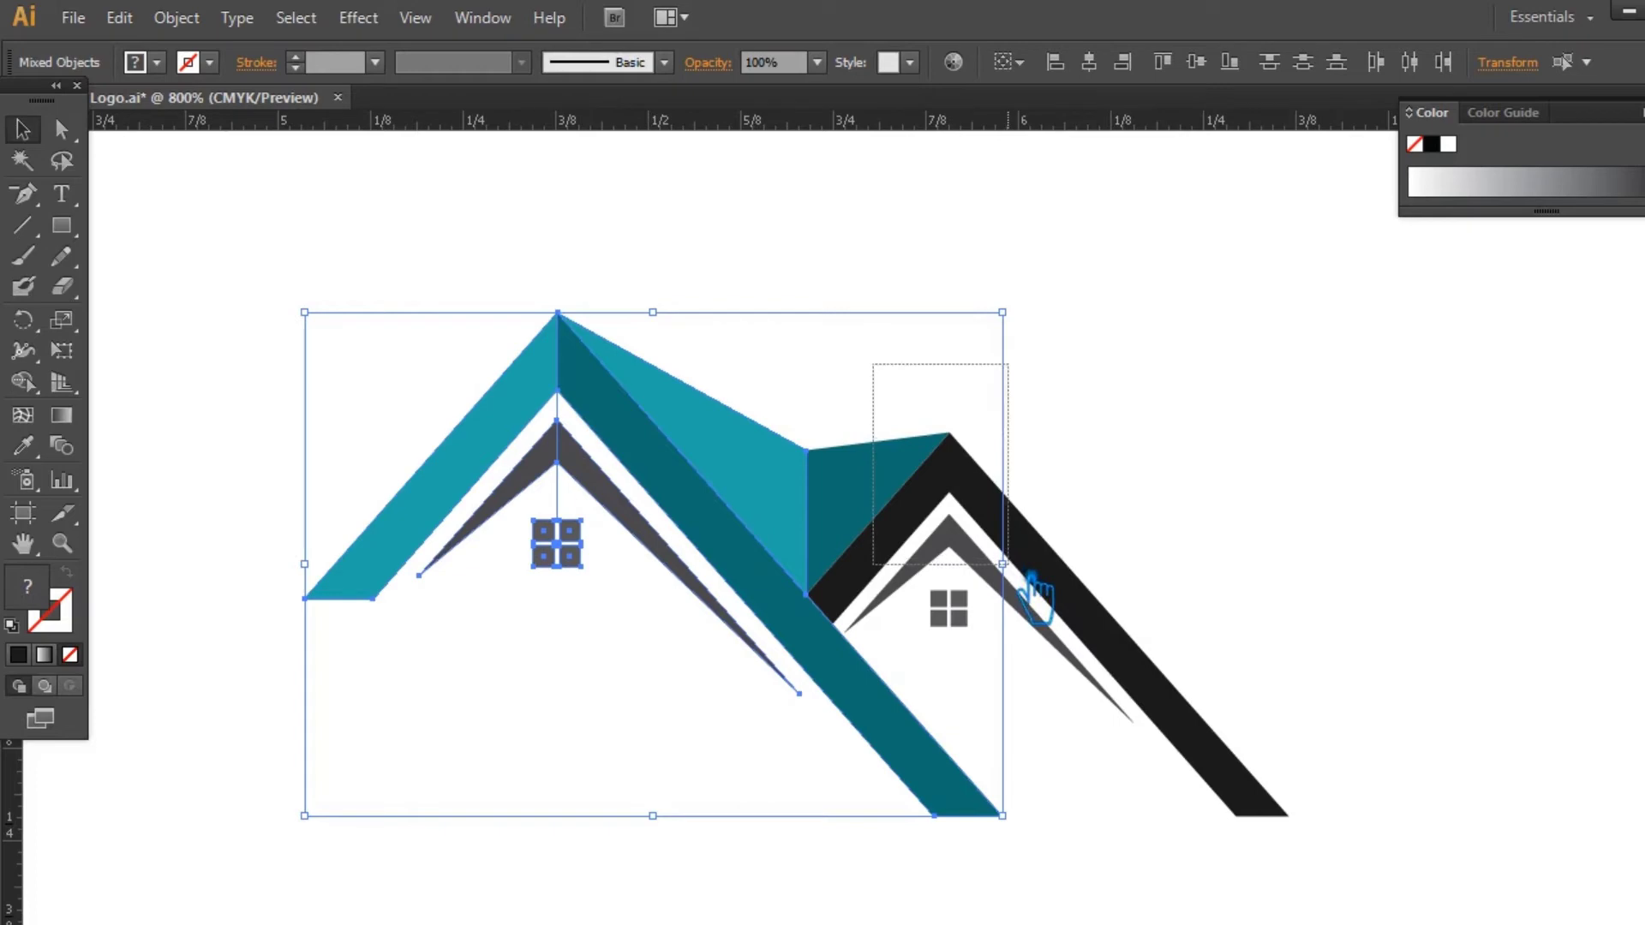
{"action": "key", "text": "shift+ctrl+F9"}
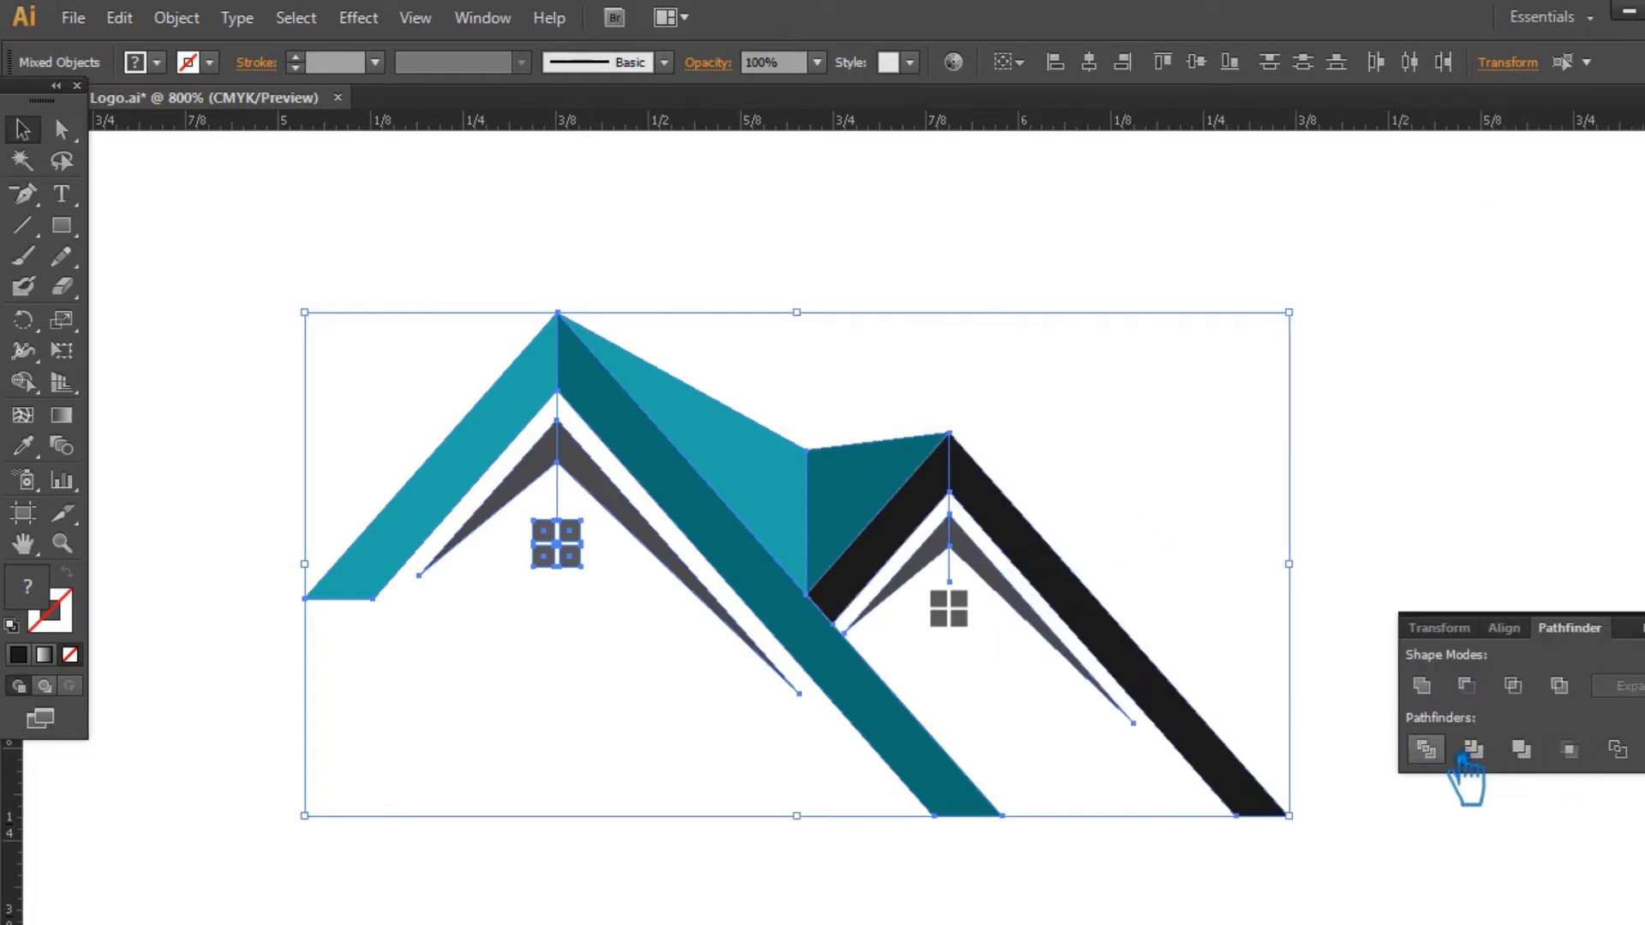
{"action": "left_click", "coordinate": [1448, 753]}
{"action": "left_click", "coordinate": [1536, 513]}
{"action": "right_click", "coordinate": [625, 364]}
{"action": "left_click", "coordinate": [677, 504]}
- Click individual pieces to confirm the grey gable was split at the peak
{"action": "left_click", "coordinate": [488, 331]}
{"action": "left_click", "coordinate": [557, 476]}
{"action": "left_click", "coordinate": [576, 628]}
{"action": "left_click", "coordinate": [532, 479]}
{"action": "left_click", "coordinate": [552, 510]}
{"action": "right_click", "coordinate": [567, 557]}
{"action": "left_click", "coordinate": [577, 595]}
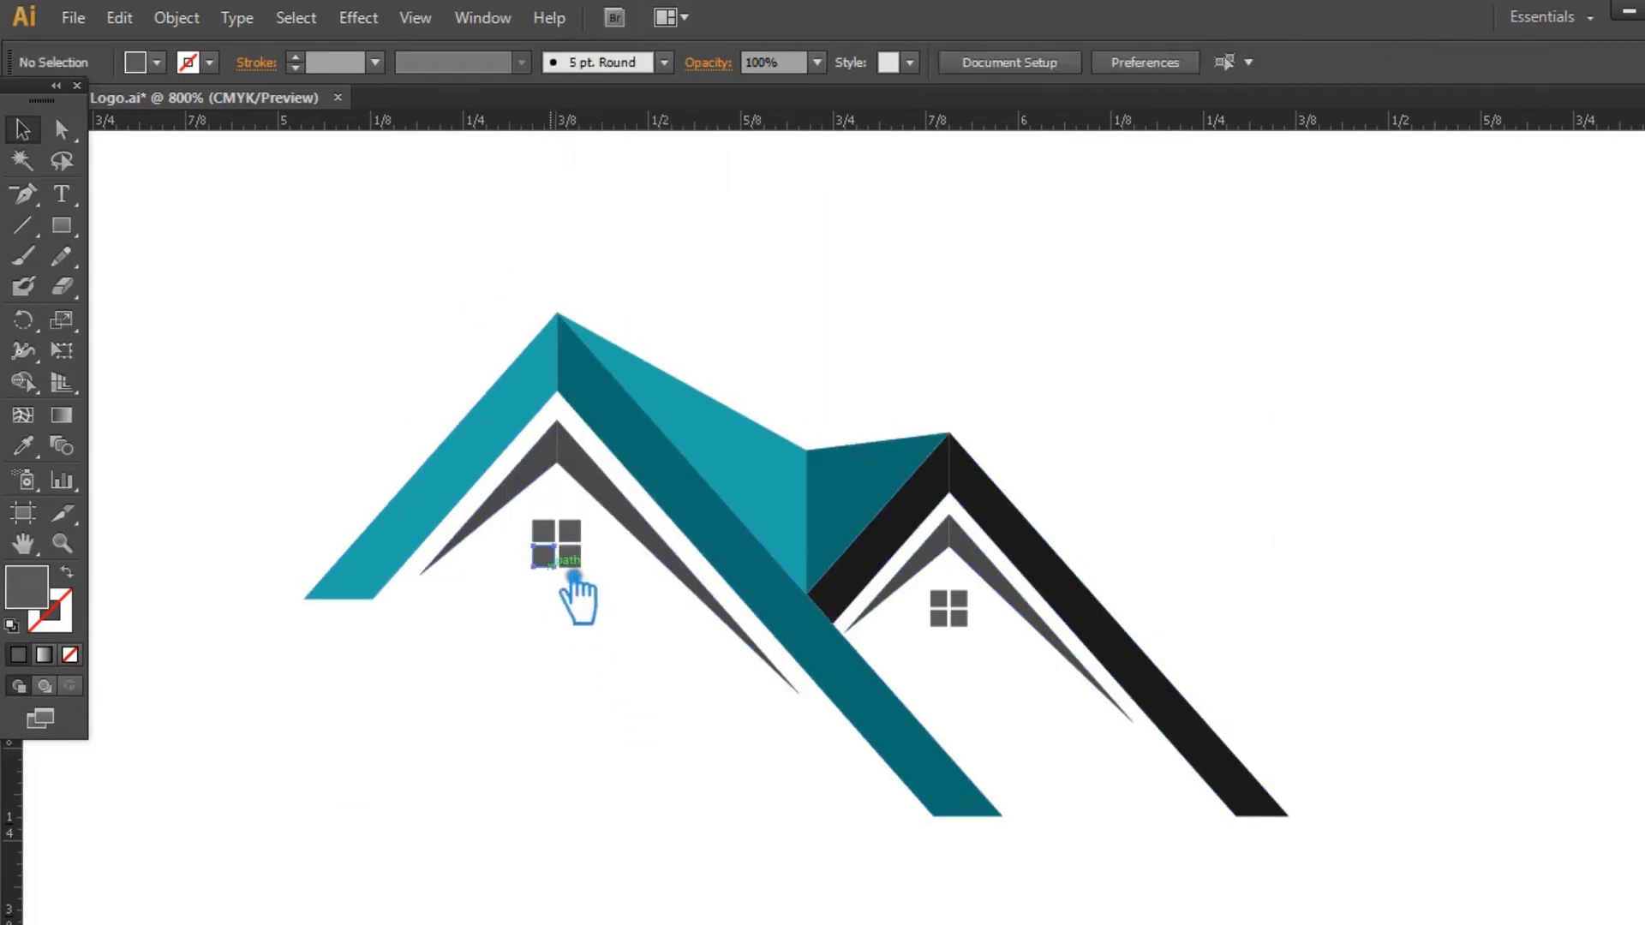
{"action": "left_click_drag", "start_coordinate": [528, 548], "coordinate": [512, 506]}
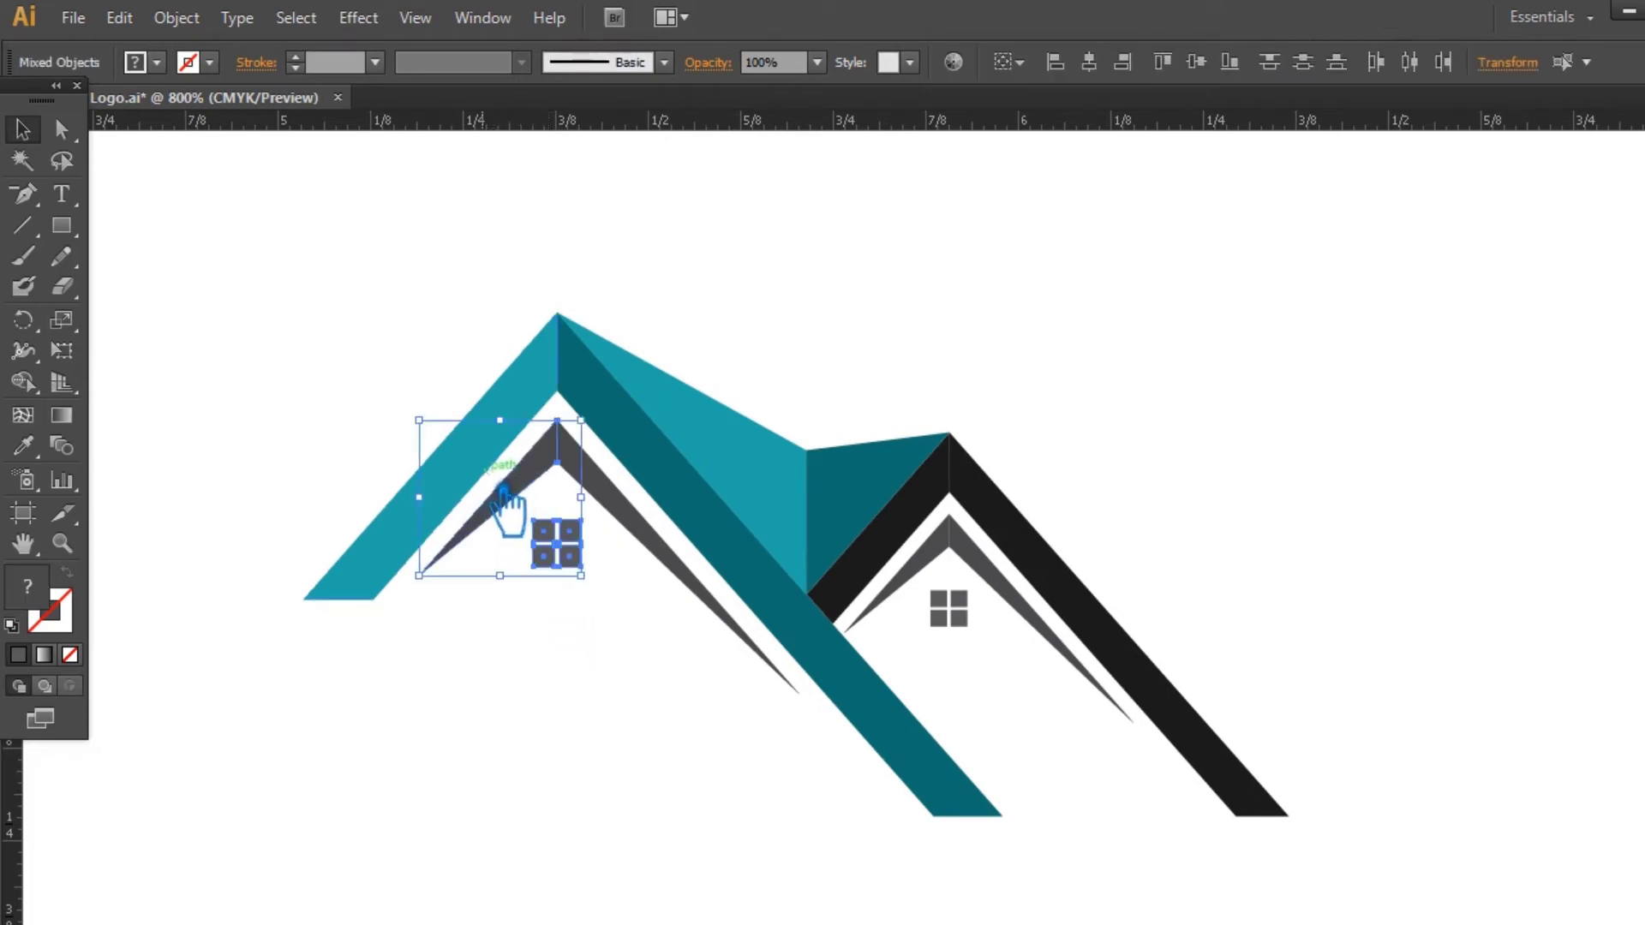
{"action": "left_click", "coordinate": [575, 558]}
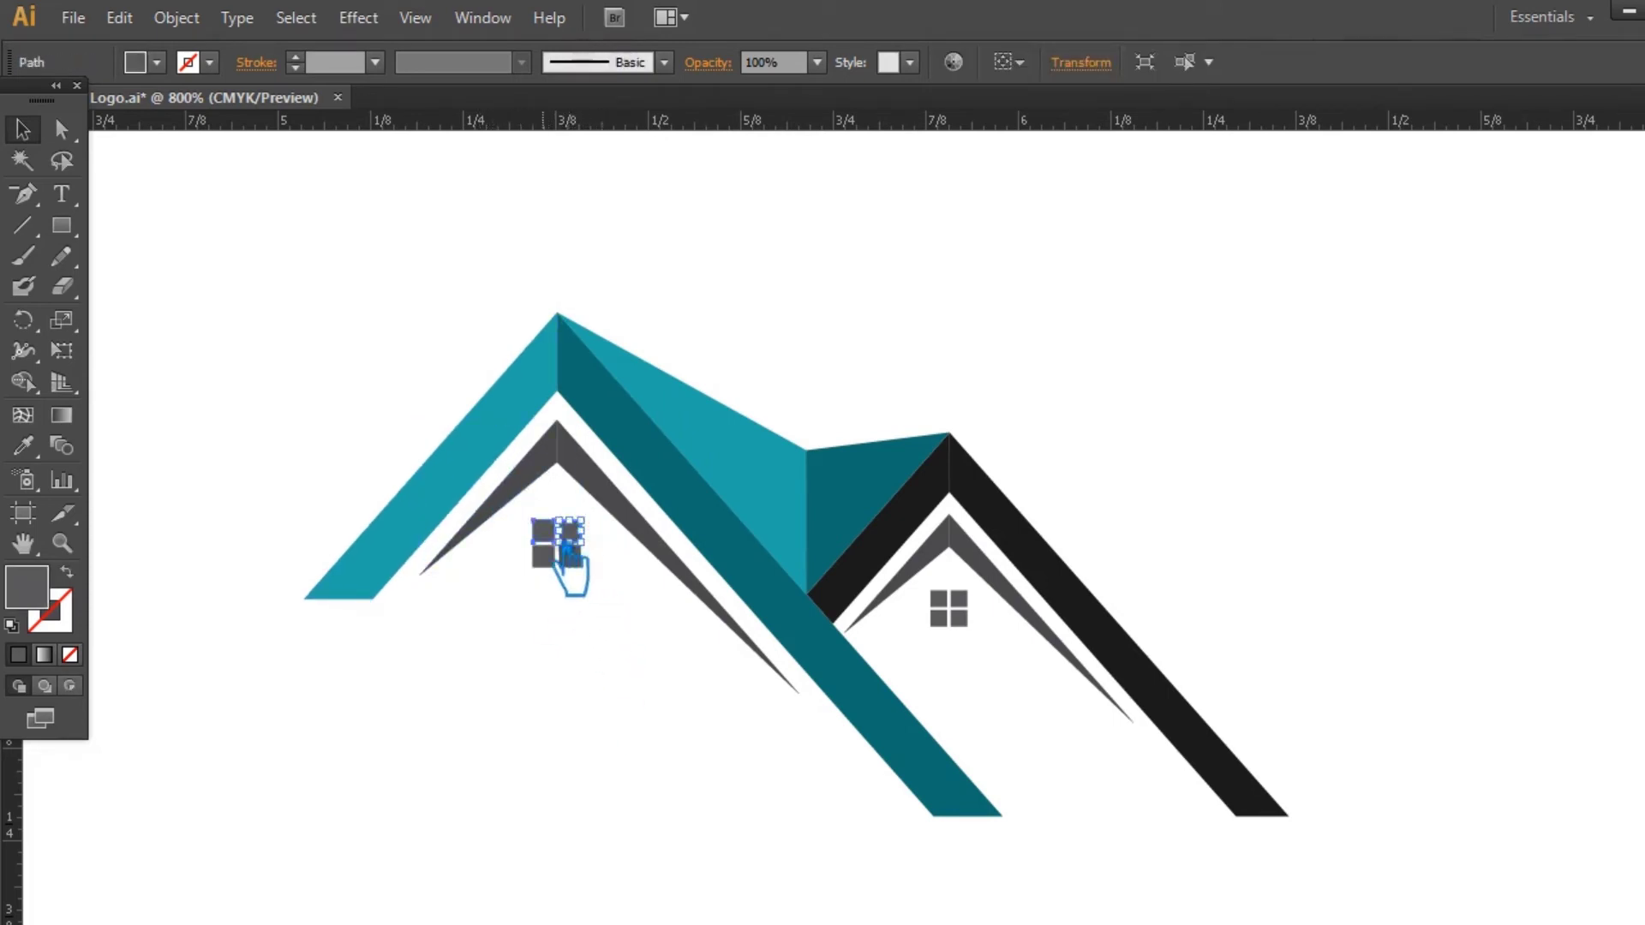
{"action": "left_click", "coordinate": [561, 574]}
{"action": "left_click", "coordinate": [566, 600]}
{"action": "left_click", "coordinate": [576, 557]}
{"action": "left_click", "coordinate": [602, 540]}
{"action": "left_click_drag", "start_coordinate": [595, 551], "coordinate": [504, 605]}
{"action": "left_click", "coordinate": [548, 591]}
{"action": "key", "text": "ctrl+equal"}
{"action": "key", "text": "ctrl+equal"}
{"action": "key", "text": "ctrl+equal"}
{"action": "key", "text": "ctrl+equal"}
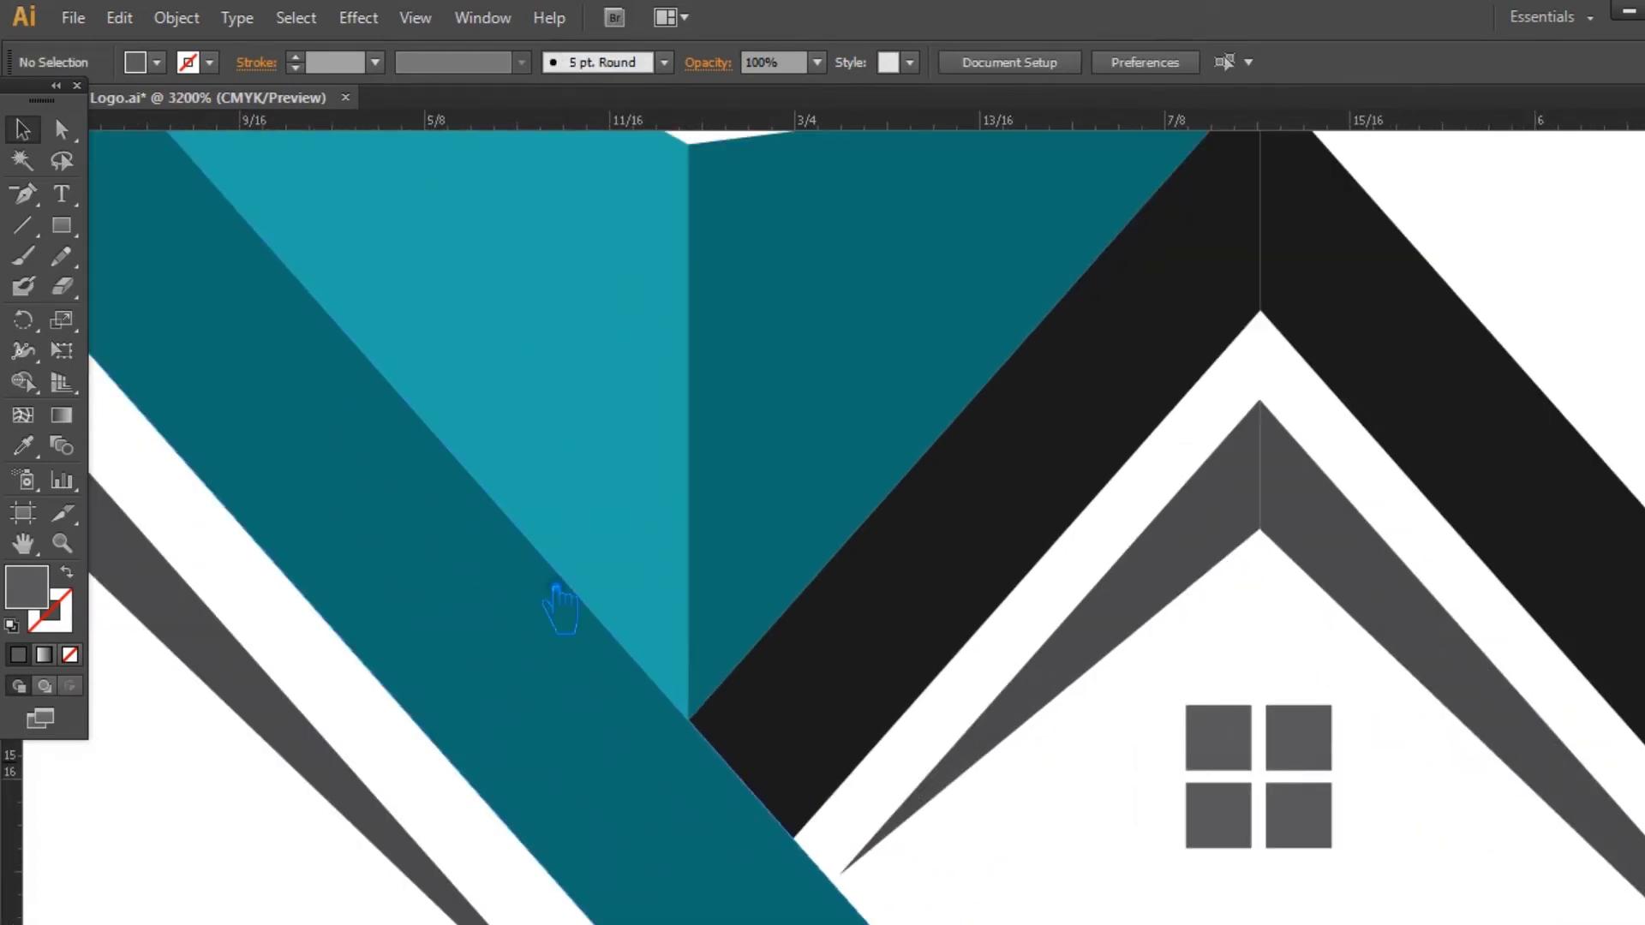
{"action": "left_click_drag", "start_coordinate": [558, 606], "coordinate": [1211, 543]}
{"action": "left_click", "coordinate": [674, 514]}
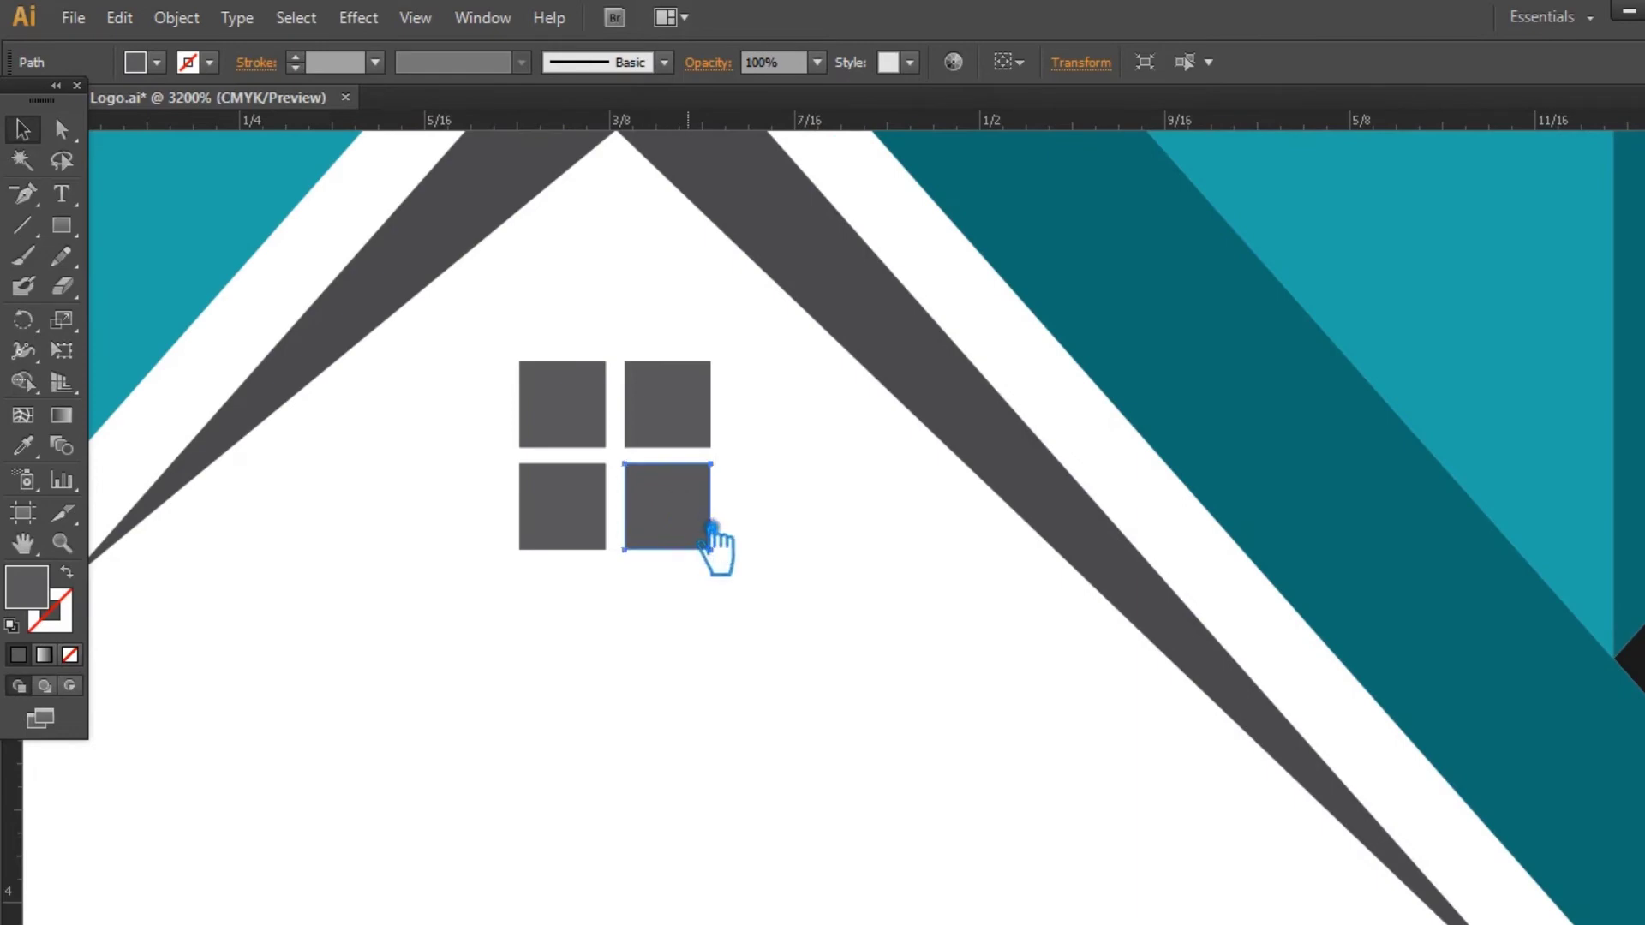
{"action": "left_click", "coordinate": [676, 419], "text": "shift"}
{"action": "left_click", "coordinate": [598, 432], "text": "shift"}
{"action": "left_click", "coordinate": [572, 526], "text": "shift"}
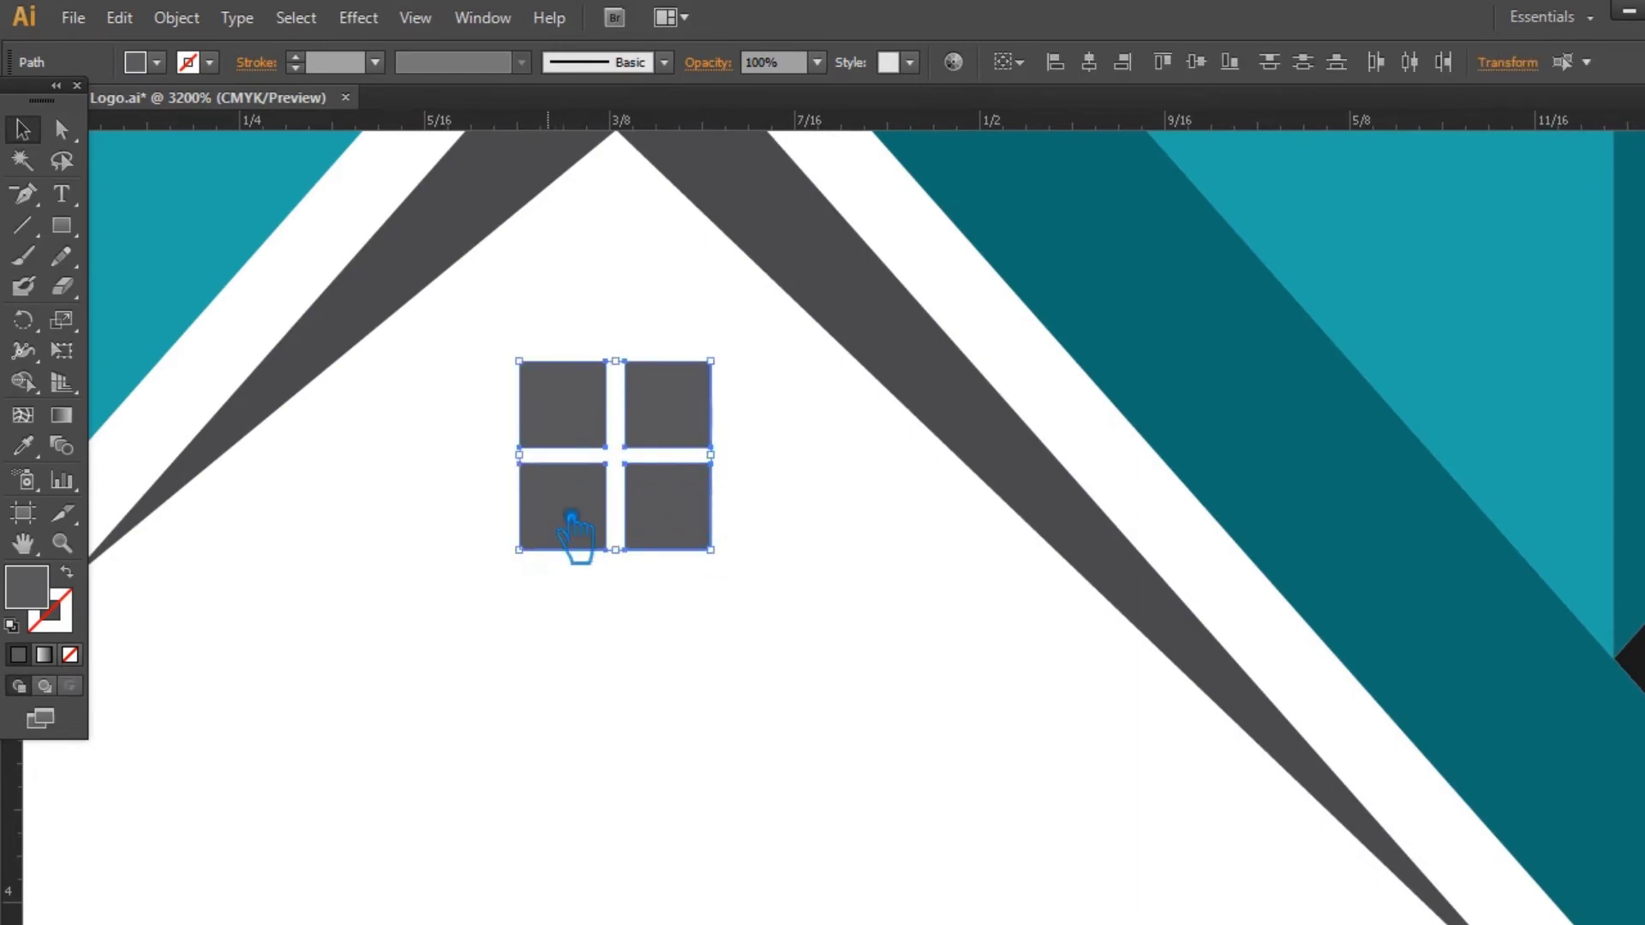
{"action": "key", "text": "ctrl+g"}
{"action": "left_click", "coordinate": [745, 628]}
{"action": "left_click", "coordinate": [581, 507]}
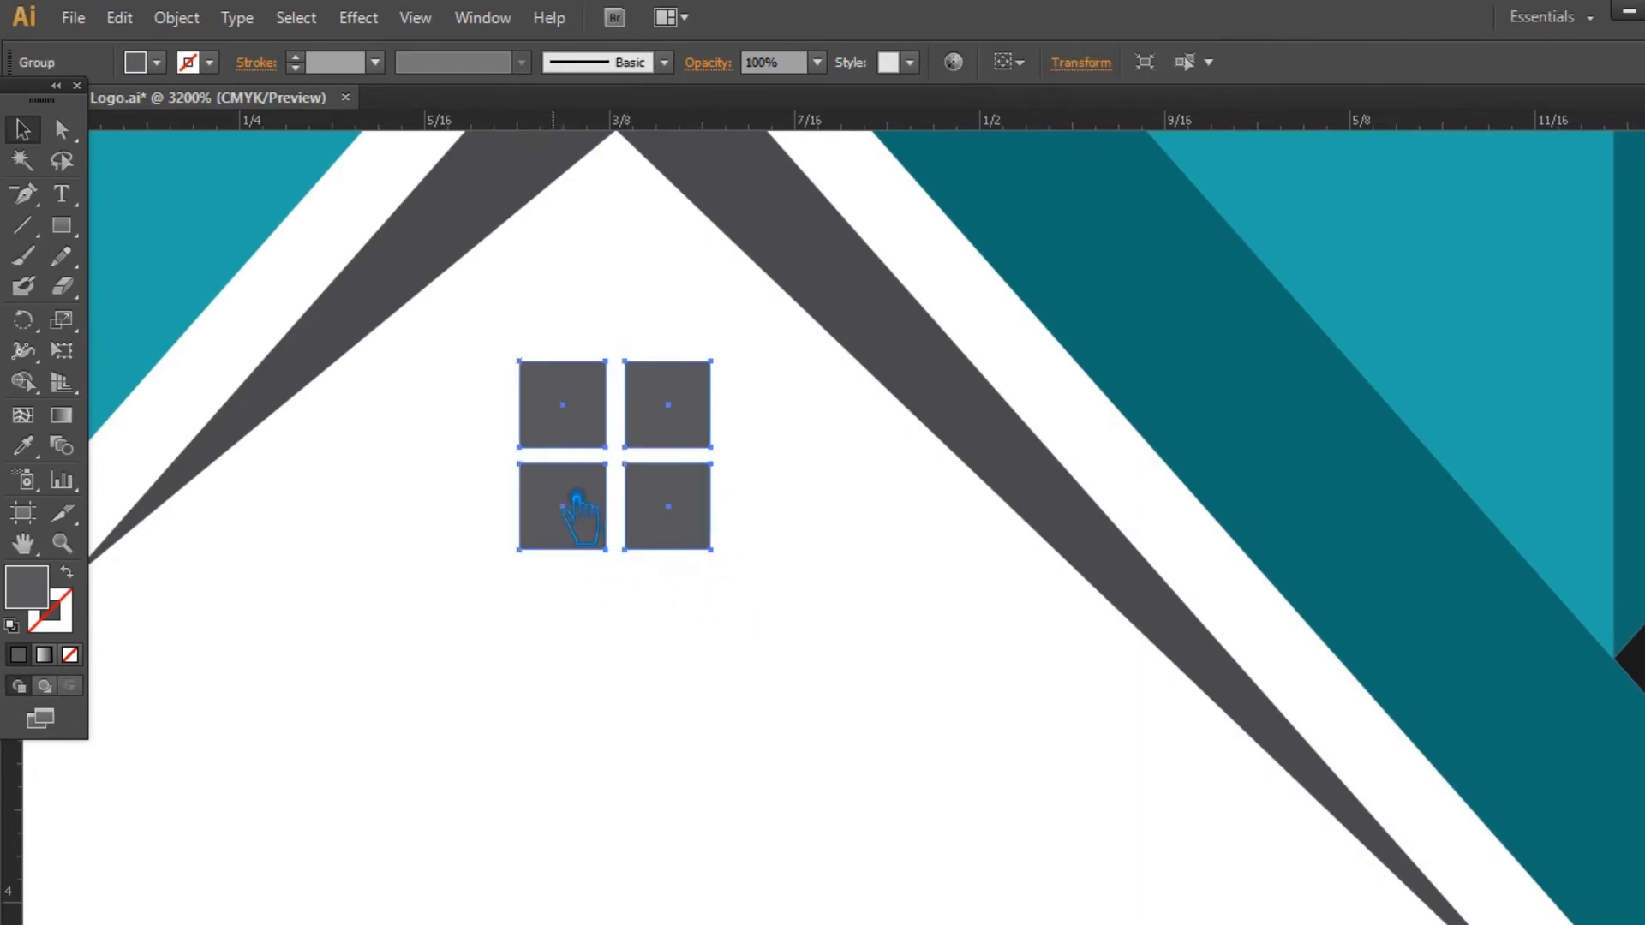
{"action": "key", "text": "Delete"}
{"action": "left_click_drag", "start_coordinate": [754, 577], "coordinate": [456, 337]}
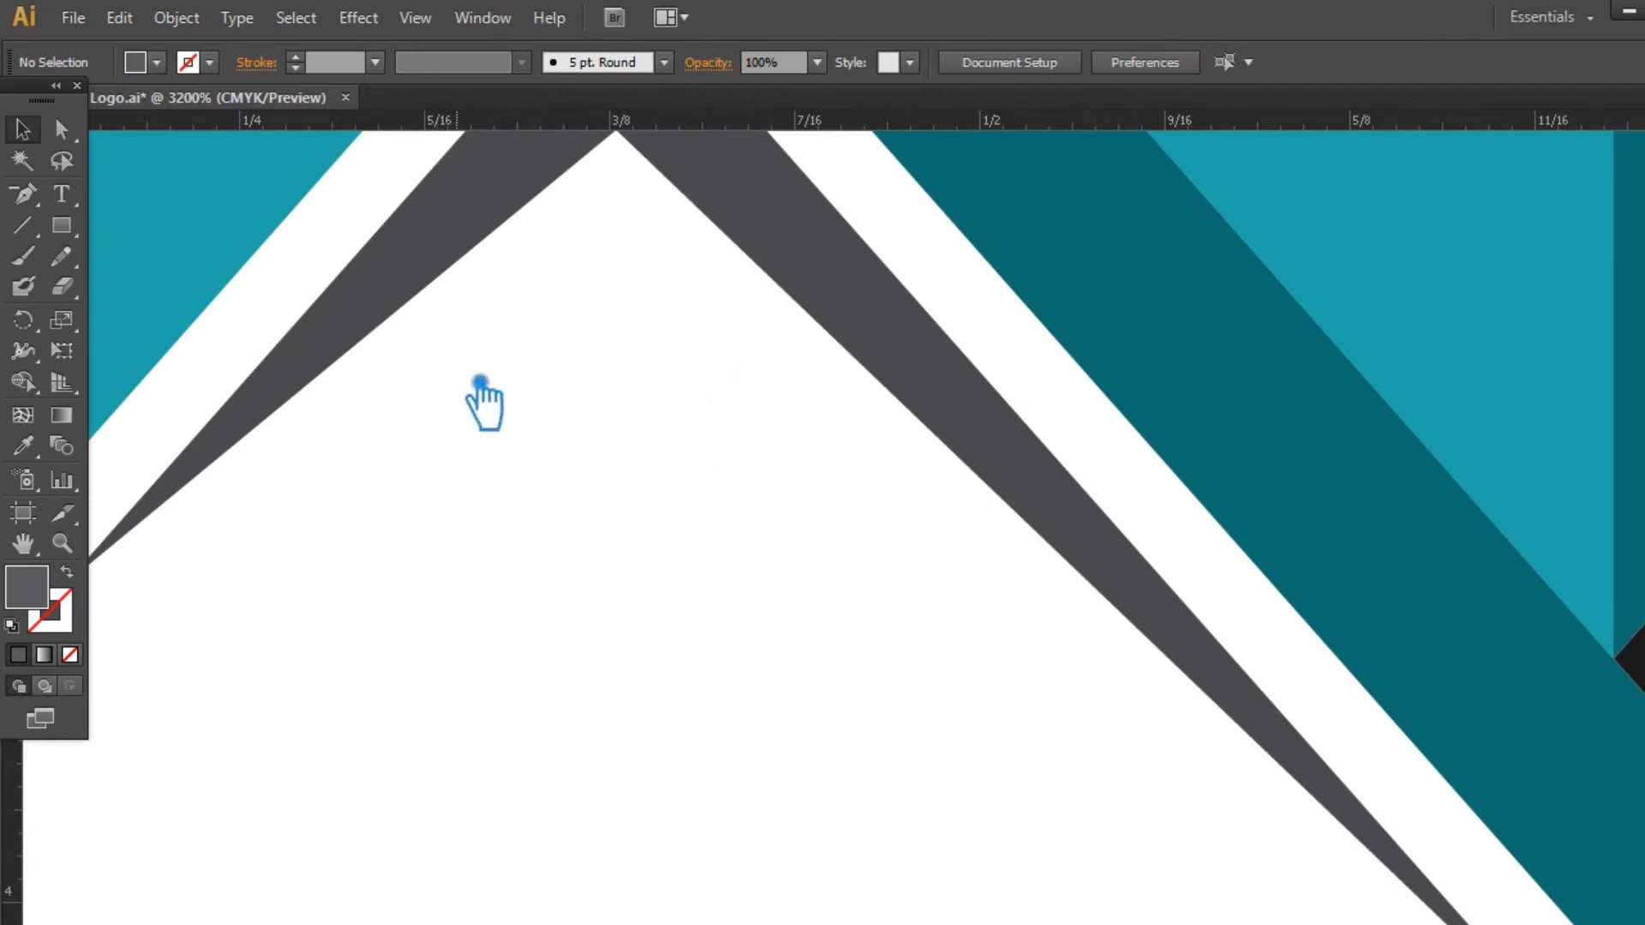
{"action": "key", "text": "ctrl+z"}
{"action": "right_click", "coordinate": [663, 431]}
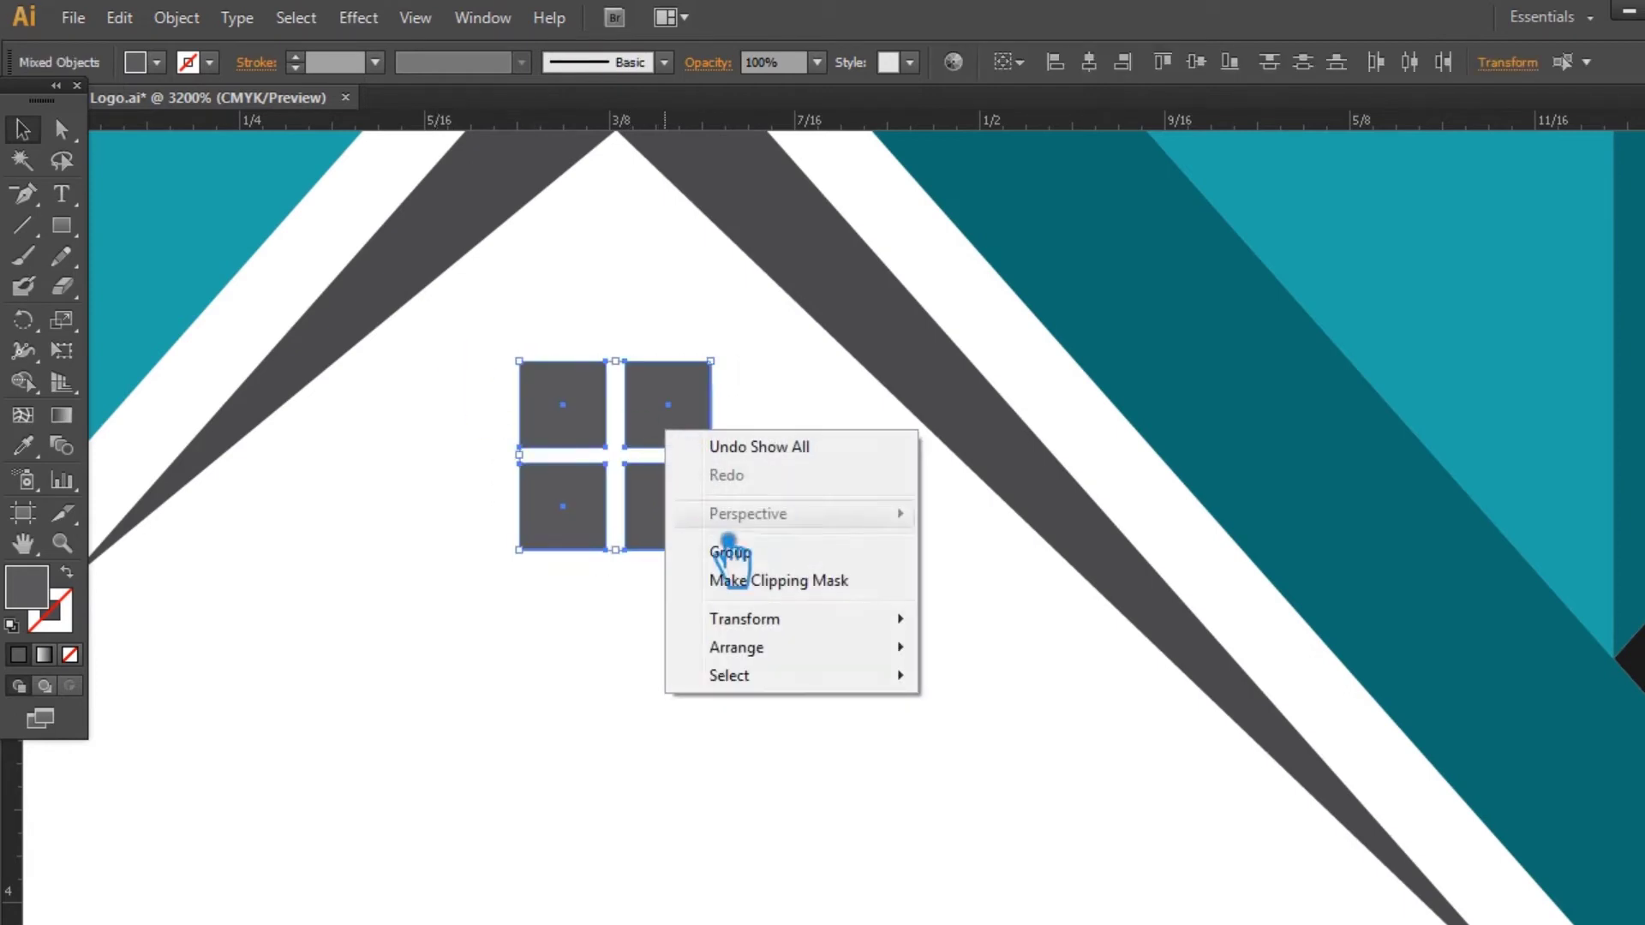
{"action": "left_click", "coordinate": [703, 599]}
{"action": "left_click", "coordinate": [668, 540]}
{"action": "left_click_drag", "start_coordinate": [612, 546], "coordinate": [601, 367]}
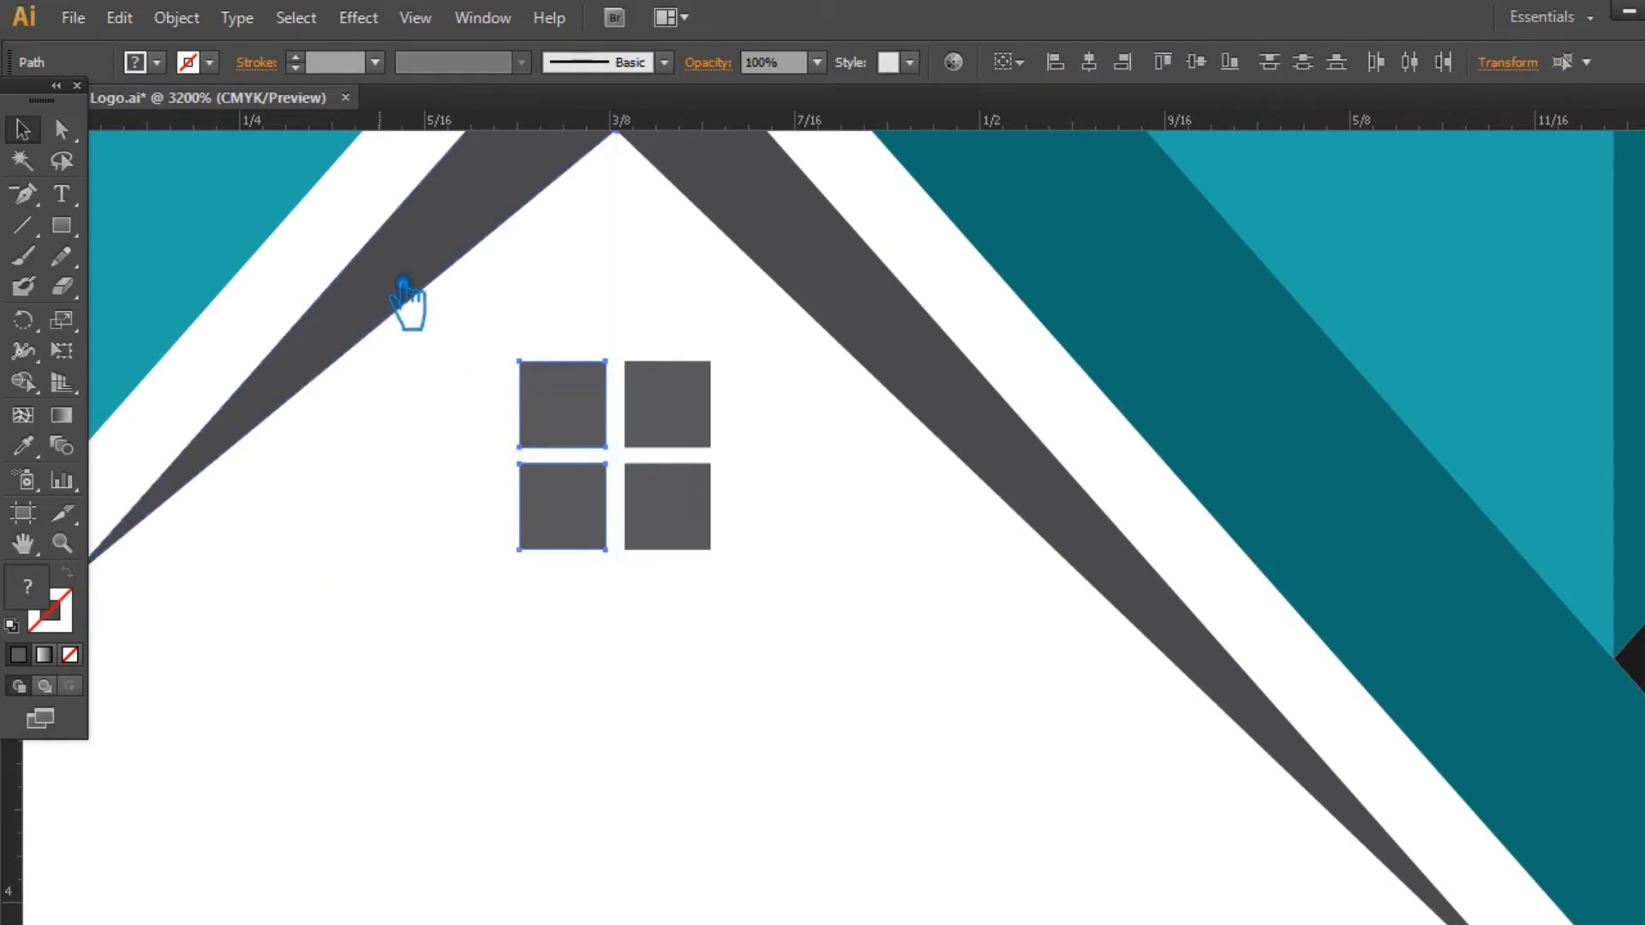
- Group the two left window panes with the gable half and fill them a mid grey
{"action": "key", "text": "ctrl+g"}
{"action": "key", "text": "ctrl+minus"}
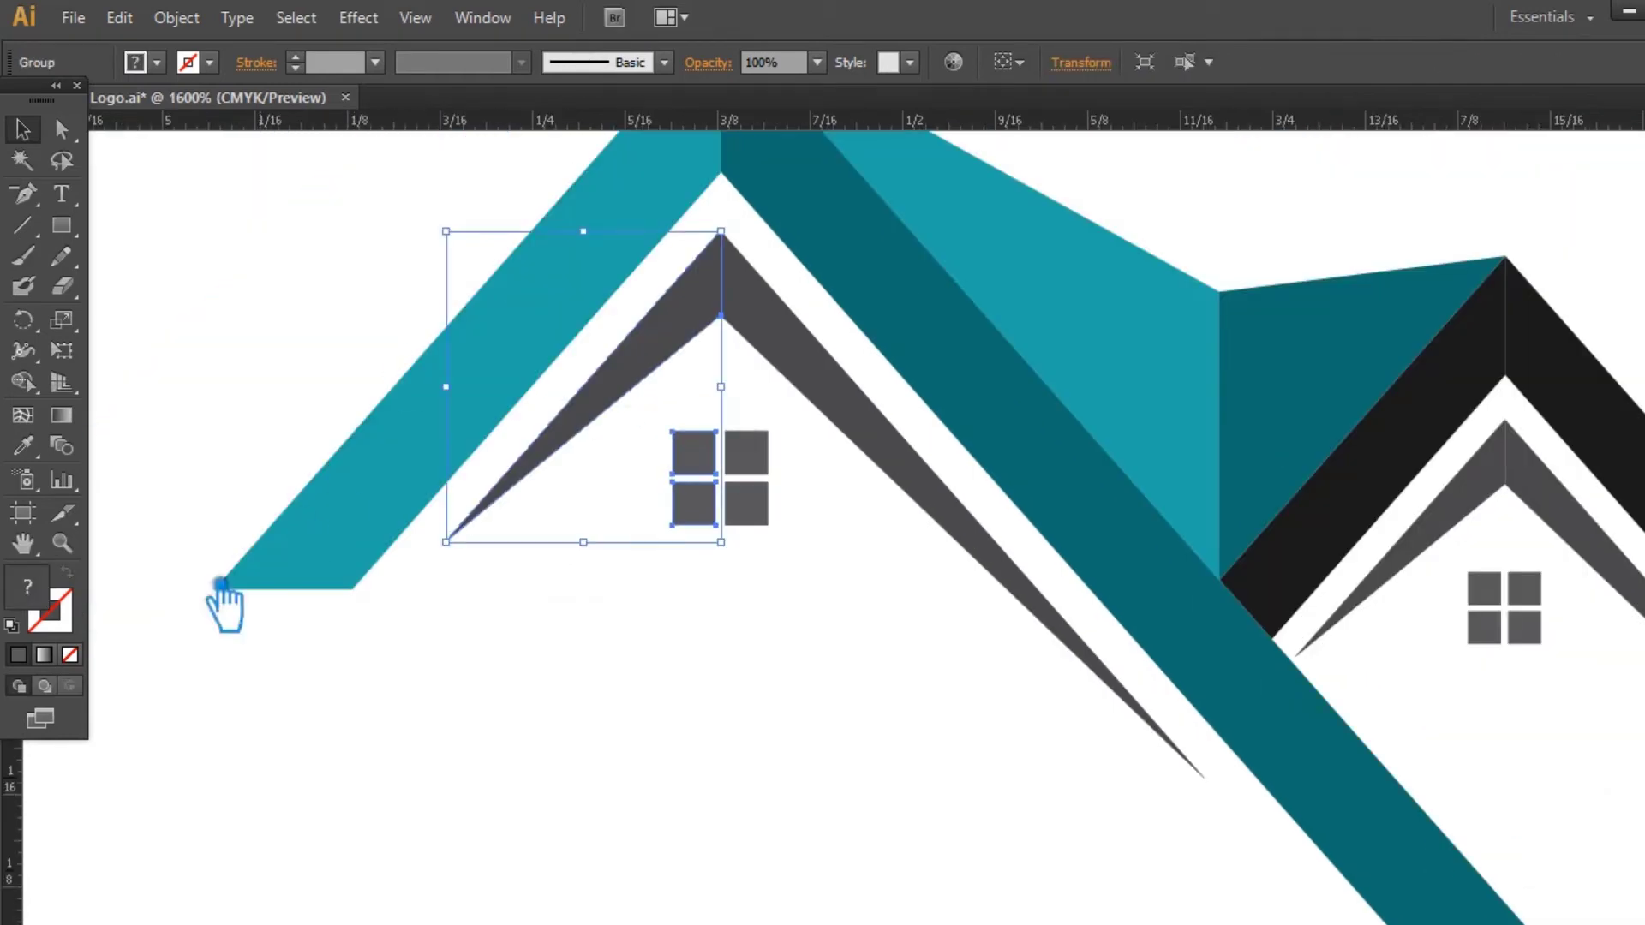
{"action": "double_click", "coordinate": [47, 610]}
{"action": "left_click_drag", "start_coordinate": [588, 470], "coordinate": [536, 381]}
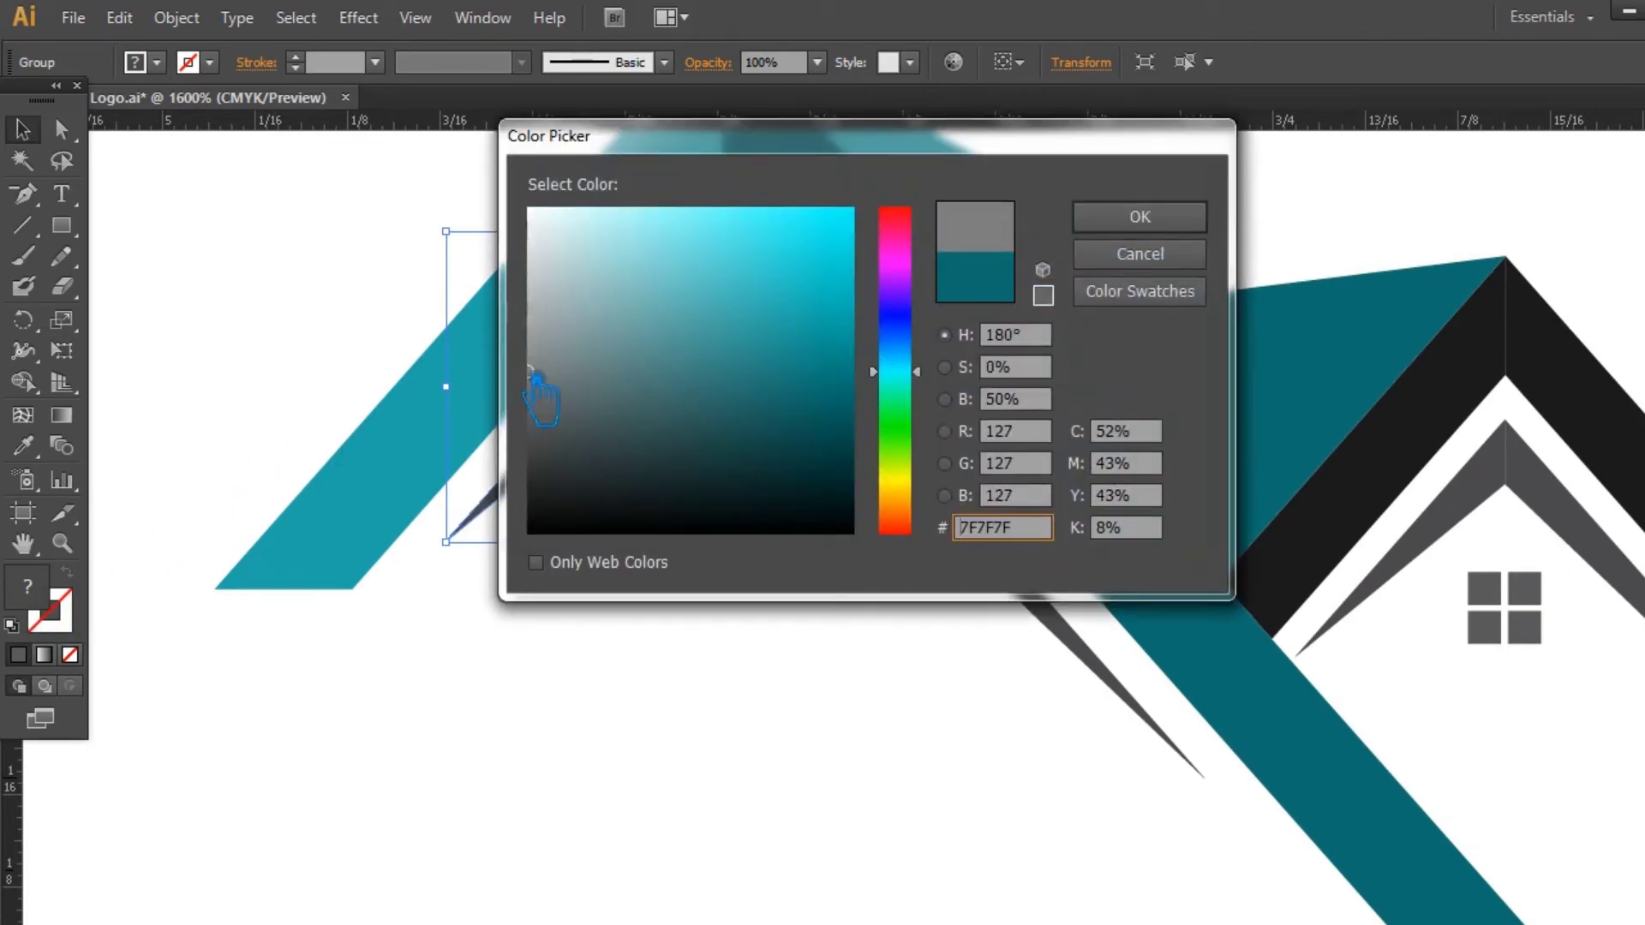
{"action": "left_click", "coordinate": [1139, 217]}
{"action": "left_click", "coordinate": [848, 677]}
- Adjust the group's grey to #7F7F7F, then select the right house's gable and panes
{"action": "left_click", "coordinate": [717, 462]}
{"action": "double_click", "coordinate": [44, 604]}
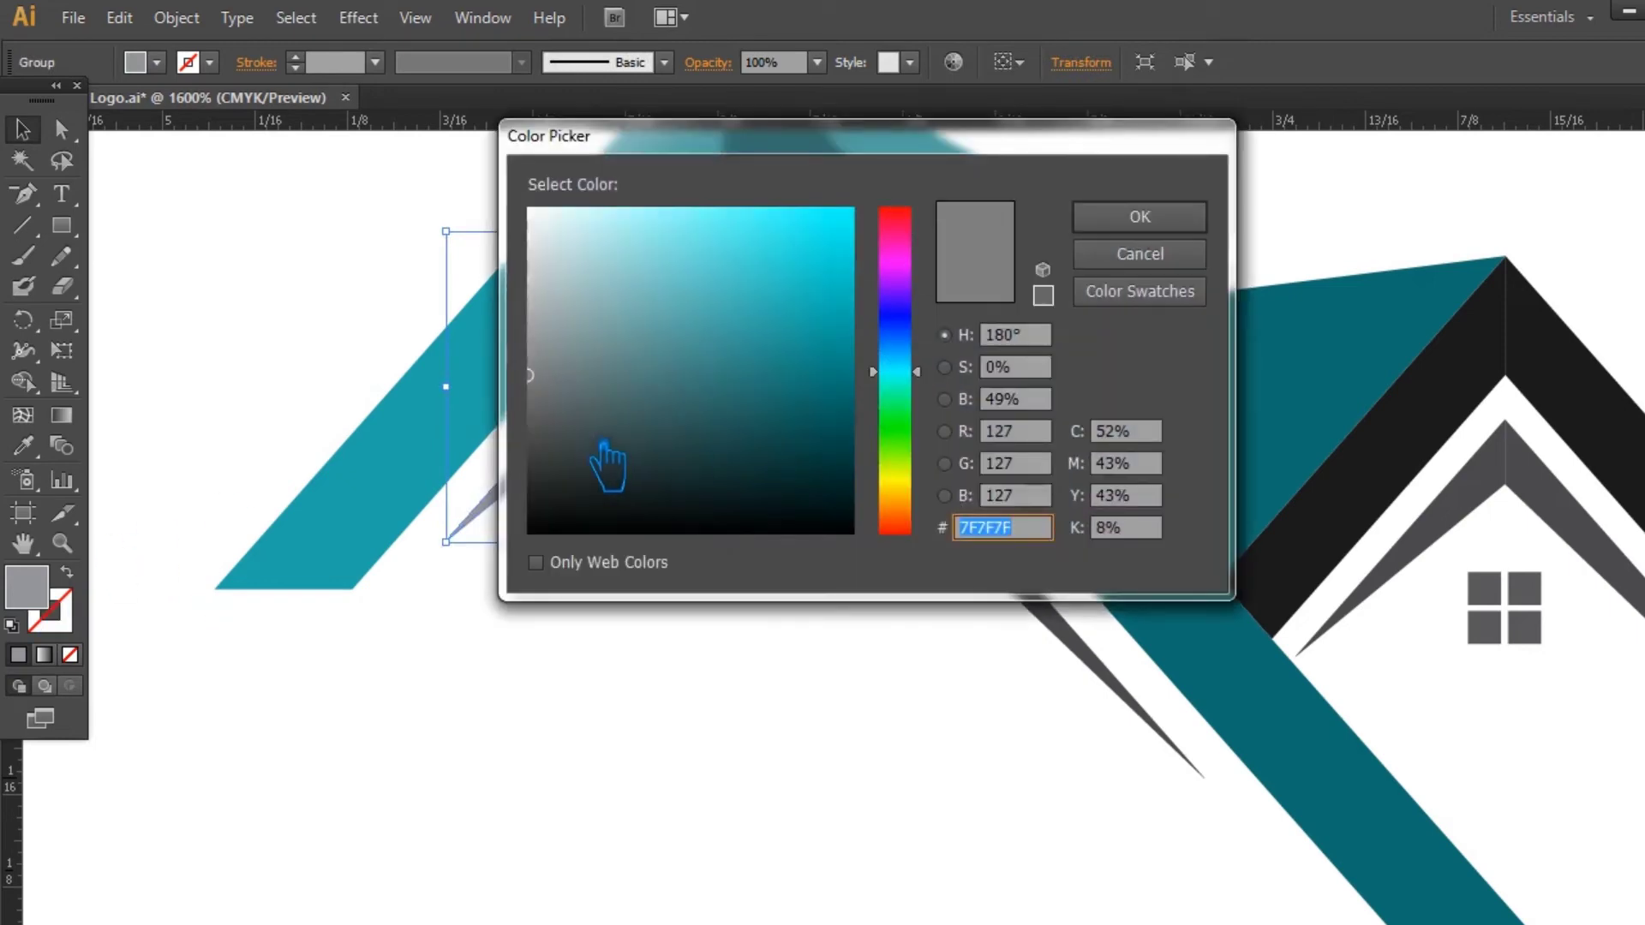
{"action": "left_click_drag", "start_coordinate": [606, 459], "coordinate": [531, 408]}
{"action": "left_click", "coordinate": [1140, 216]}
{"action": "left_click", "coordinate": [808, 654]}
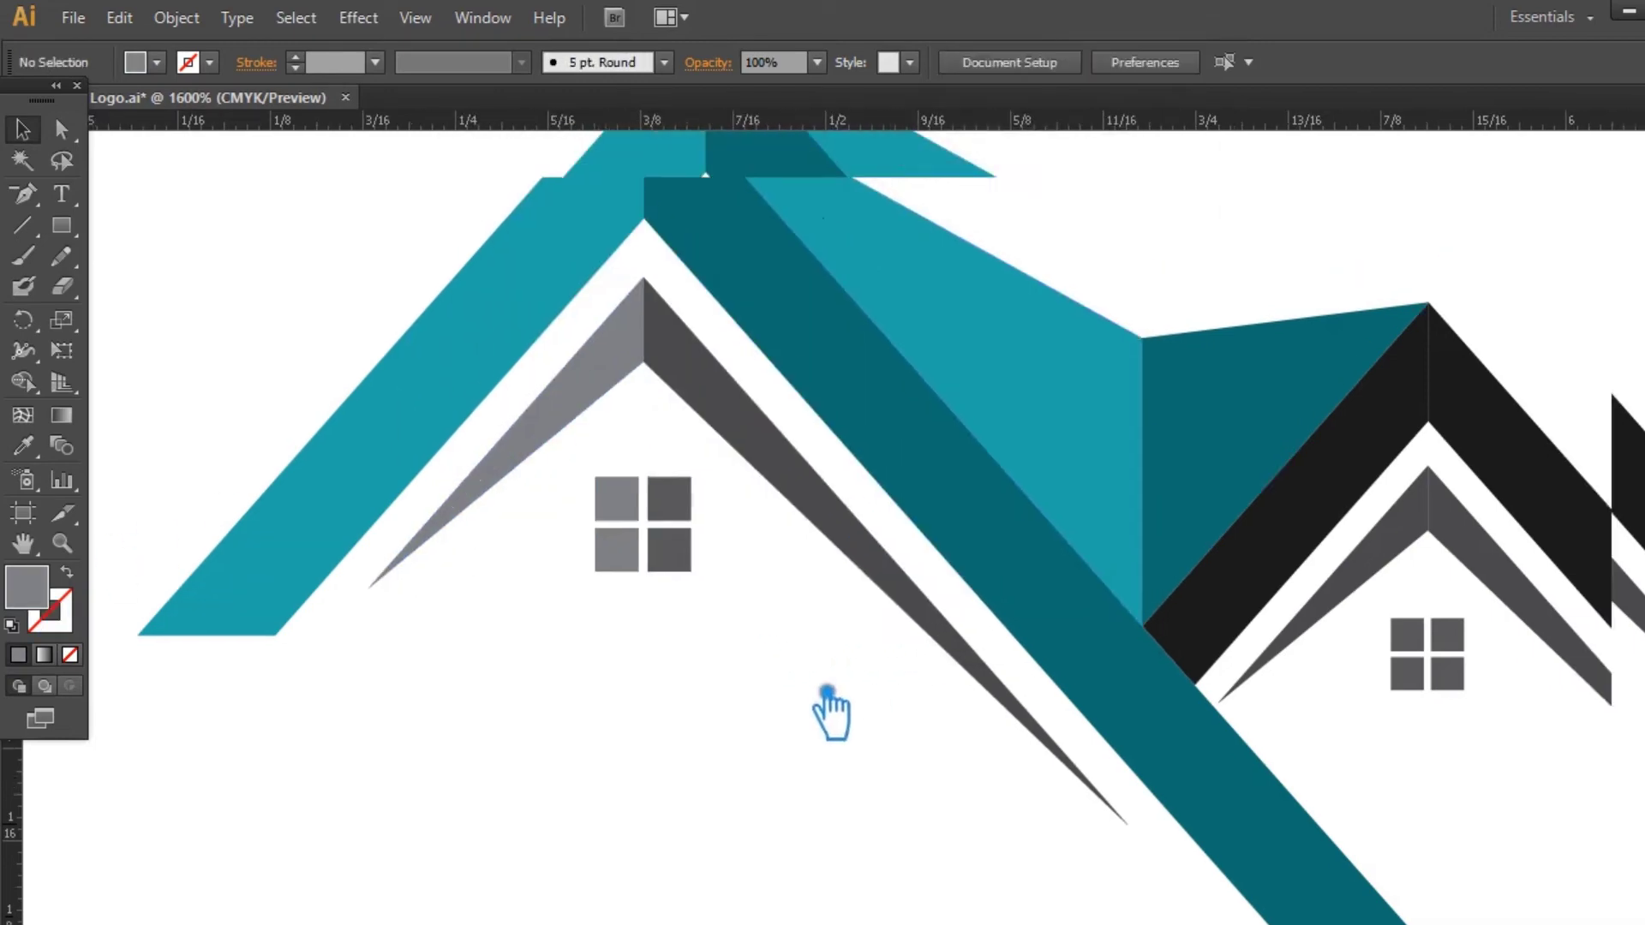
{"action": "left_click", "coordinate": [1255, 615]}
{"action": "left_click", "coordinate": [1256, 716]}
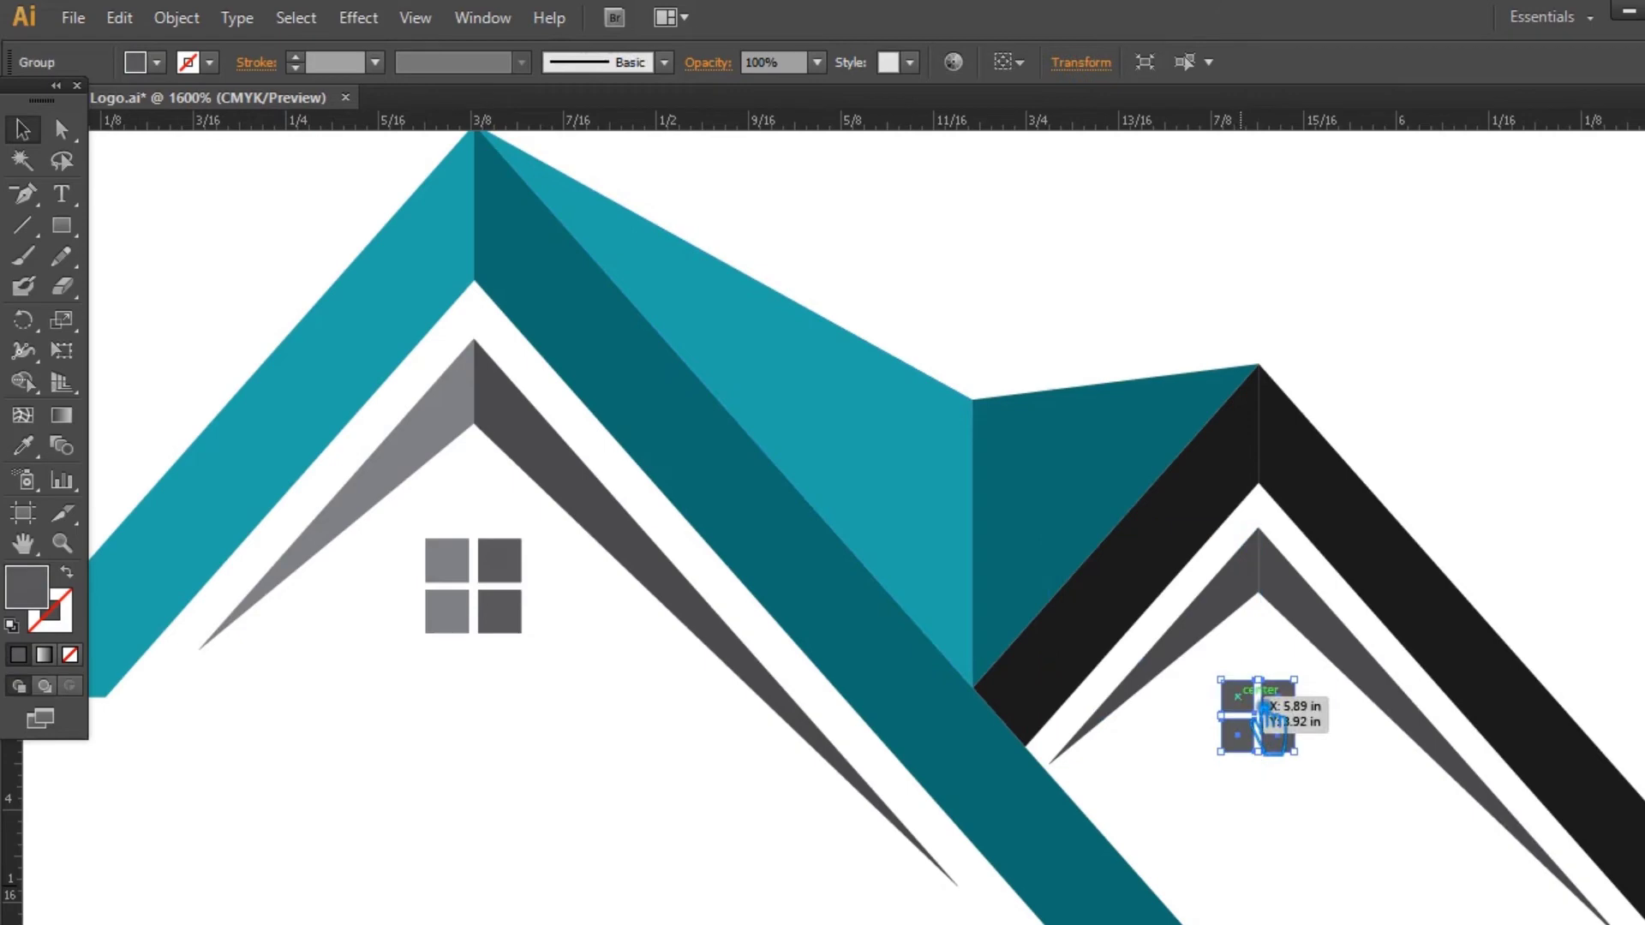
- Ungroup the right house's window panes and try selecting its left panes
{"action": "right_click", "coordinate": [1259, 698]}
{"action": "left_click", "coordinate": [1330, 585]}
{"action": "left_click", "coordinate": [1347, 808]}
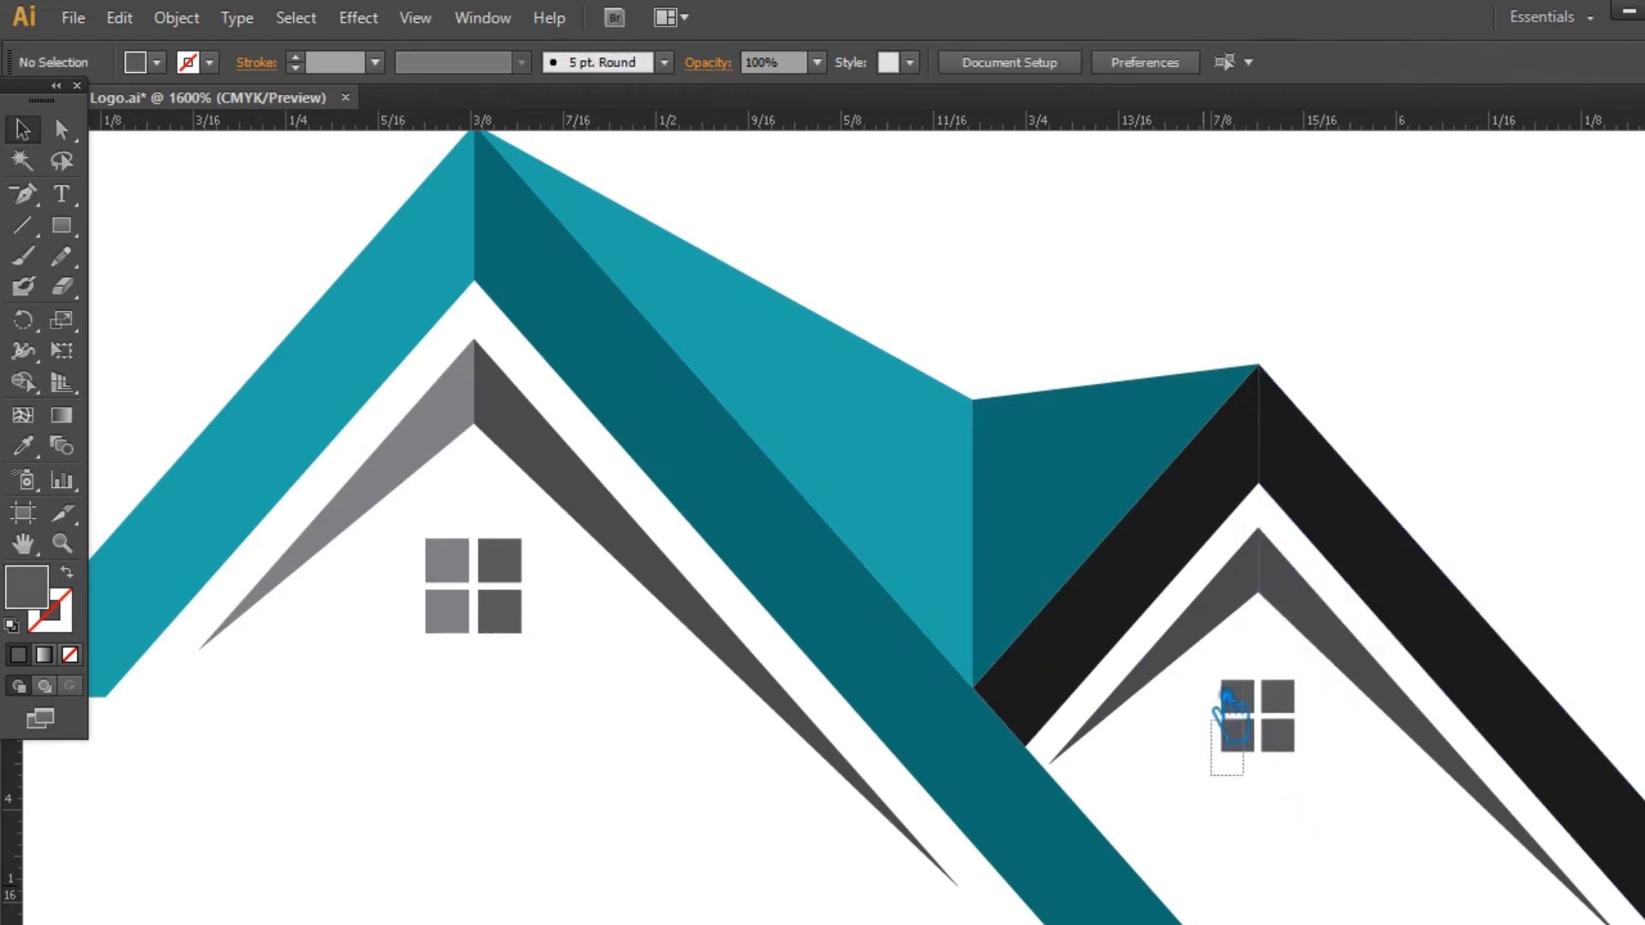
{"action": "left_click_drag", "start_coordinate": [1223, 708], "coordinate": [1310, 851]}
{"action": "left_click", "coordinate": [1311, 852]}
{"action": "right_click", "coordinate": [1289, 703]}
{"action": "left_click", "coordinate": [1413, 591]}
{"action": "left_click", "coordinate": [1303, 760]}
{"action": "right_click", "coordinate": [1281, 720]}
{"action": "left_click", "coordinate": [1359, 826]}
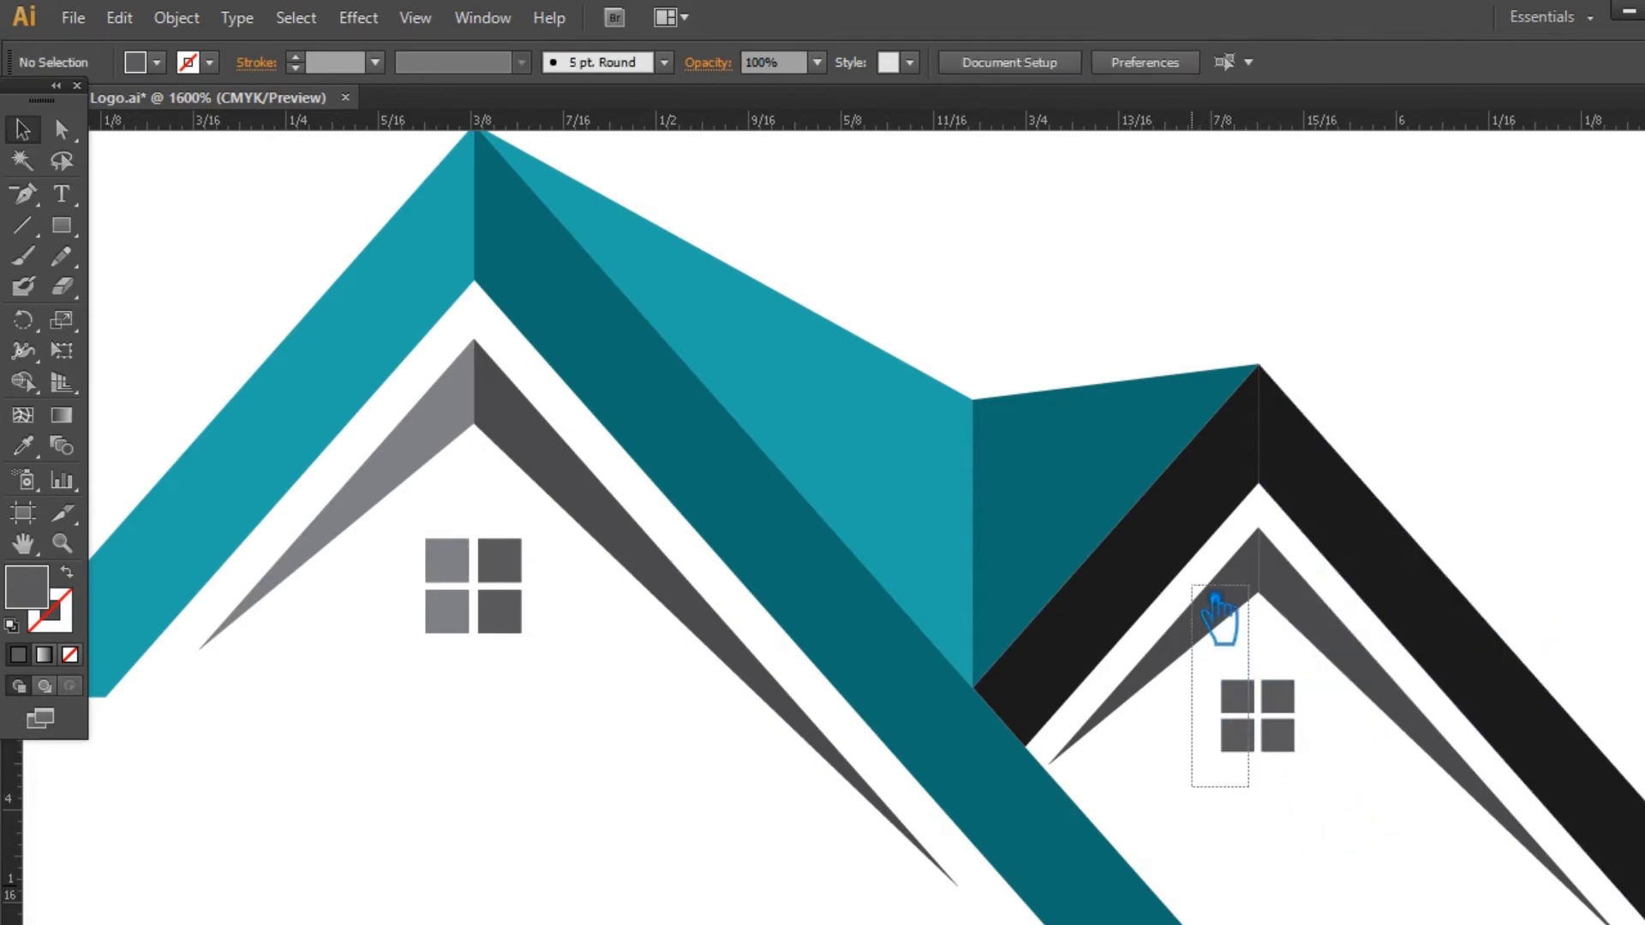
- Group the right house's left panes and gable half and eyedropper the lighter grey onto them
{"action": "left_click_drag", "start_coordinate": [1217, 672], "coordinate": [1213, 583]}
{"action": "key", "text": "ctrl+g"}
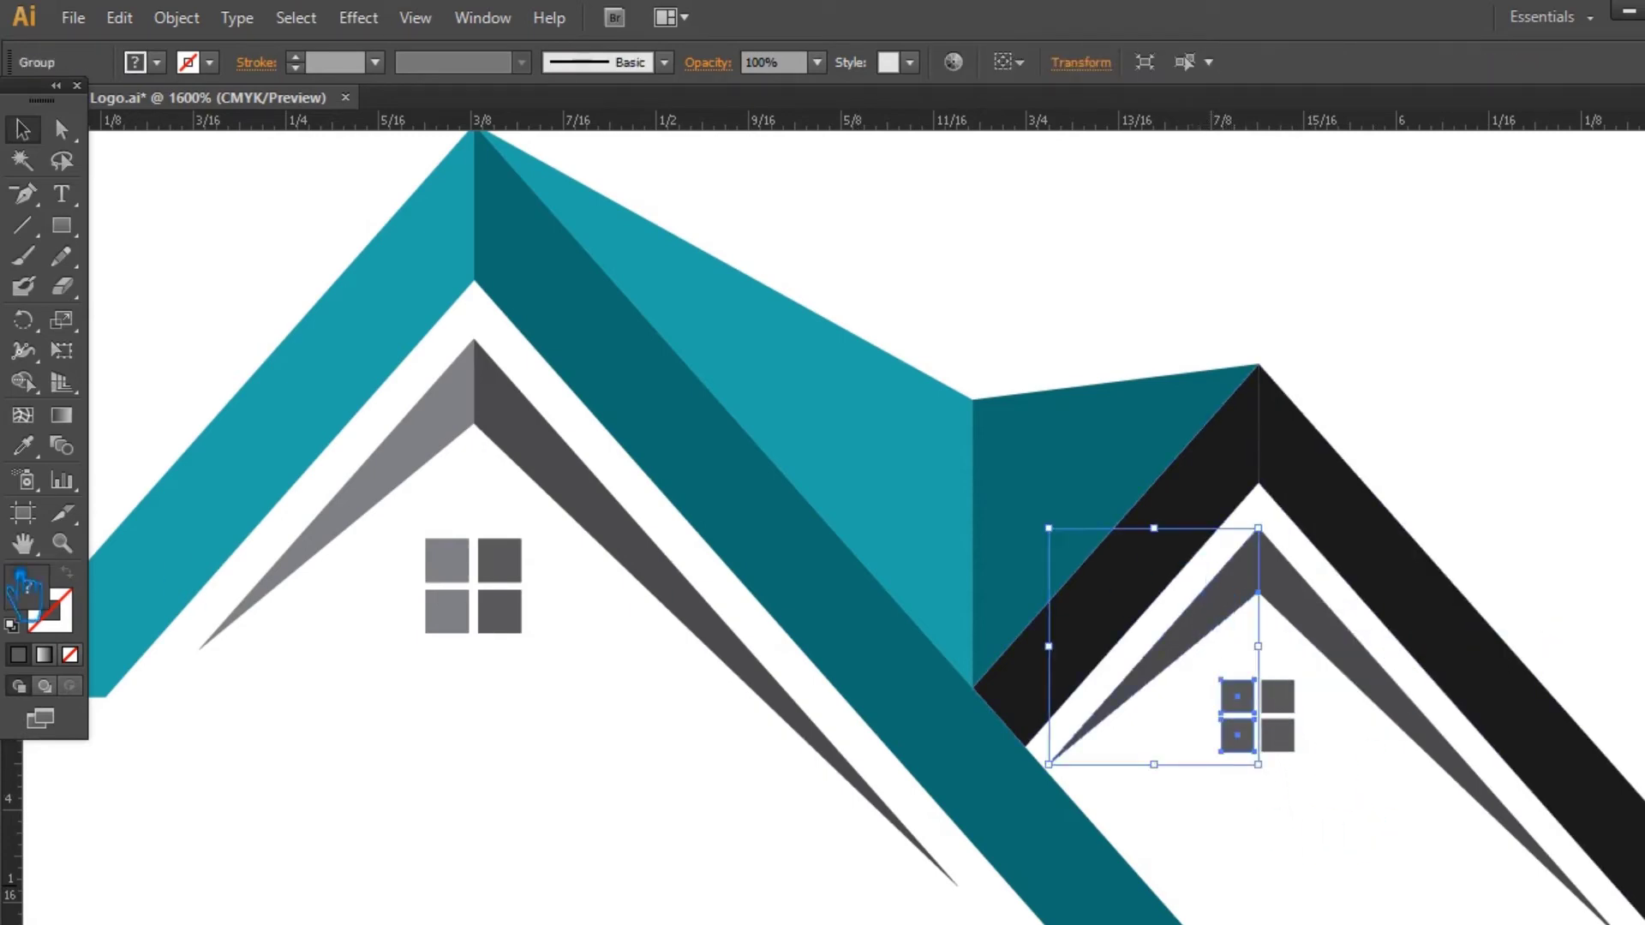
{"action": "left_click", "coordinate": [433, 454]}
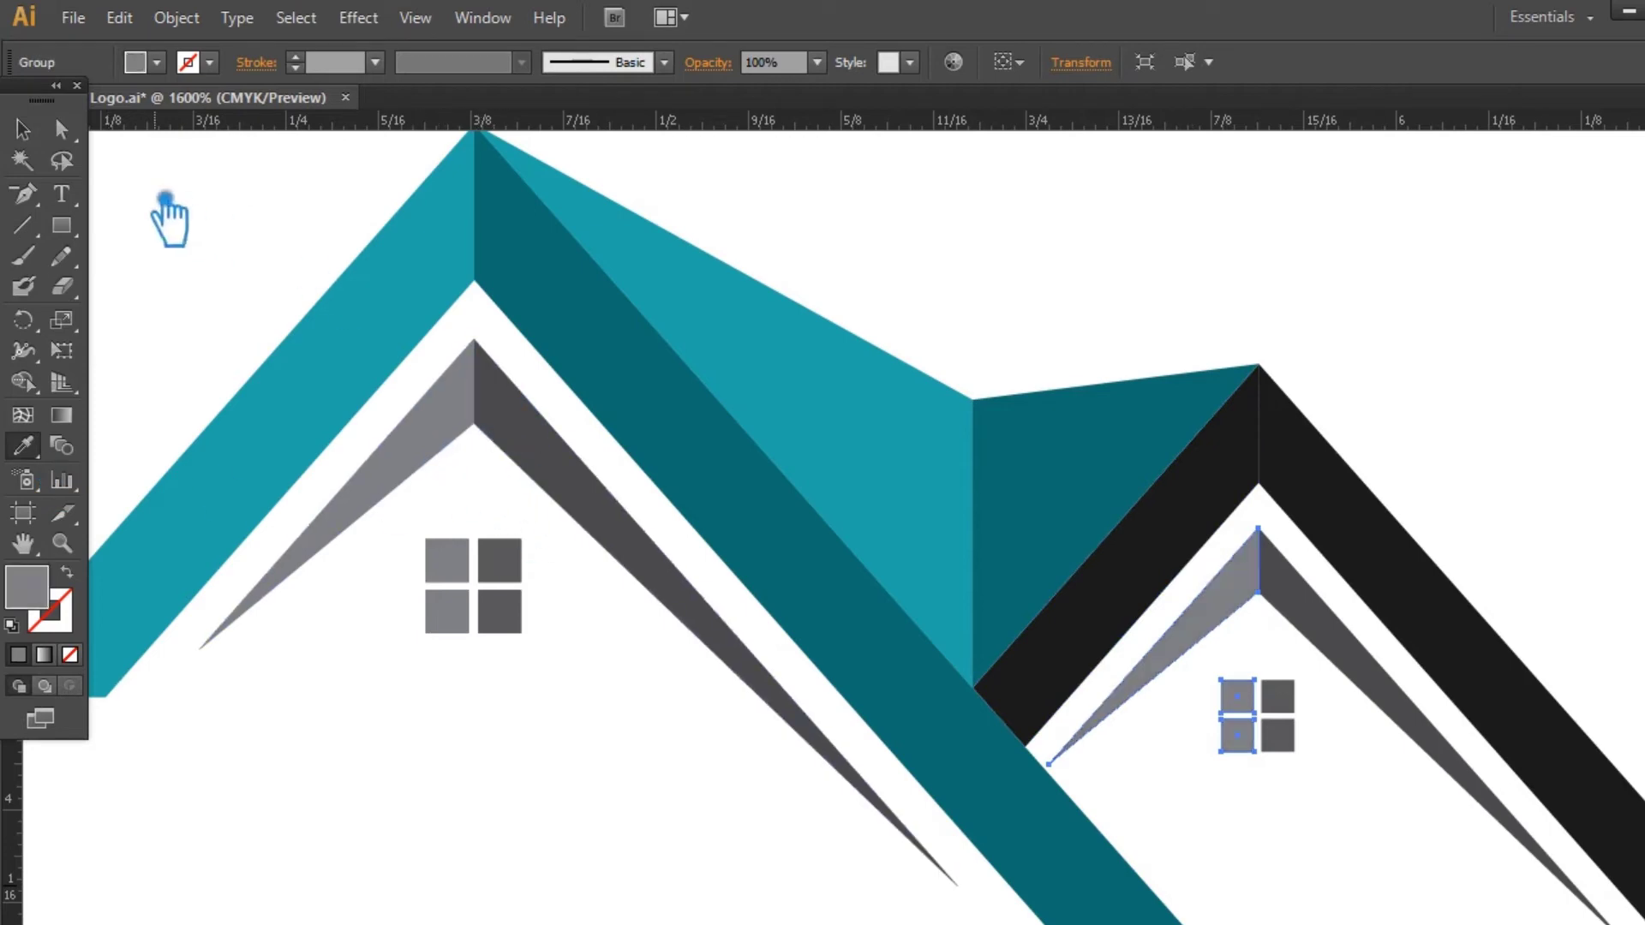
{"action": "left_click", "coordinate": [47, 137]}
{"action": "left_click", "coordinate": [551, 724]}
{"action": "key", "text": "ctrl+minus"}
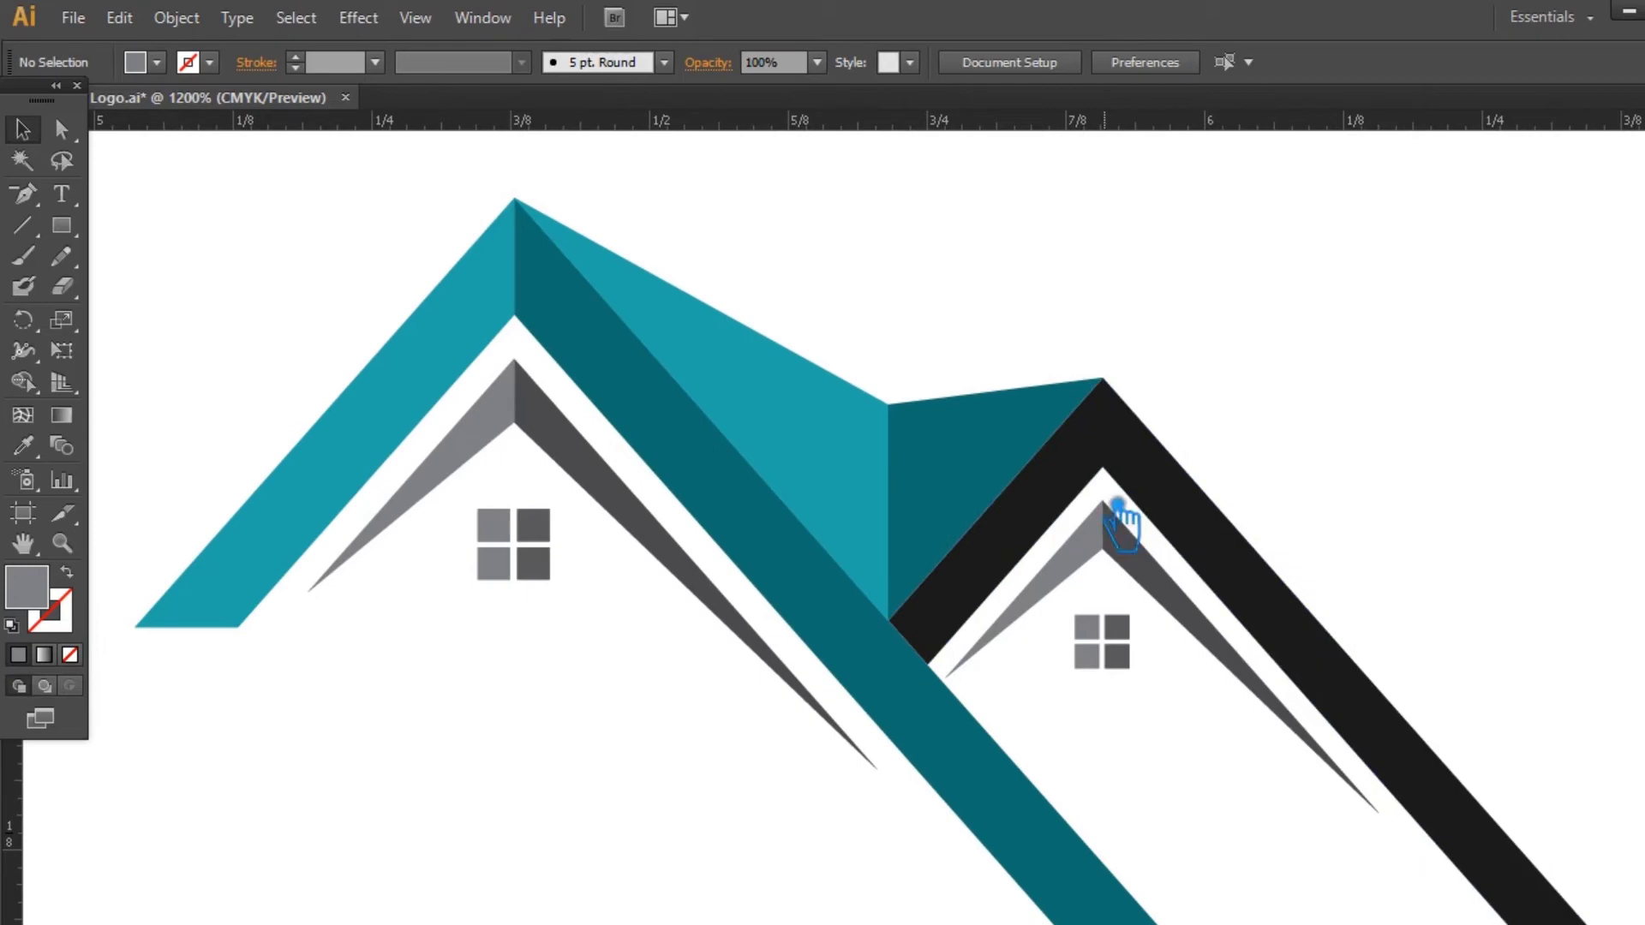
- Eyedropper light teal onto the smaller house's left roof piece and dark teal onto its right strip
{"action": "left_click", "coordinate": [1082, 507]}
{"action": "left_click", "coordinate": [23, 446]}
{"action": "left_click", "coordinate": [287, 488]}
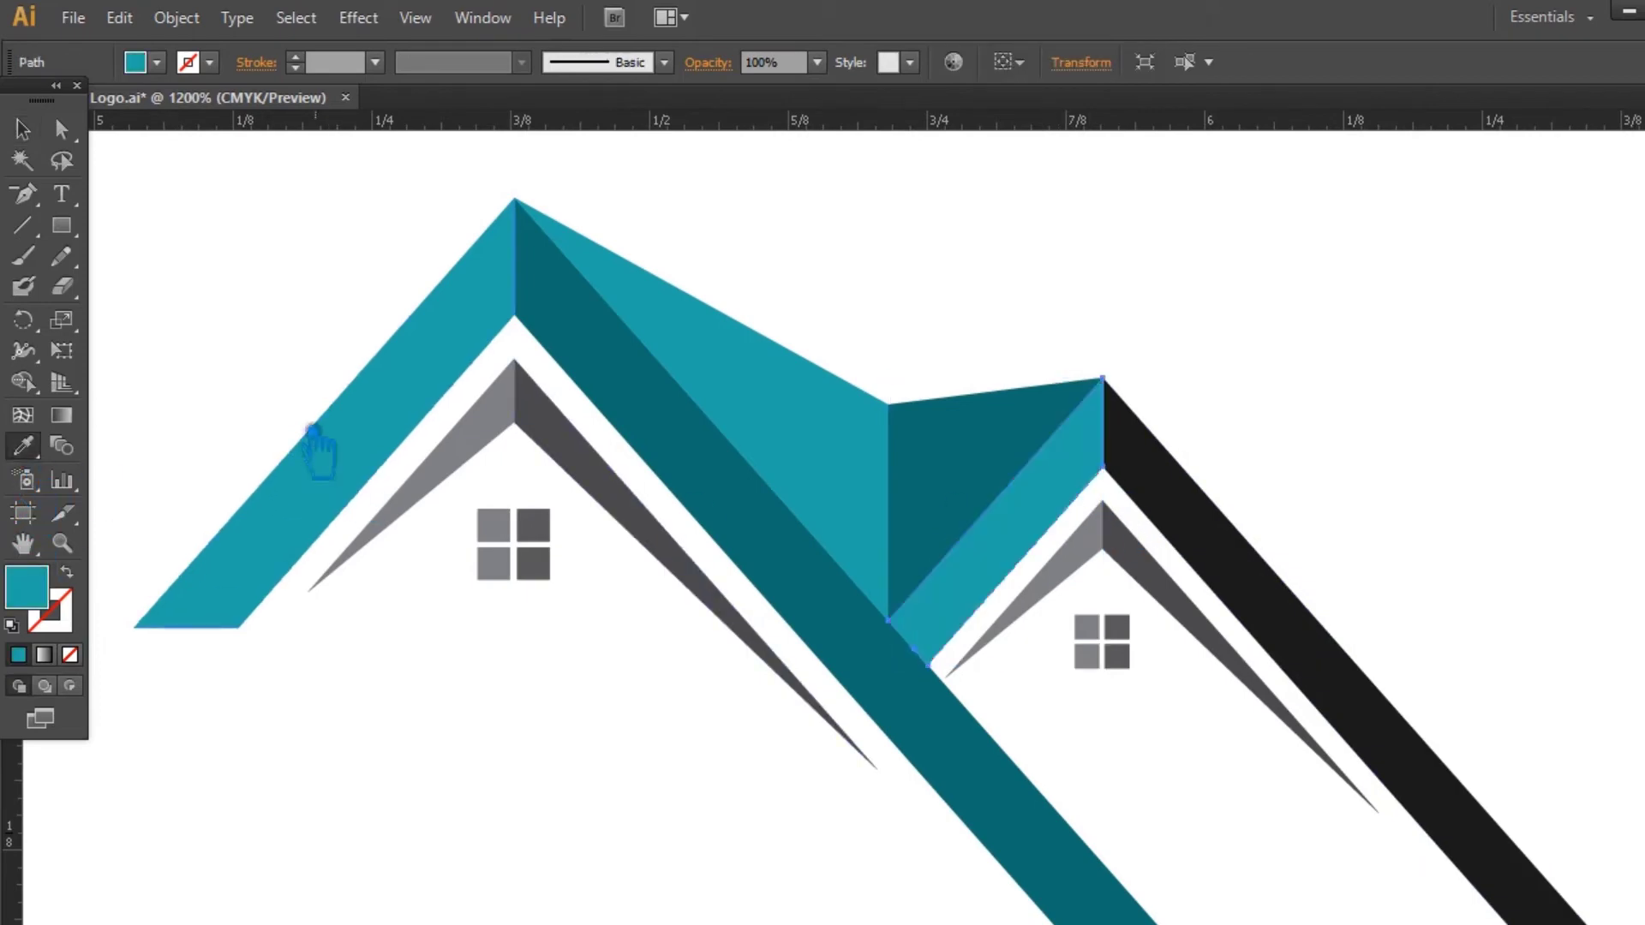
{"action": "key", "text": "v"}
{"action": "left_click", "coordinate": [1252, 575]}
{"action": "left_click", "coordinate": [23, 445]}
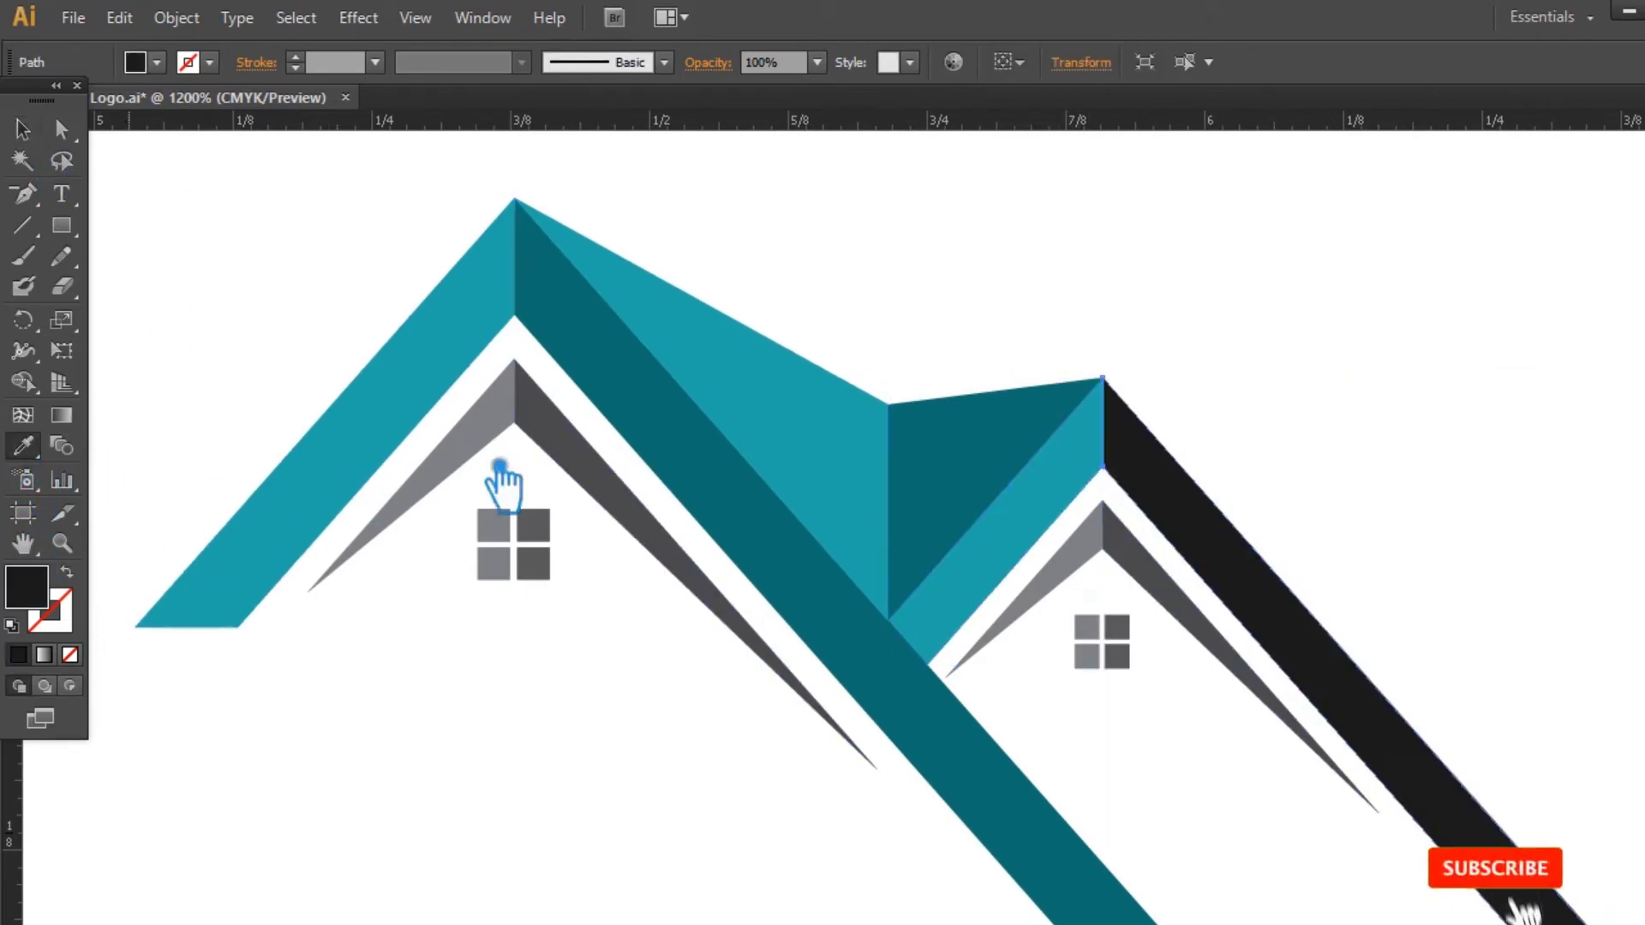
{"action": "left_click", "coordinate": [709, 452]}
{"action": "left_click", "coordinate": [1117, 309]}
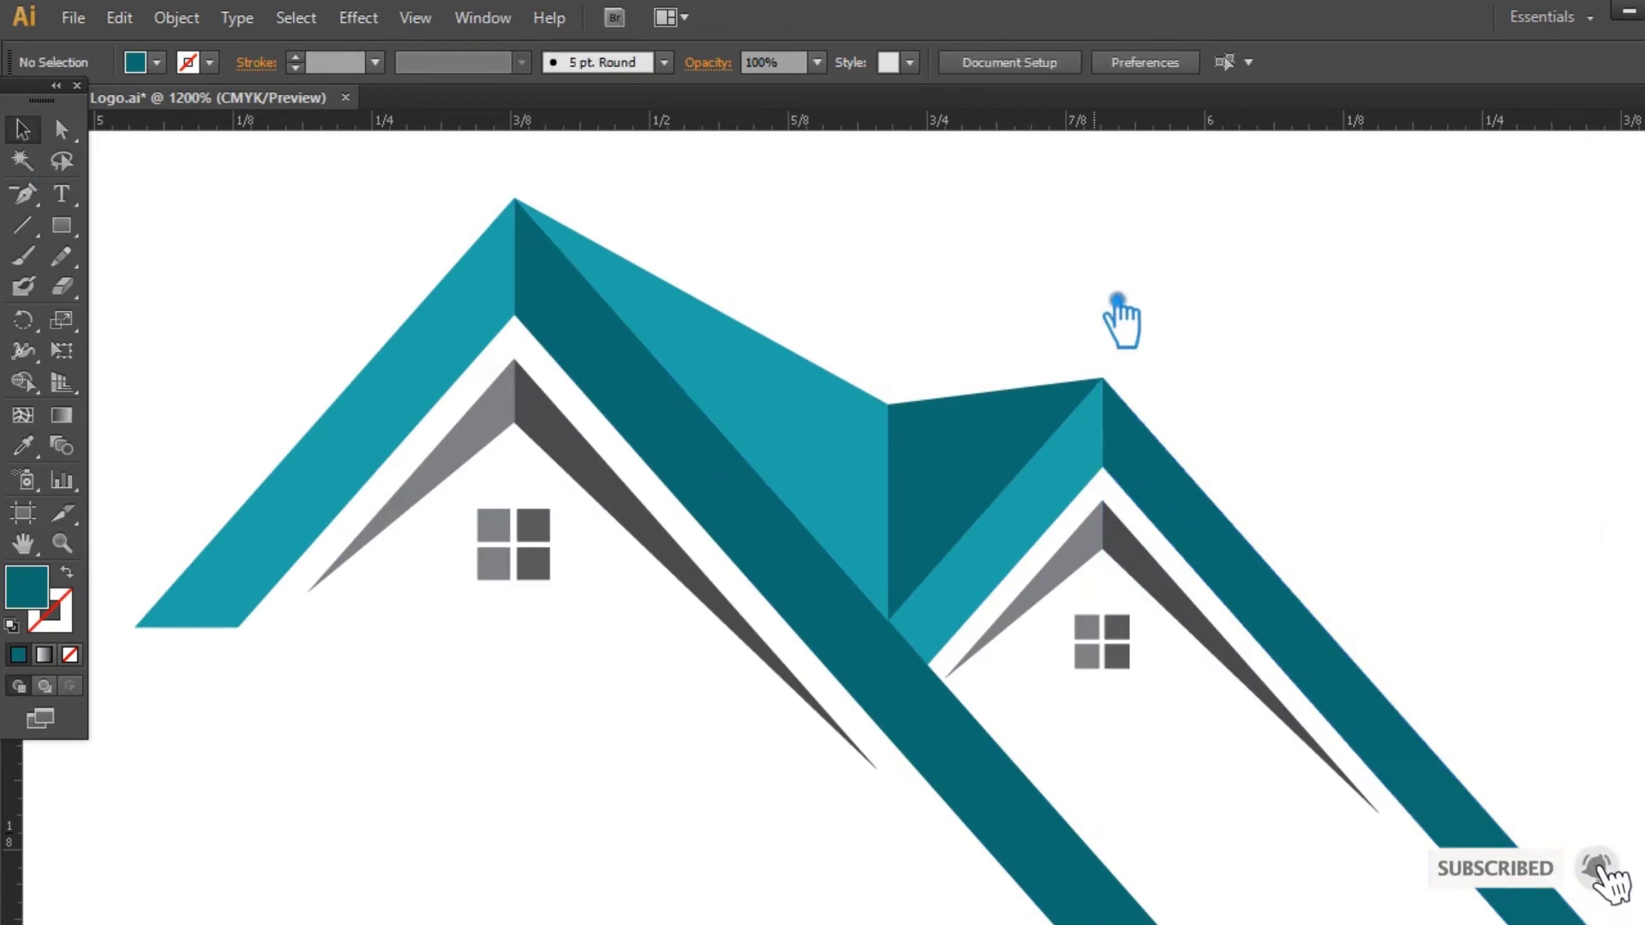
- Zoom out to centre the whole logo and save Logo.ai
{"action": "key", "text": "ctrl+minus"}
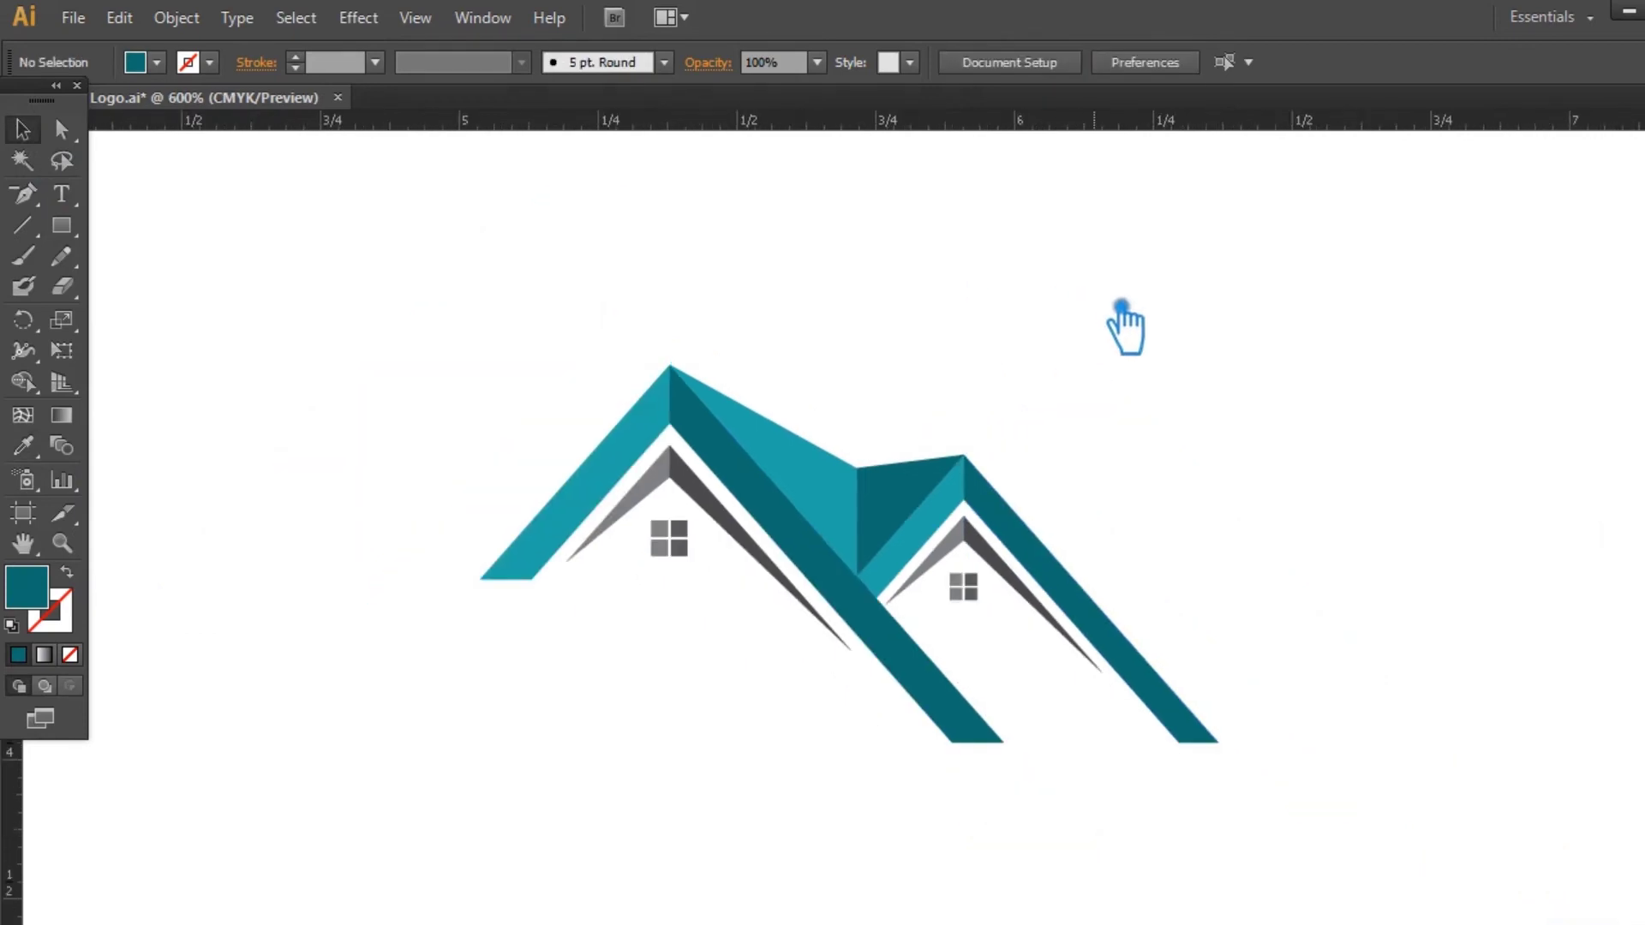
{"action": "left_click_drag", "start_coordinate": [1169, 371], "coordinate": [1200, 381]}
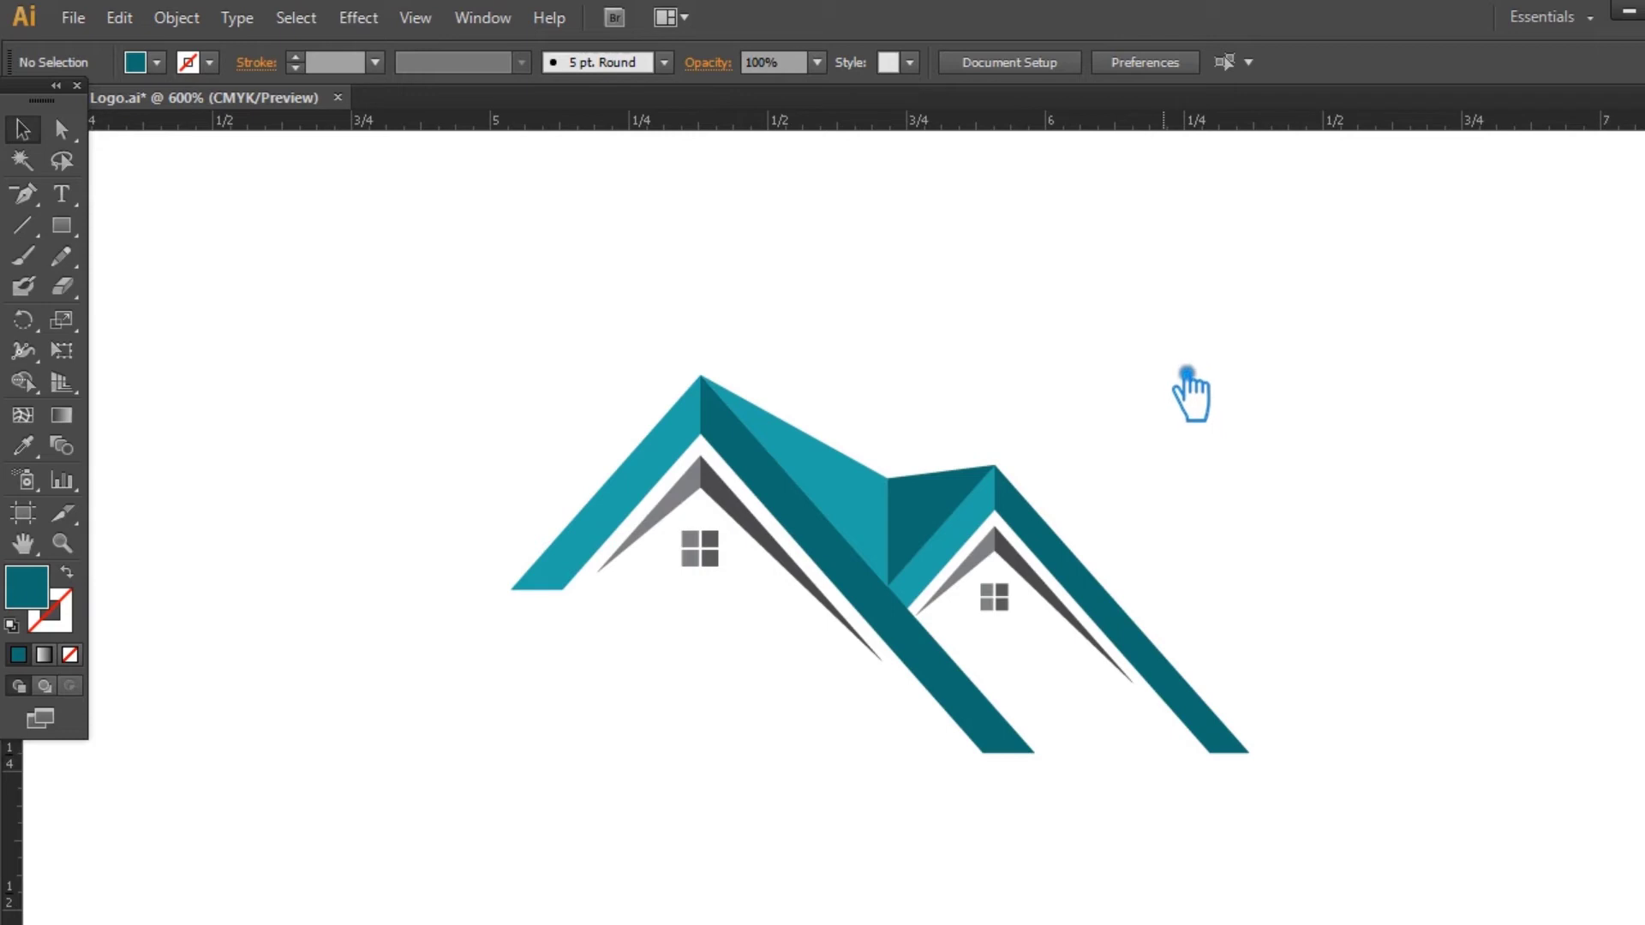
{"action": "key", "text": "ctrl+s"}
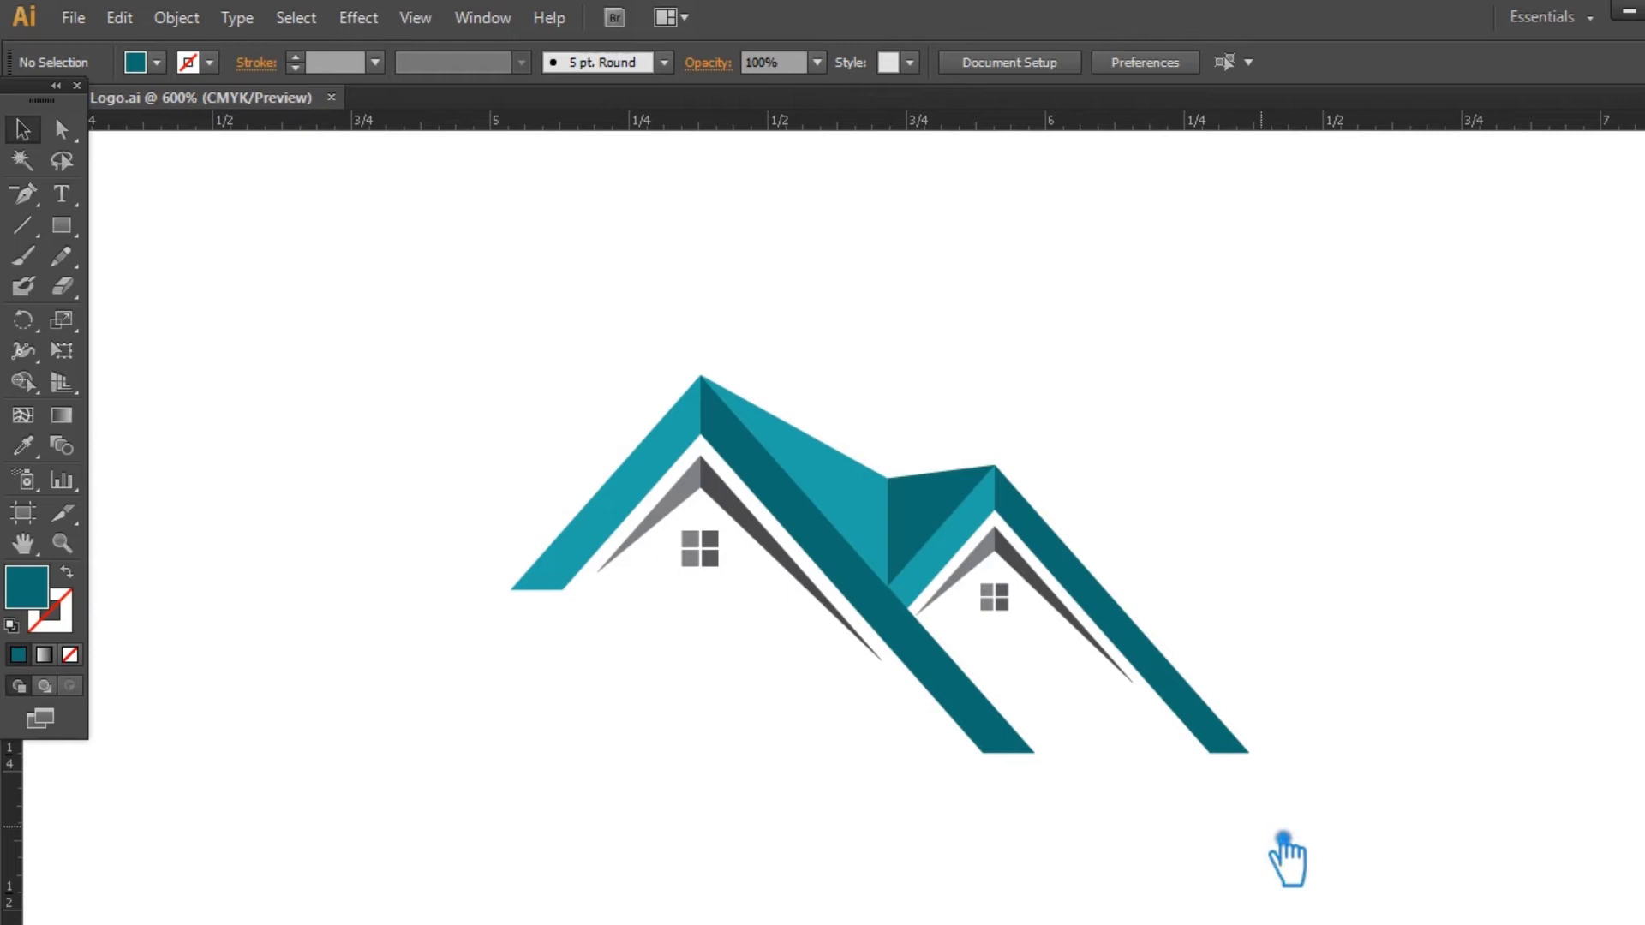
{"action": "left_click", "coordinate": [69, 227]}
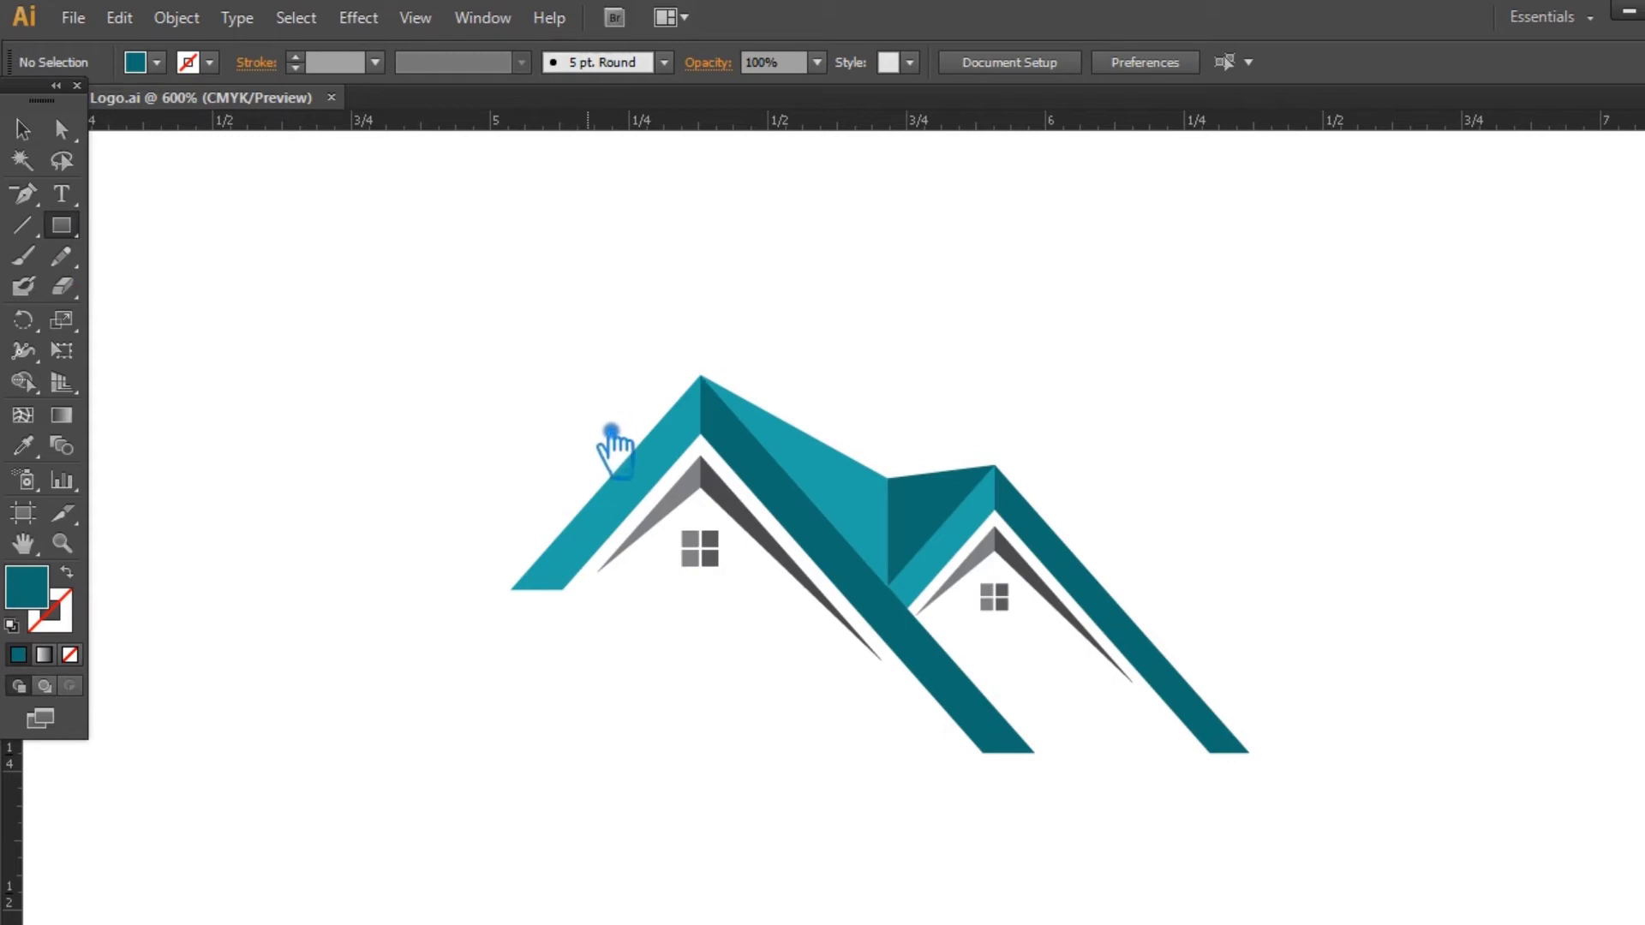
- Draw a chimney rectangle on the left roof slope filled with the light roof teal
{"action": "left_click_drag", "start_coordinate": [579, 408], "coordinate": [625, 517]}
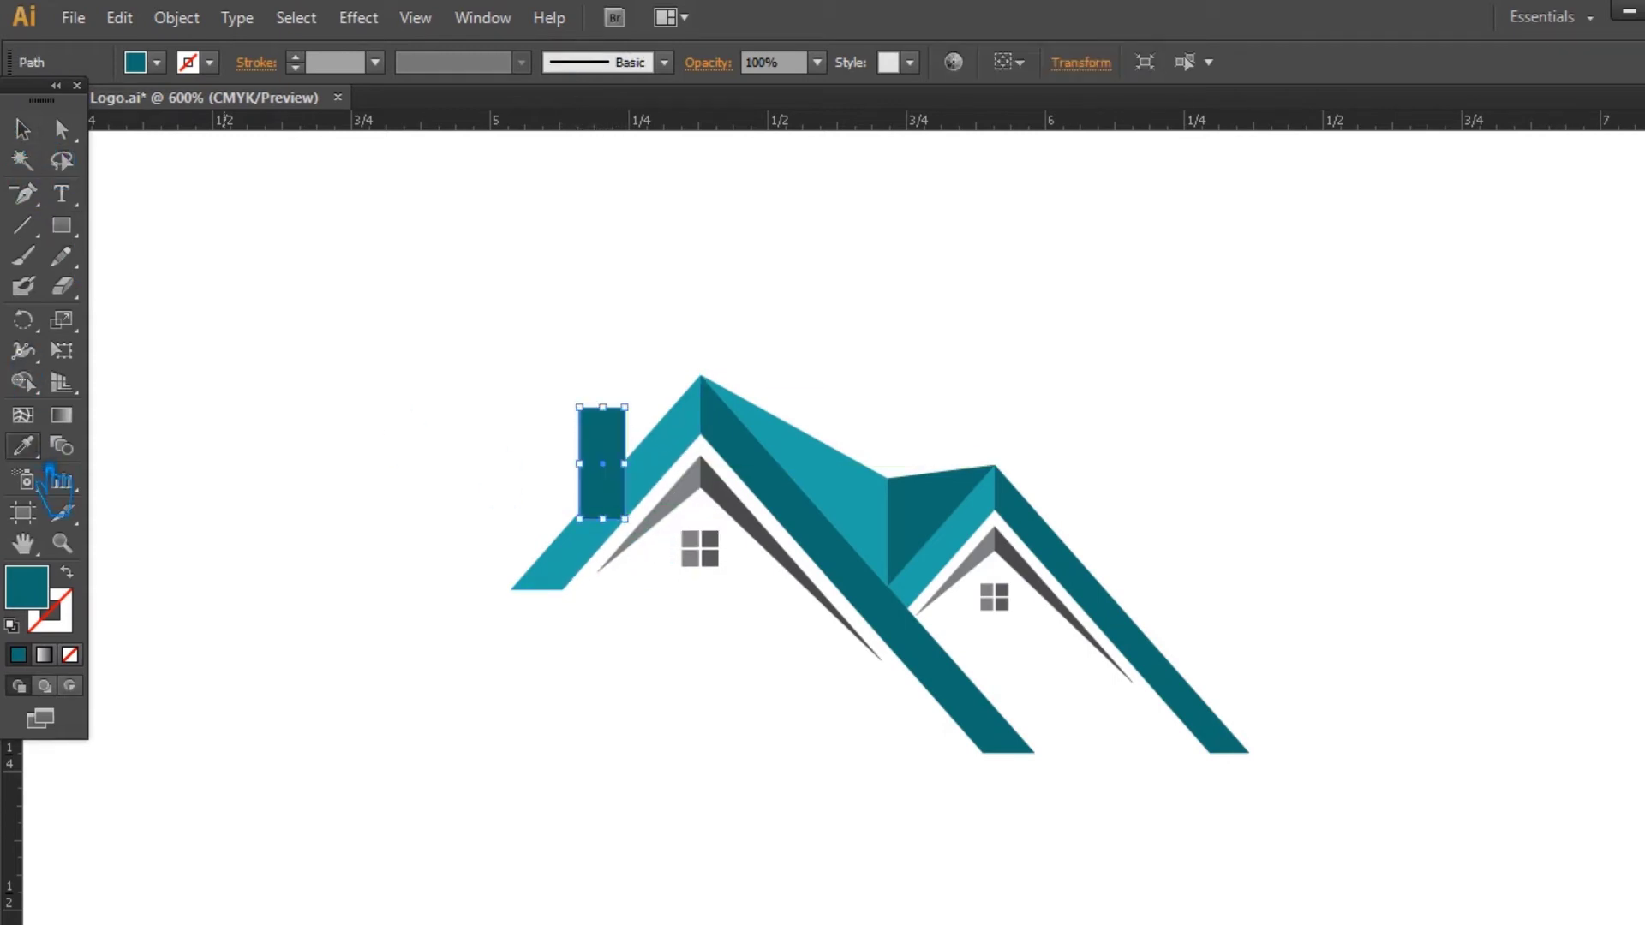
{"action": "left_click", "coordinate": [676, 467]}
{"action": "left_click", "coordinate": [62, 129]}
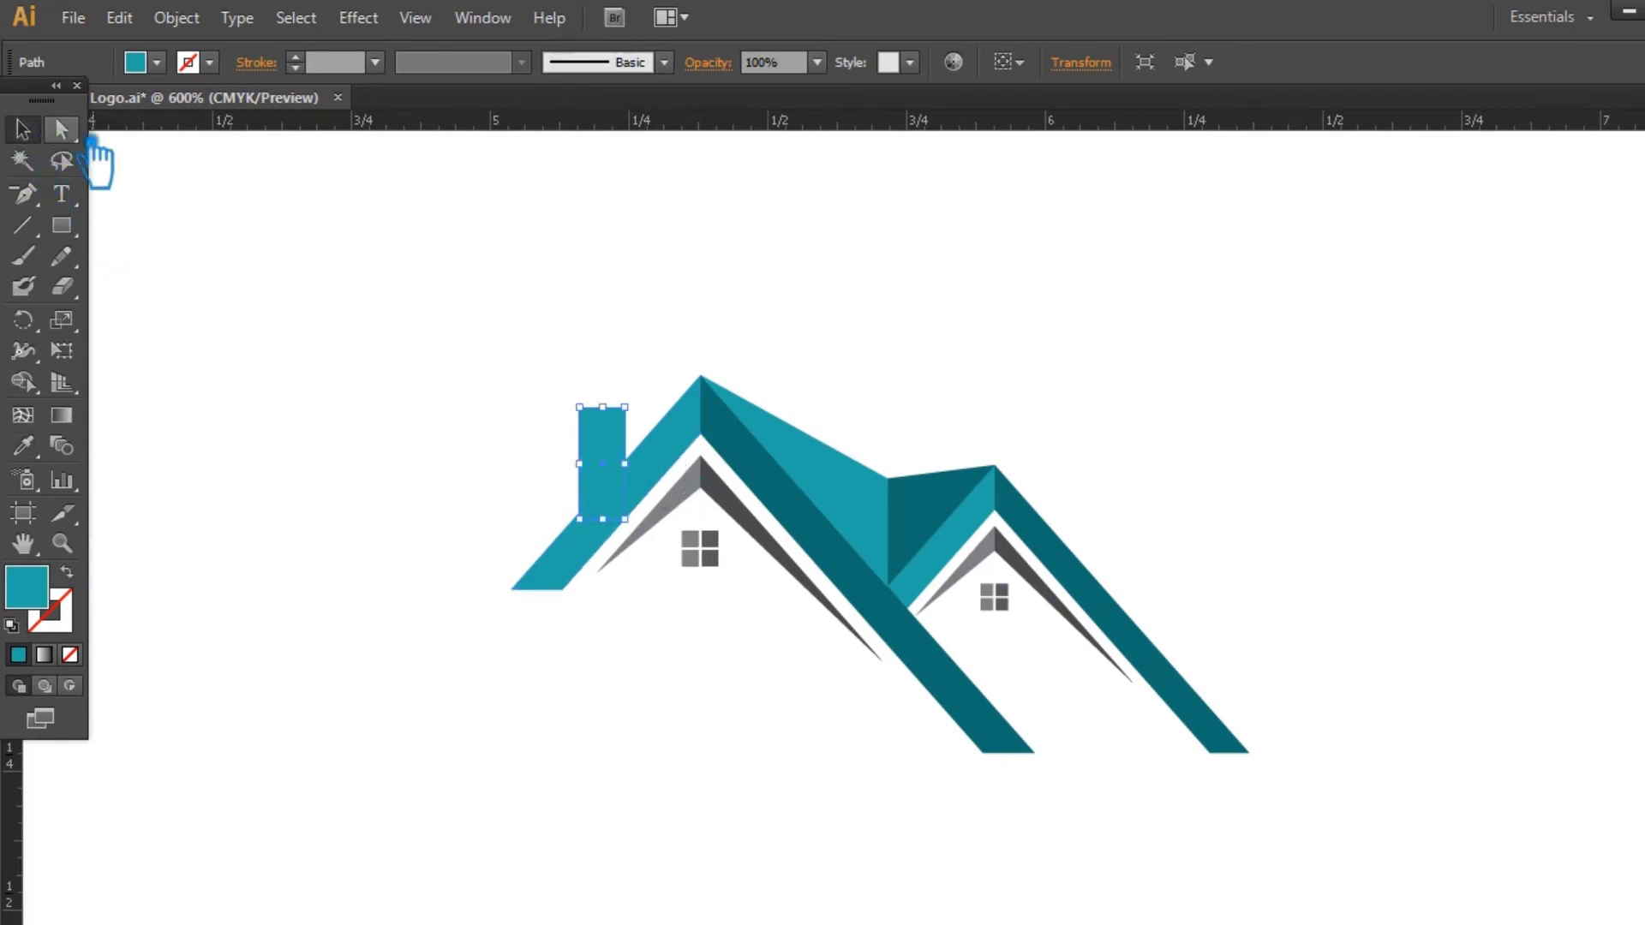
{"action": "left_click_drag", "start_coordinate": [615, 397], "coordinate": [636, 423]}
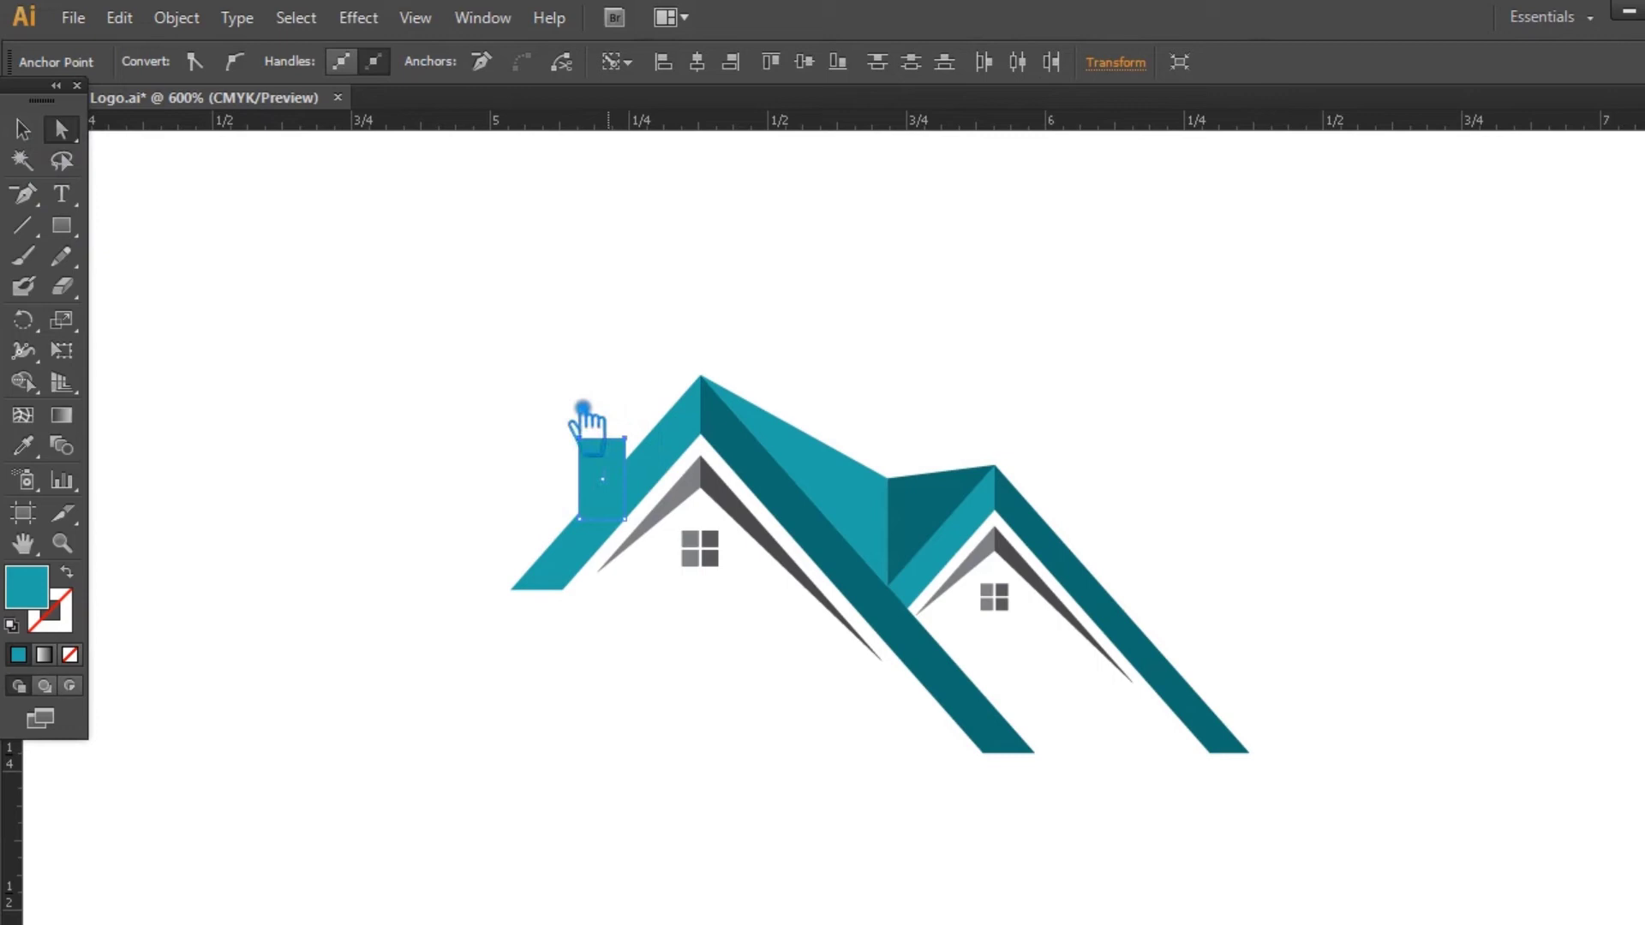
{"action": "left_click", "coordinate": [510, 327]}
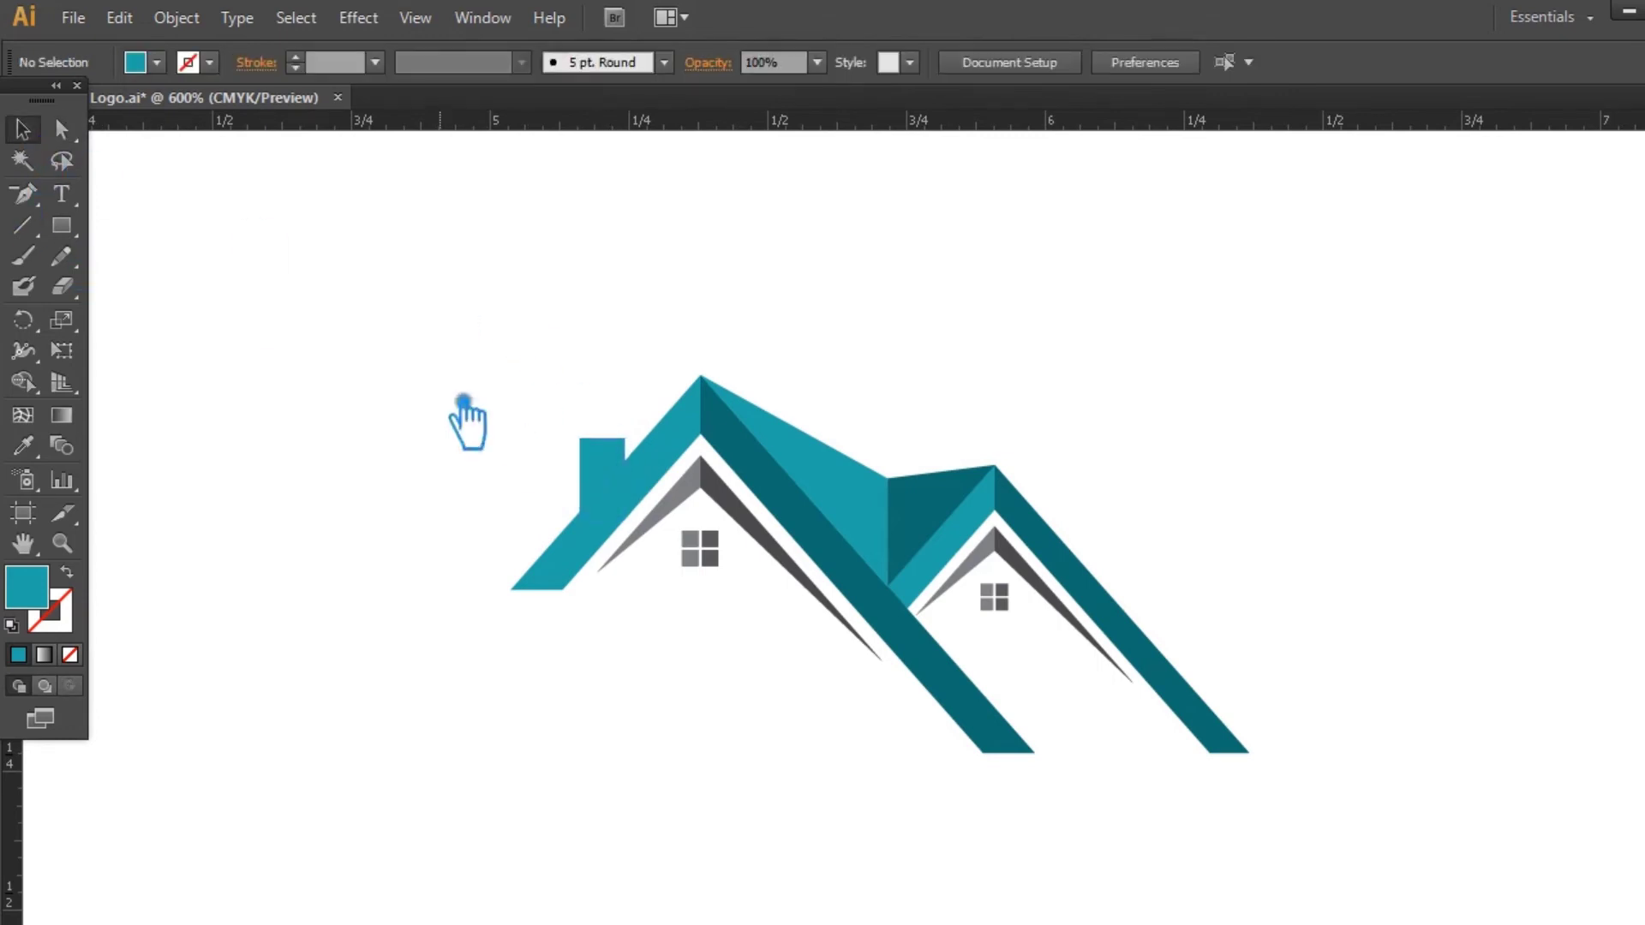
{"action": "left_click_drag", "start_coordinate": [621, 475], "coordinate": [621, 460]}
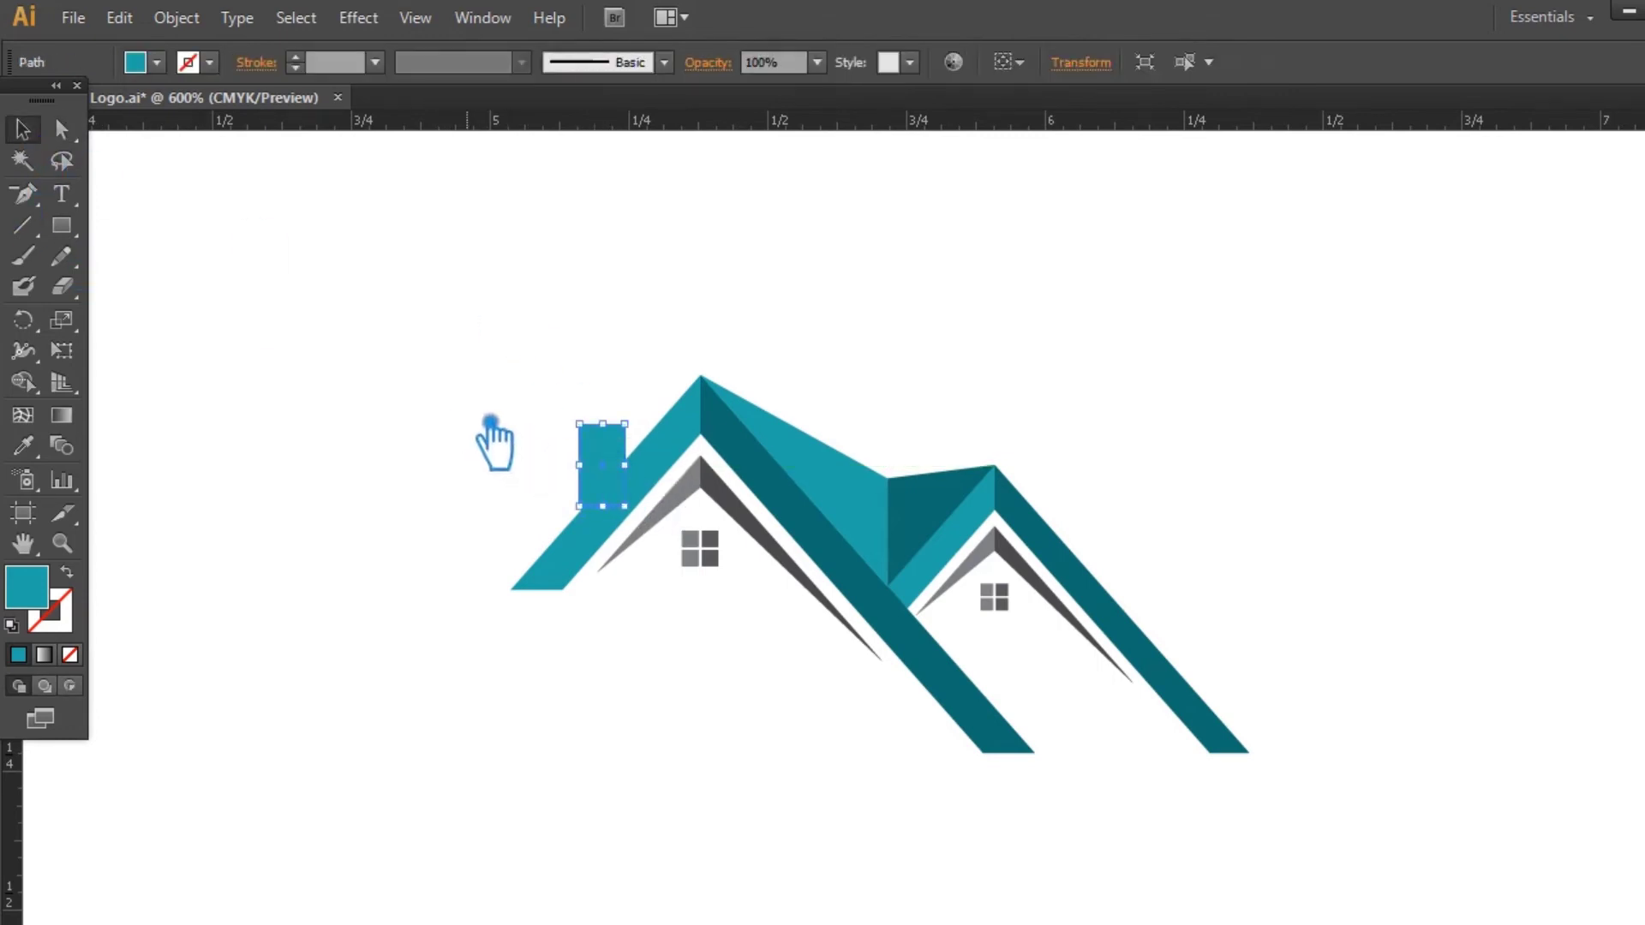
- Nudge the chimney down onto the roof and select its top corner anchors
{"action": "key", "text": "ctrl+plus"}
{"action": "key", "text": "ctrl+plus"}
{"action": "left_click", "coordinate": [250, 378]}
{"action": "left_click_drag", "start_coordinate": [351, 384], "coordinate": [351, 401]}
{"action": "left_click", "coordinate": [232, 382]}
{"action": "key", "text": "a"}
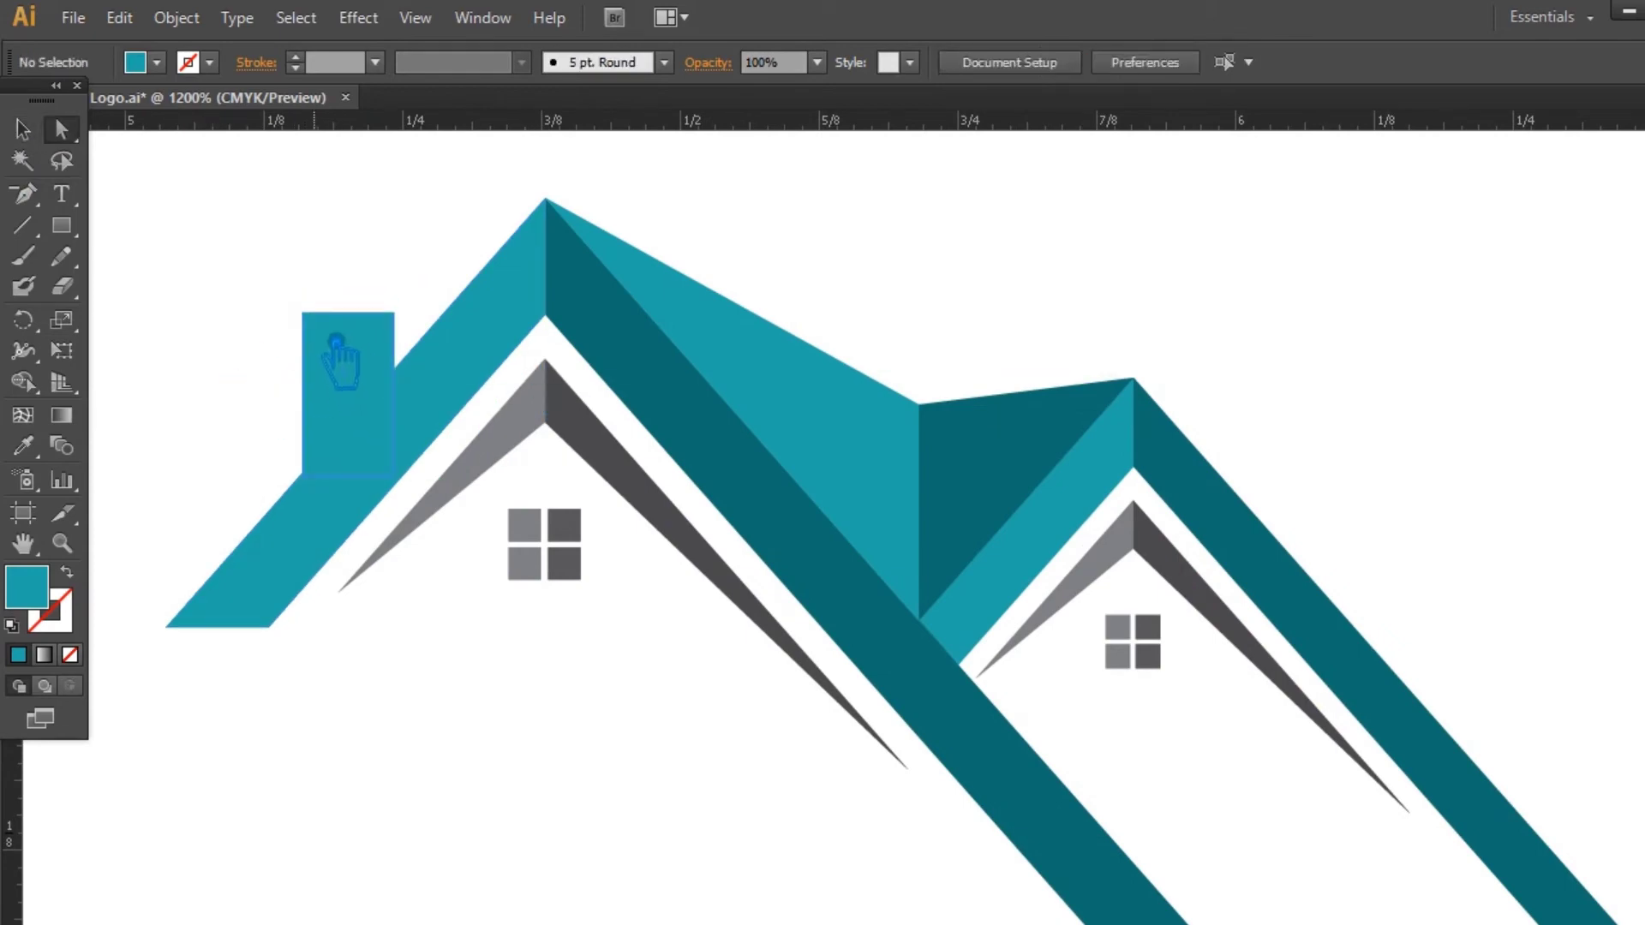
{"action": "left_click", "coordinate": [304, 314]}
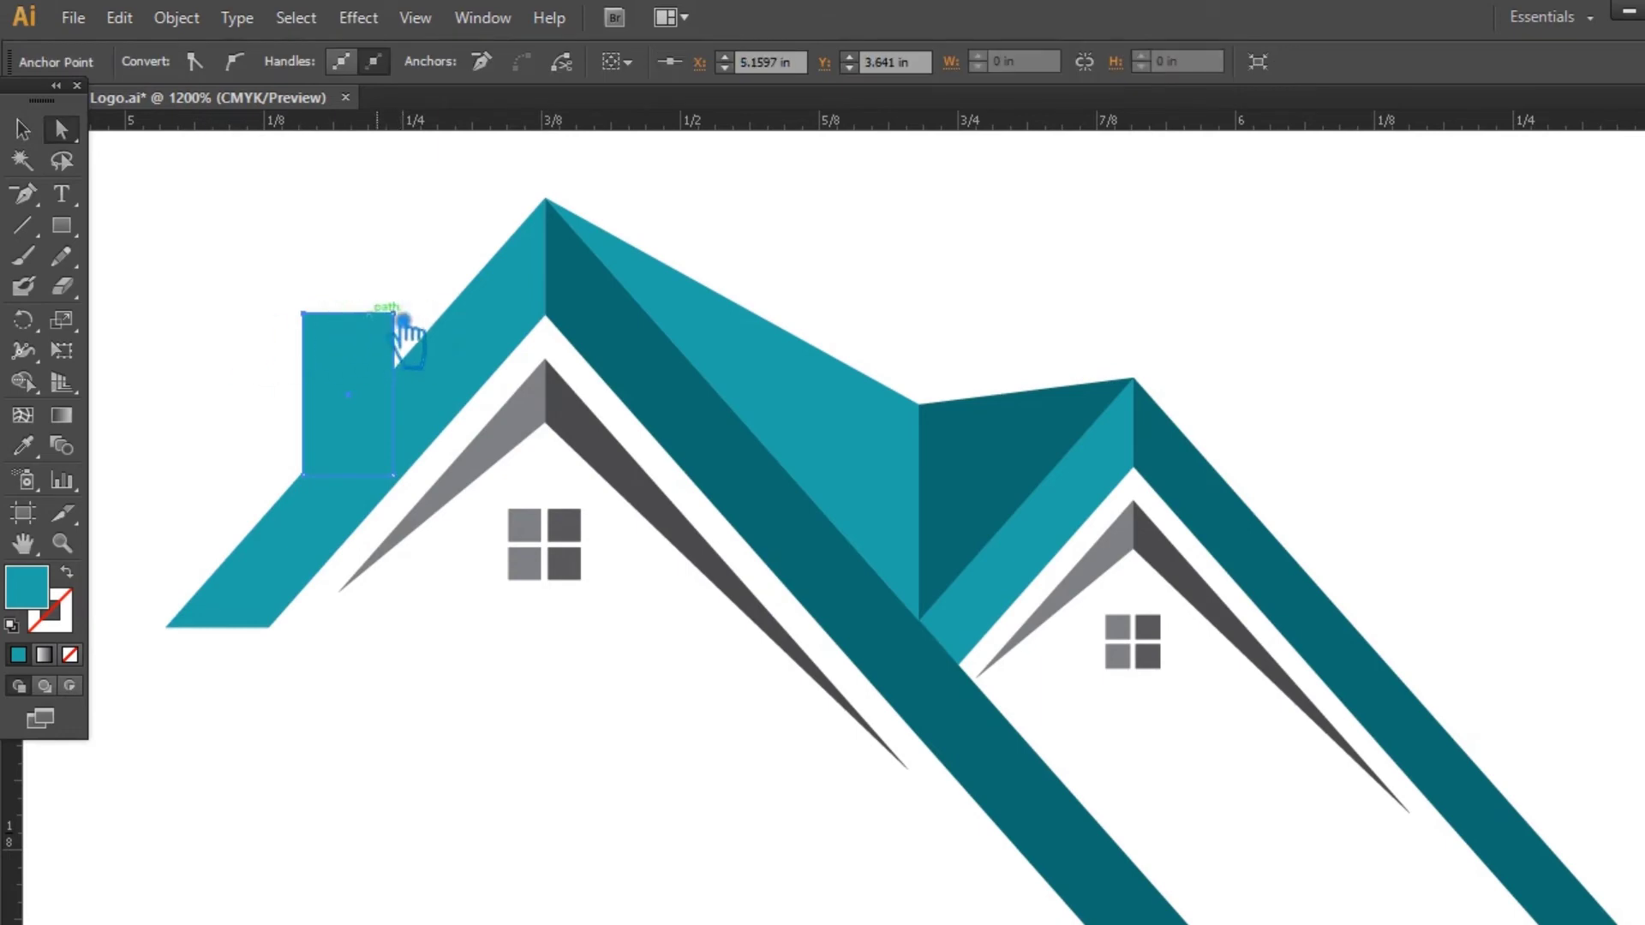
{"action": "left_click", "coordinate": [395, 314], "text": "shift"}
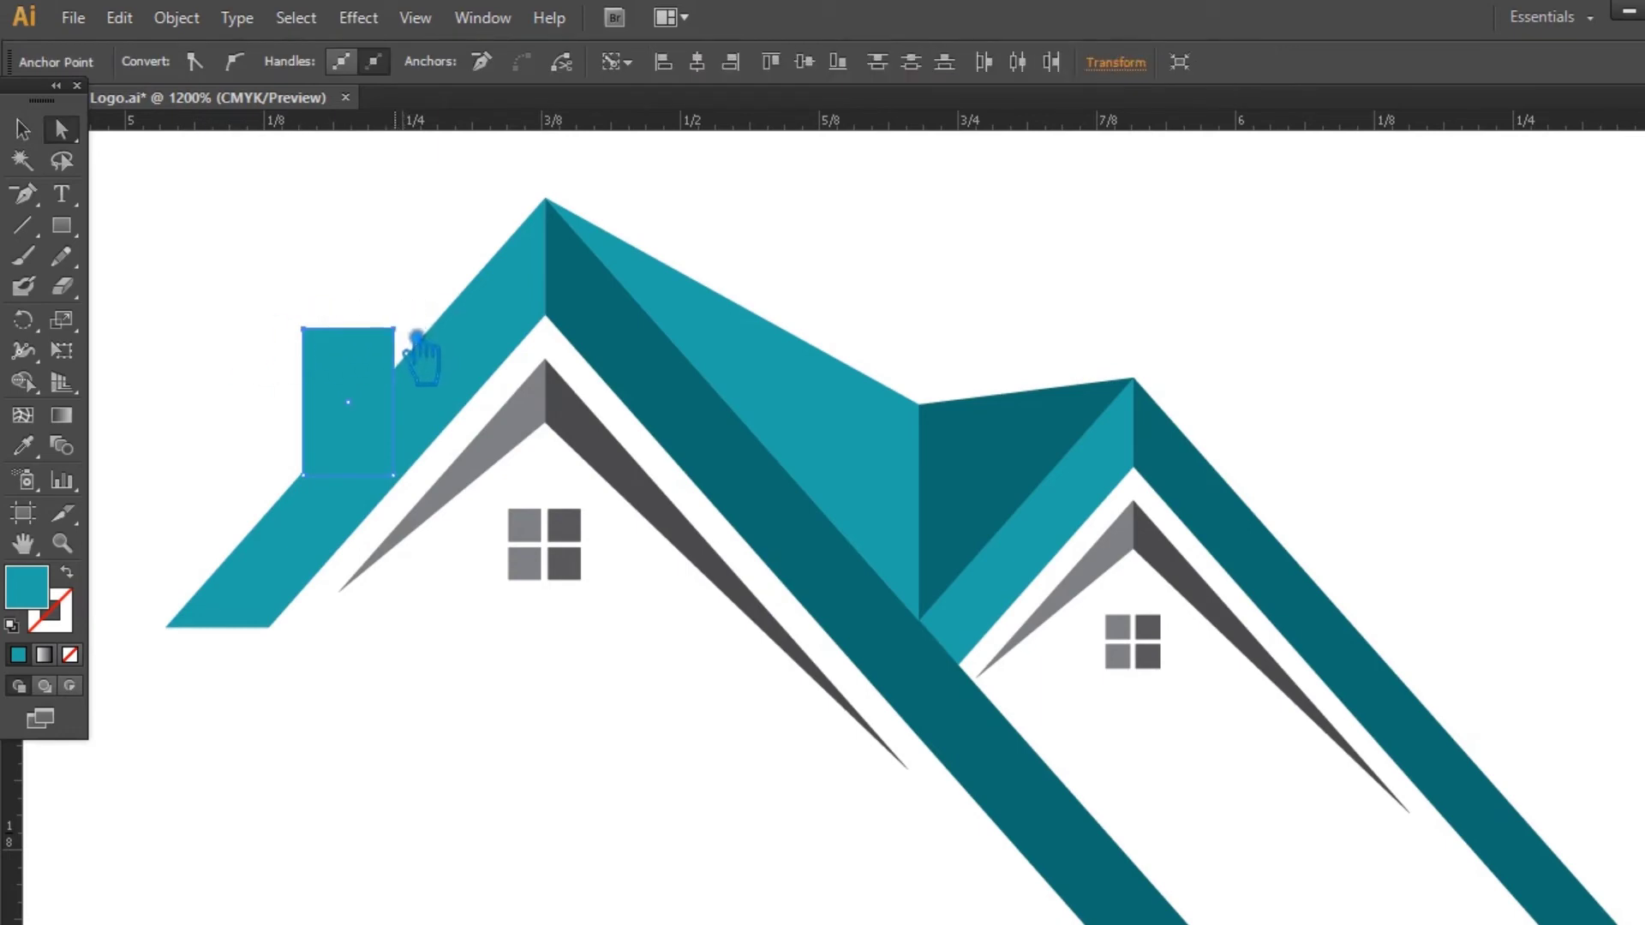
{"action": "left_click", "coordinate": [327, 321]}
{"action": "key", "text": "ctrl+minus"}
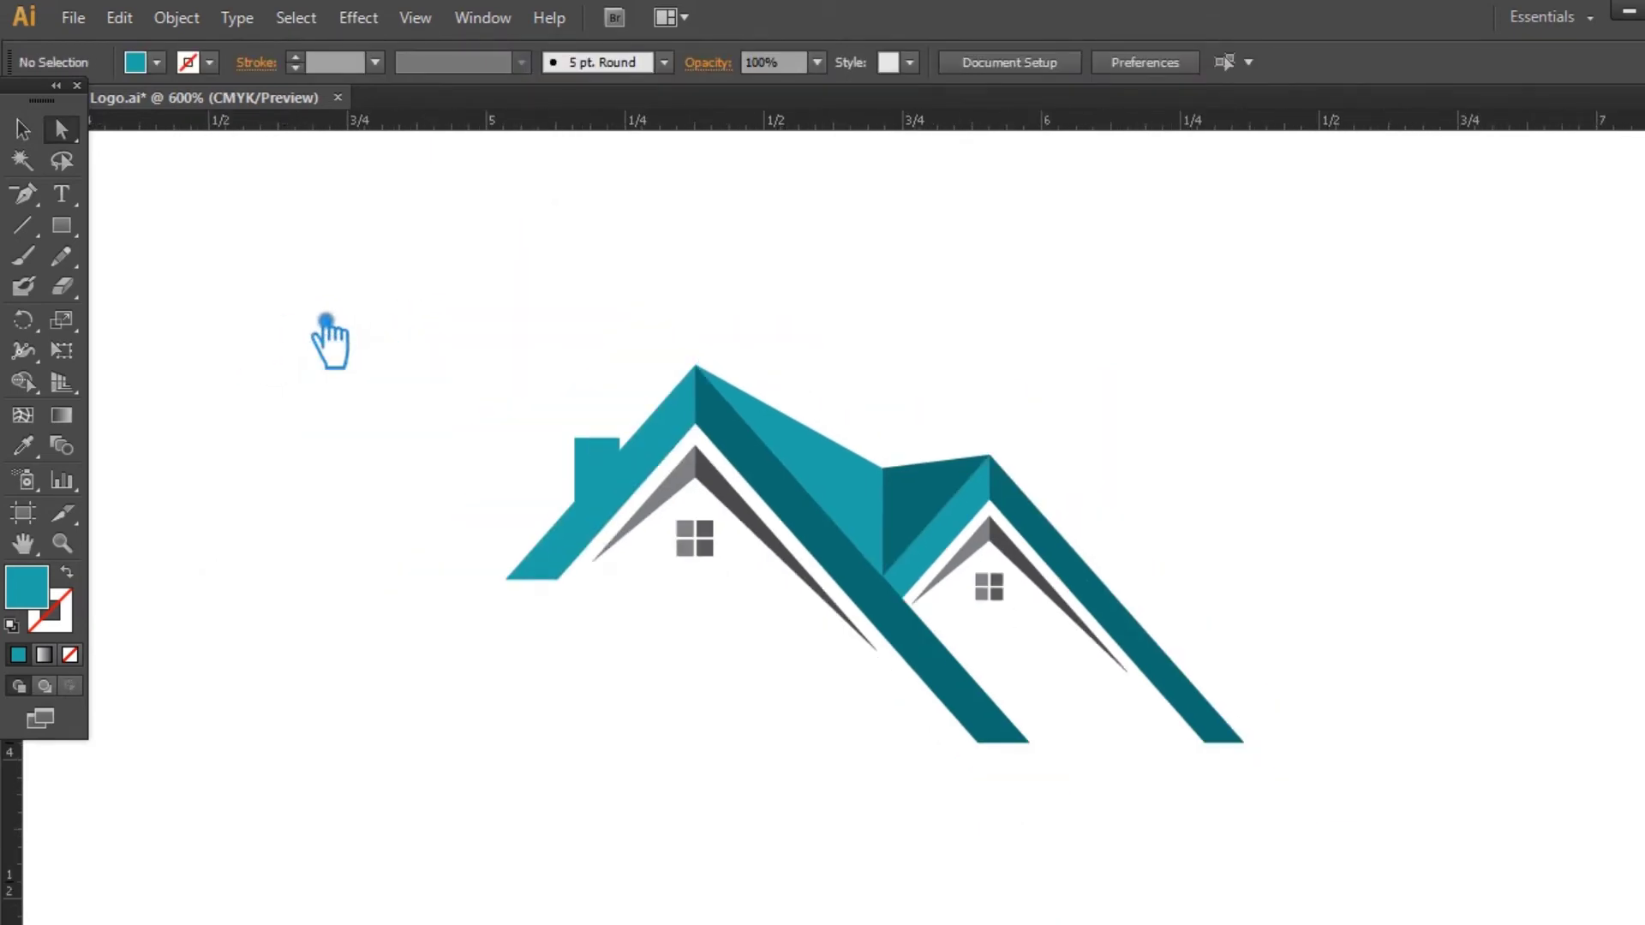
- Select every piece of the house logo and group them into one object
{"action": "left_click_drag", "start_coordinate": [1244, 801], "coordinate": [507, 338]}
{"action": "key", "text": "v"}
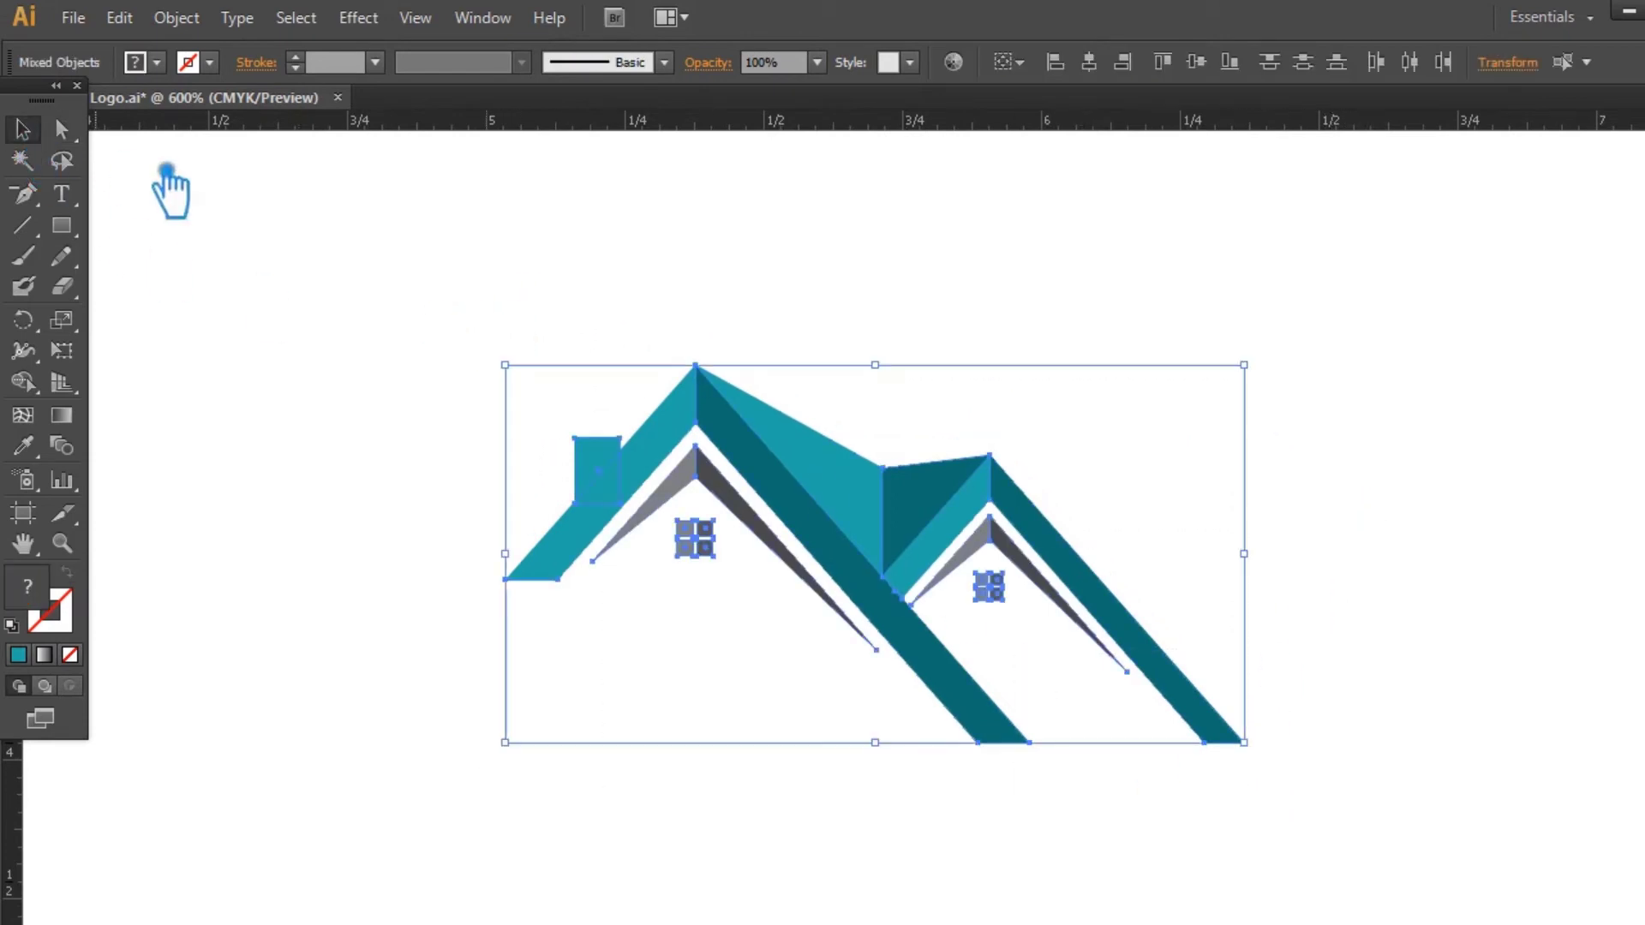
{"action": "left_click", "coordinate": [1469, 884]}
{"action": "left_click_drag", "start_coordinate": [1355, 842], "coordinate": [462, 415]}
{"action": "key", "text": "ctrl+shift+b"}
{"action": "key", "text": "ctrl+shift+b"}
{"action": "key", "text": "ctrl+shift+b"}
{"action": "key", "text": "ctrl+shift+b"}
{"action": "key", "text": "ctrl+shift+b"}
{"action": "key", "text": "ctrl+s"}
{"action": "key", "text": "ctrl+shift+b"}
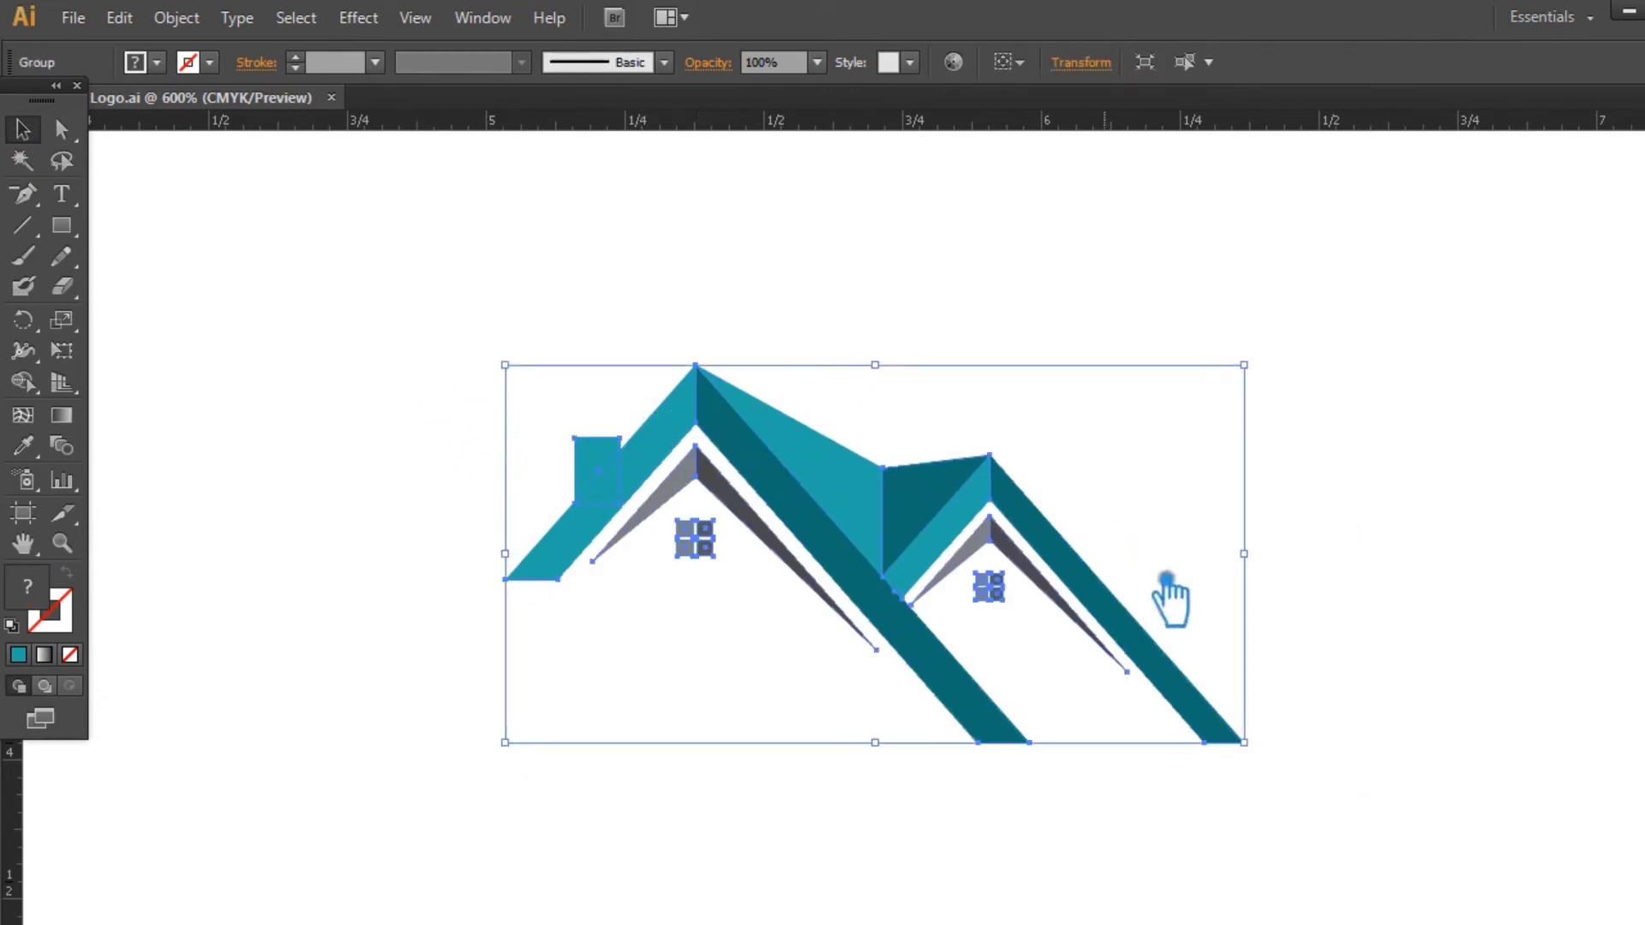
- Reflect the grouped house across the vertical axis and move it back toward centre
{"action": "right_click", "coordinate": [827, 476]}
{"action": "left_click", "coordinate": [1193, 749]}
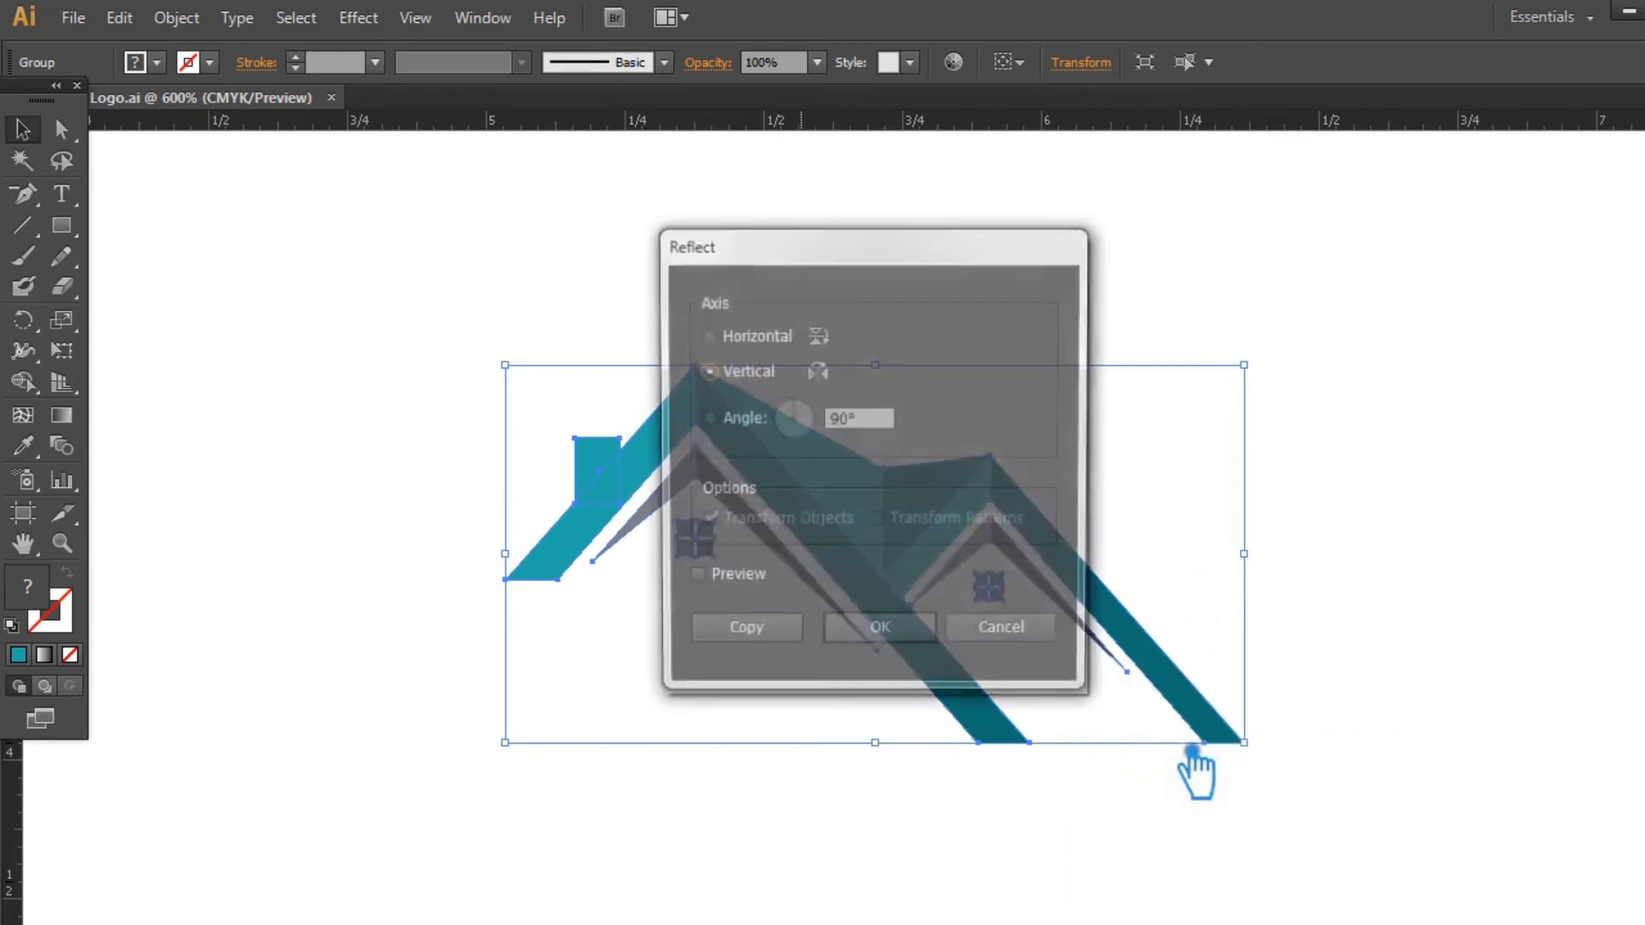
{"action": "left_click", "coordinate": [929, 633]}
{"action": "left_click", "coordinate": [1108, 782]}
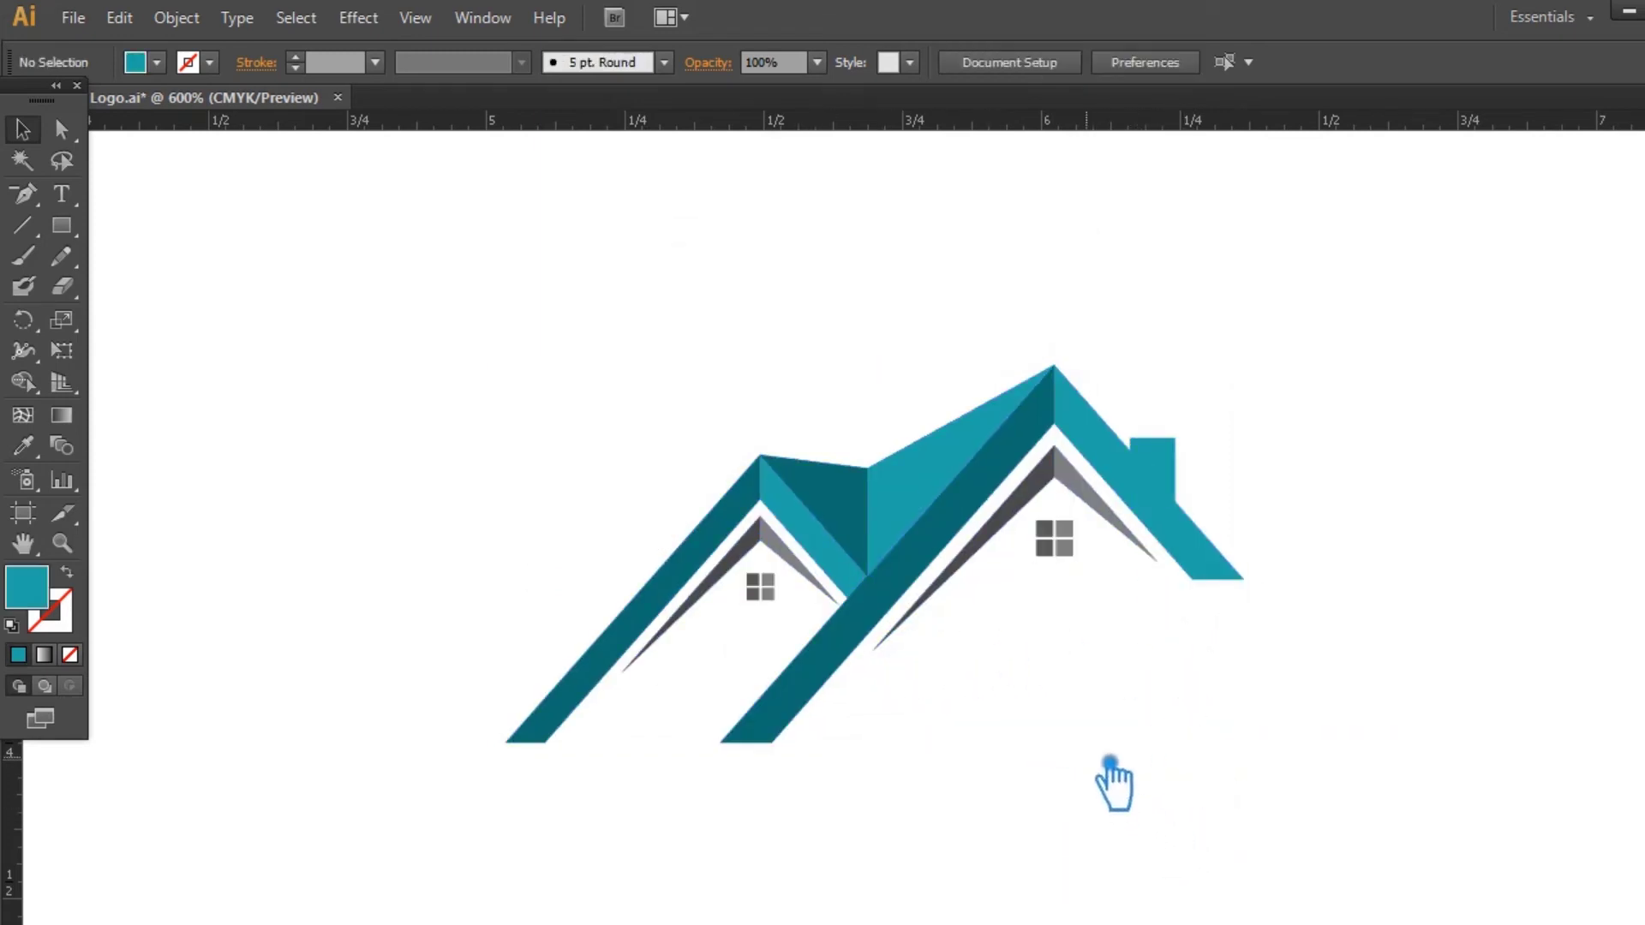
{"action": "left_click_drag", "start_coordinate": [1182, 760], "coordinate": [1079, 732]}
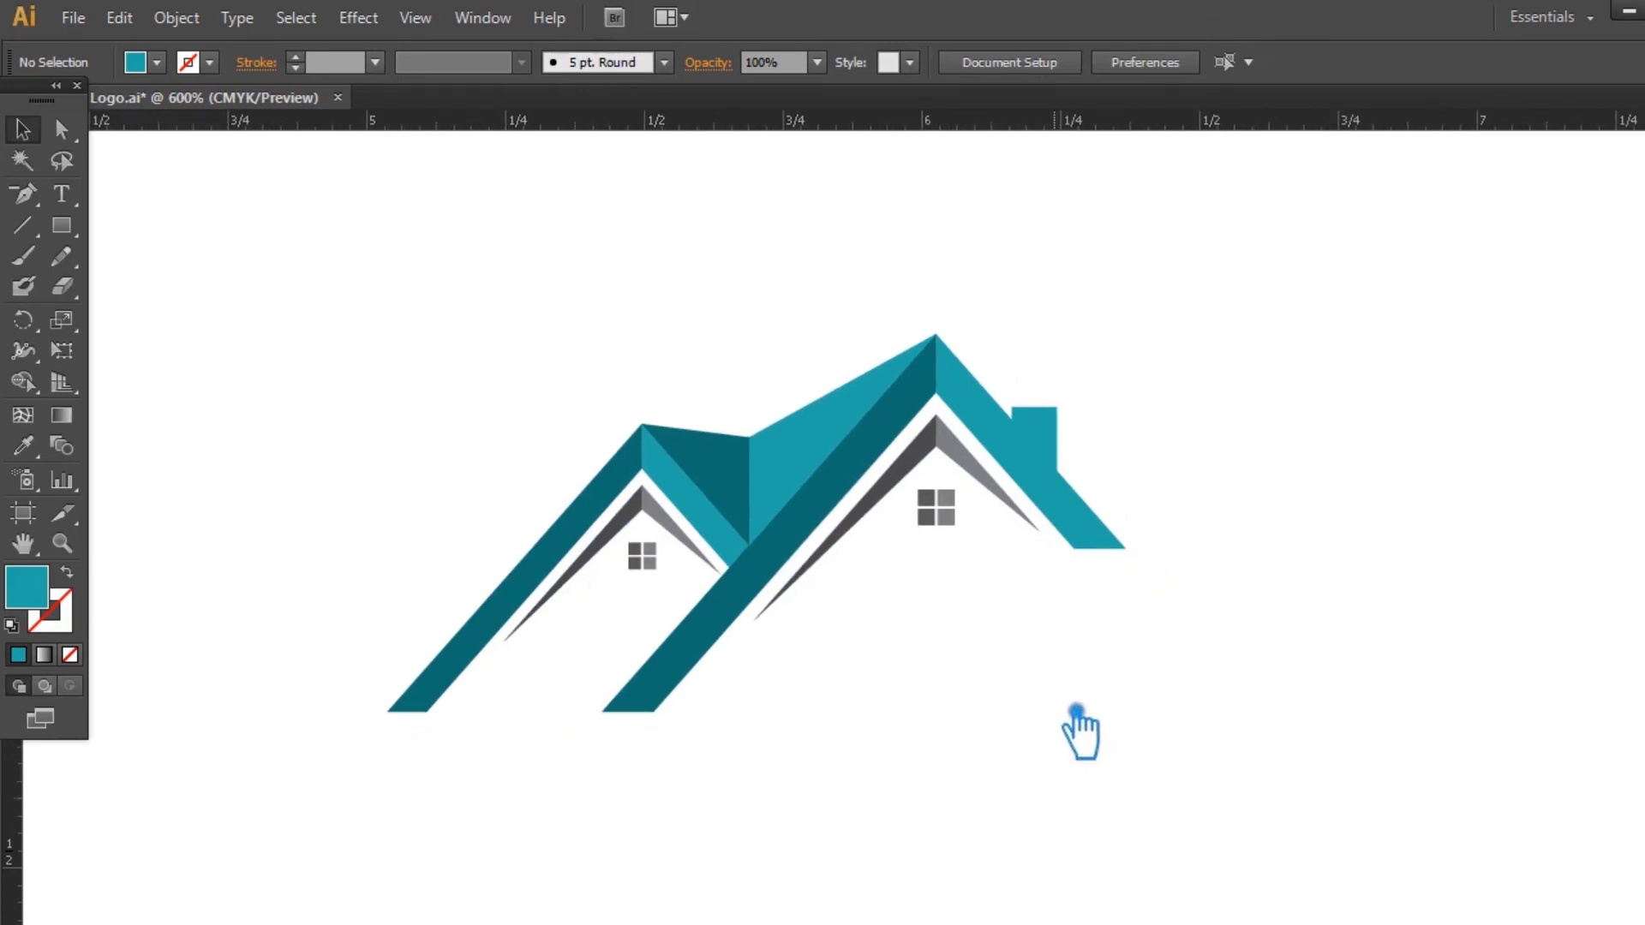
- Save, then add a horizontal guide at the roofs' base and two vertical guides
{"action": "key", "text": "ctrl+s"}
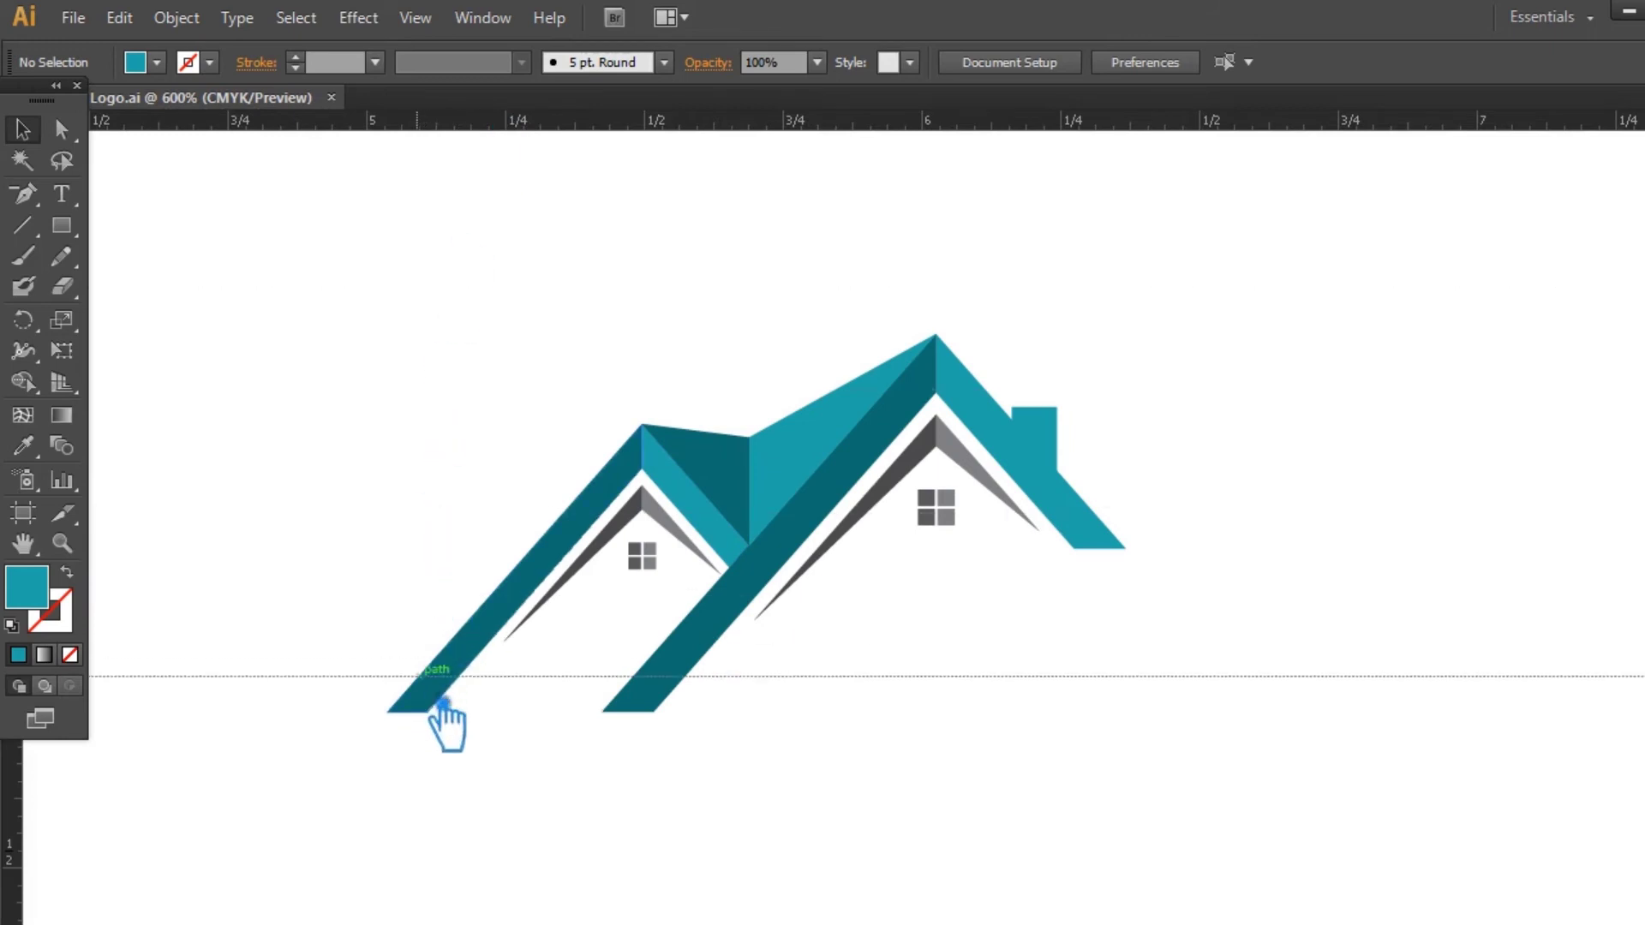
{"action": "left_click_drag", "start_coordinate": [494, 128], "coordinate": [446, 711]}
{"action": "key", "text": "ctrl+semicolon"}
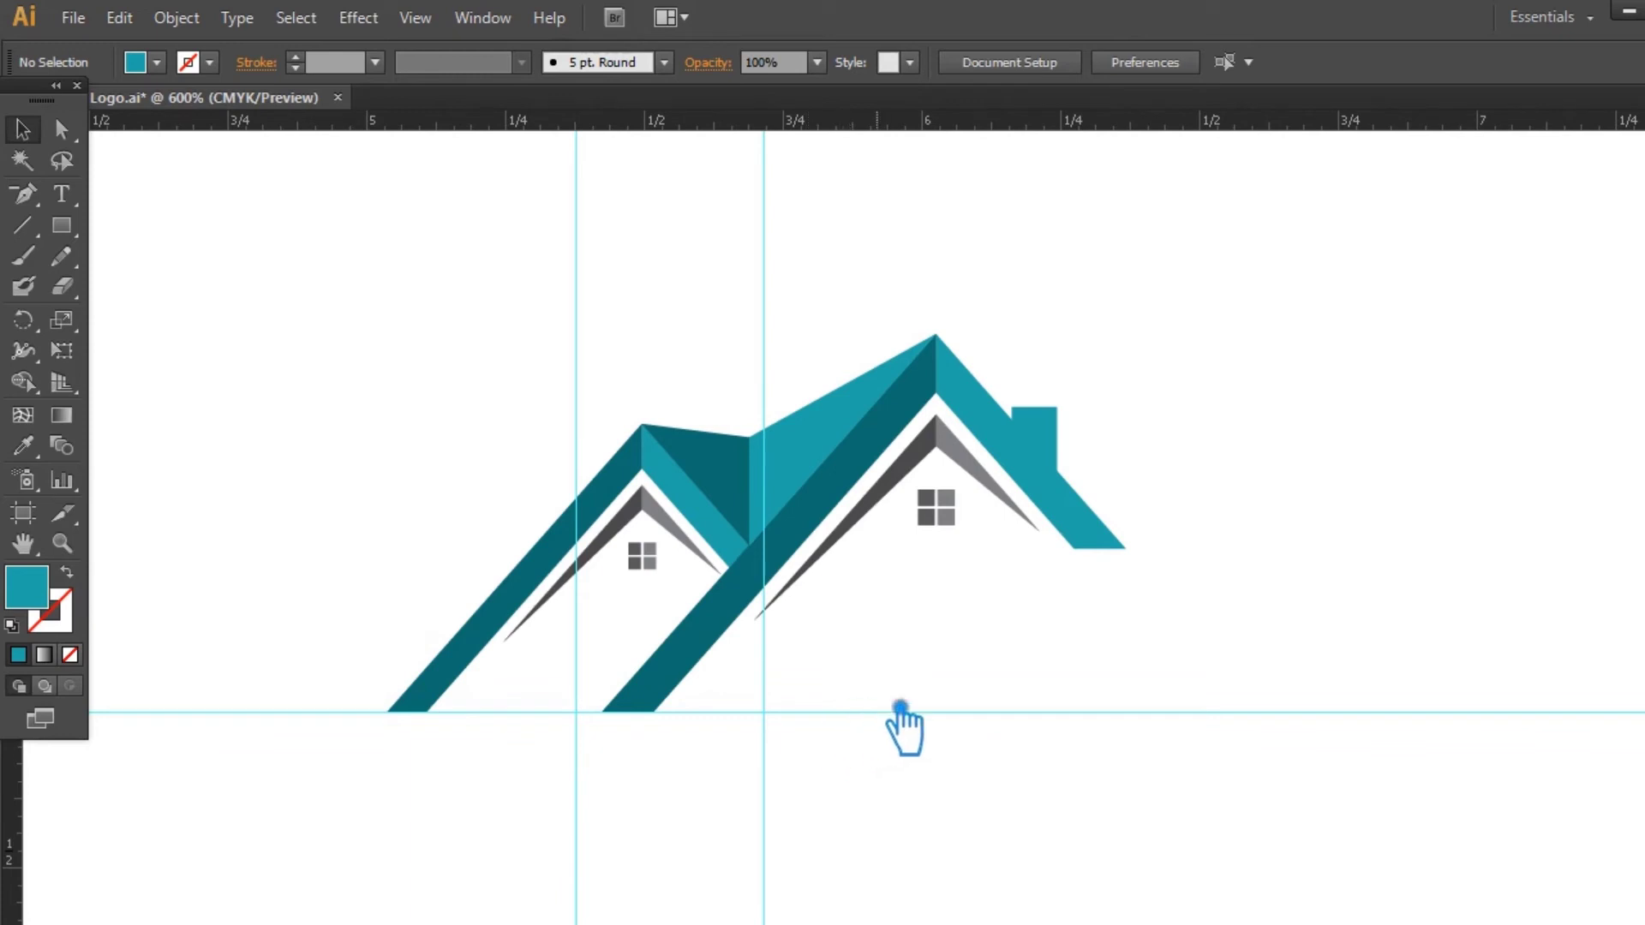
{"action": "left_click", "coordinate": [61, 194]}
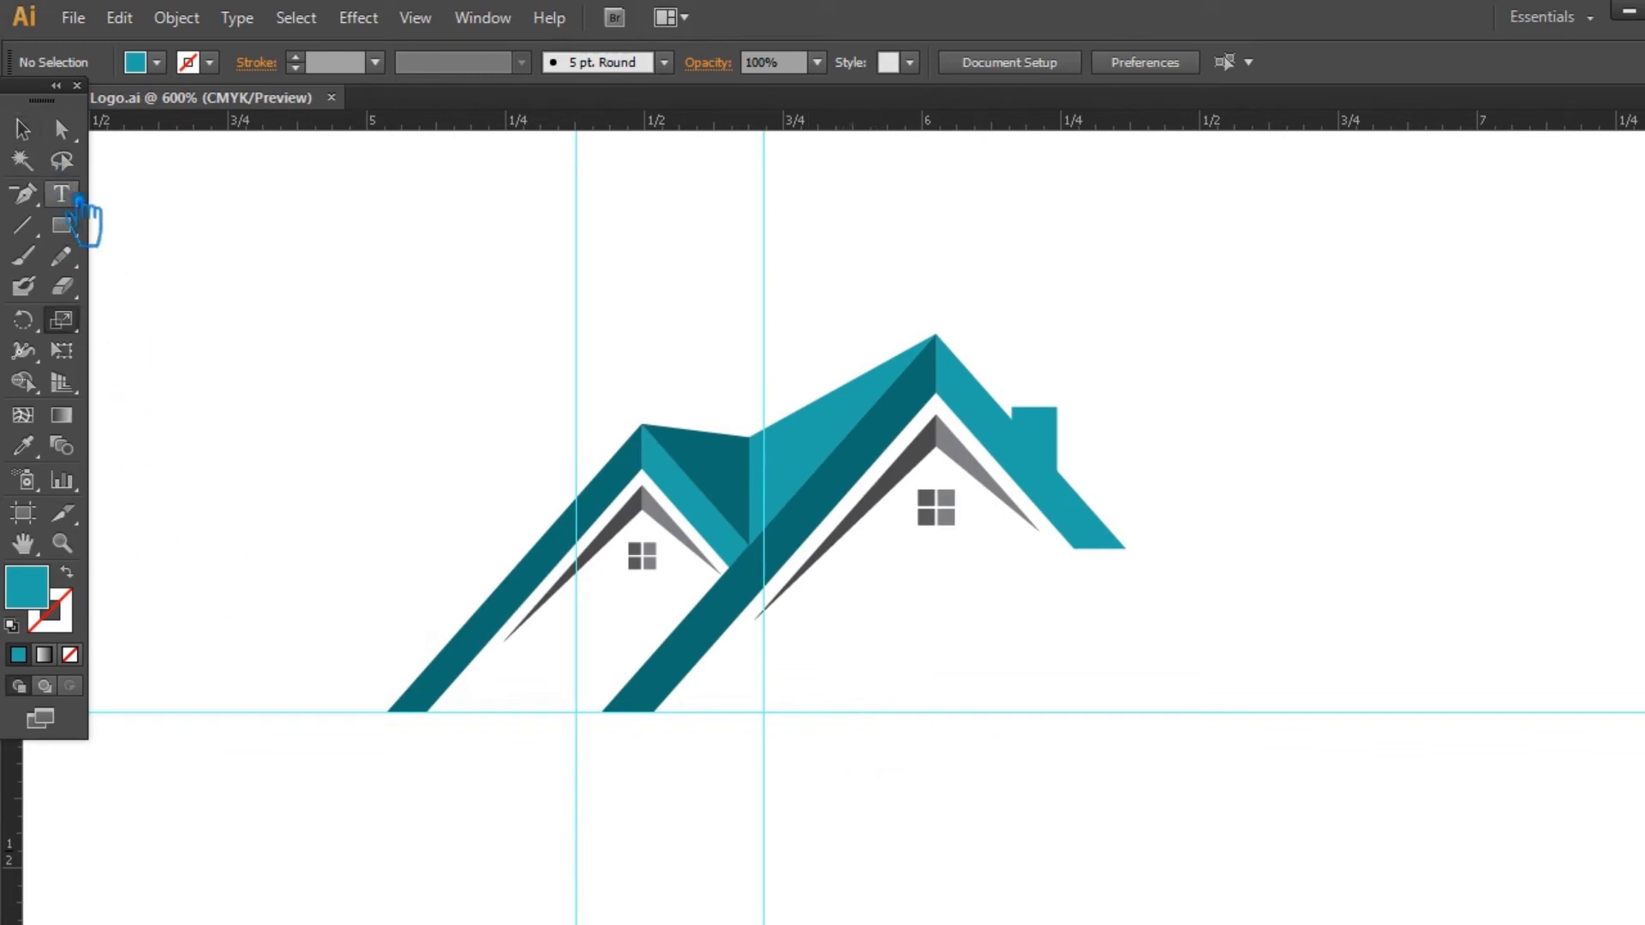
- Type REAL ESTATE below the roof, trying Bold before returning it to Regular style
{"action": "left_click", "coordinate": [873, 677]}
{"action": "type", "text": "Real Es"}
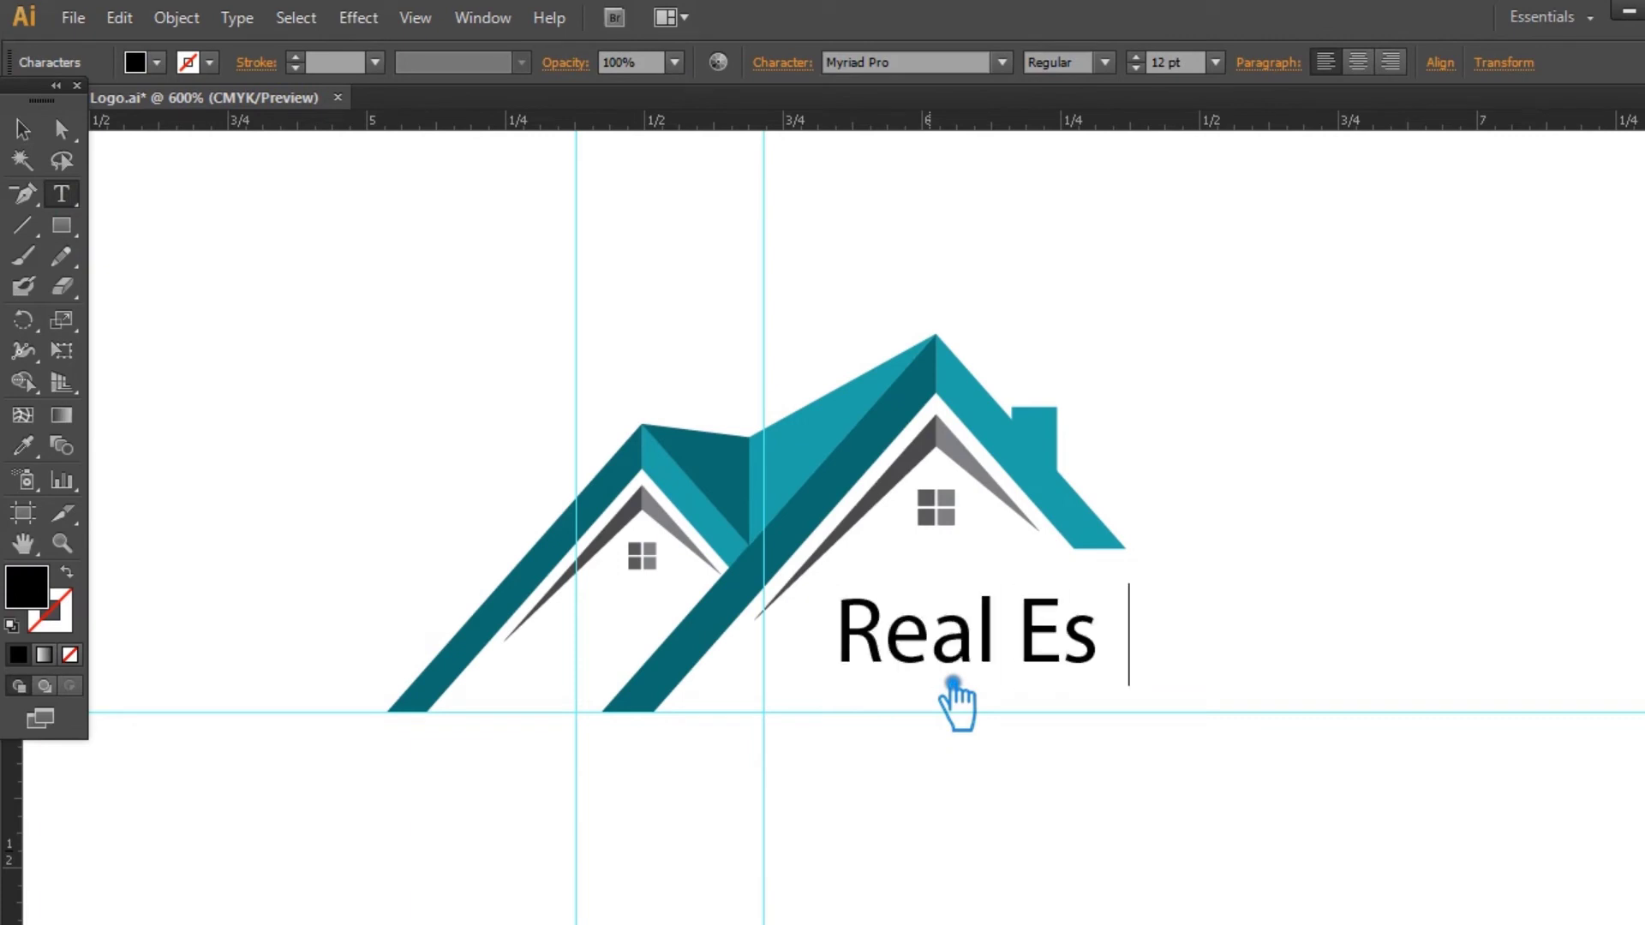
{"action": "type", "text": "tate"}
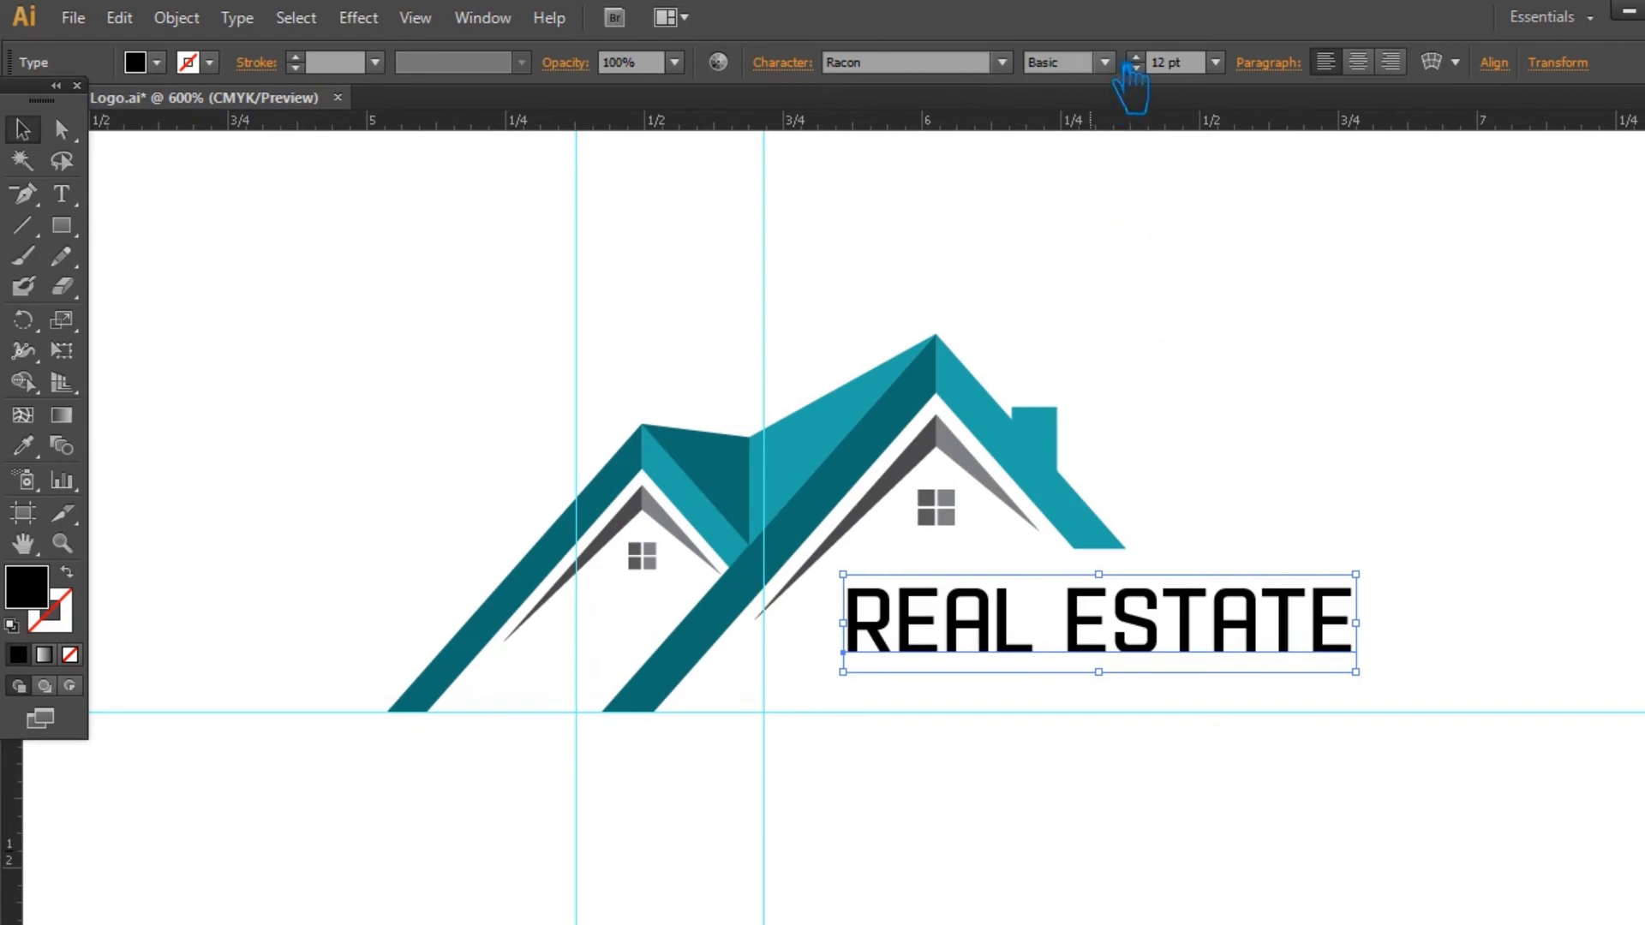
{"action": "left_click", "coordinate": [1105, 62]}
{"action": "left_click", "coordinate": [1109, 159]}
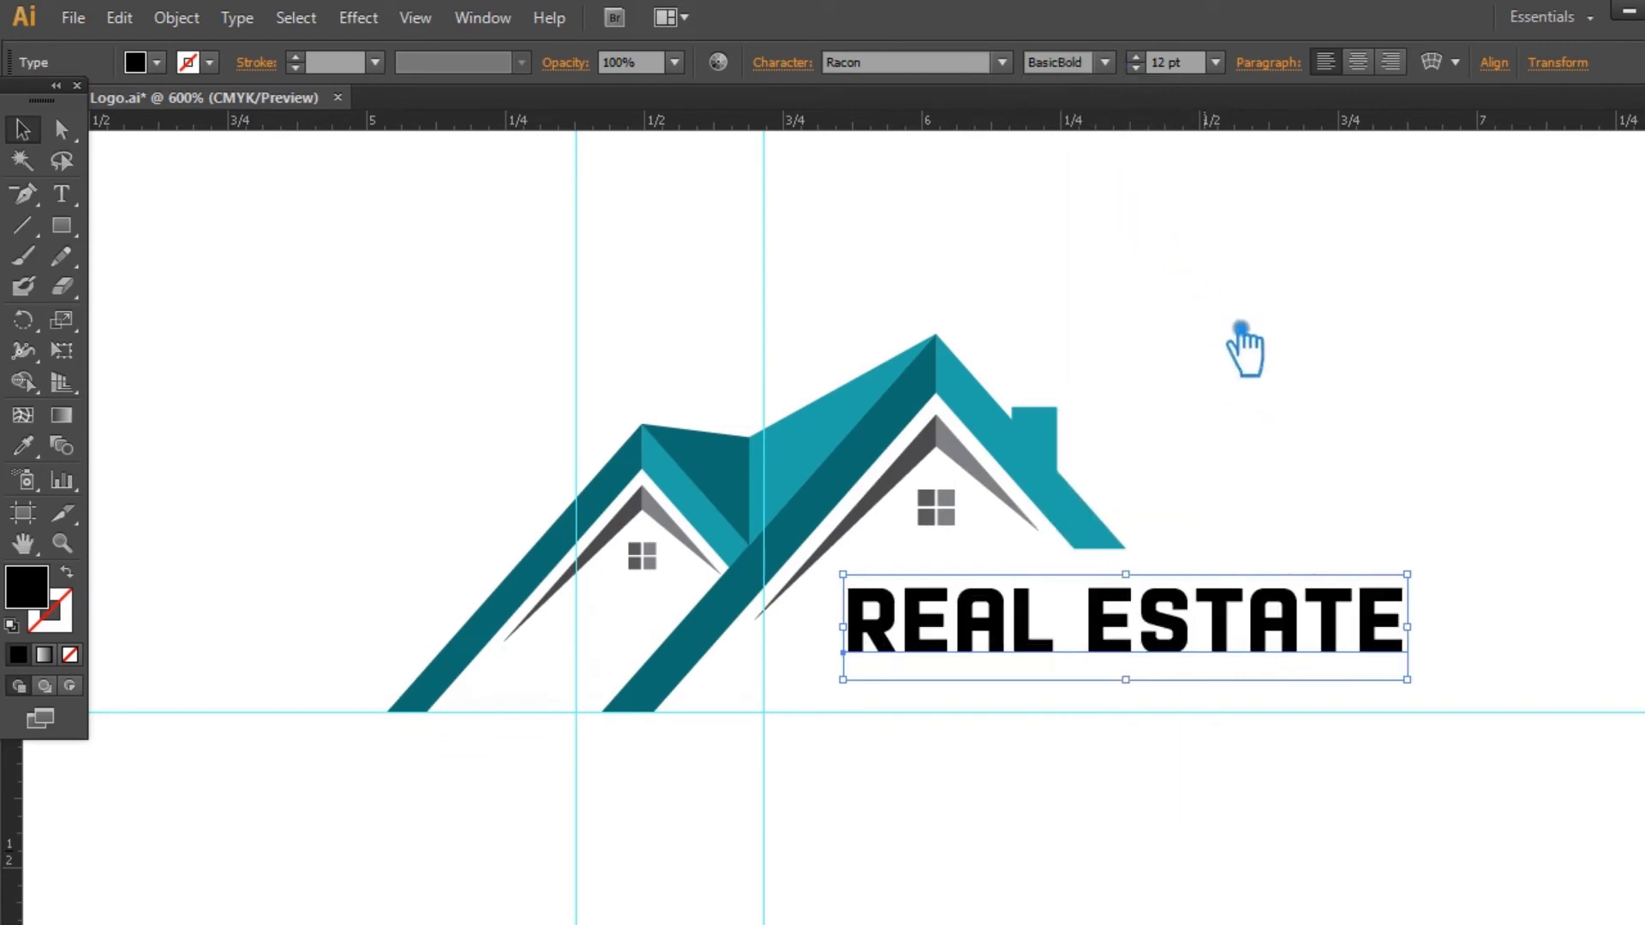
{"action": "left_click", "coordinate": [1105, 61]}
{"action": "left_click", "coordinate": [1111, 118]}
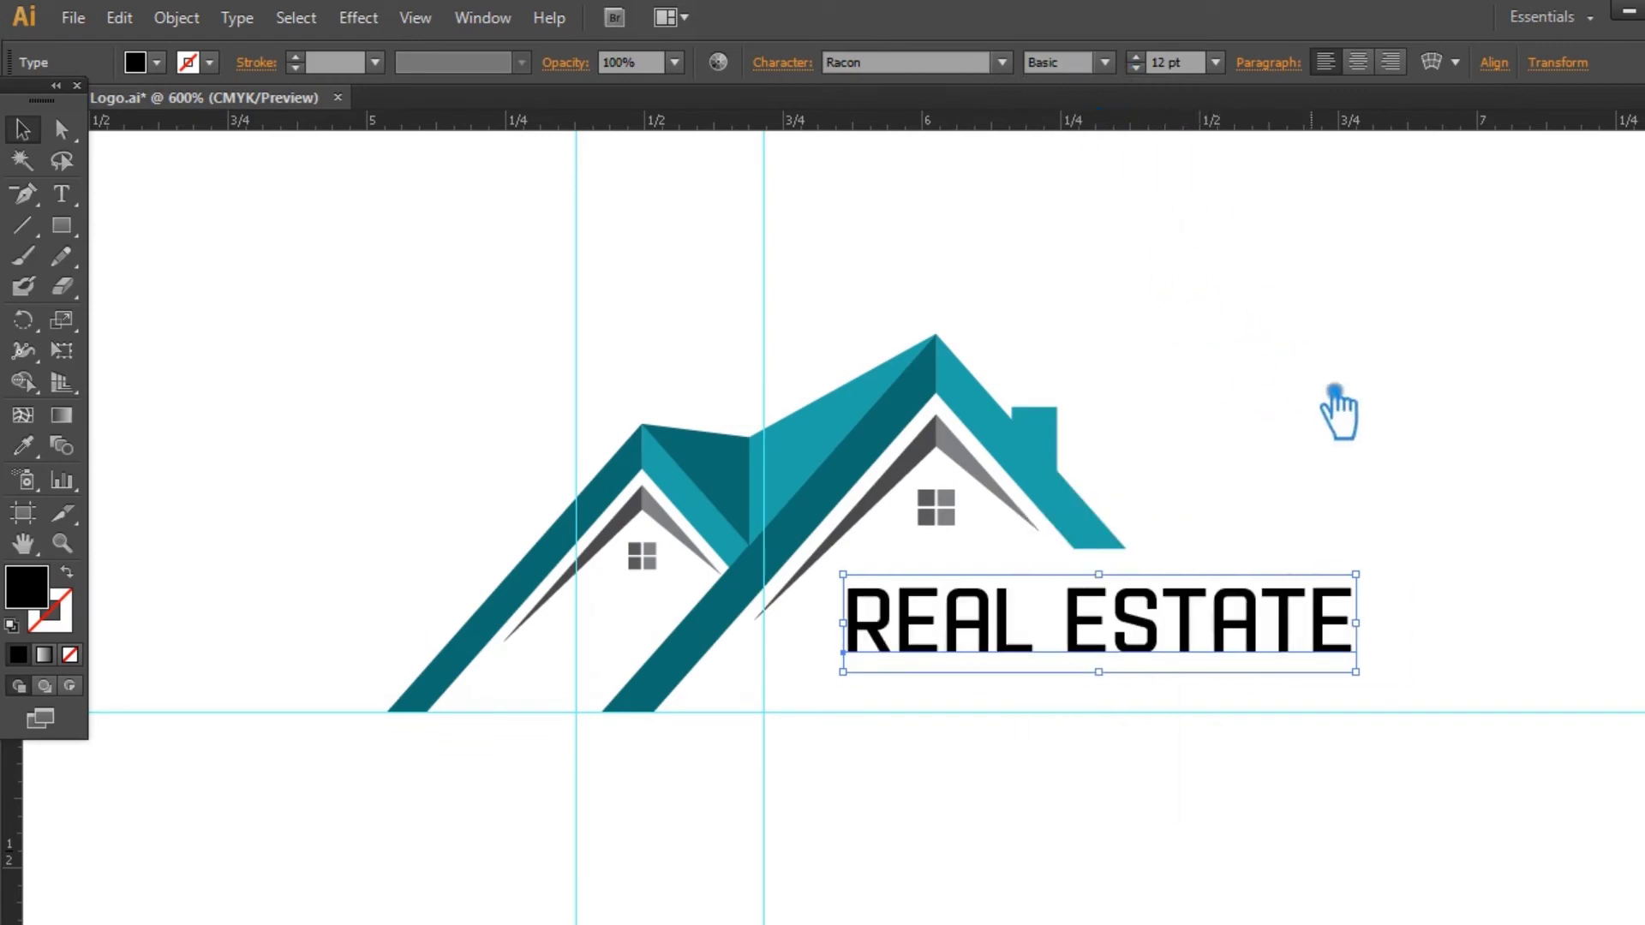
- Drag the REAL ESTATE text into place beside the roofs
{"action": "left_click", "coordinate": [1329, 404]}
{"action": "left_click_drag", "start_coordinate": [1148, 649], "coordinate": [1081, 673]}
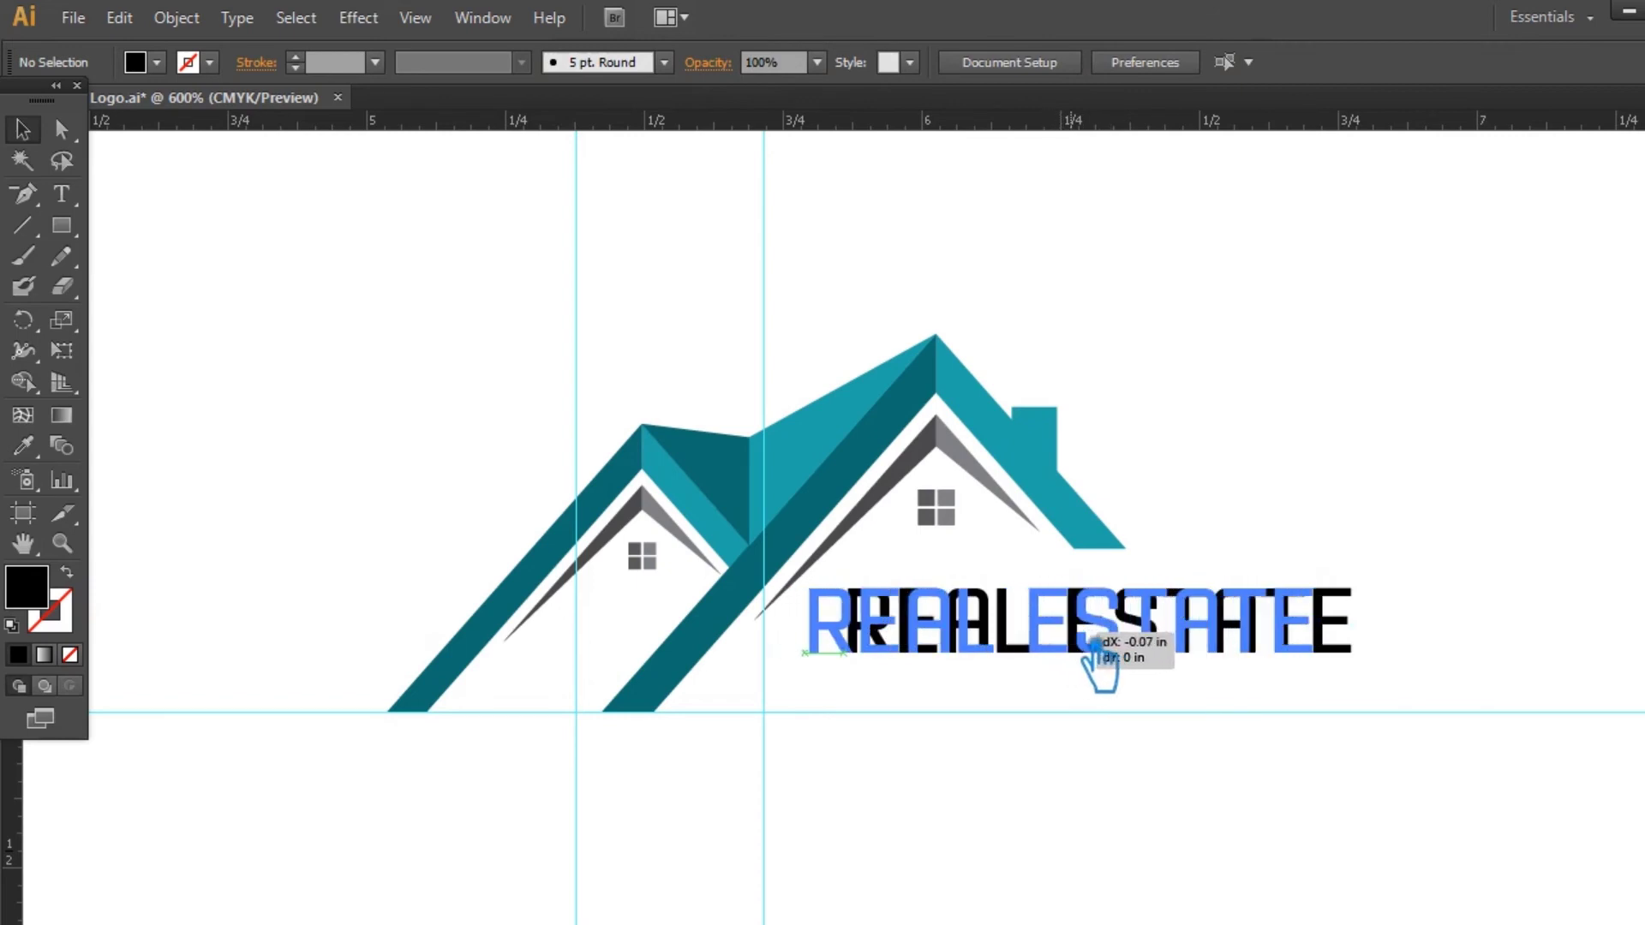
{"action": "left_click_drag", "start_coordinate": [1081, 673], "coordinate": [1129, 652]}
{"action": "left_click", "coordinate": [1082, 842]}
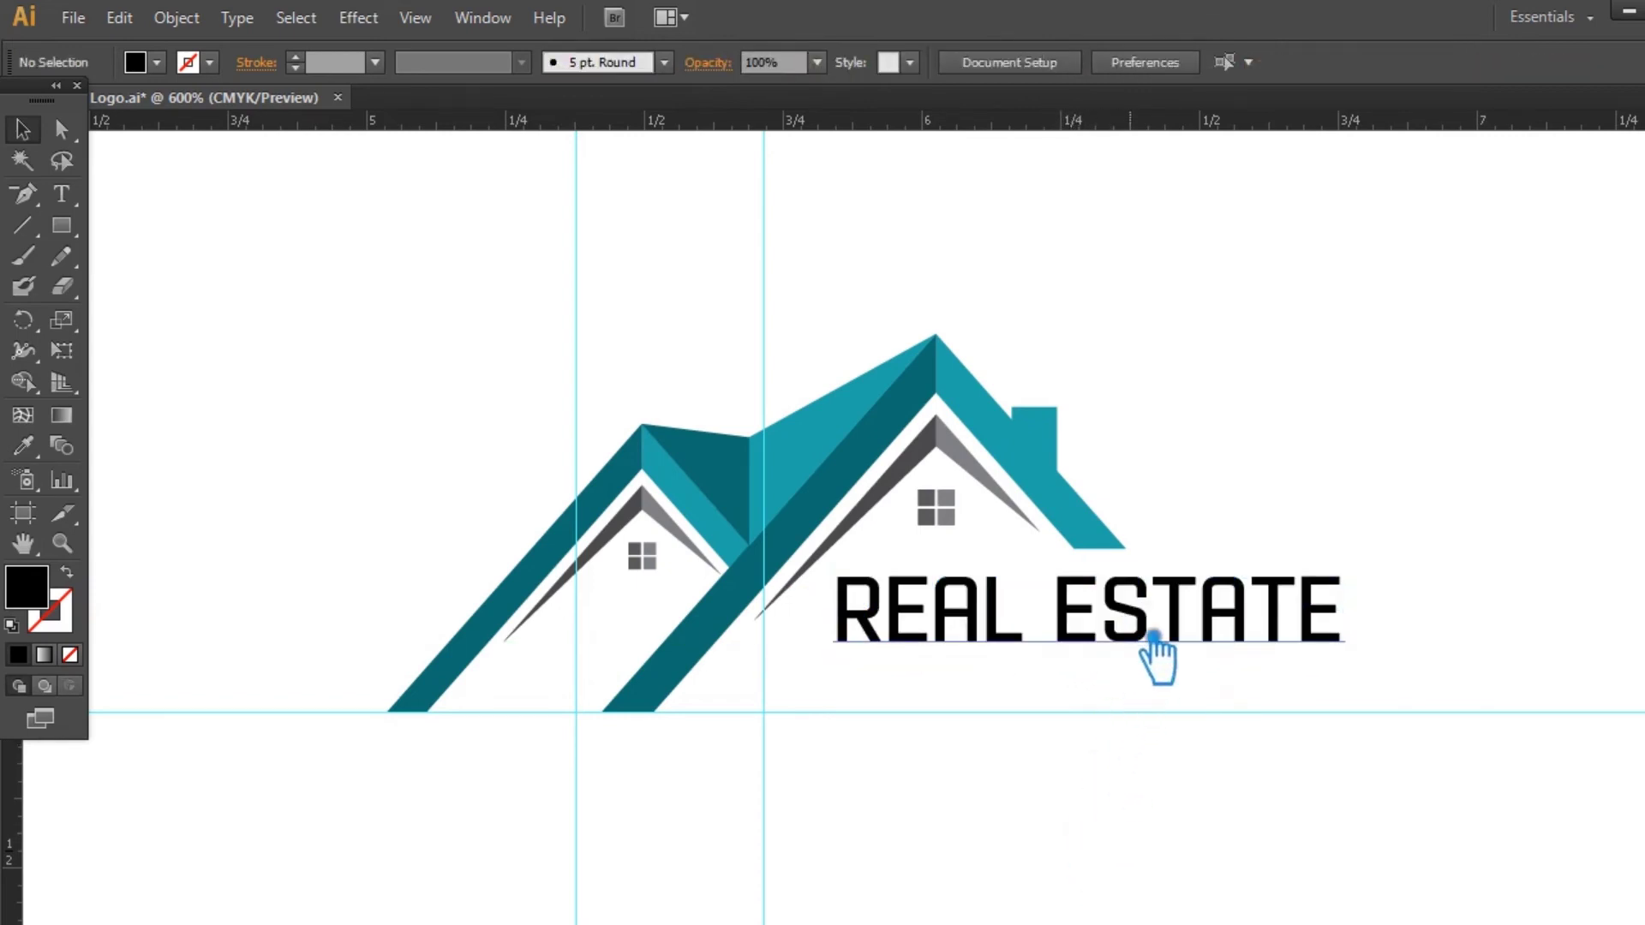
- Enlarge REAL ESTATE to 14 pt and save the file
{"action": "left_click", "coordinate": [1152, 638]}
{"action": "left_click", "coordinate": [1161, 64]}
{"action": "key", "text": "Up"}
{"action": "key", "text": "Up"}
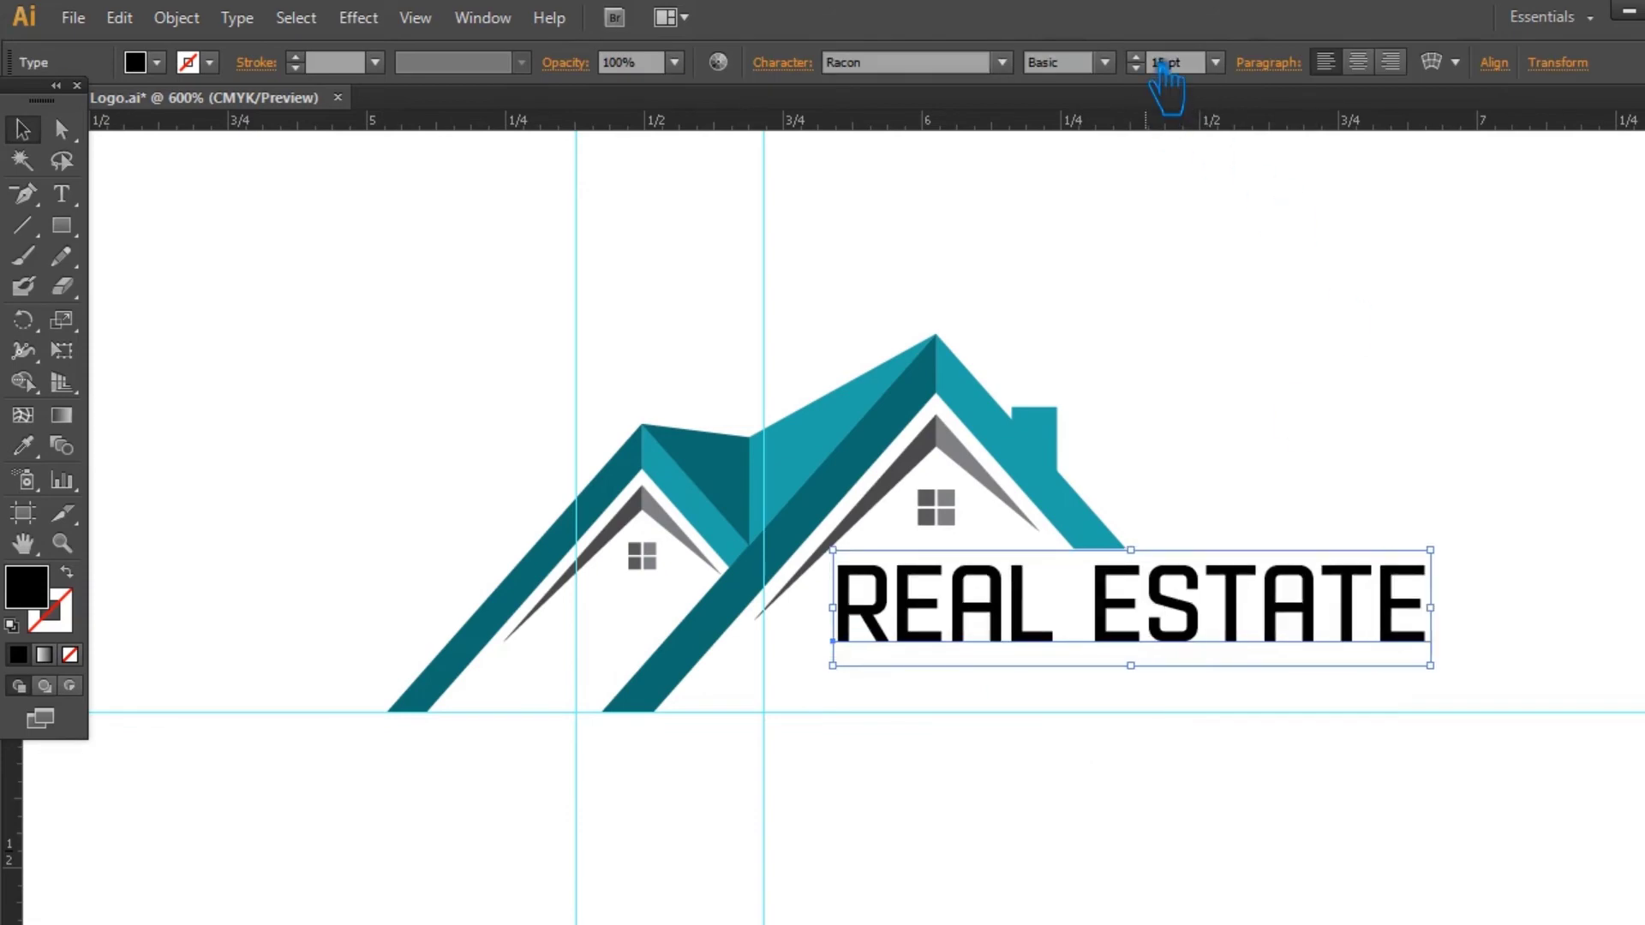
{"action": "key", "text": "Up"}
{"action": "key", "text": "Down"}
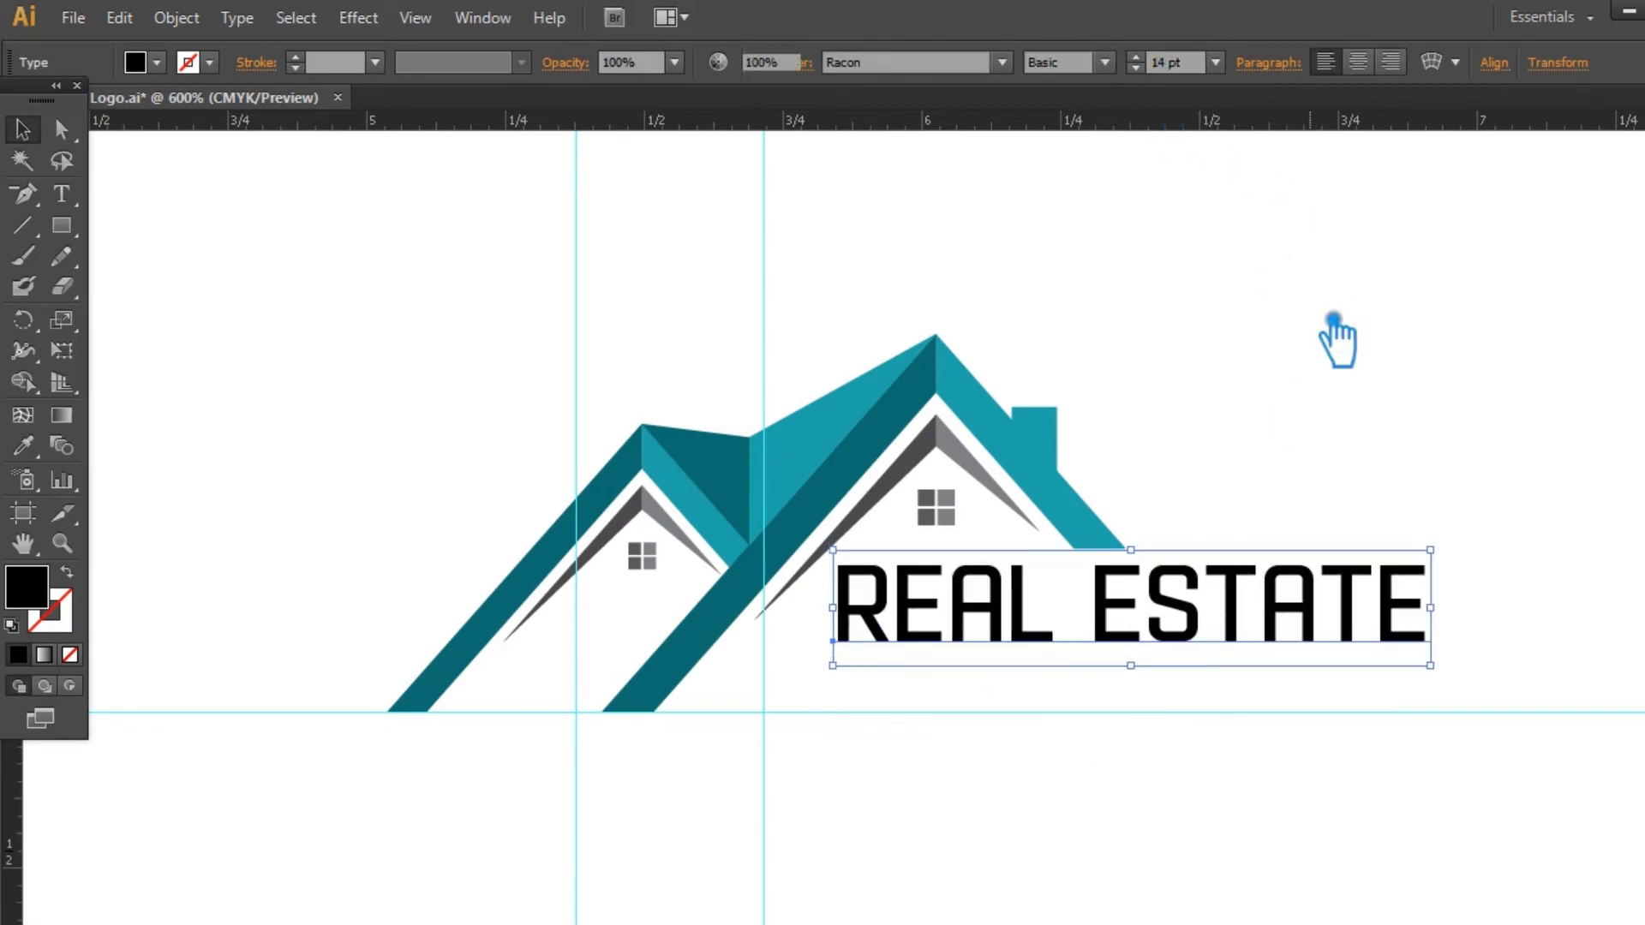
{"action": "left_click", "coordinate": [1334, 321]}
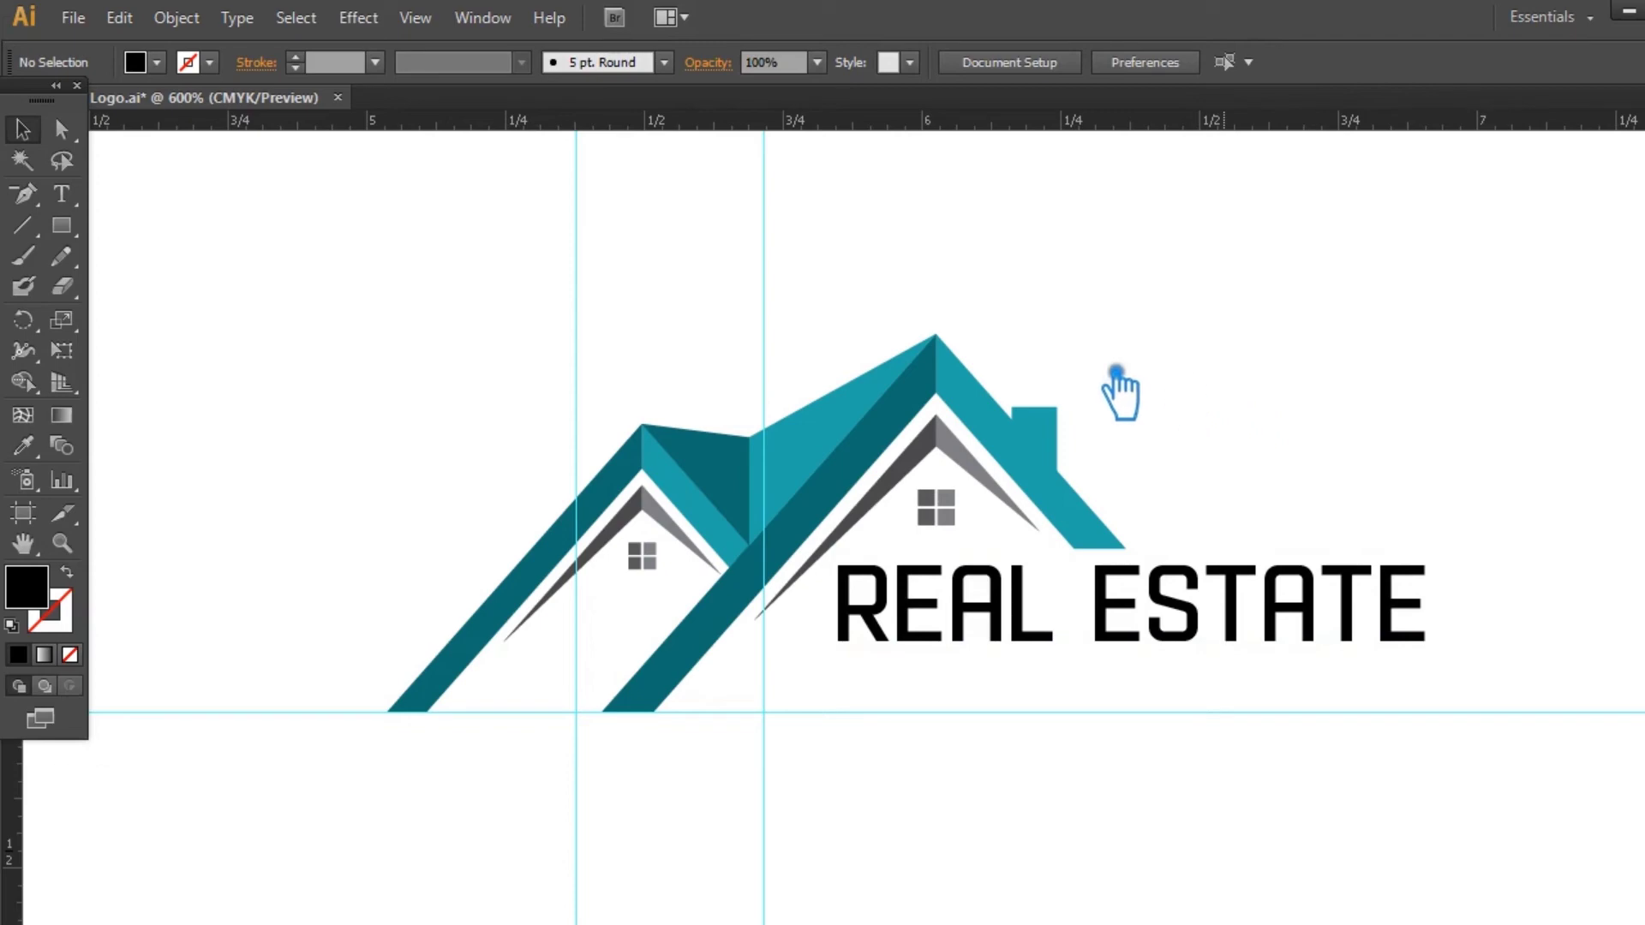
{"action": "key", "text": "ctrl+s"}
- Start a new text line below REAL ESTATE at 4 pt
{"action": "left_click", "coordinate": [74, 192]}
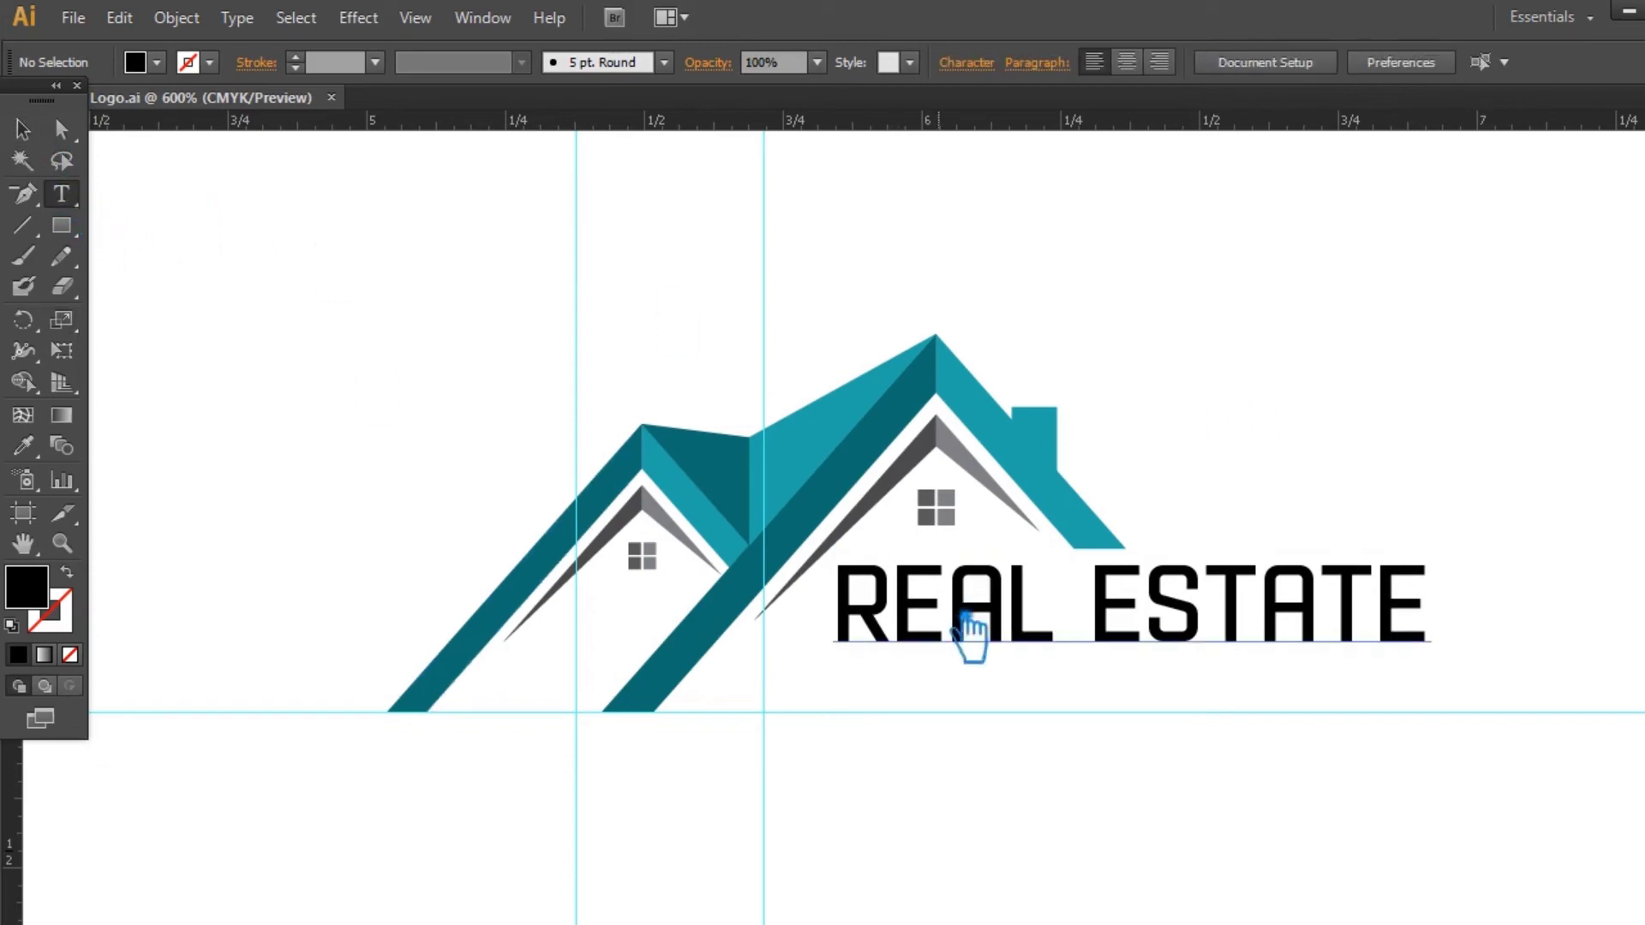
{"action": "left_click", "coordinate": [857, 690]}
{"action": "left_click", "coordinate": [1215, 62]}
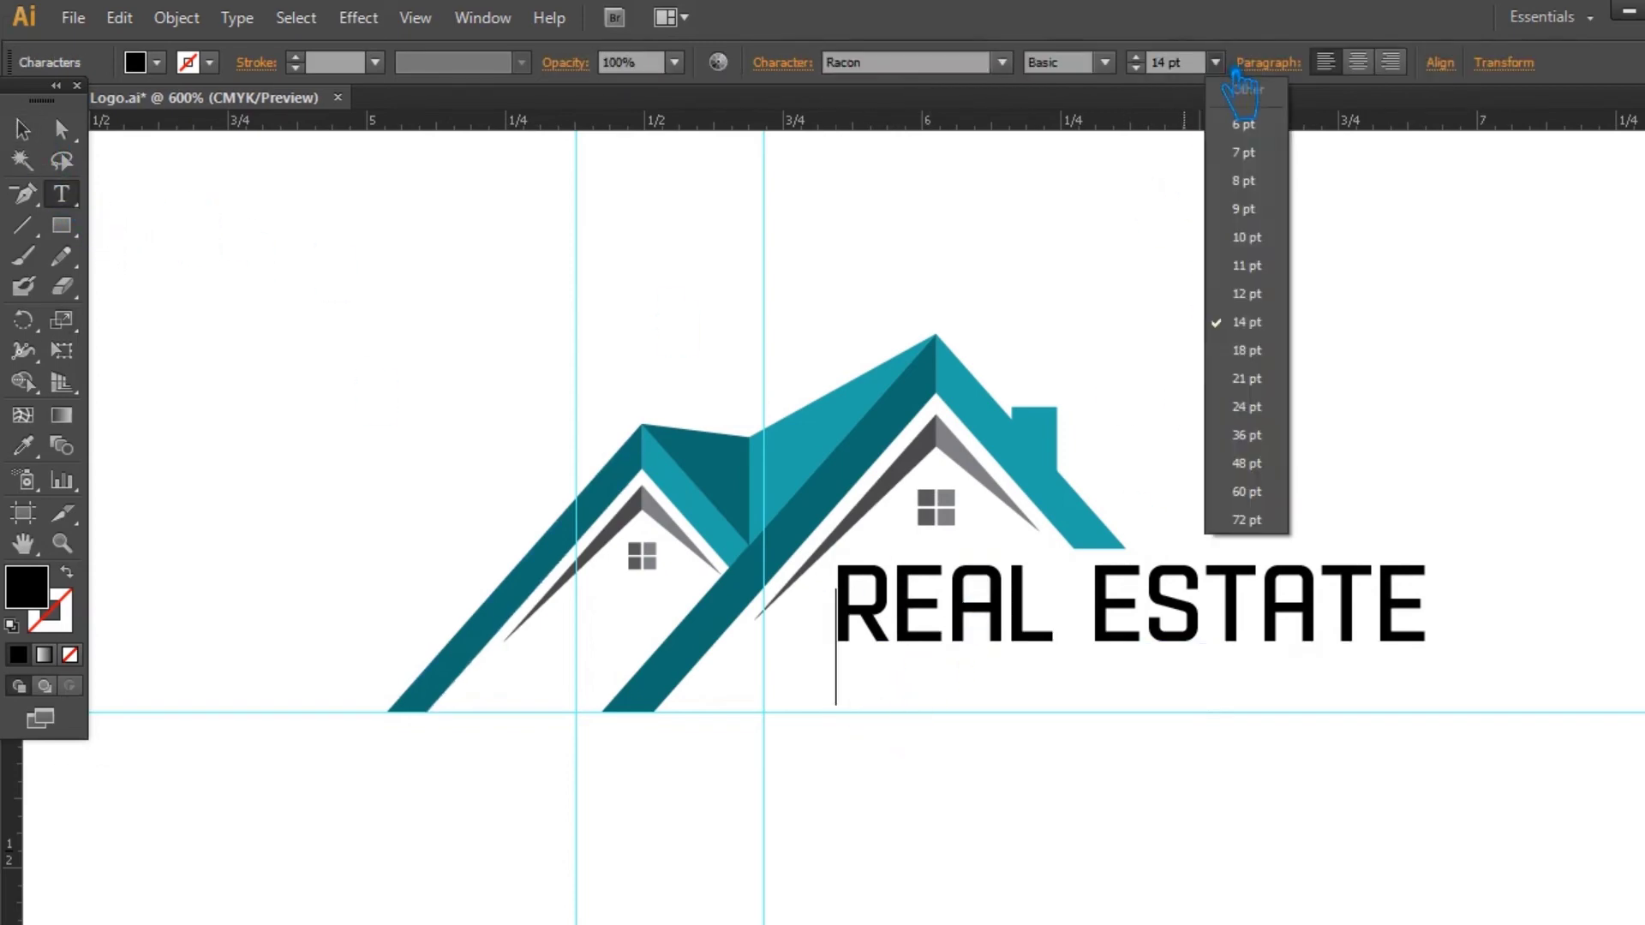
{"action": "left_click", "coordinate": [1260, 125]}
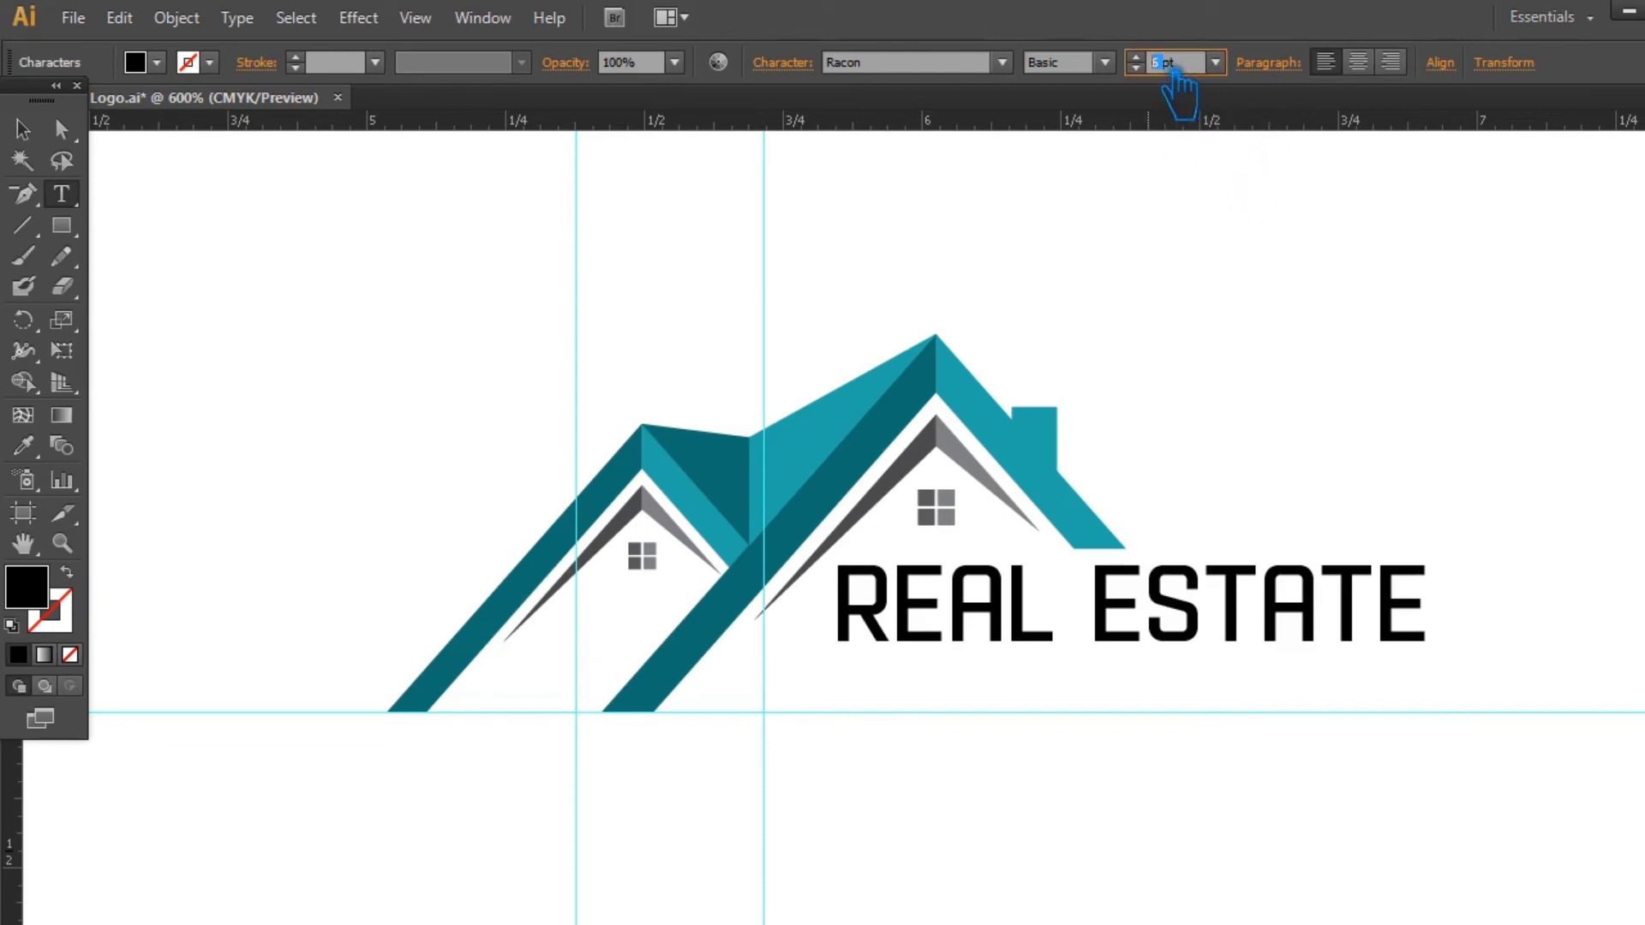
{"action": "key", "text": "Return"}
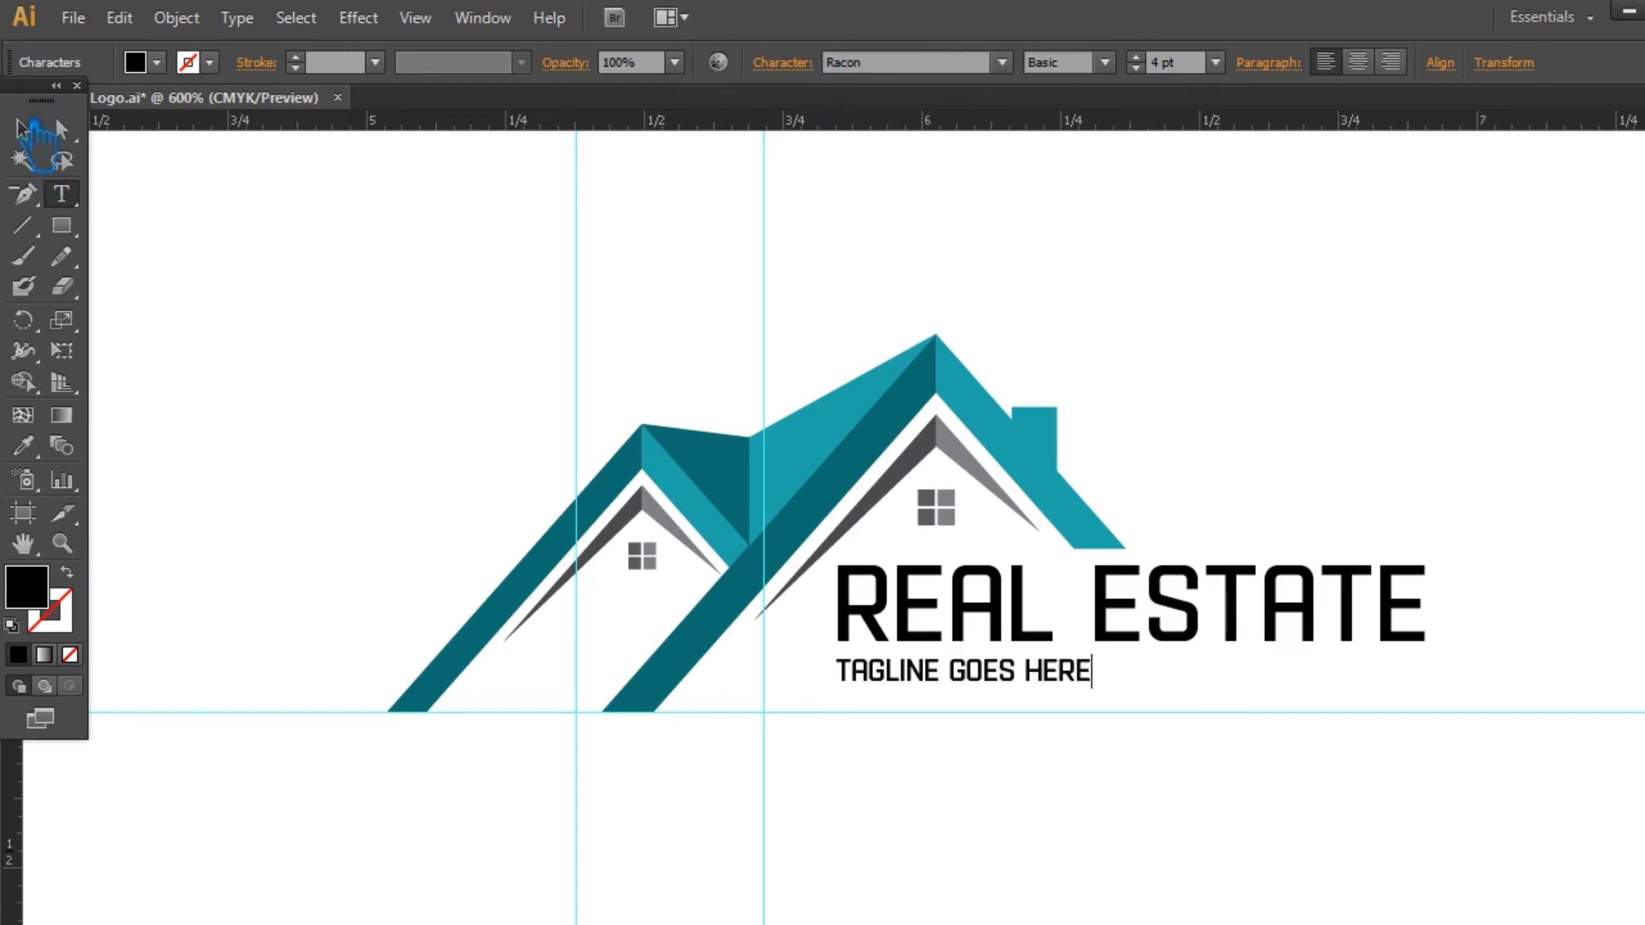
- Set the tagline's tracking to 300 and its size to 3 pt
{"action": "left_click", "coordinate": [23, 129]}
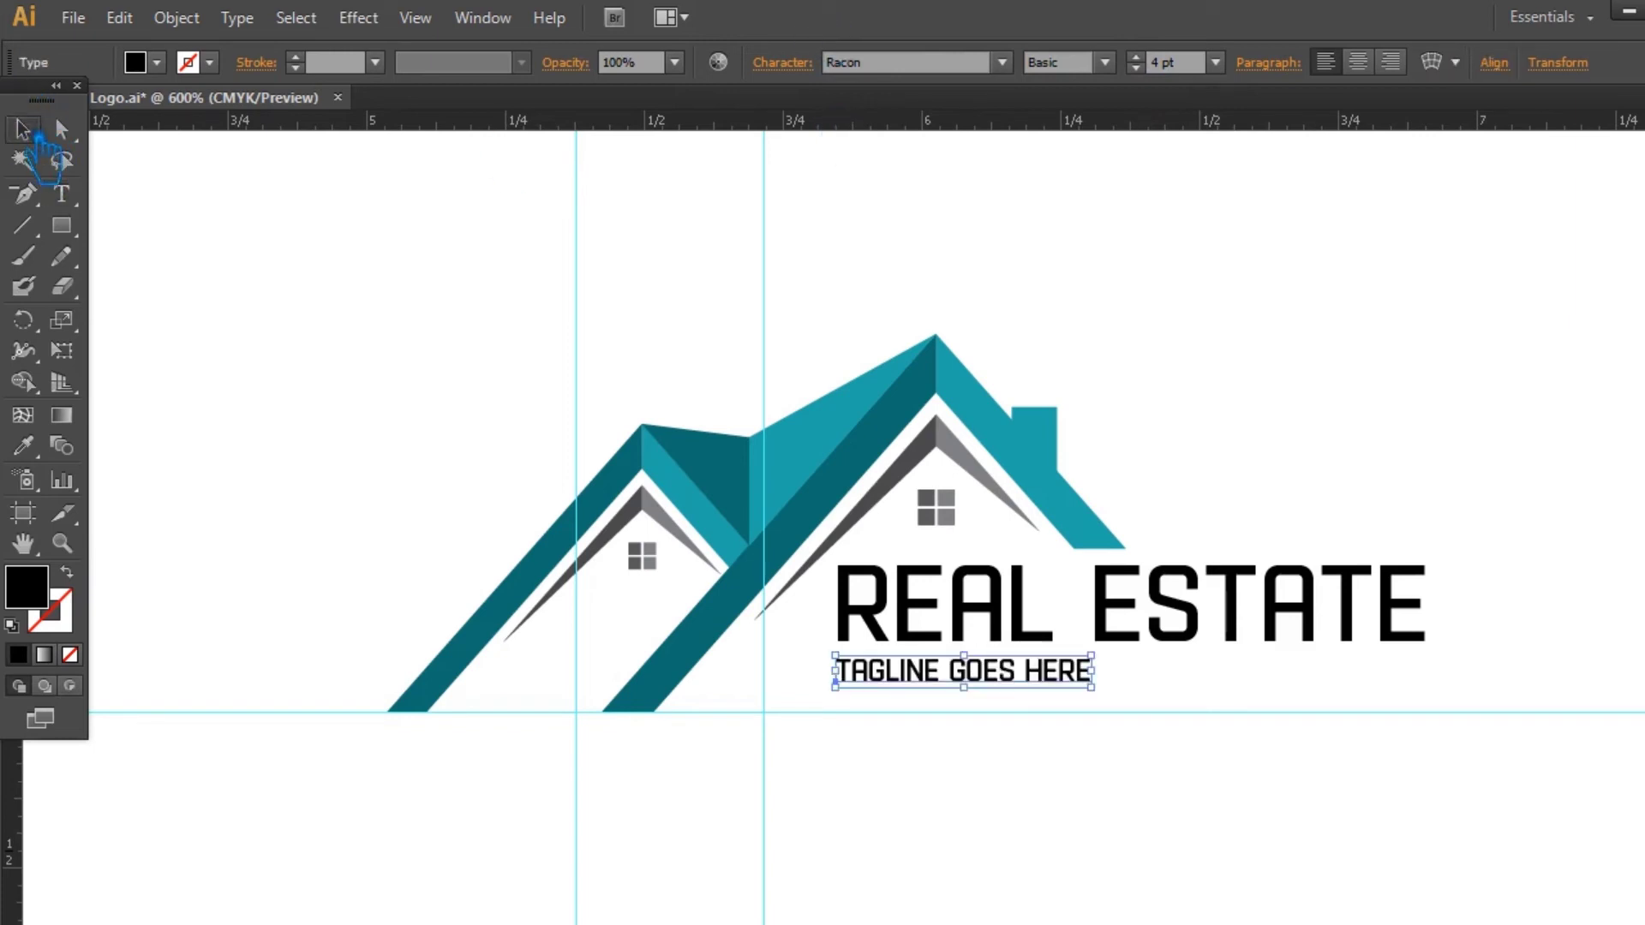
{"action": "left_click", "coordinate": [814, 65]}
{"action": "type", "text": "300"}
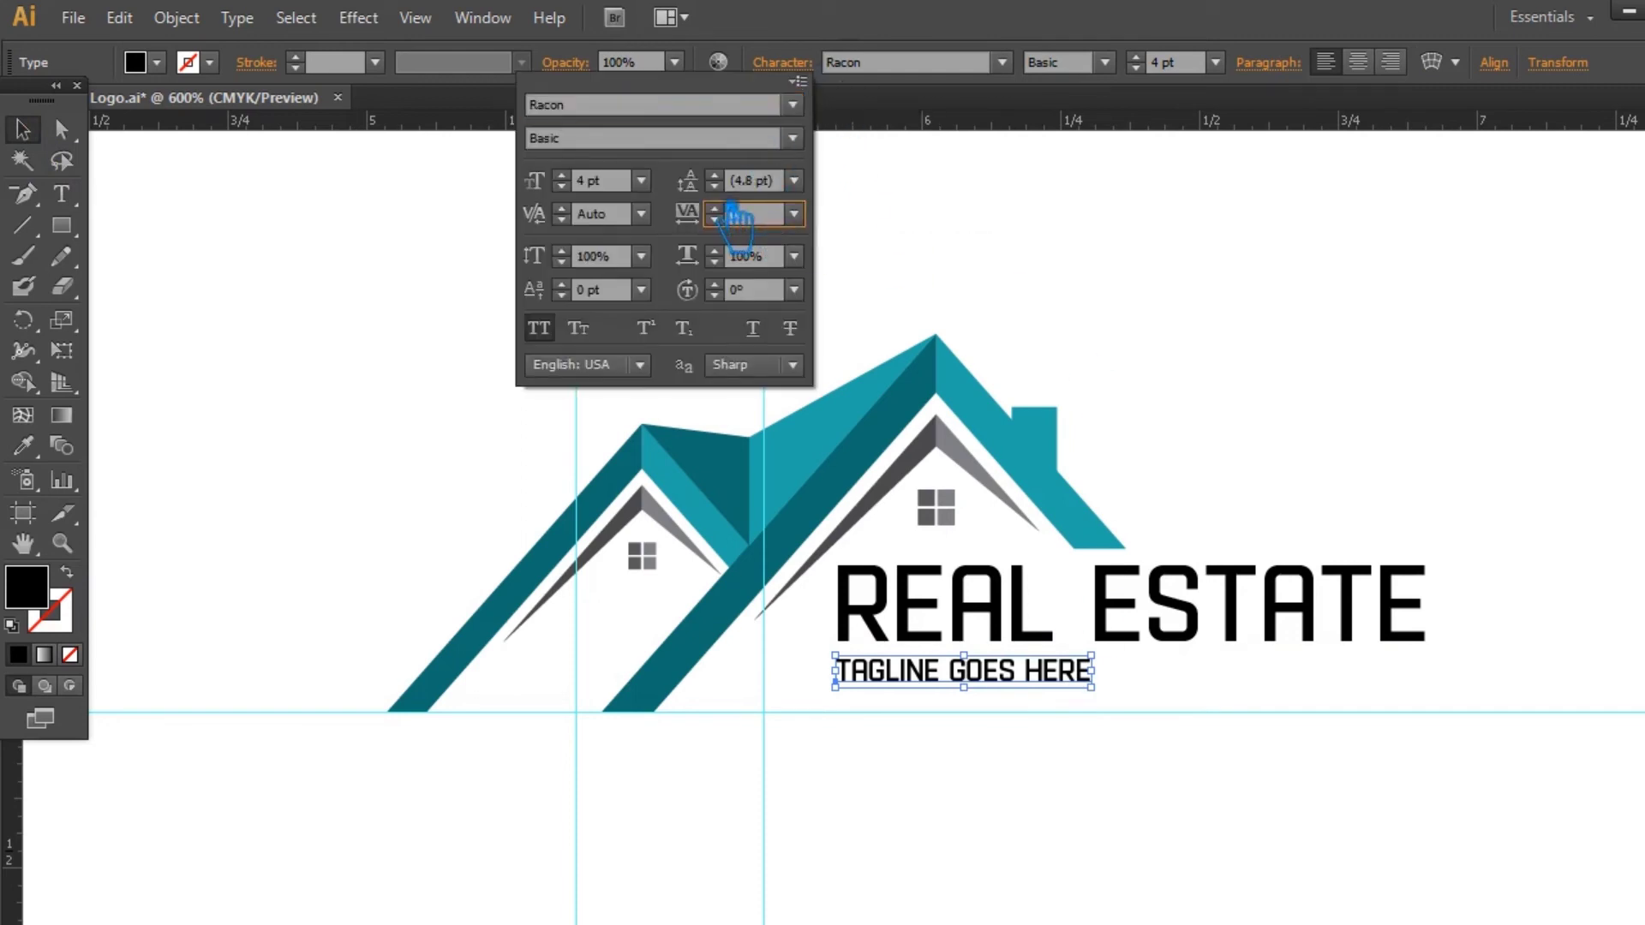
{"action": "key", "text": "Return"}
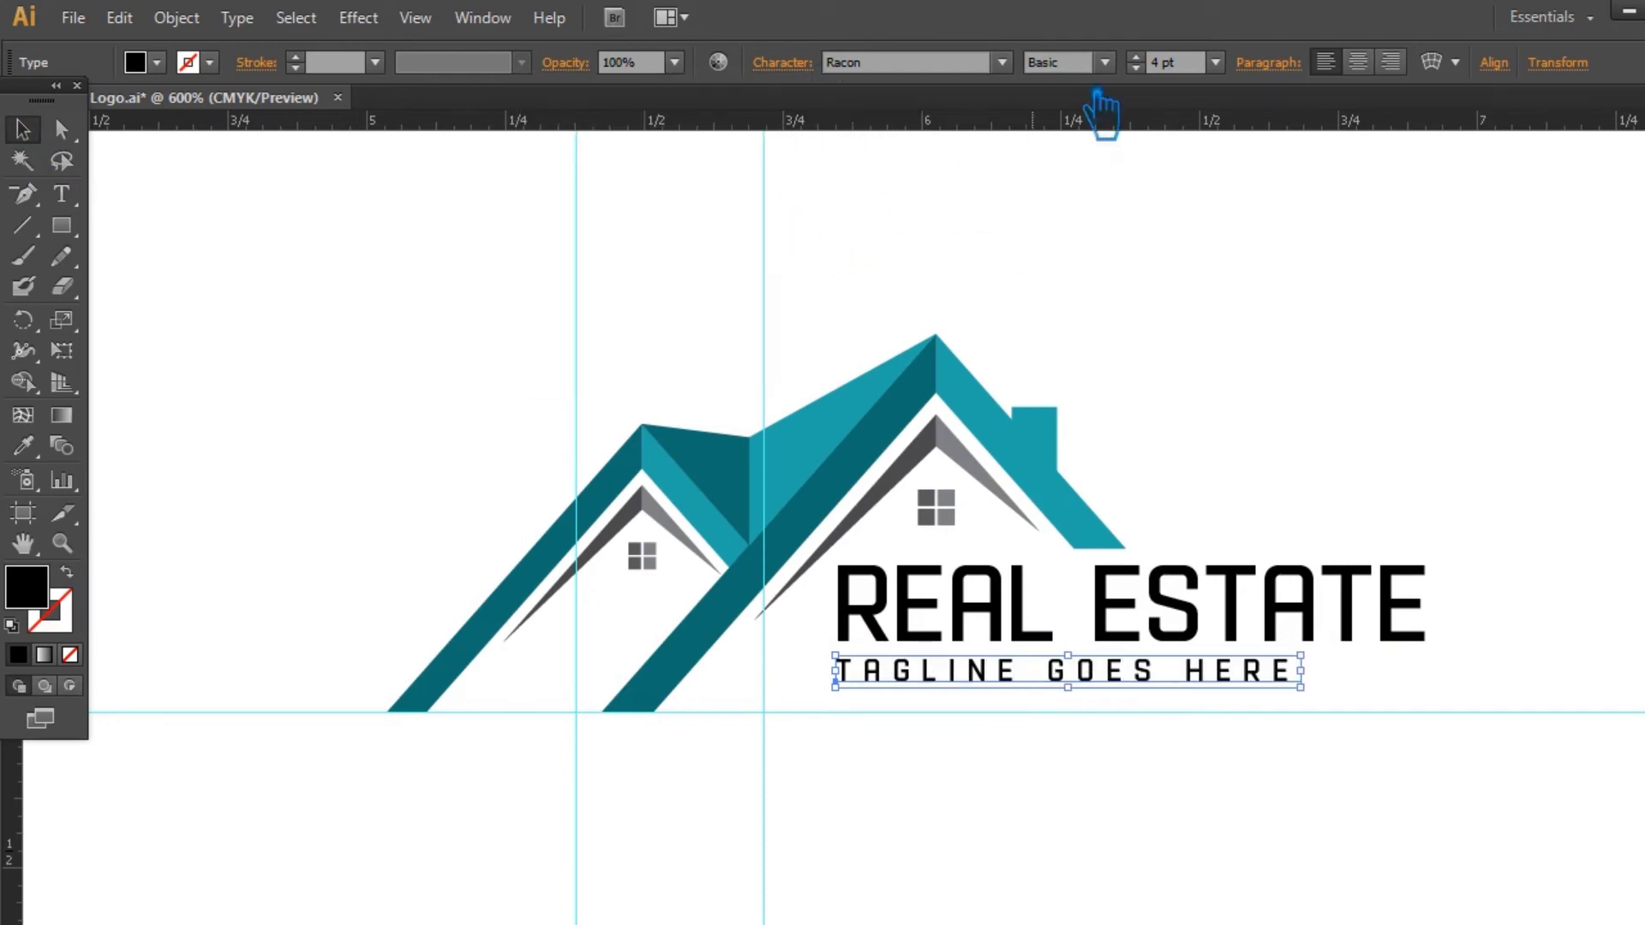
{"action": "left_click", "coordinate": [1135, 67]}
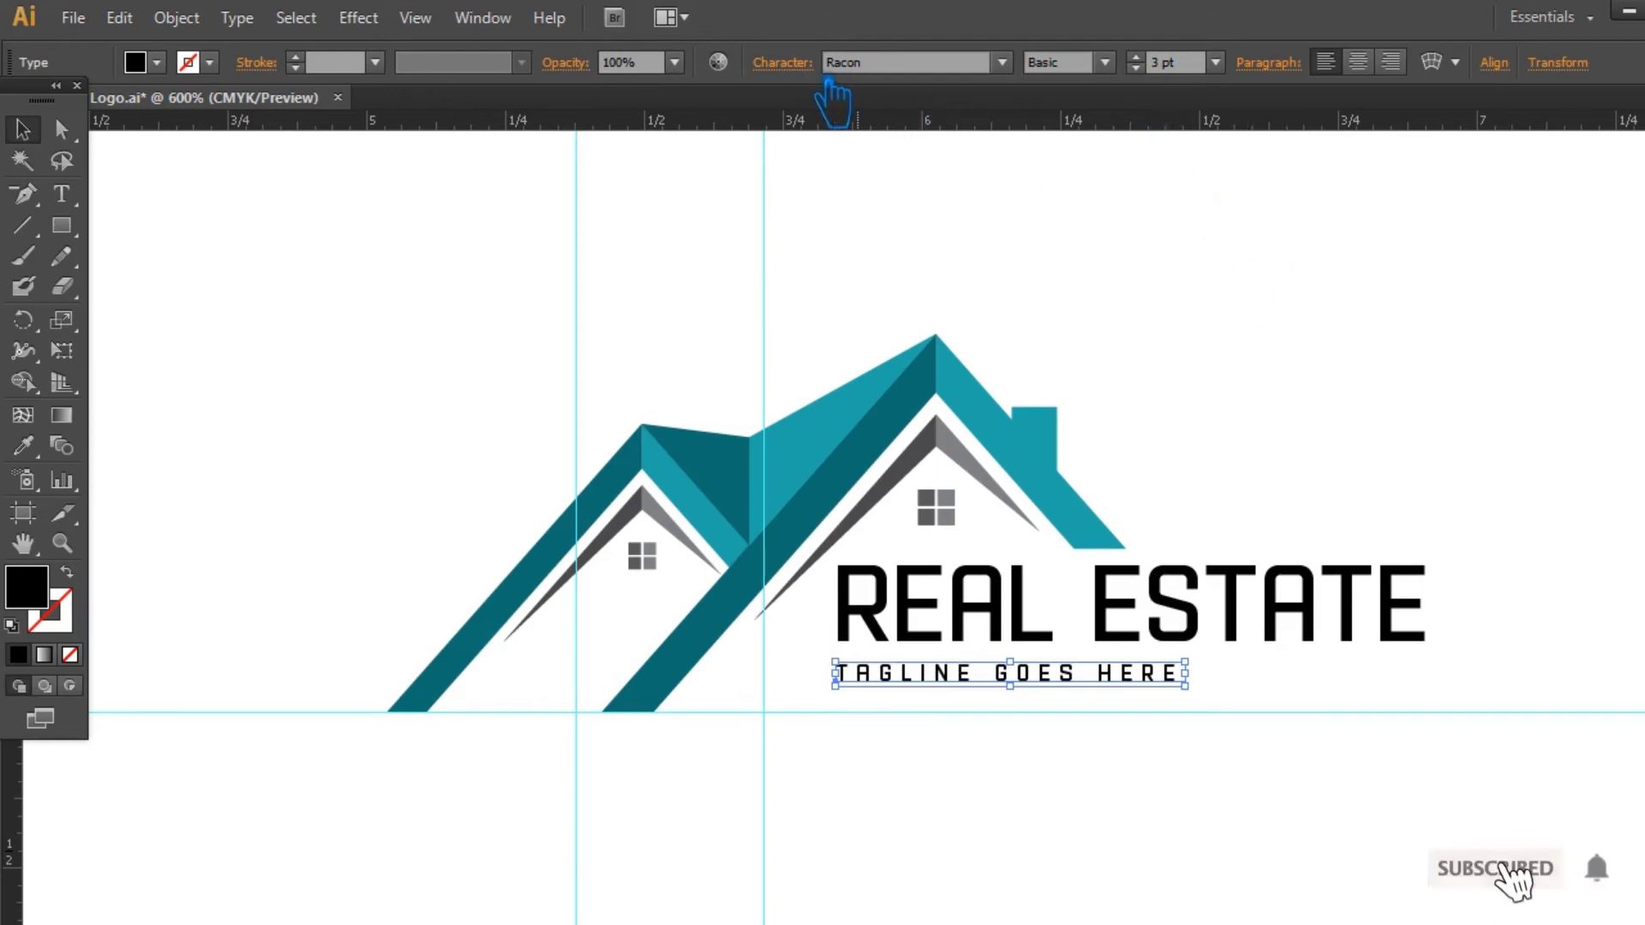
- Widen the tagline tracking to 400 and save the file
{"action": "left_click", "coordinate": [782, 62]}
{"action": "left_click", "coordinate": [741, 214]}
{"action": "type", "text": "400"}
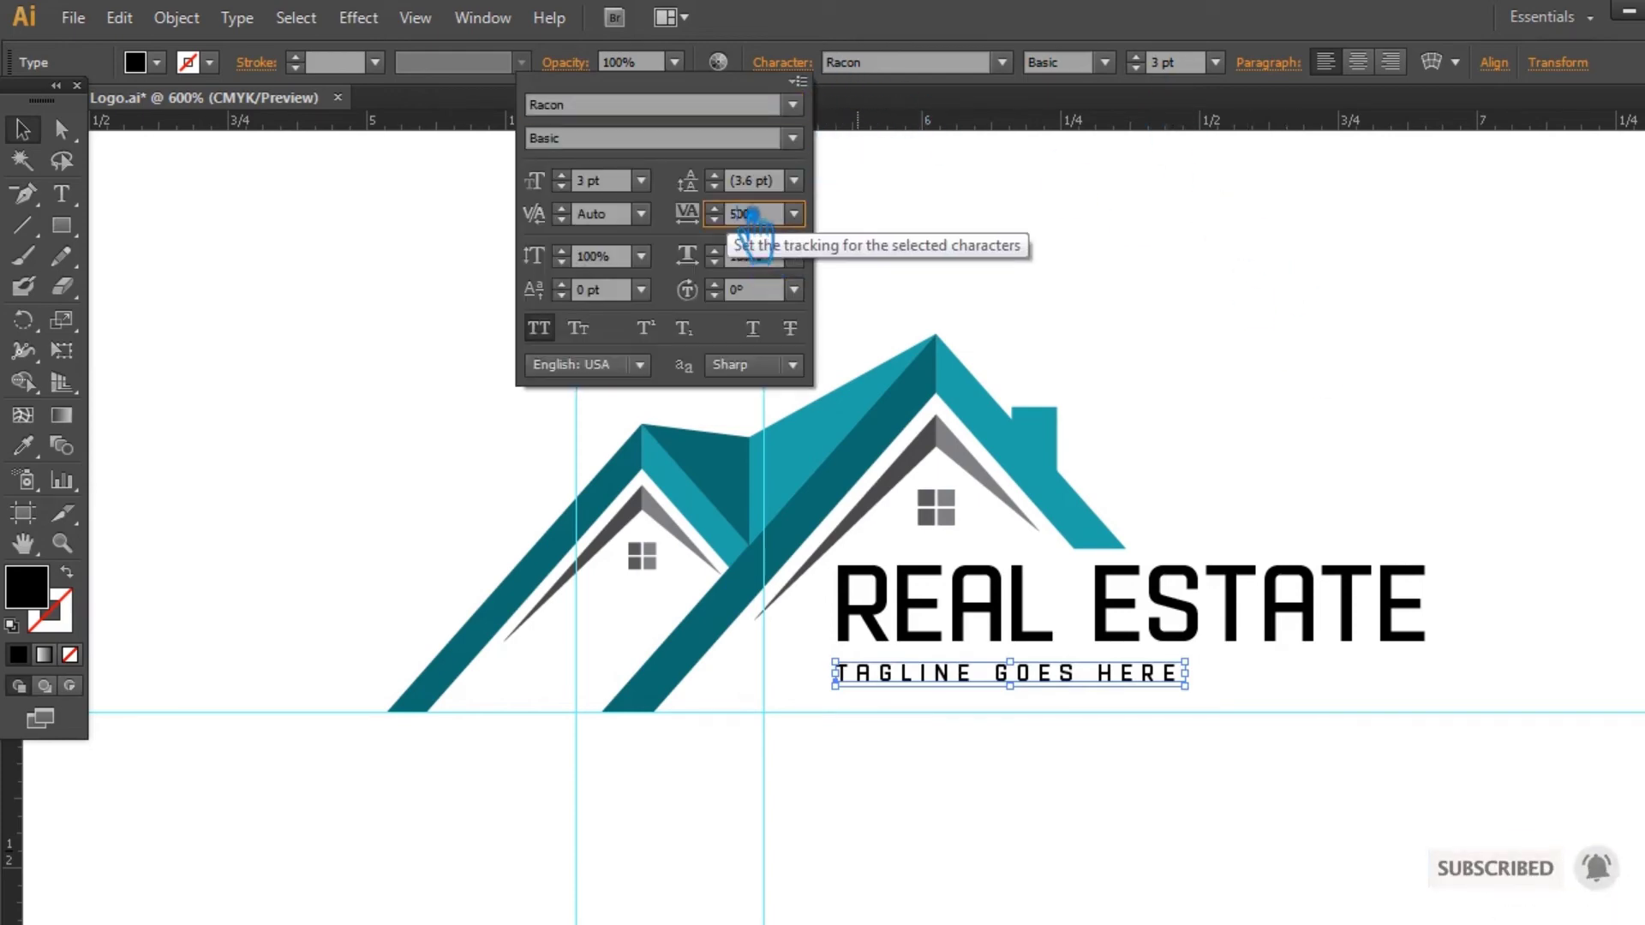
{"action": "key", "text": "Return"}
{"action": "key", "text": "Escape"}
{"action": "key", "text": "ctrl+s"}
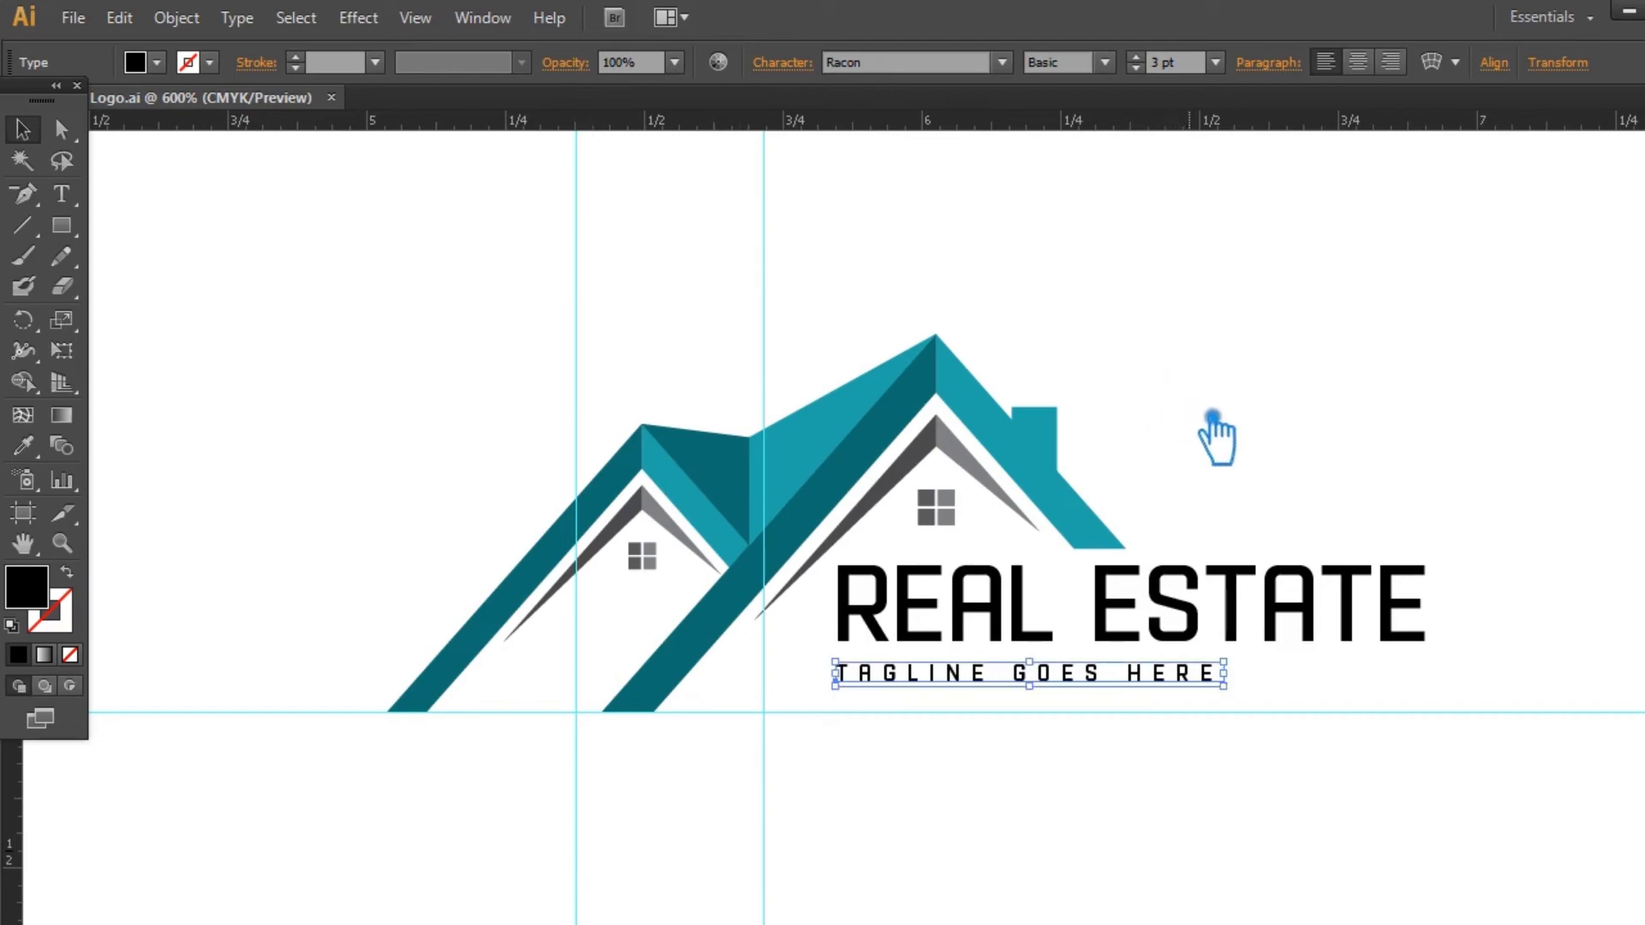
{"action": "left_click", "coordinate": [991, 835]}
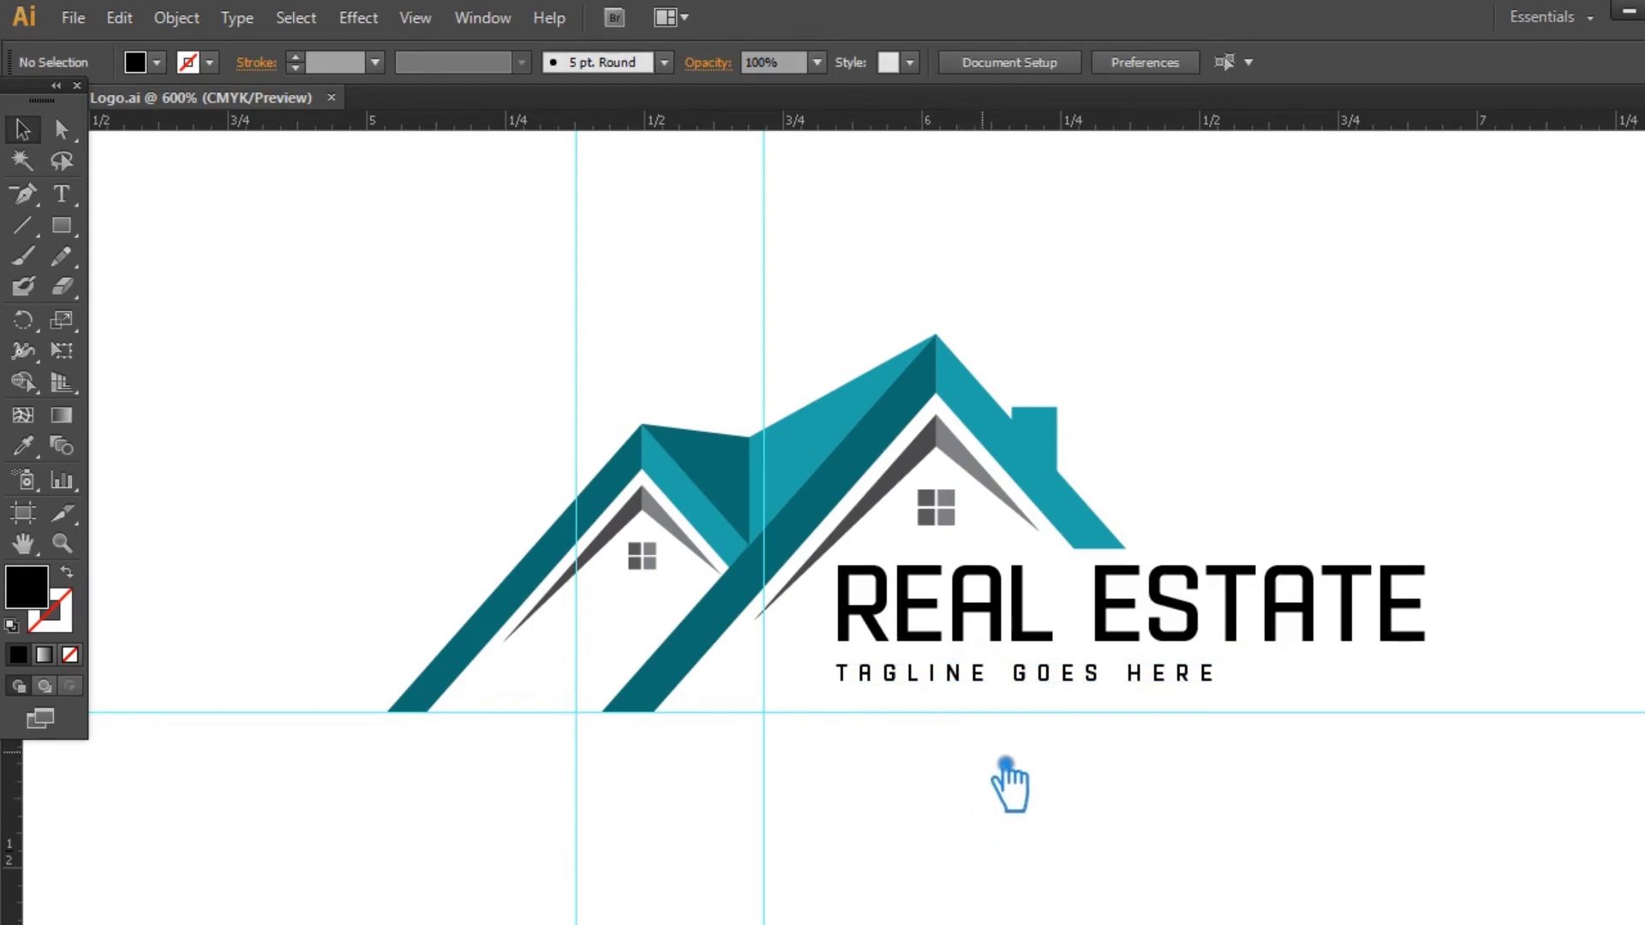
{"action": "left_click", "coordinate": [1327, 656]}
- Tighten REAL ESTATE's letter spacing to -50 and enlarge it
{"action": "left_click", "coordinate": [795, 68]}
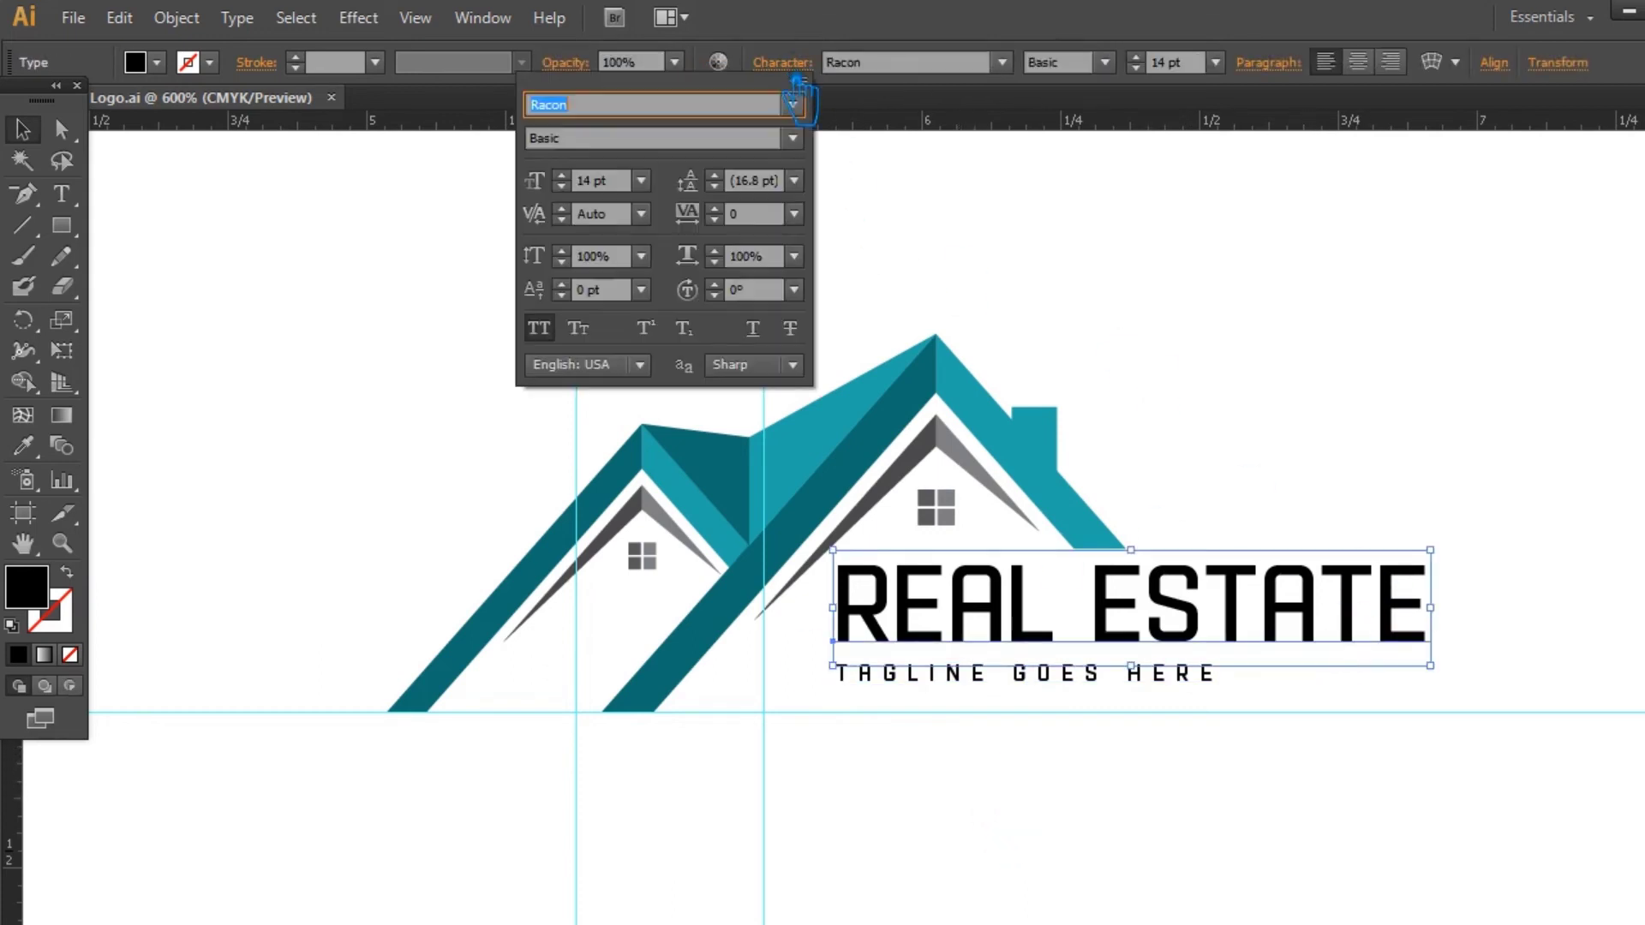
{"action": "left_click", "coordinate": [795, 215]}
{"action": "left_click", "coordinate": [837, 331]}
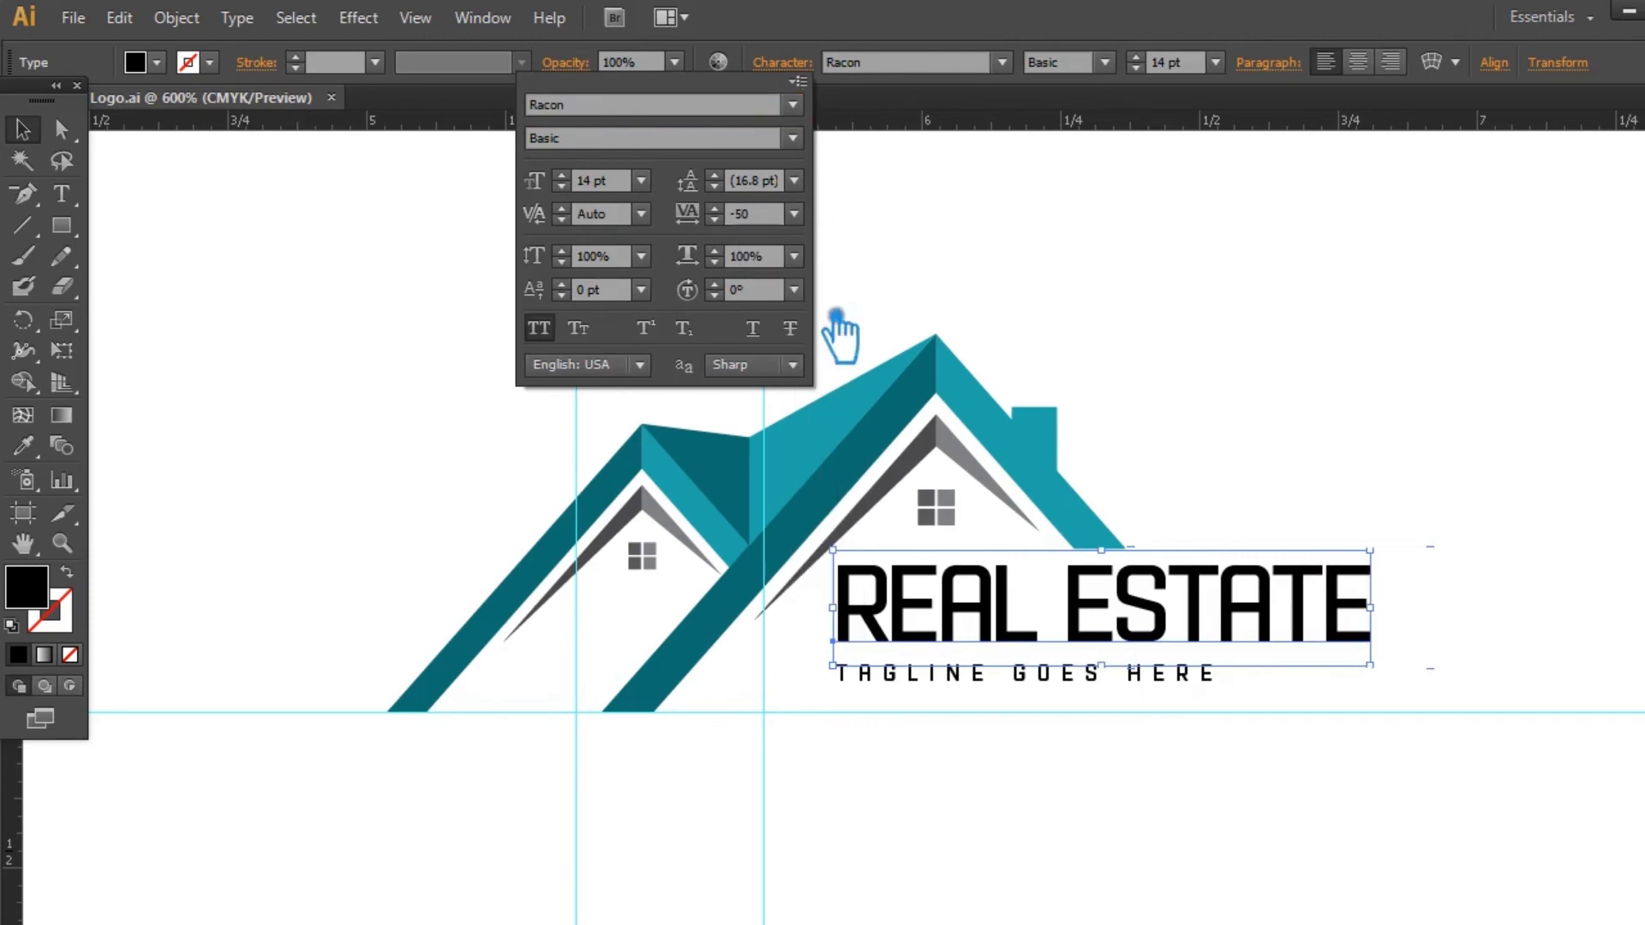
{"action": "left_click", "coordinate": [1324, 428]}
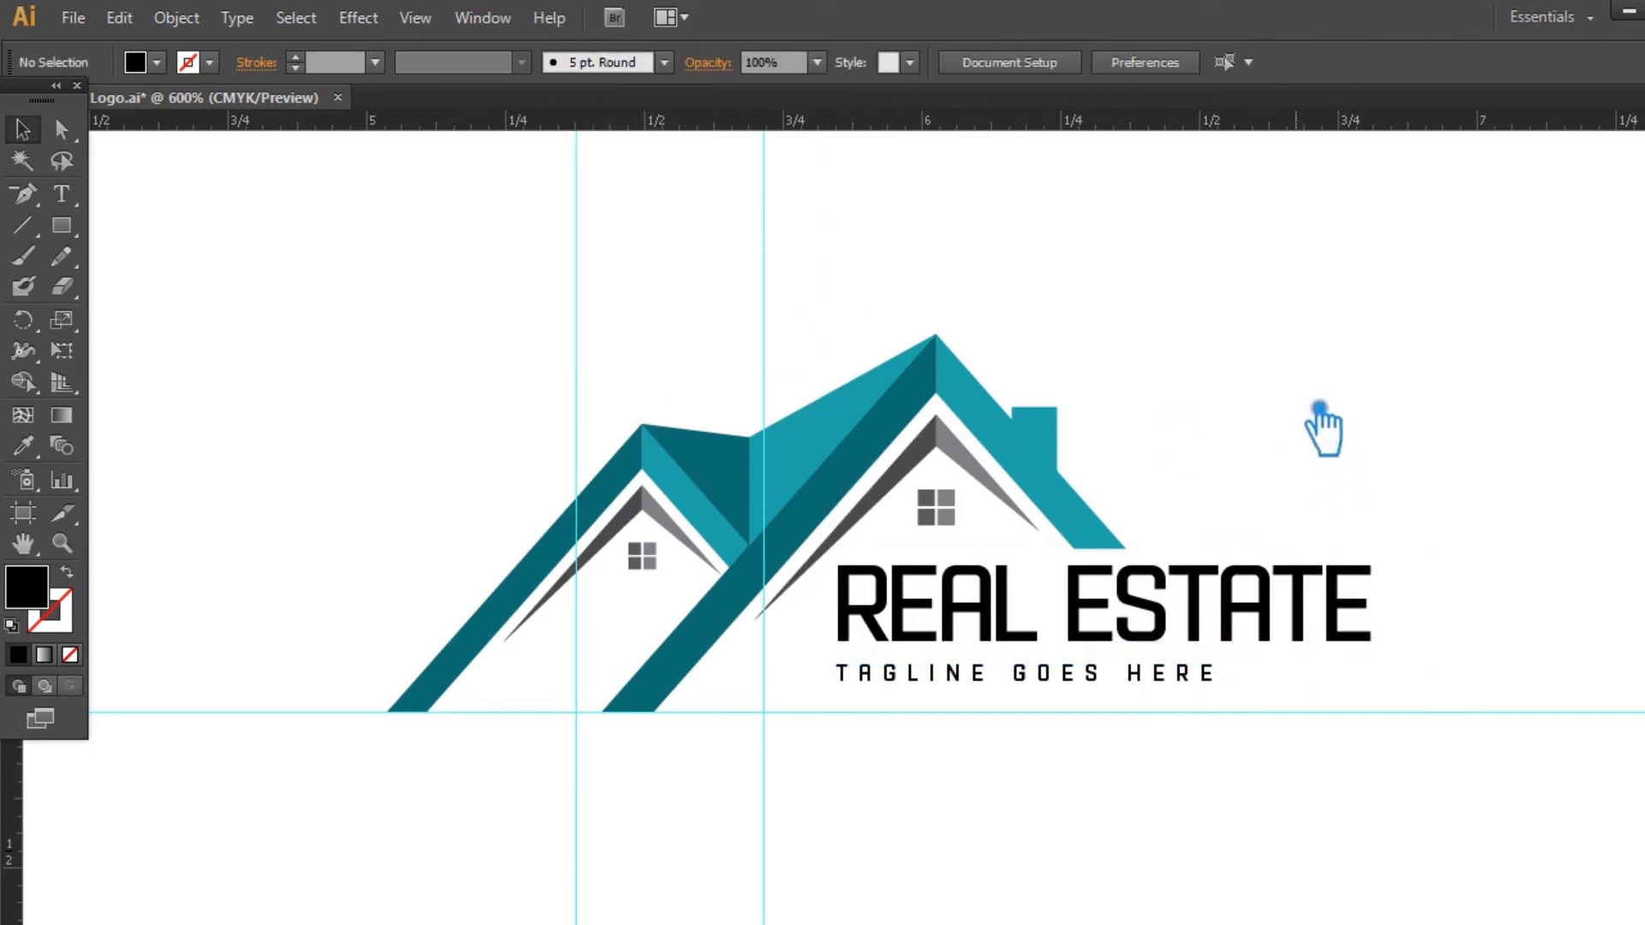
{"action": "left_click", "coordinate": [1206, 640]}
{"action": "scroll", "coordinate": [1160, 68], "scroll_direction": "up", "scroll_amount": 1}
{"action": "left_click", "coordinate": [1277, 727]}
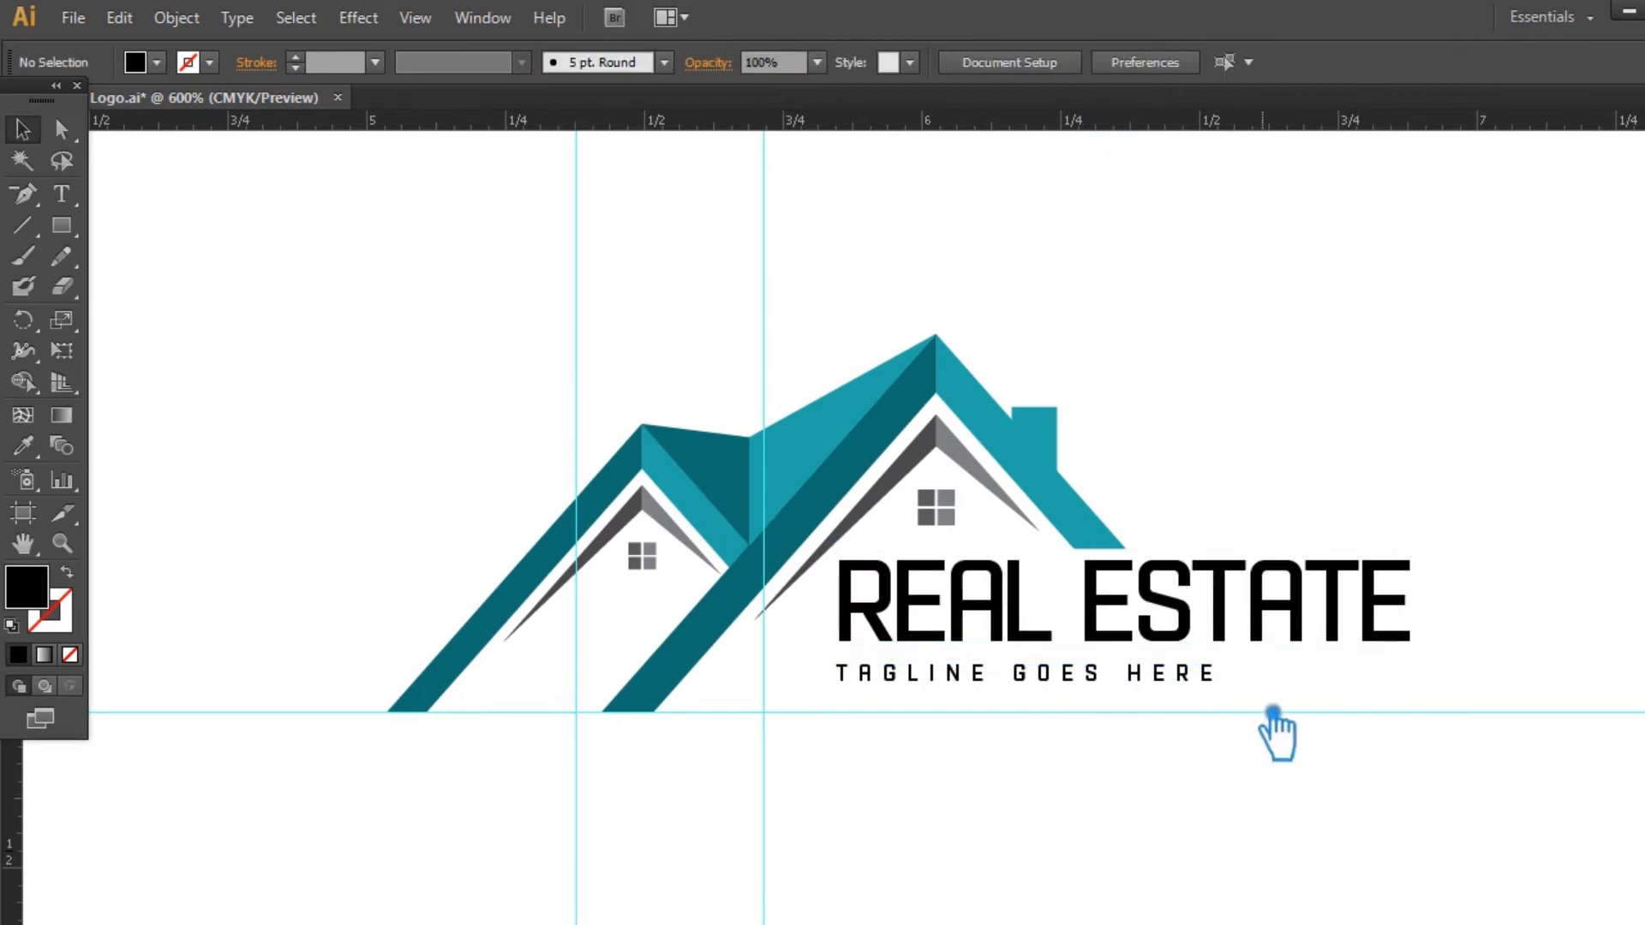
{"action": "left_click_drag", "start_coordinate": [1211, 646], "coordinate": [1211, 634]}
{"action": "left_click", "coordinate": [1161, 827]}
- Lower the tagline slightly and group it with REAL ESTATE
{"action": "left_click_drag", "start_coordinate": [1116, 685], "coordinate": [1118, 695]}
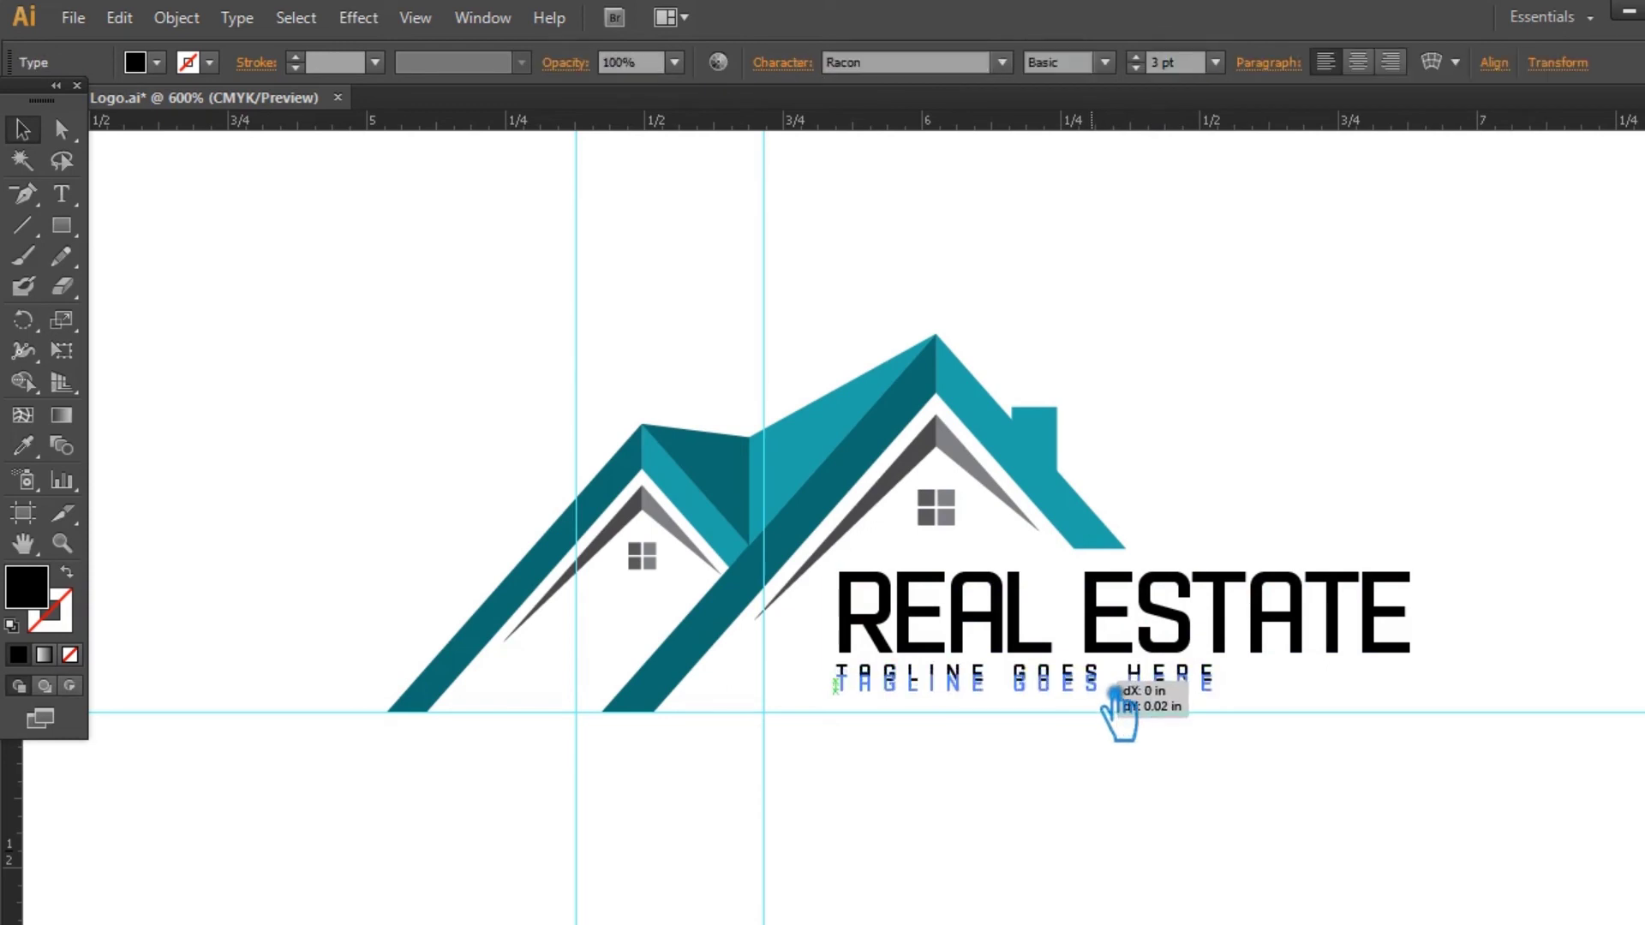
{"action": "left_click", "coordinate": [1142, 815]}
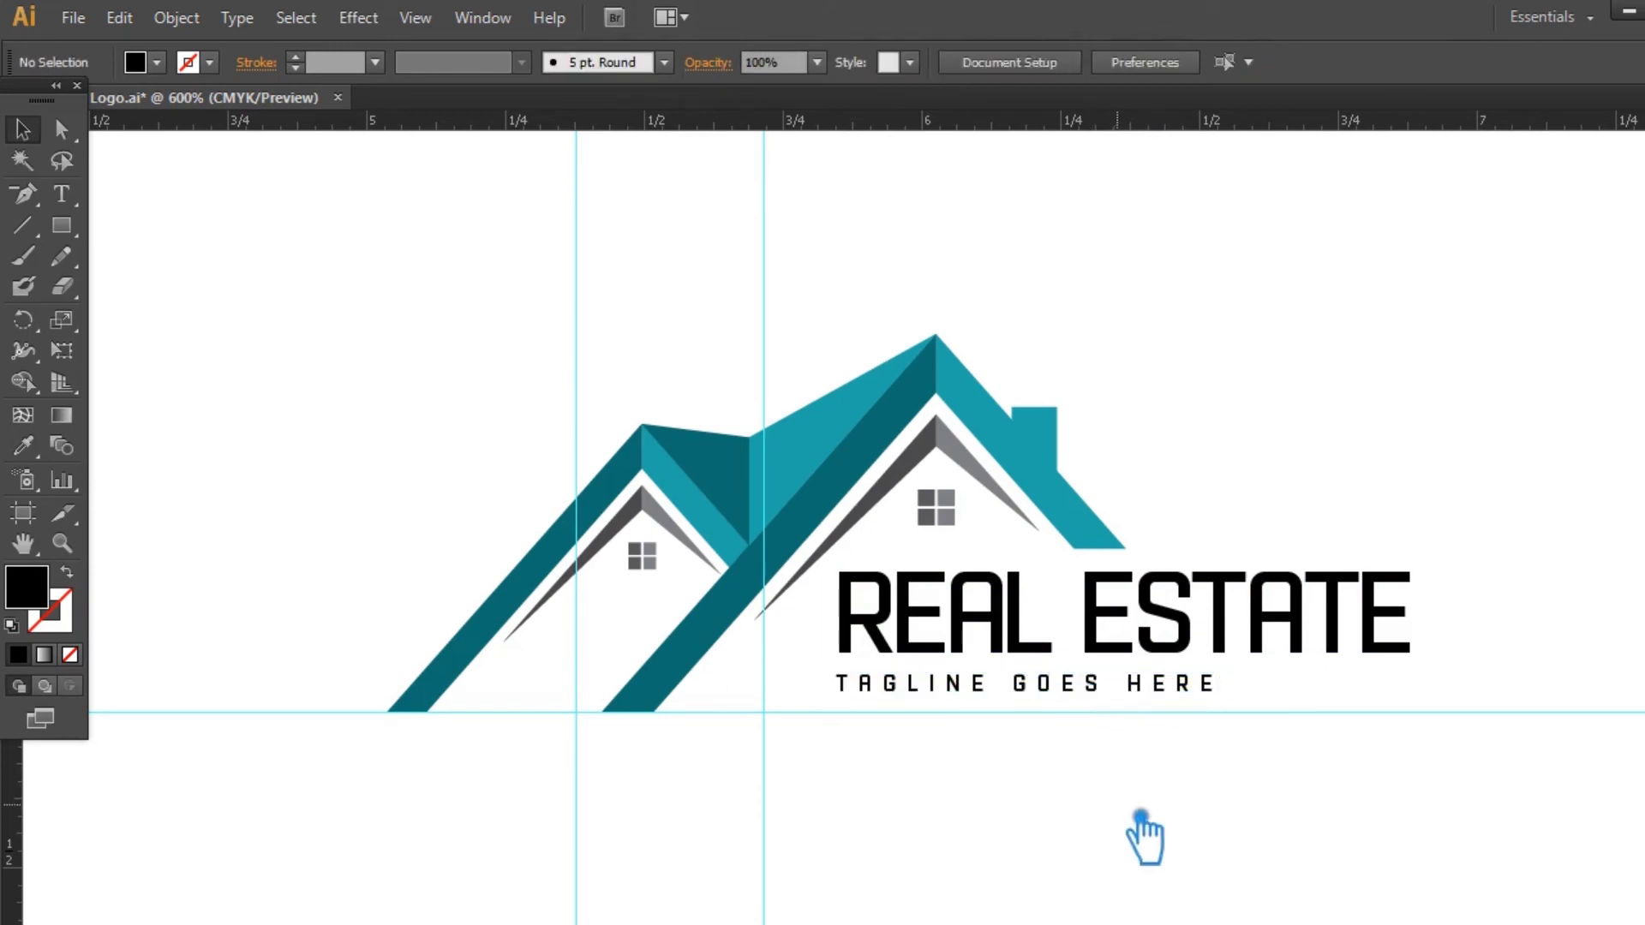
{"action": "left_click", "coordinate": [1044, 696]}
{"action": "mouse_move", "coordinate": [1055, 724]}
{"action": "left_mouse_down"}
{"action": "mouse_move", "coordinate": [894, 632]}
{"action": "mouse_move", "coordinate": [910, 705]}
{"action": "left_mouse_up"}
{"action": "left_click", "coordinate": [1102, 815]}
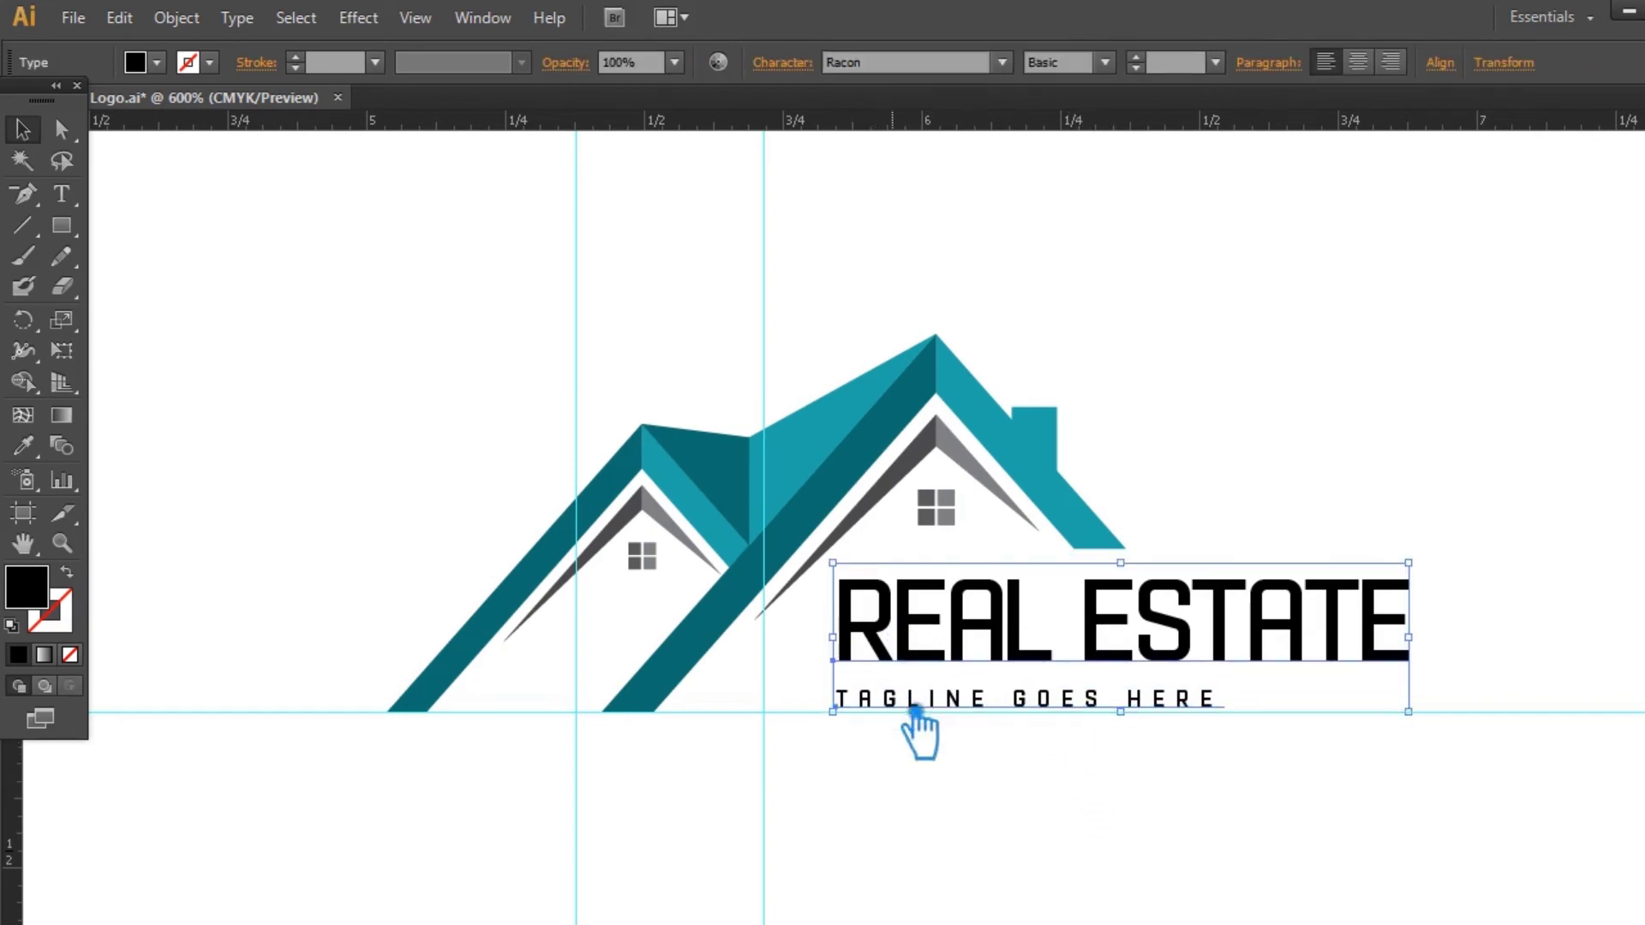
{"action": "key", "text": "ctrl+shift+b"}
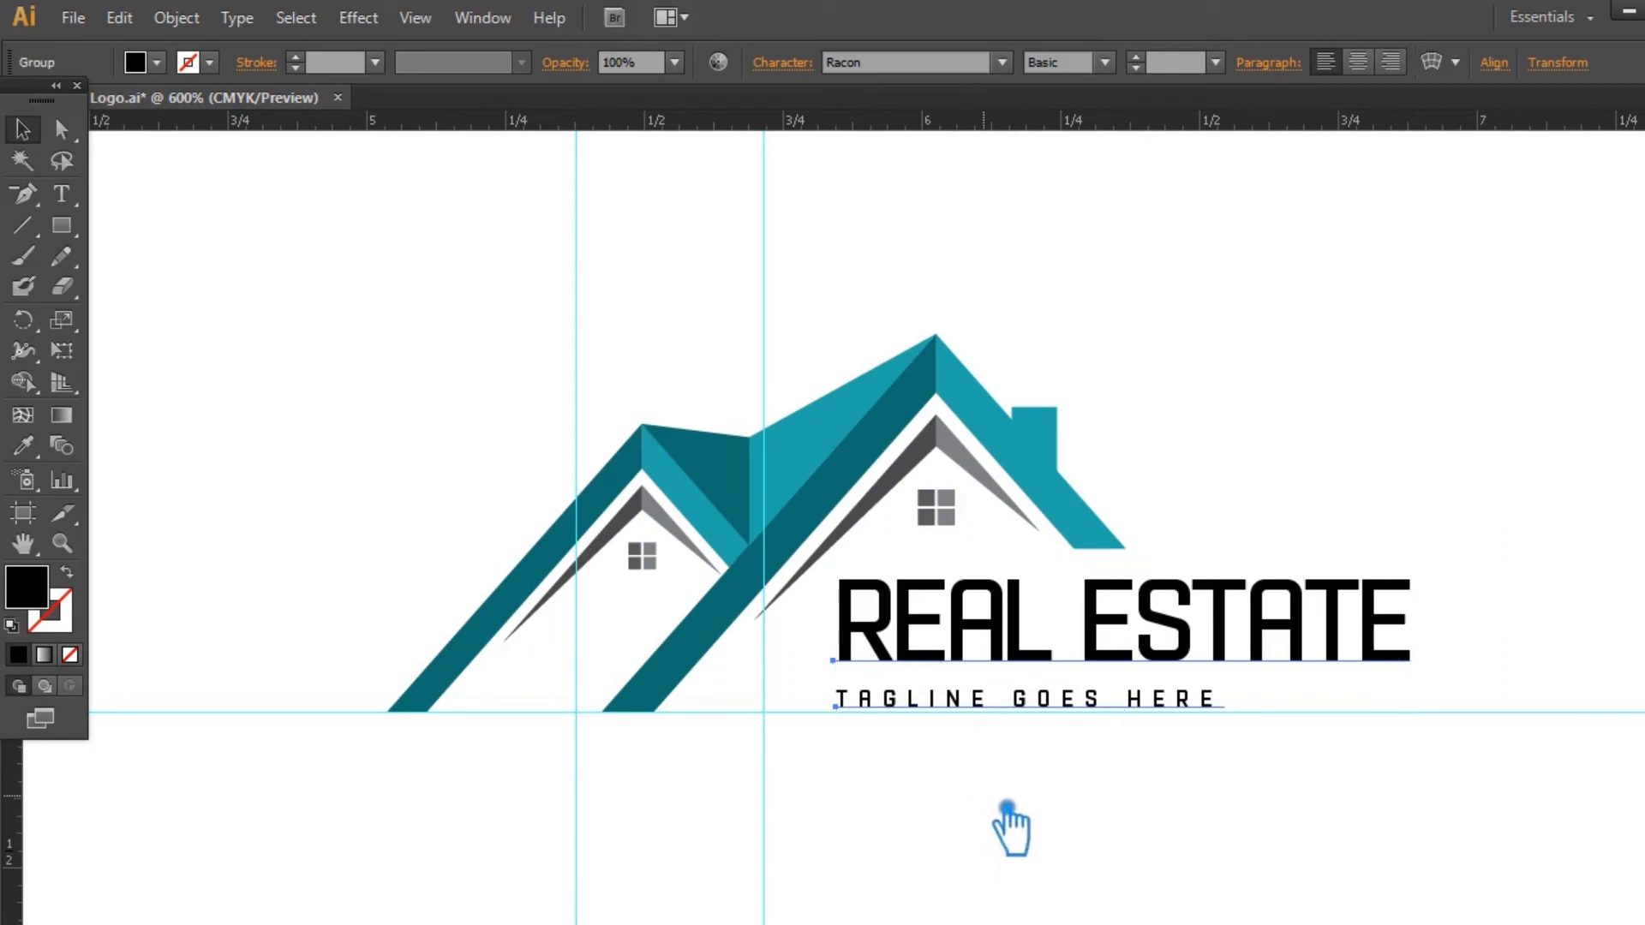
{"action": "left_click", "coordinate": [1009, 810]}
- Nudge the grouped text slightly while zoomed in, then zoom back out
{"action": "key", "text": "ctrl+plus"}
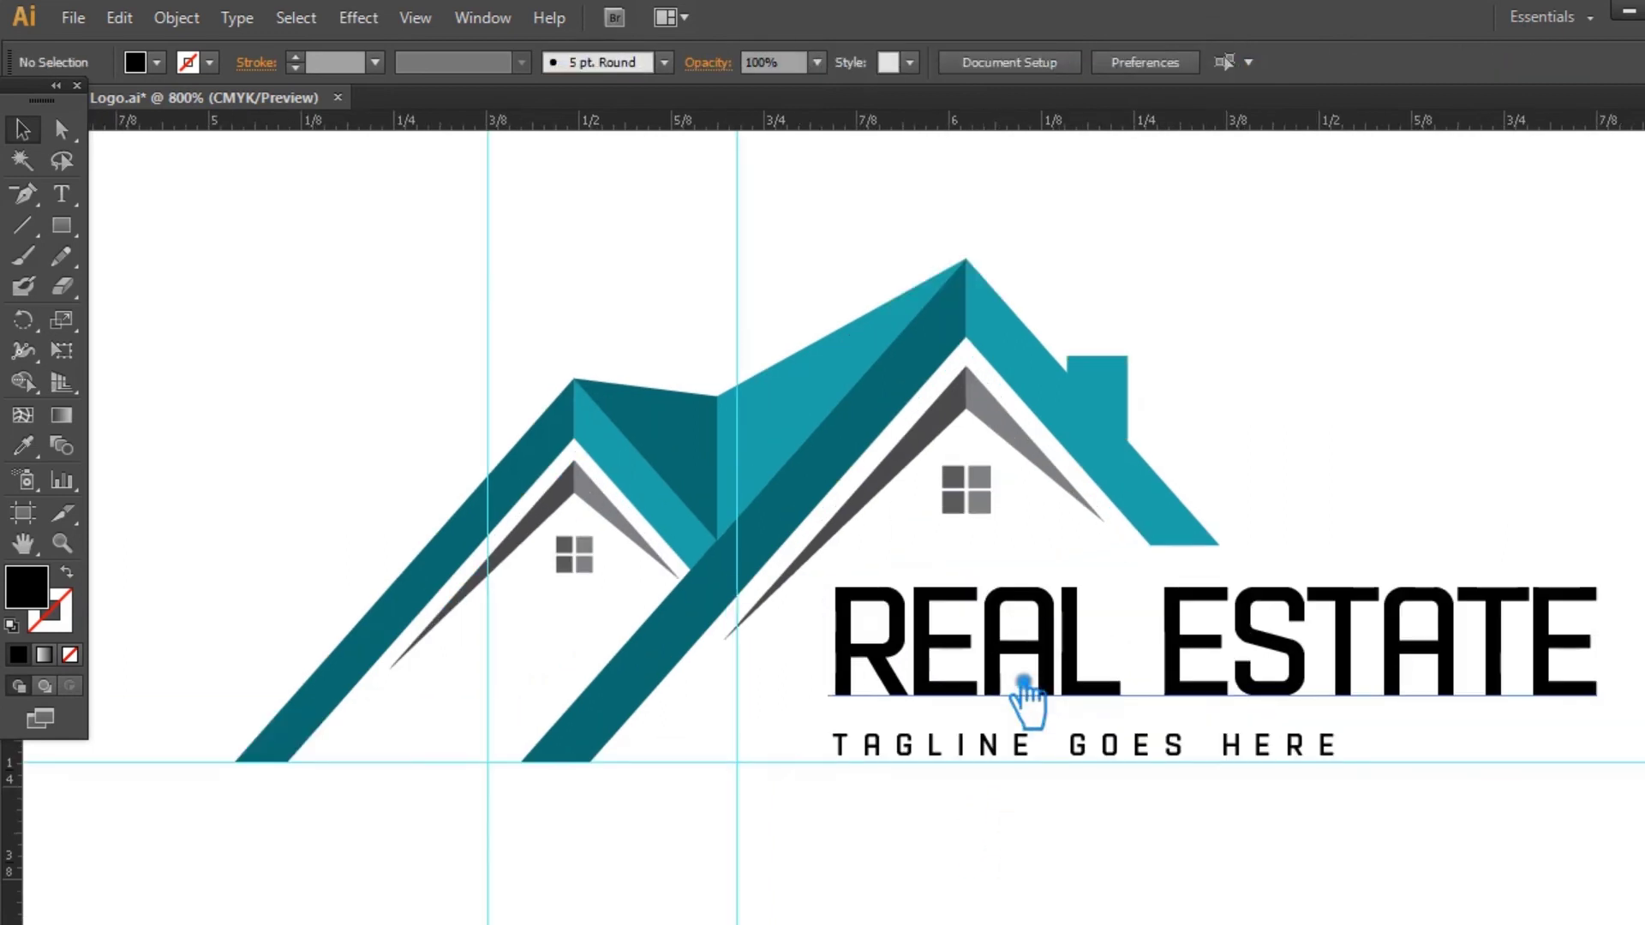
{"action": "left_click_drag", "start_coordinate": [1024, 683], "coordinate": [1039, 711]}
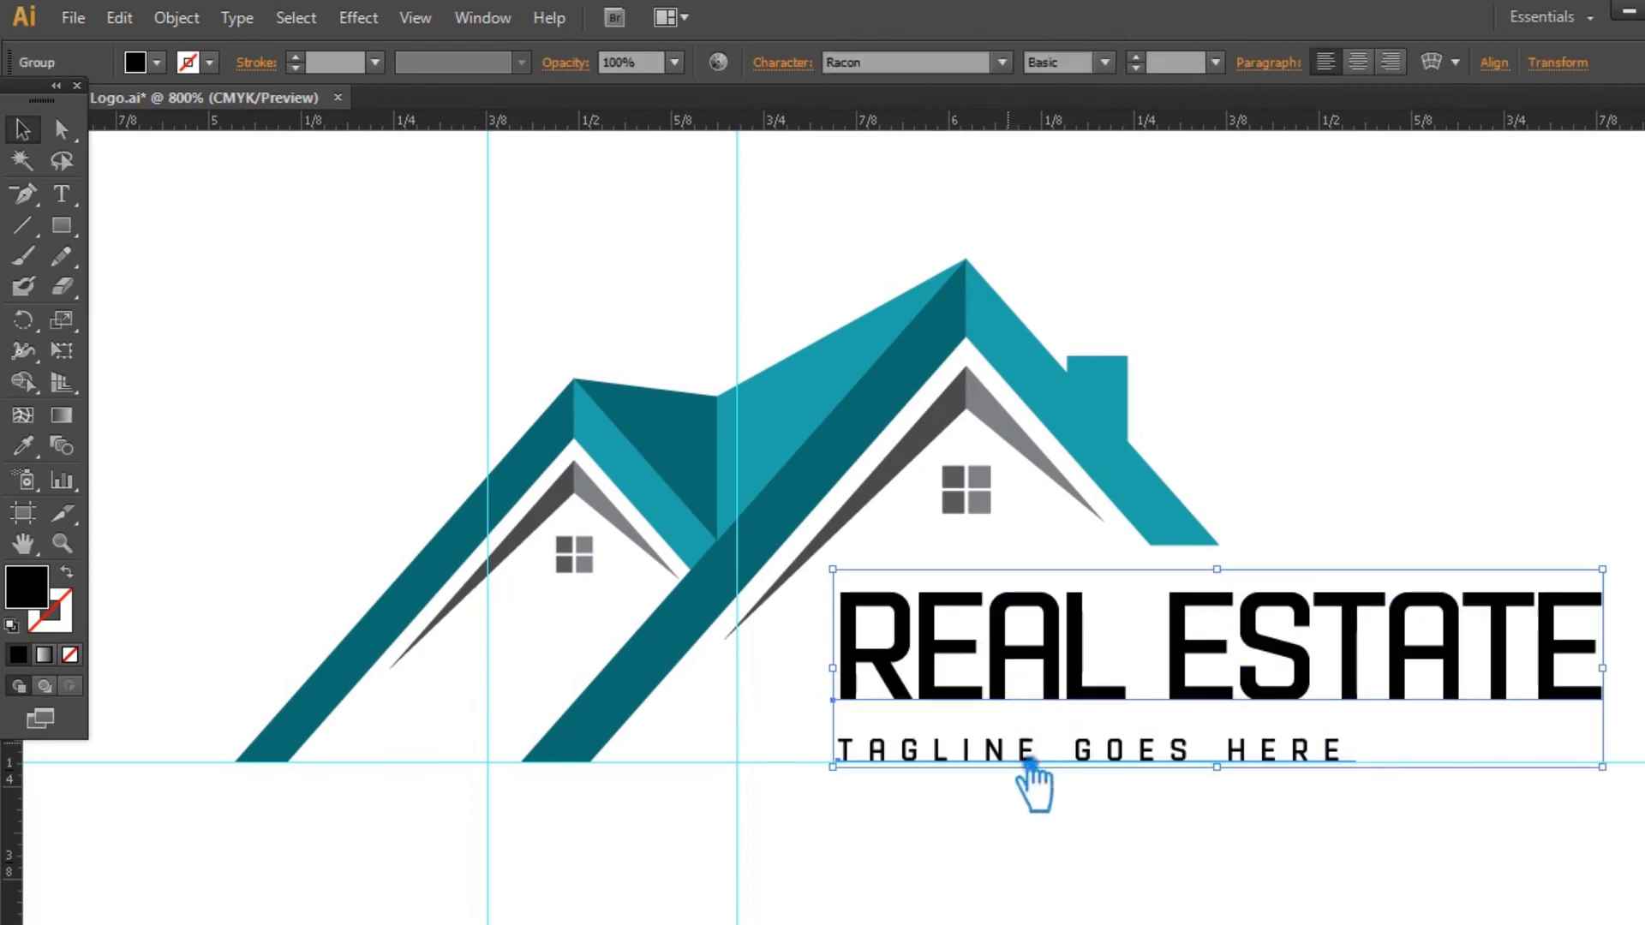
{"action": "left_click", "coordinate": [1023, 825]}
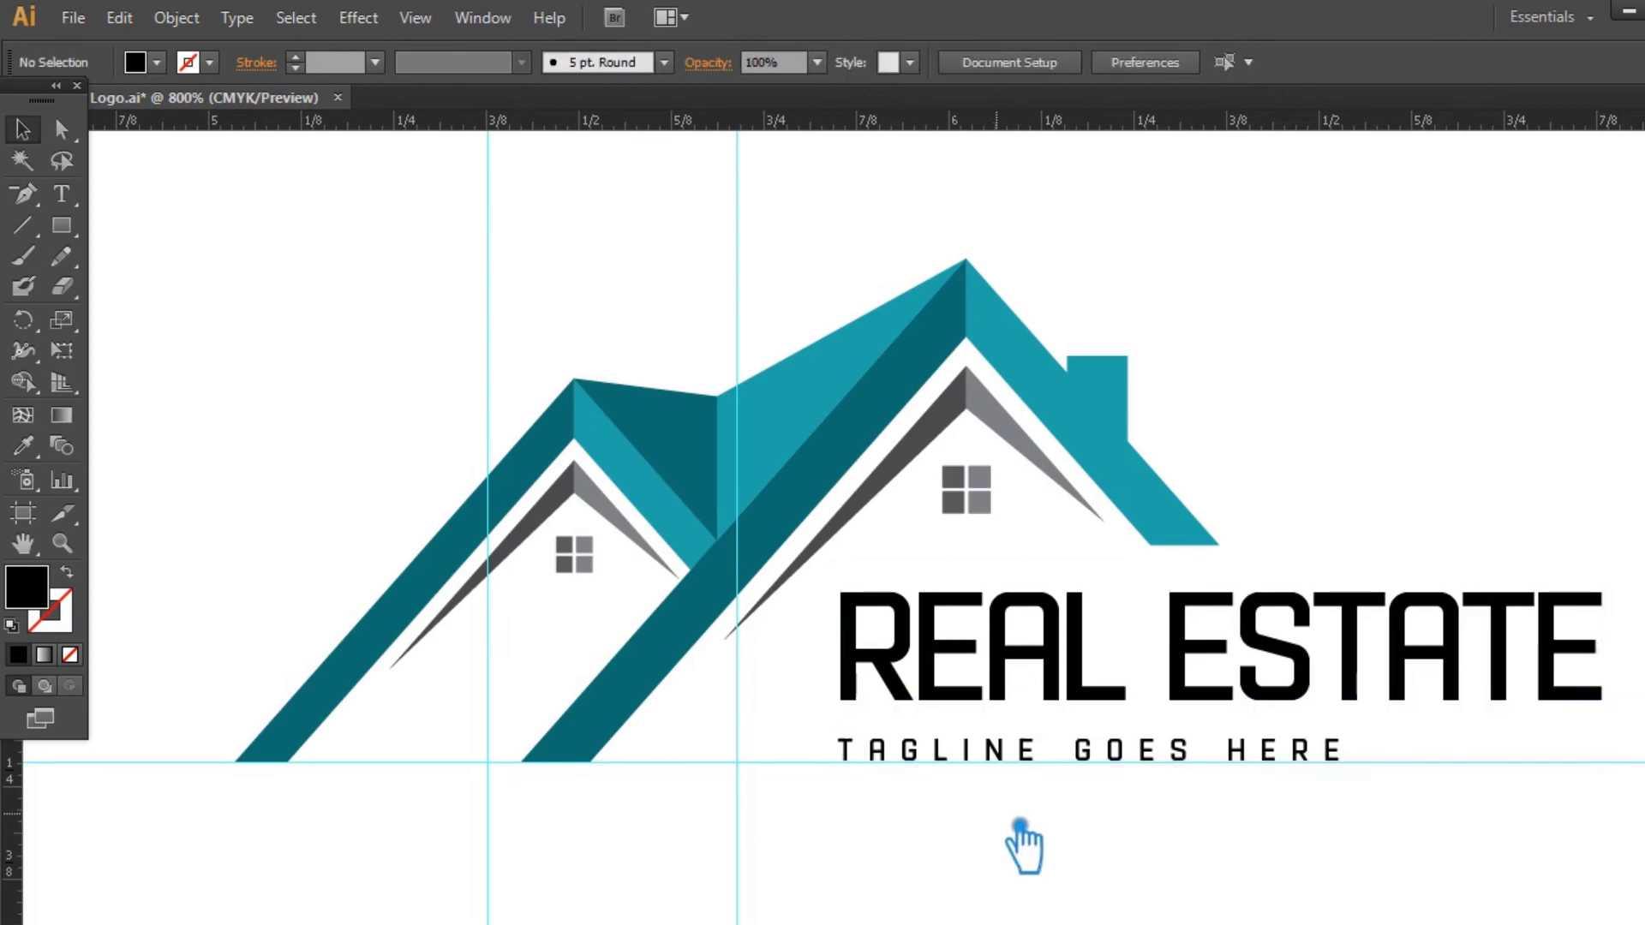
{"action": "key", "text": "ctrl+minus"}
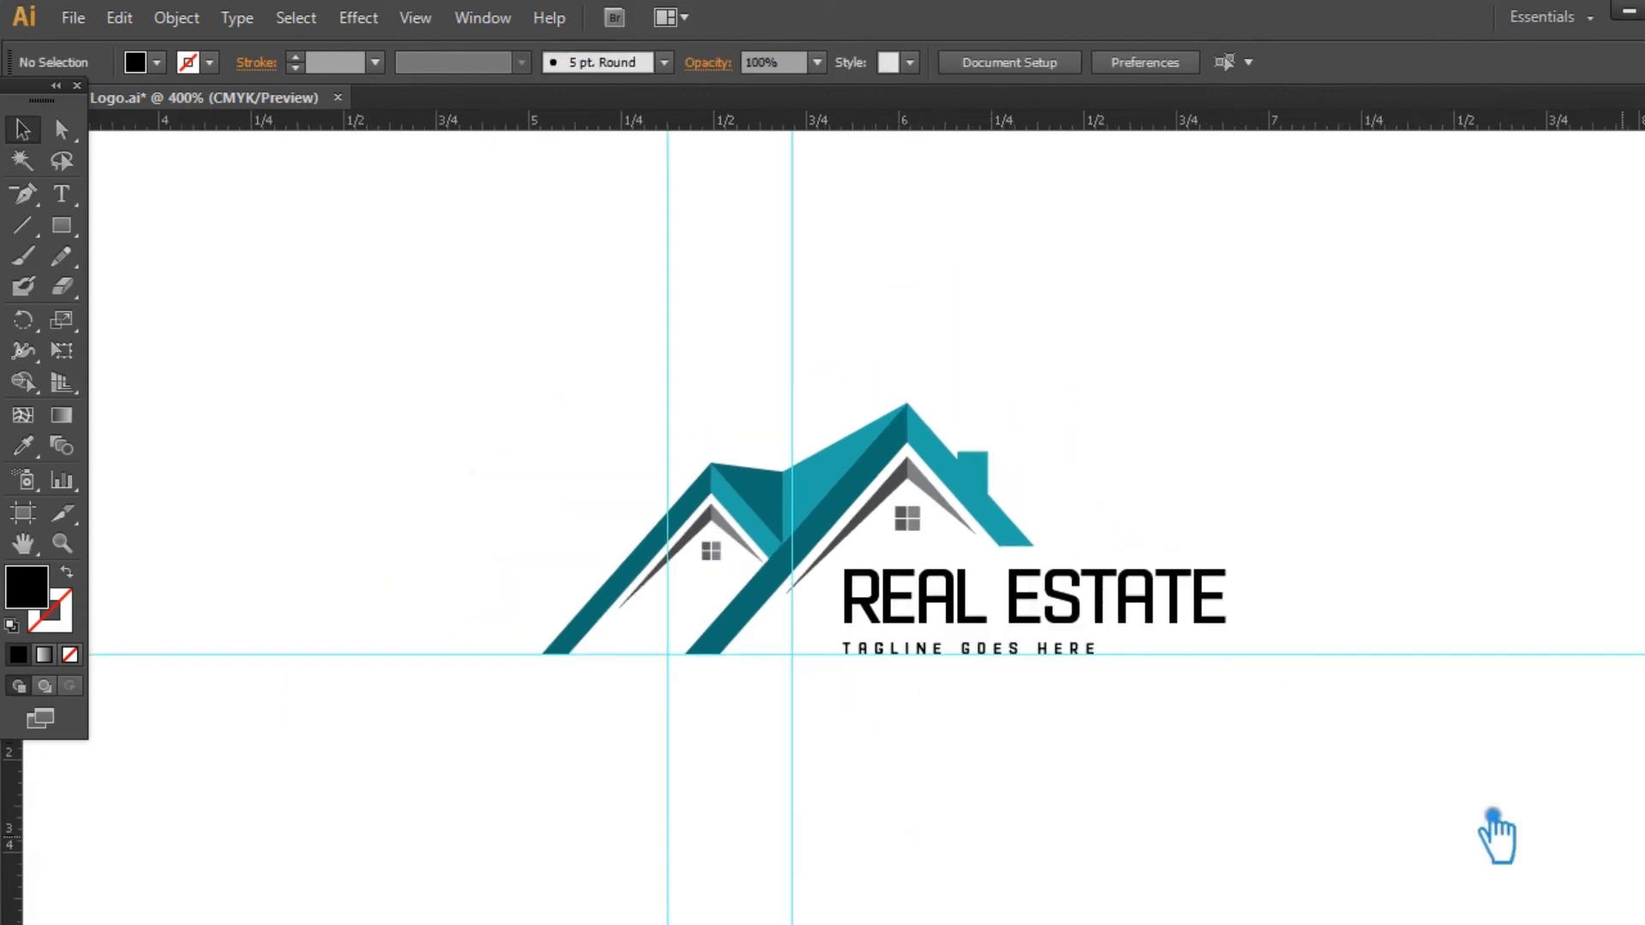
{"action": "left_click", "coordinate": [1187, 630]}
- Enlarge the text group proportionally and nudge it two steps right
{"action": "left_click_drag", "start_coordinate": [1249, 569], "coordinate": [1322, 547]}
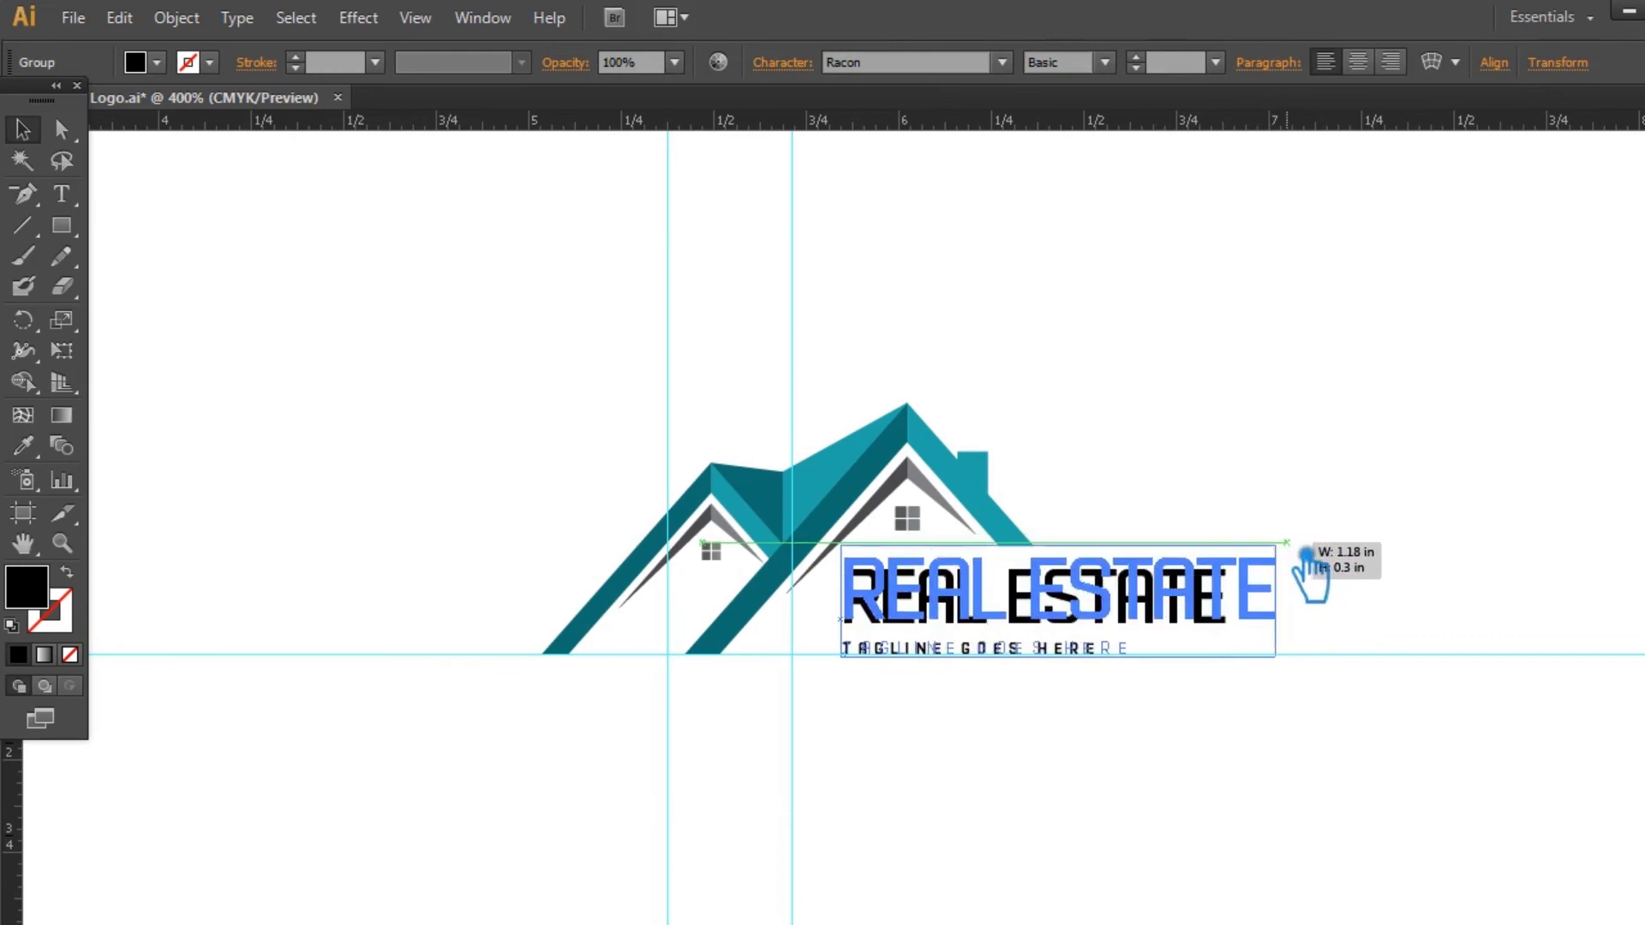
{"action": "left_click_drag", "start_coordinate": [1322, 547], "coordinate": [1302, 555]}
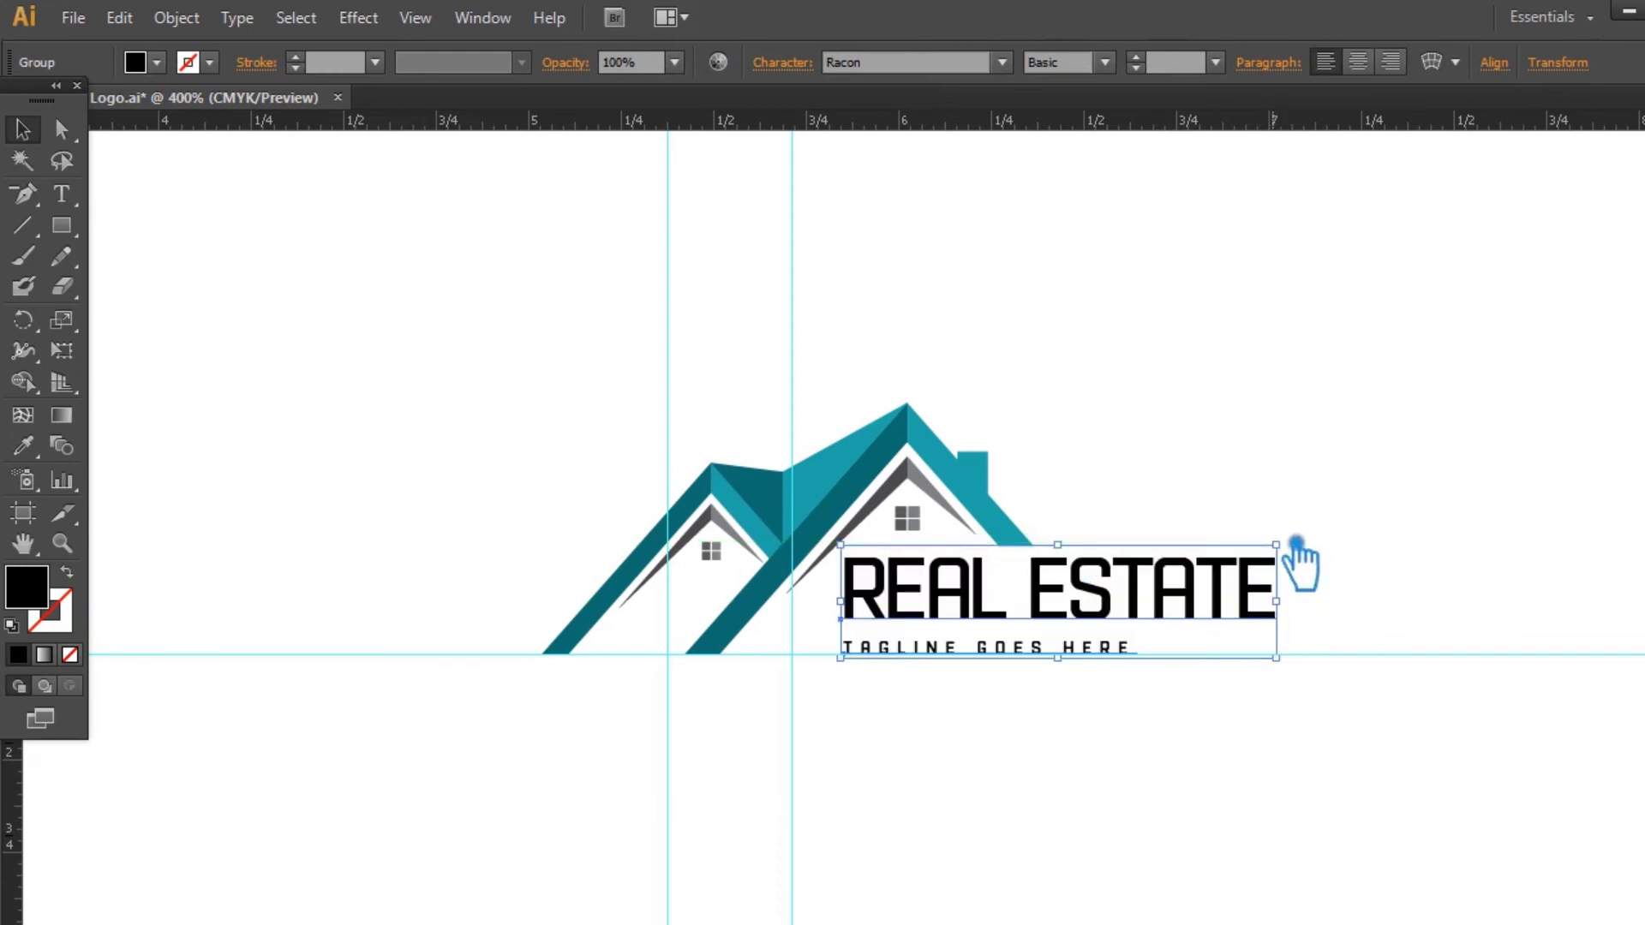
{"action": "key", "text": "Right"}
{"action": "key", "text": "Right"}
{"action": "key", "text": "Right"}
{"action": "key", "text": "Right"}
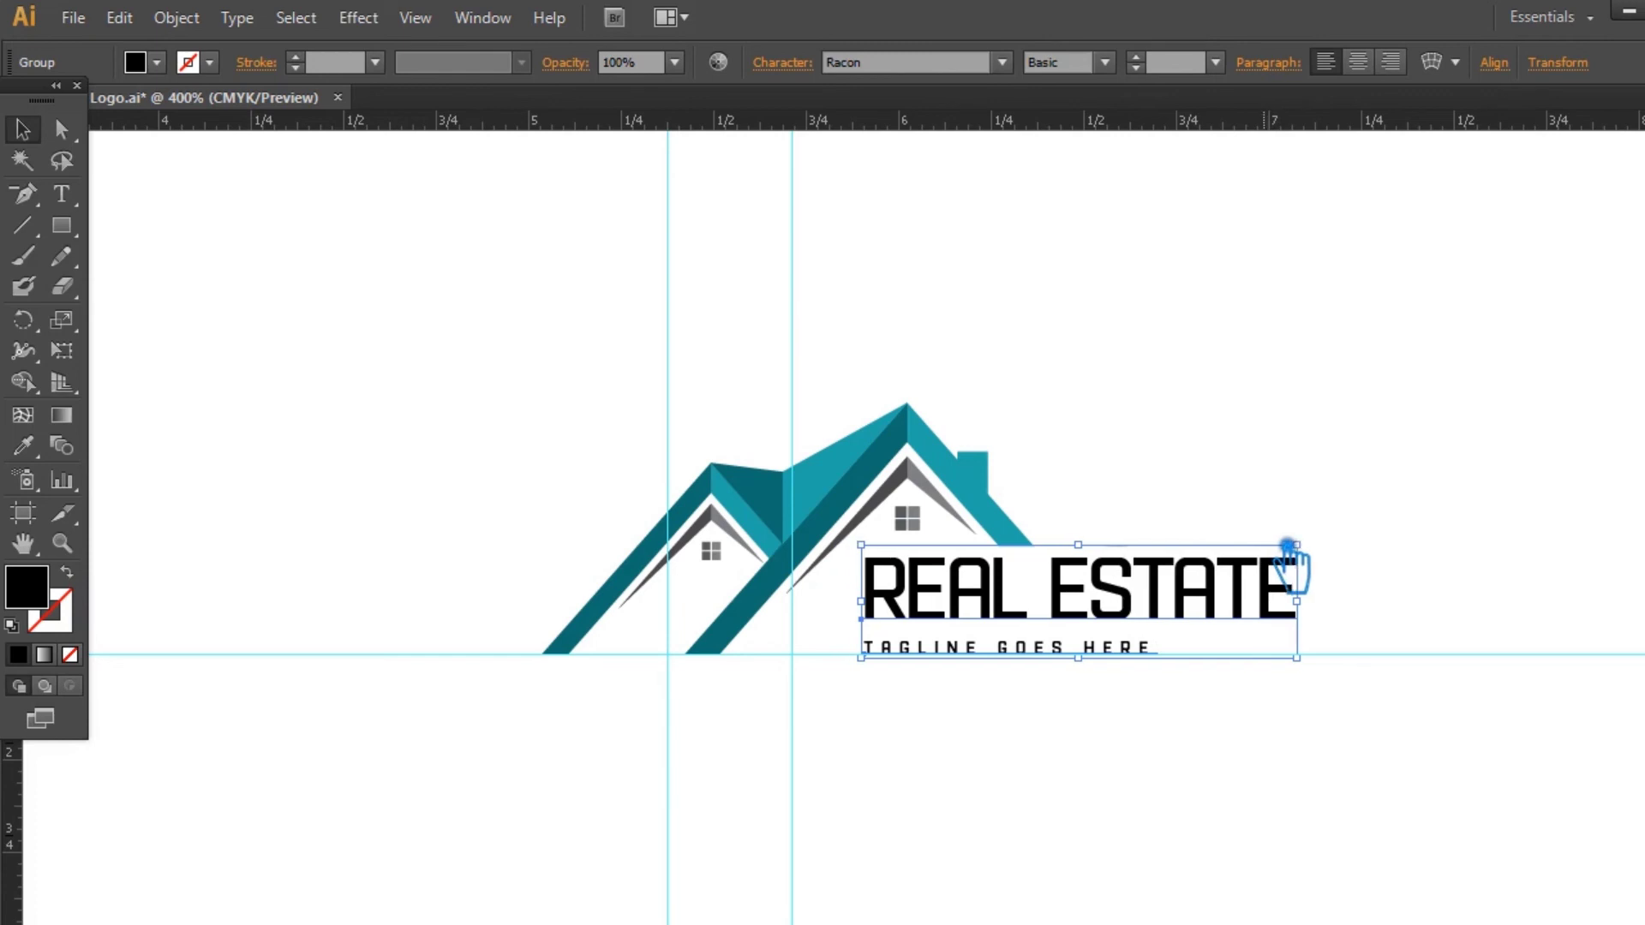
{"action": "key", "text": "Right"}
{"action": "left_click", "coordinate": [1223, 467]}
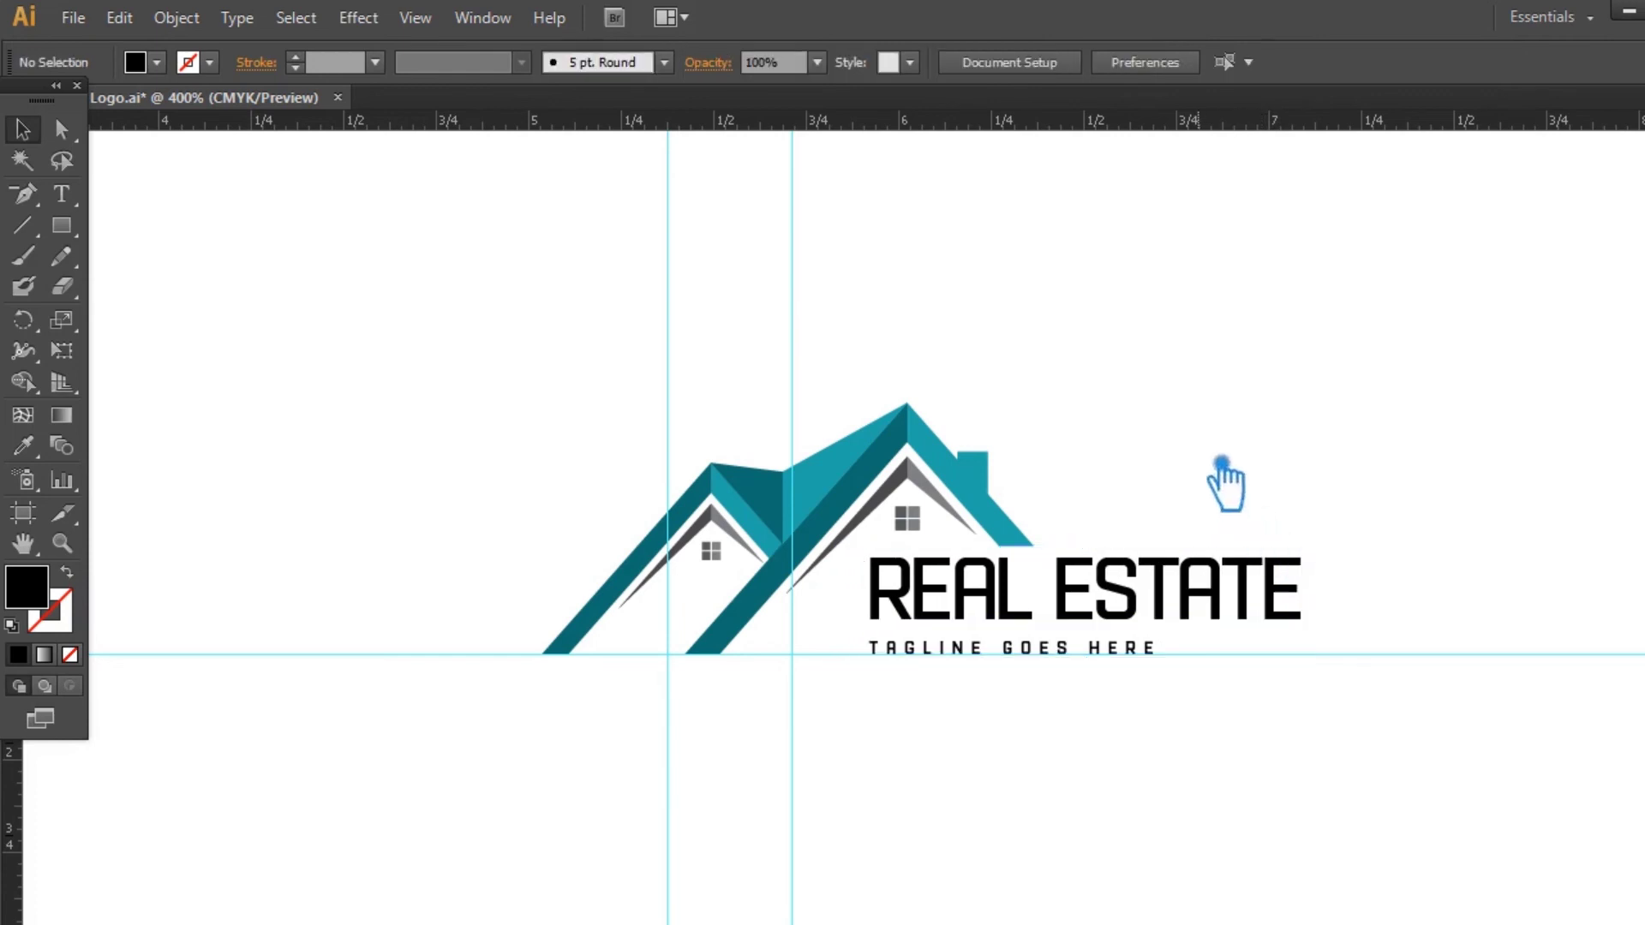
- Enlarge the tagline to span the headline and set REAL ESTATE to 17 pt
{"action": "left_click", "coordinate": [1046, 661]}
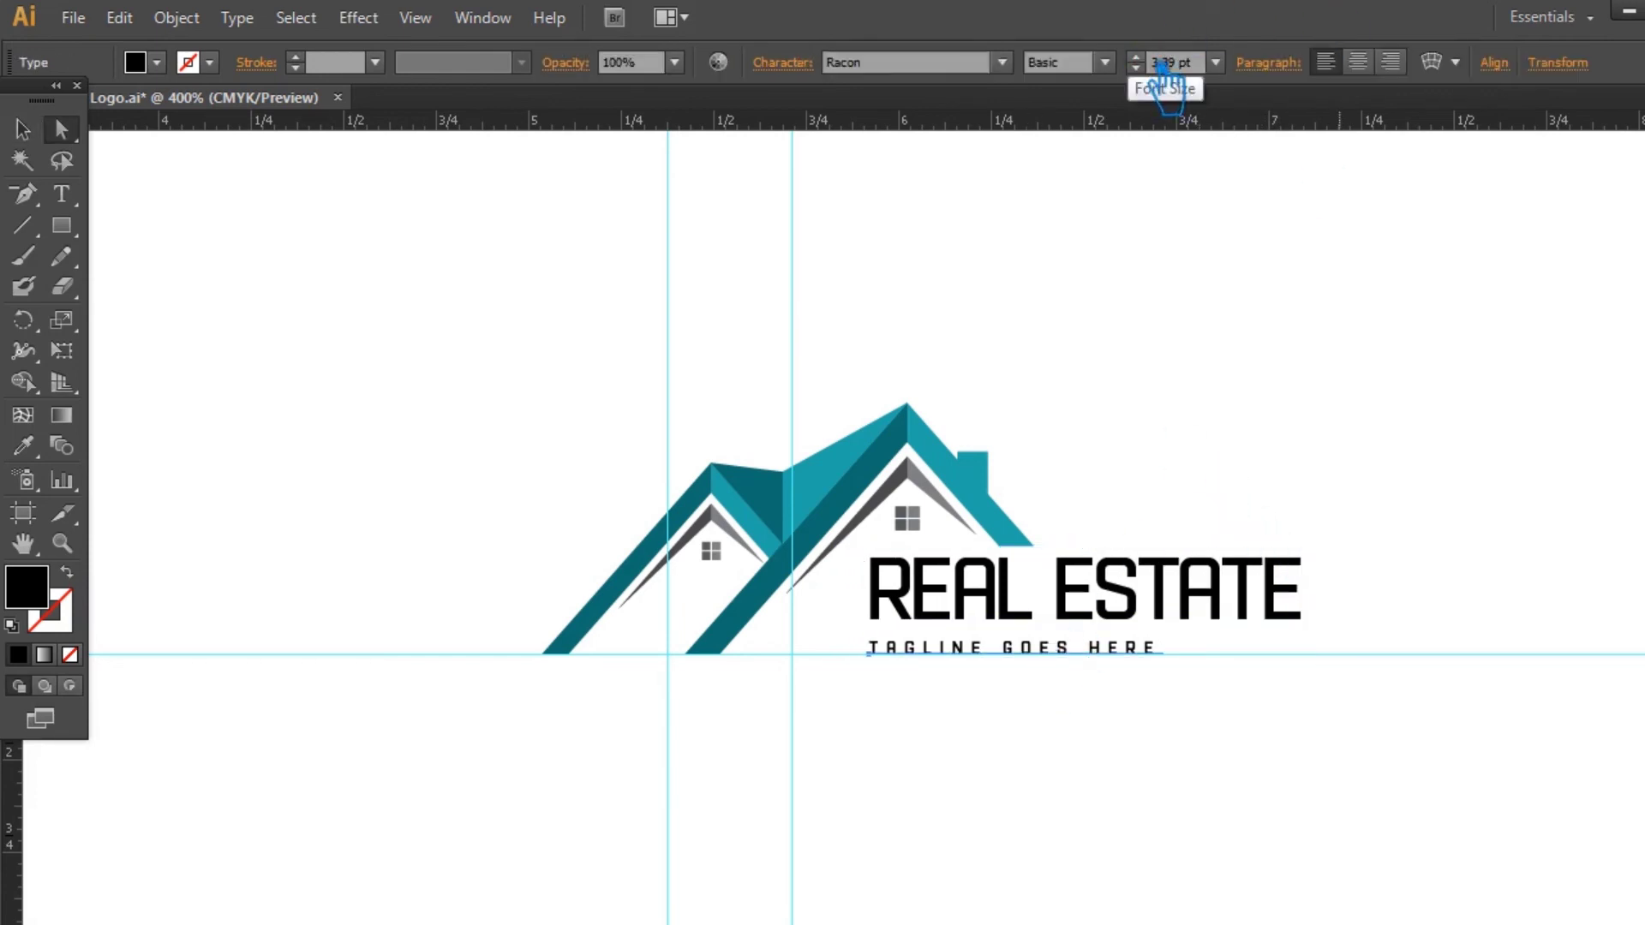
{"action": "scroll", "coordinate": [1162, 63], "scroll_direction": "up", "scroll_amount": 1}
{"action": "left_click", "coordinate": [1158, 589]}
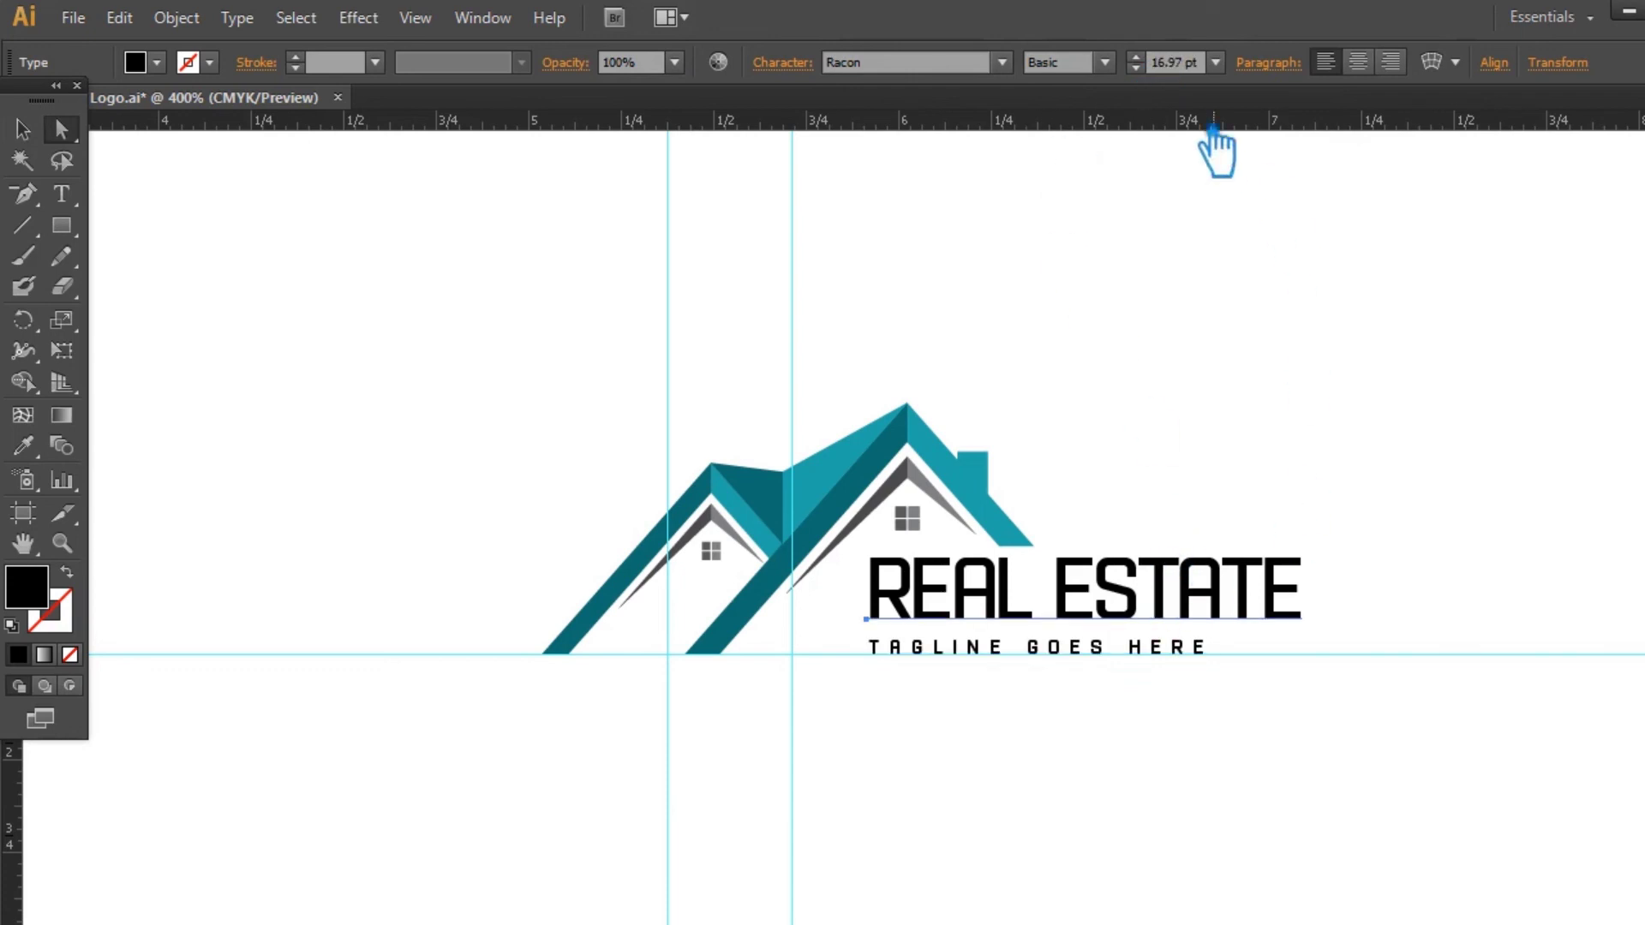
{"action": "scroll", "coordinate": [1162, 68], "scroll_direction": "up", "scroll_amount": 1}
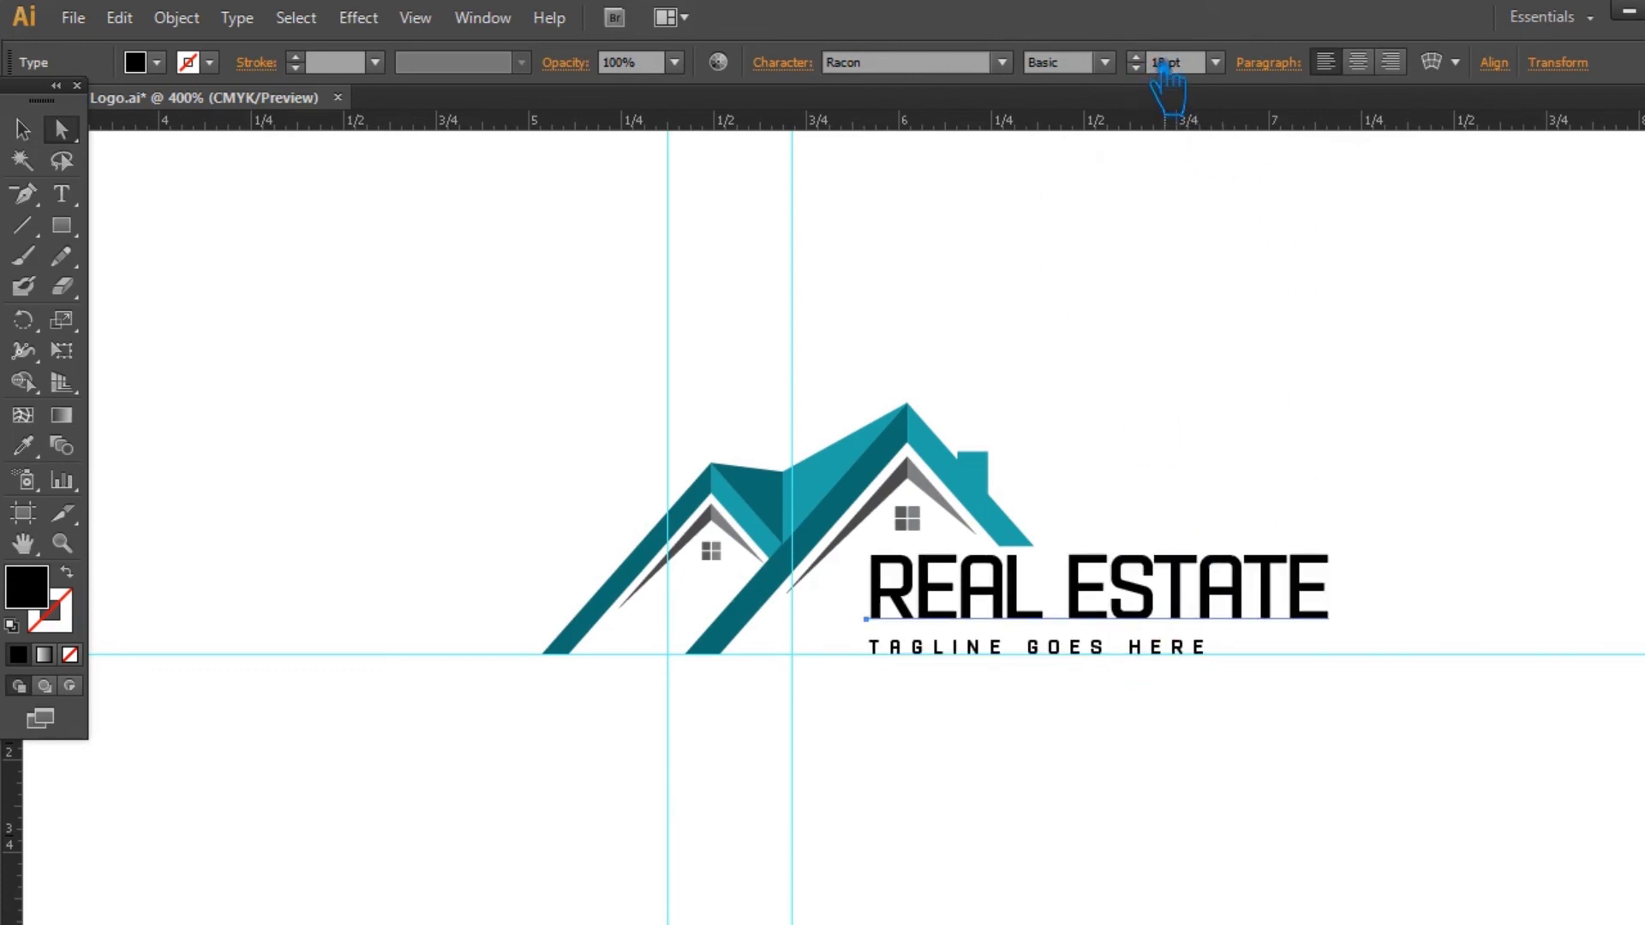
{"action": "scroll", "coordinate": [1165, 82], "scroll_direction": "down", "scroll_amount": 1}
{"action": "left_click", "coordinate": [43, 127]}
{"action": "left_click", "coordinate": [386, 330]}
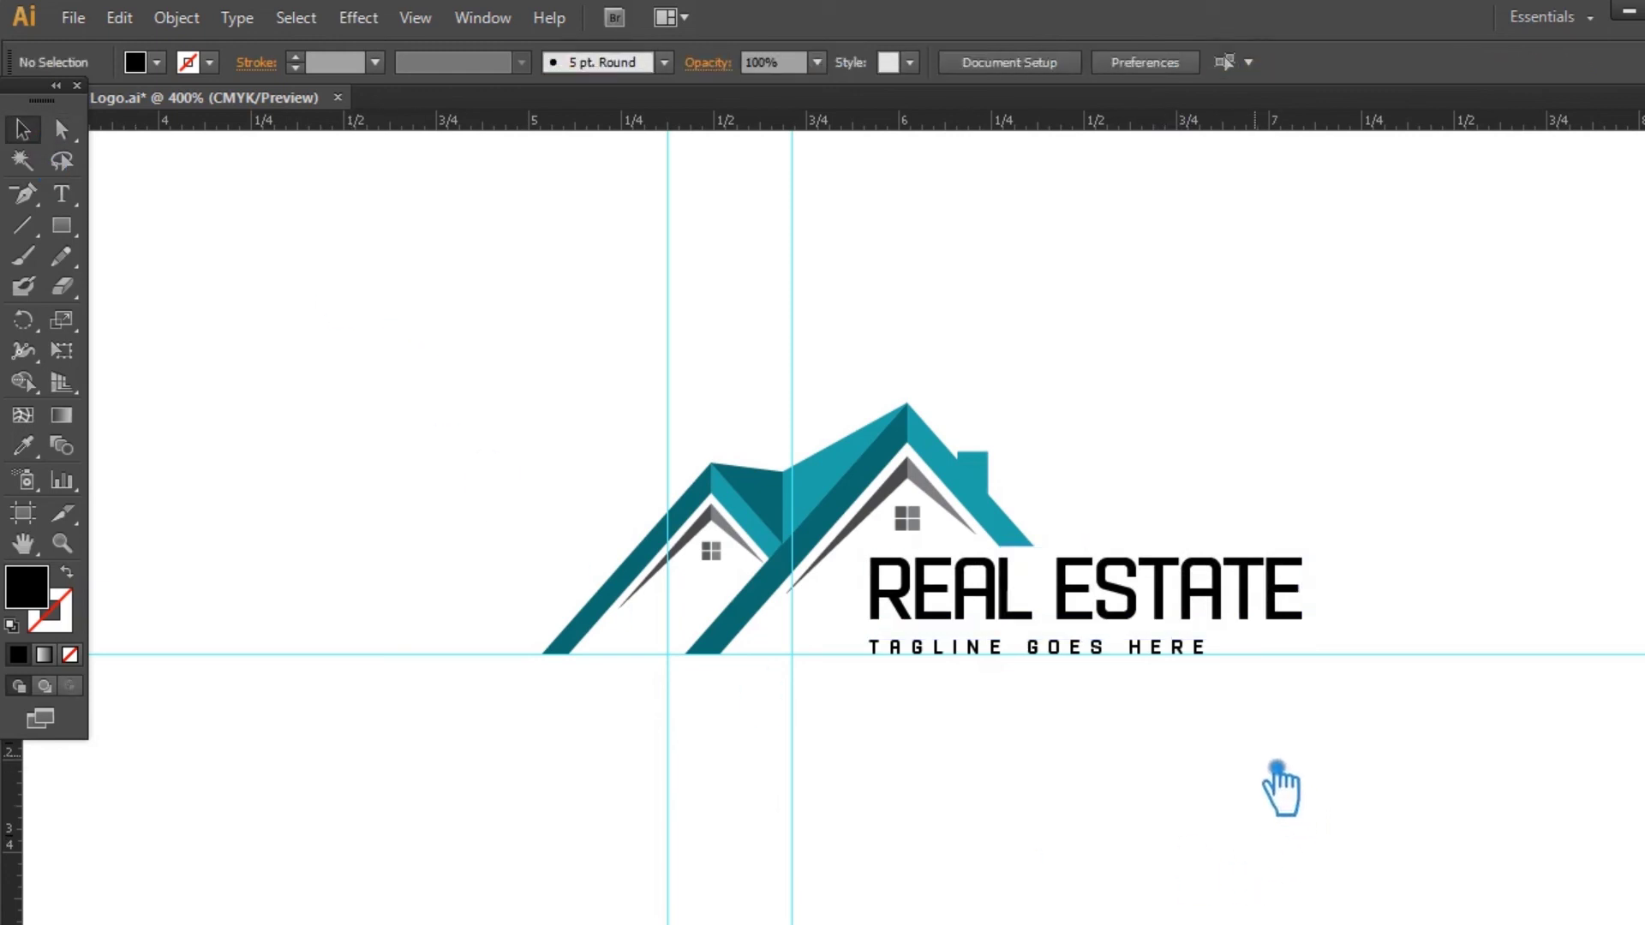
- Save the logo, hide the guides and select the text group
{"action": "key", "text": "ctrl+s"}
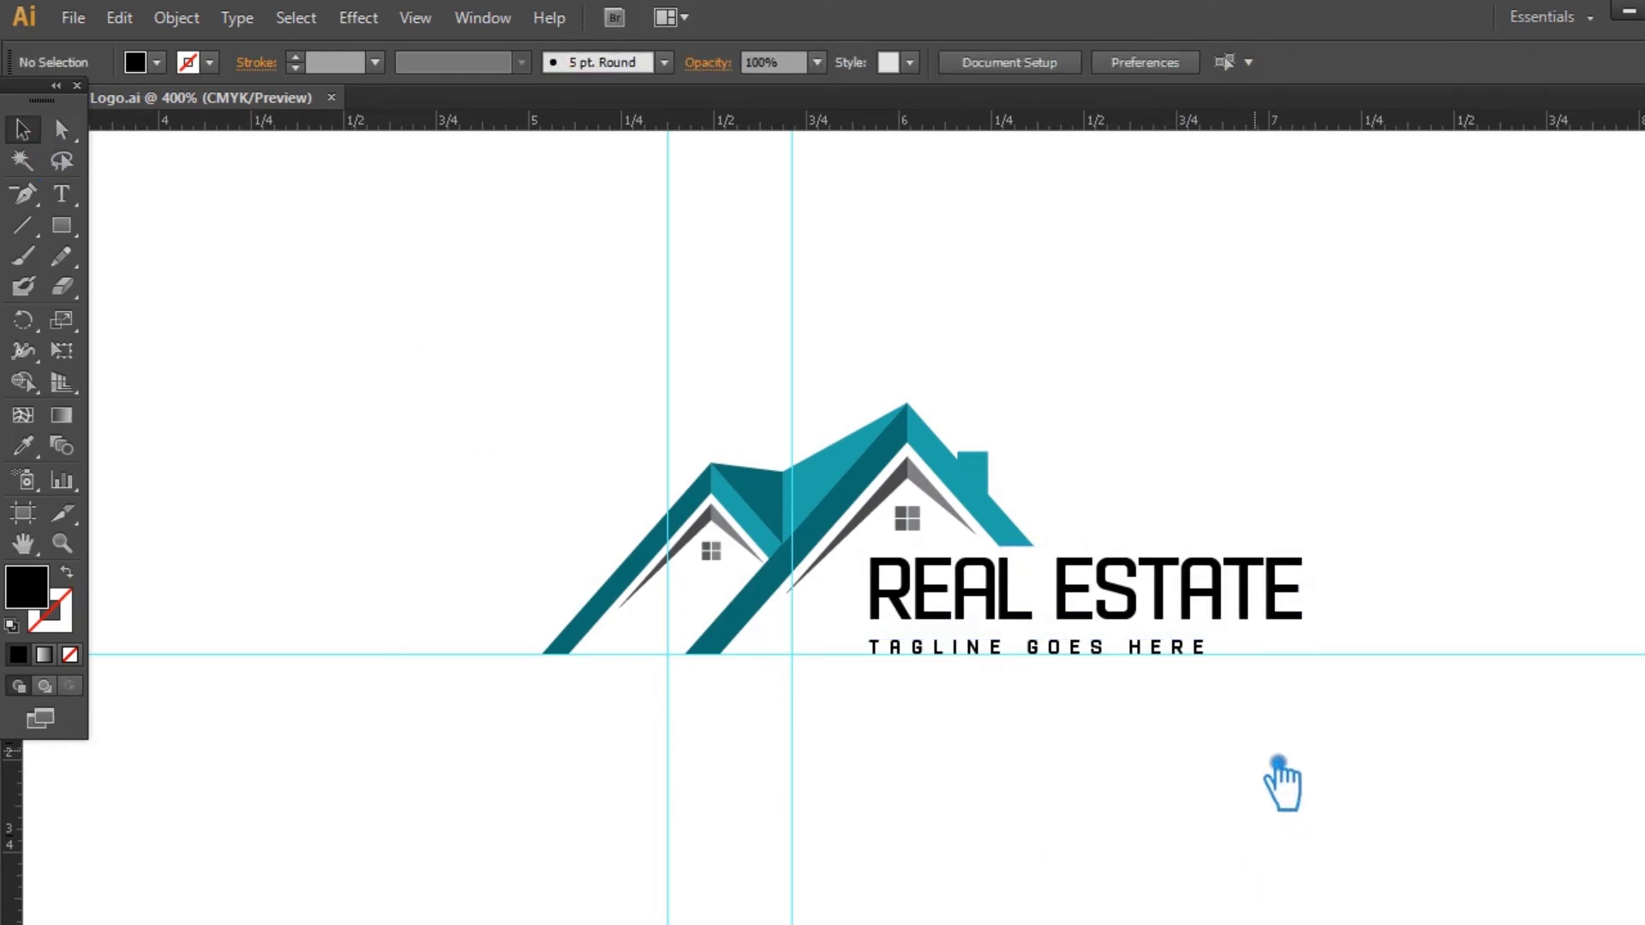
{"action": "key", "text": "ctrl+semicolon"}
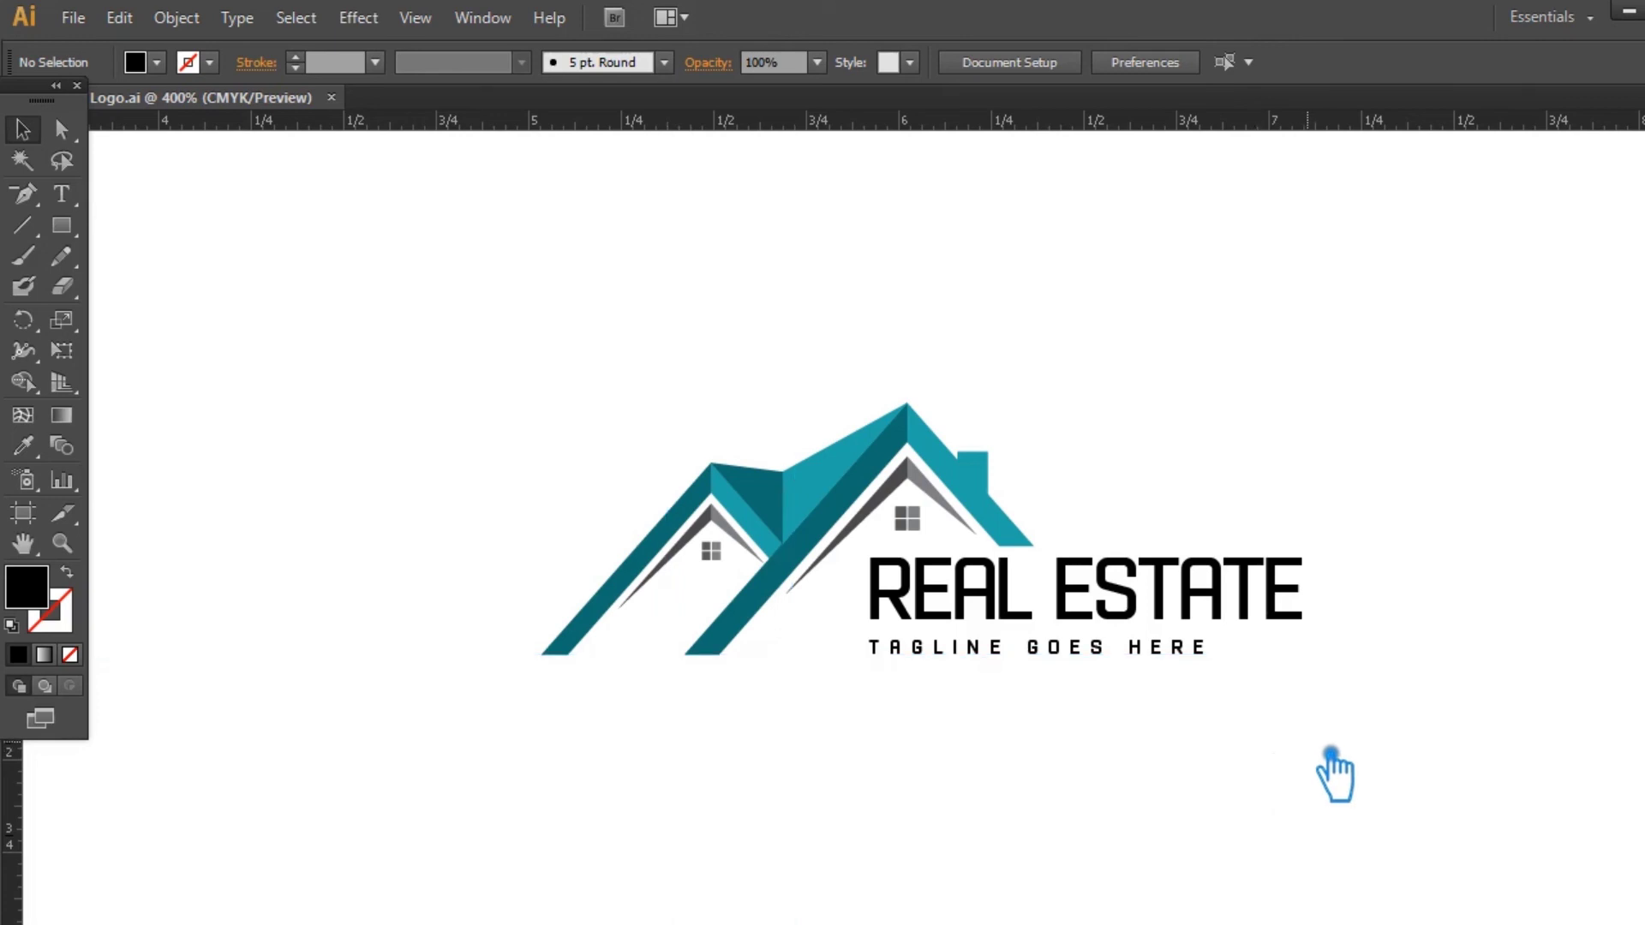
{"action": "mouse_move", "coordinate": [1332, 758]}
{"action": "left_mouse_down"}
{"action": "mouse_move", "coordinate": [470, 414]}
{"action": "mouse_move", "coordinate": [1311, 631]}
{"action": "mouse_move", "coordinate": [1259, 612]}
{"action": "left_mouse_up"}
{"action": "left_click", "coordinate": [61, 193]}
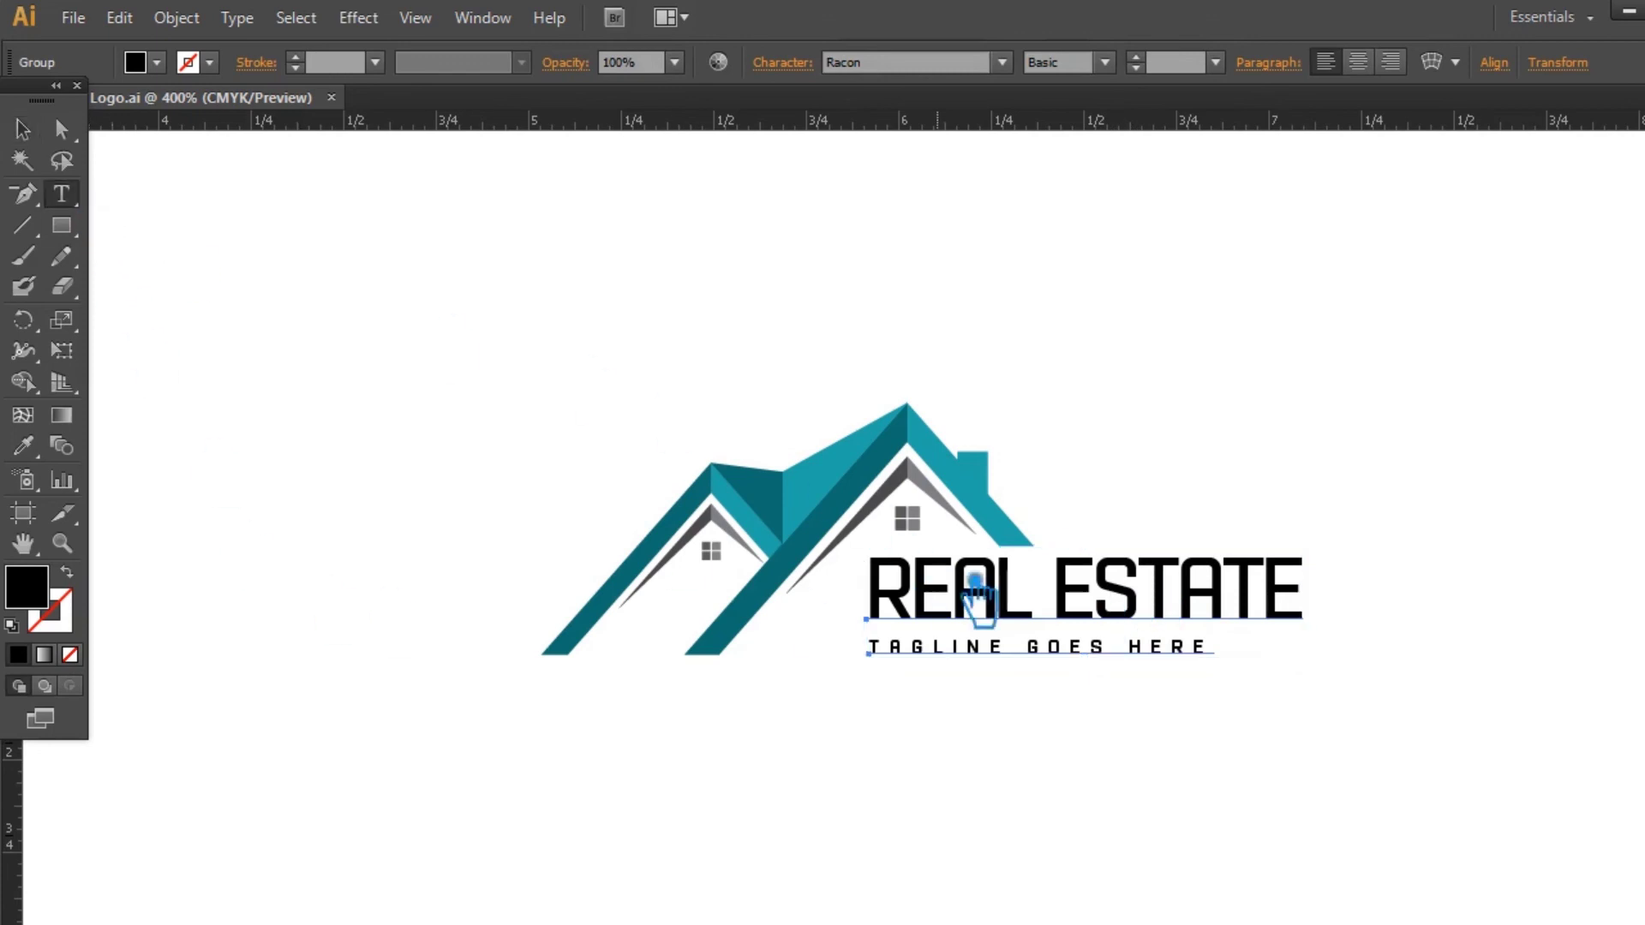
- Colour REAL dark teal and ESTATE light teal by sampling the roof colours
{"action": "left_click_drag", "start_coordinate": [1034, 591], "coordinate": [836, 589]}
{"action": "left_click", "coordinate": [23, 445]}
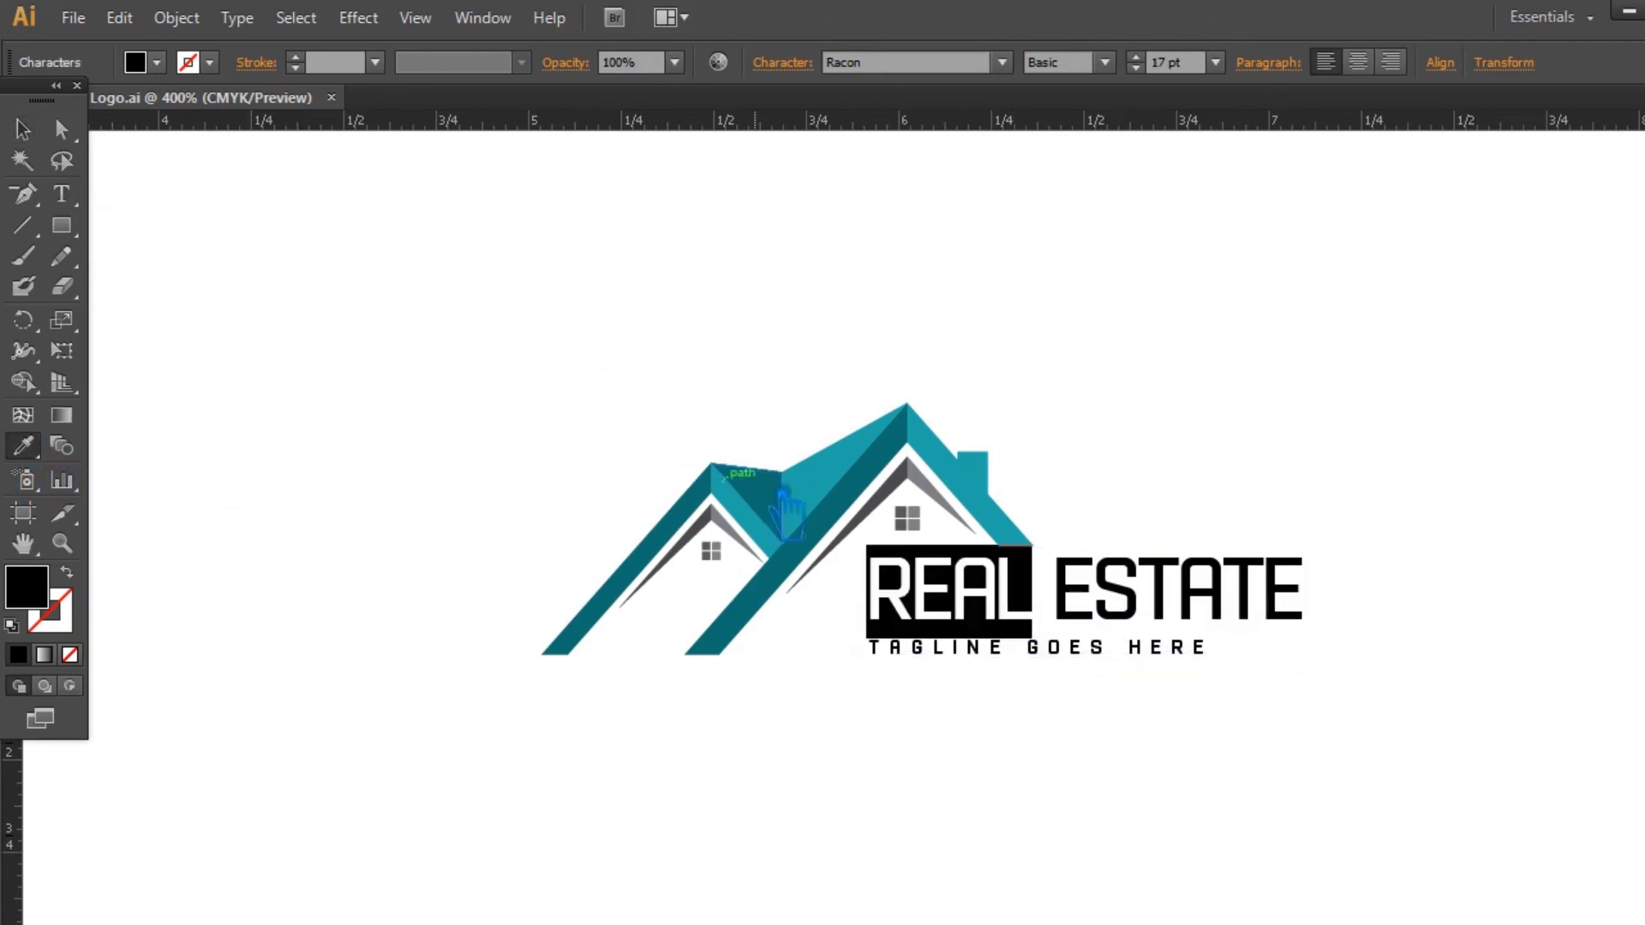
{"action": "left_click", "coordinate": [776, 519]}
{"action": "left_click", "coordinate": [24, 130]}
{"action": "left_click", "coordinate": [61, 193]}
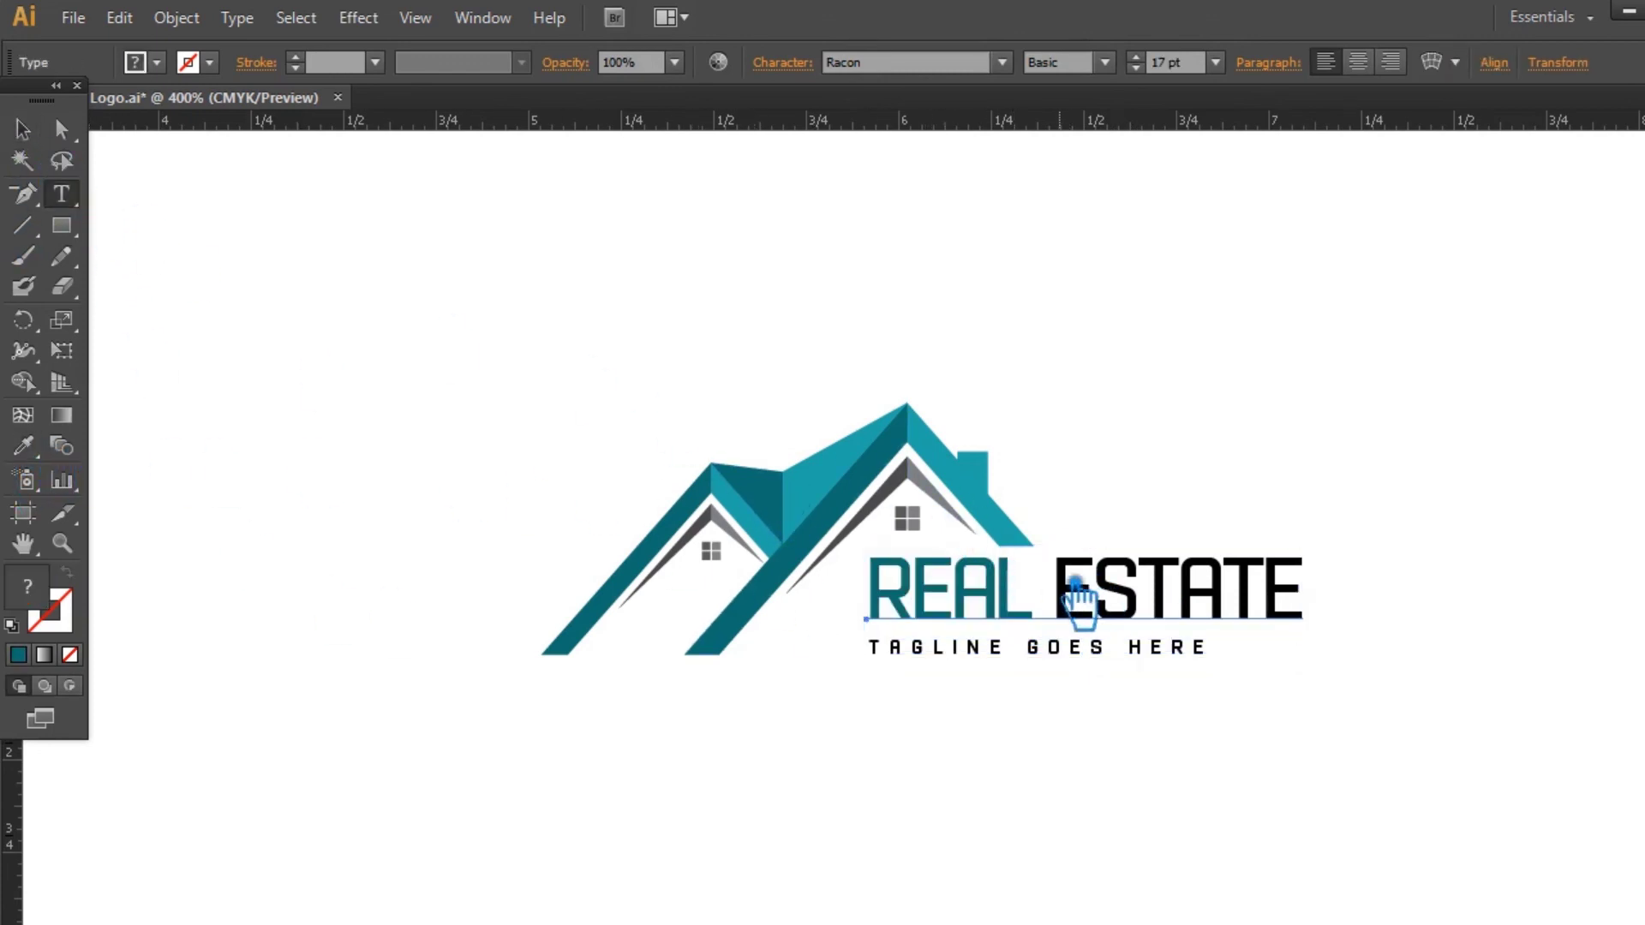
{"action": "double_click", "coordinate": [1135, 604]}
{"action": "left_click", "coordinate": [23, 446]}
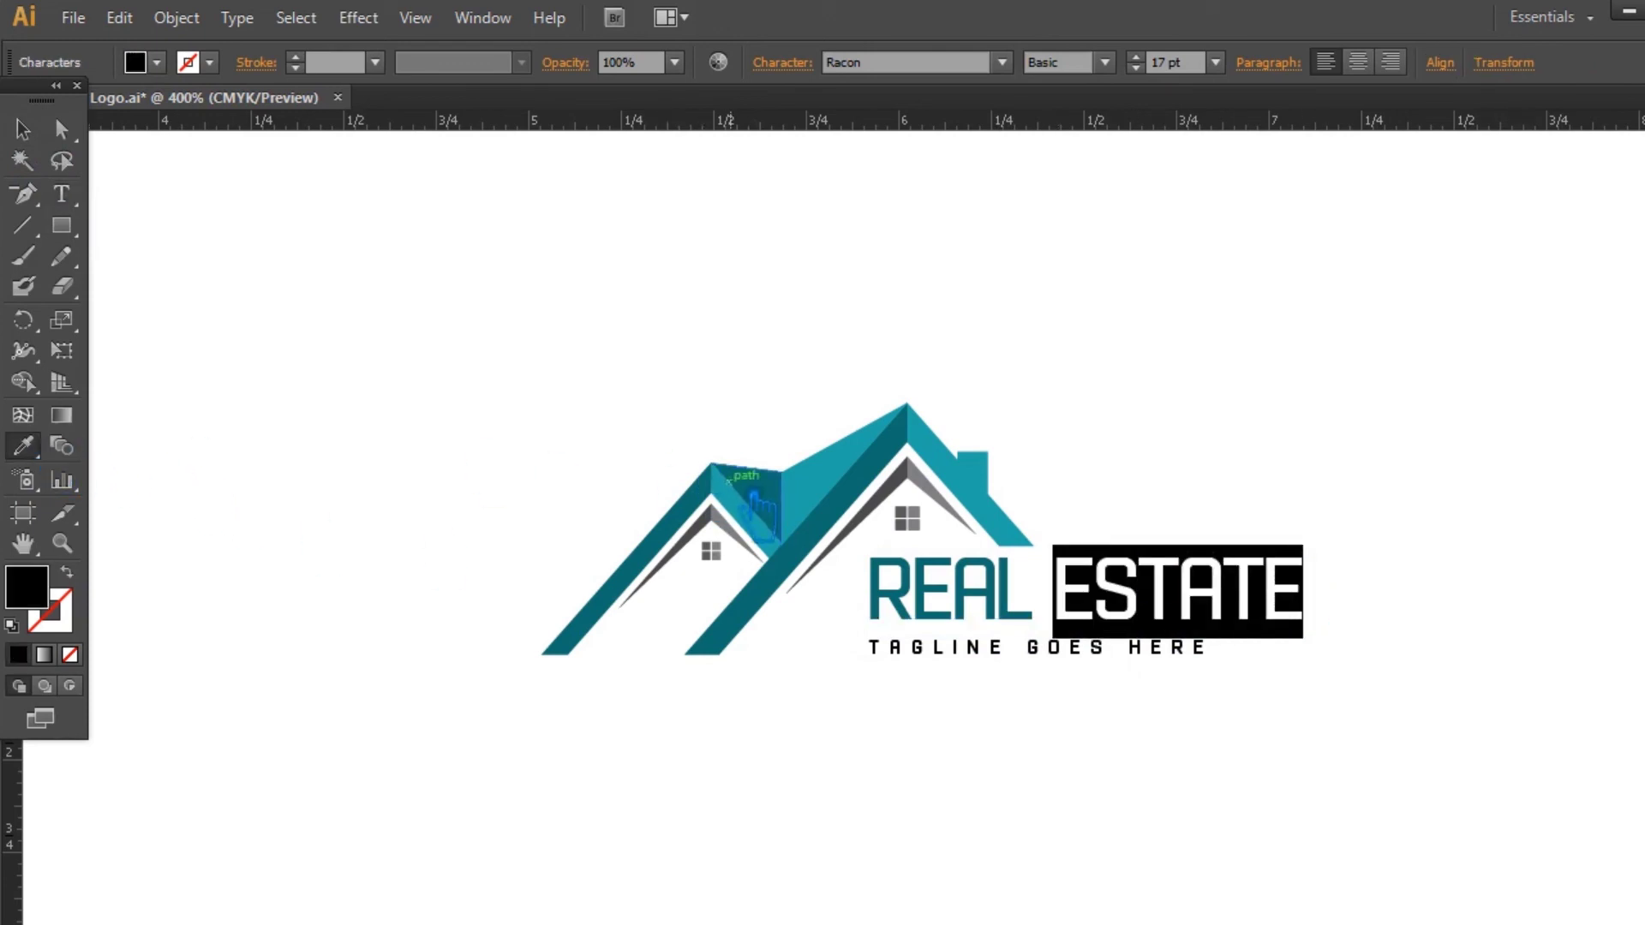
{"action": "left_click", "coordinate": [758, 517]}
{"action": "left_click", "coordinate": [23, 129]}
{"action": "left_click", "coordinate": [220, 261]}
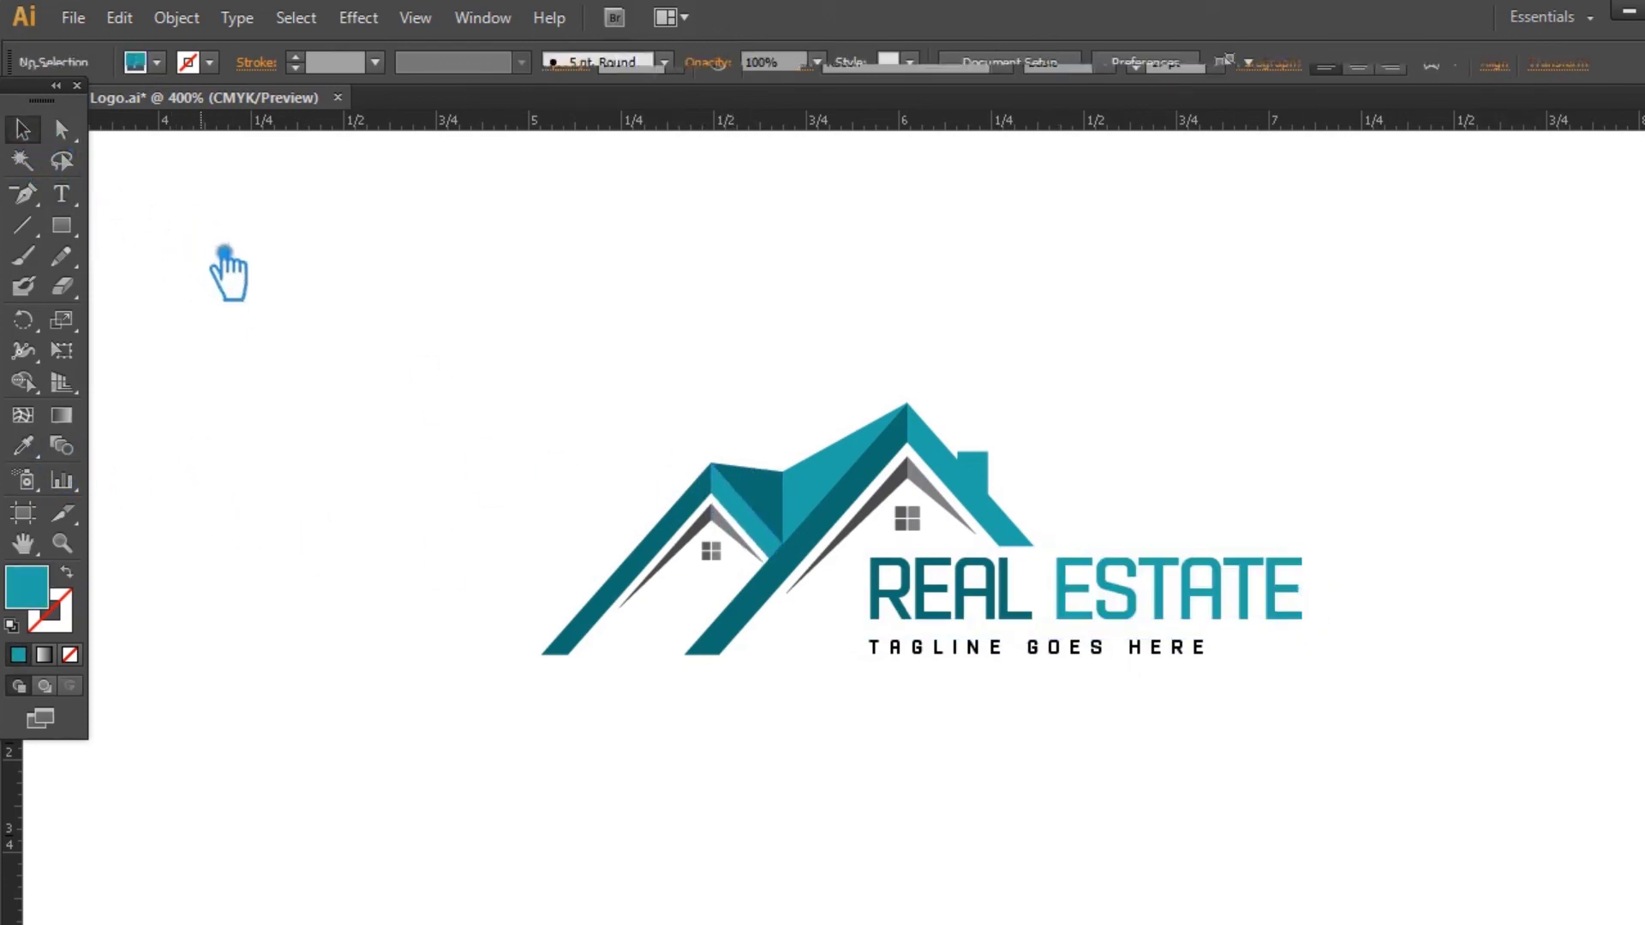
- Give the tagline the grey window colour and save the file
{"action": "left_click", "coordinate": [1025, 666]}
{"action": "left_click", "coordinate": [906, 719]}
{"action": "key", "text": "a"}
{"action": "left_click", "coordinate": [1027, 661]}
{"action": "left_click", "coordinate": [34, 452]}
{"action": "left_click", "coordinate": [907, 521]}
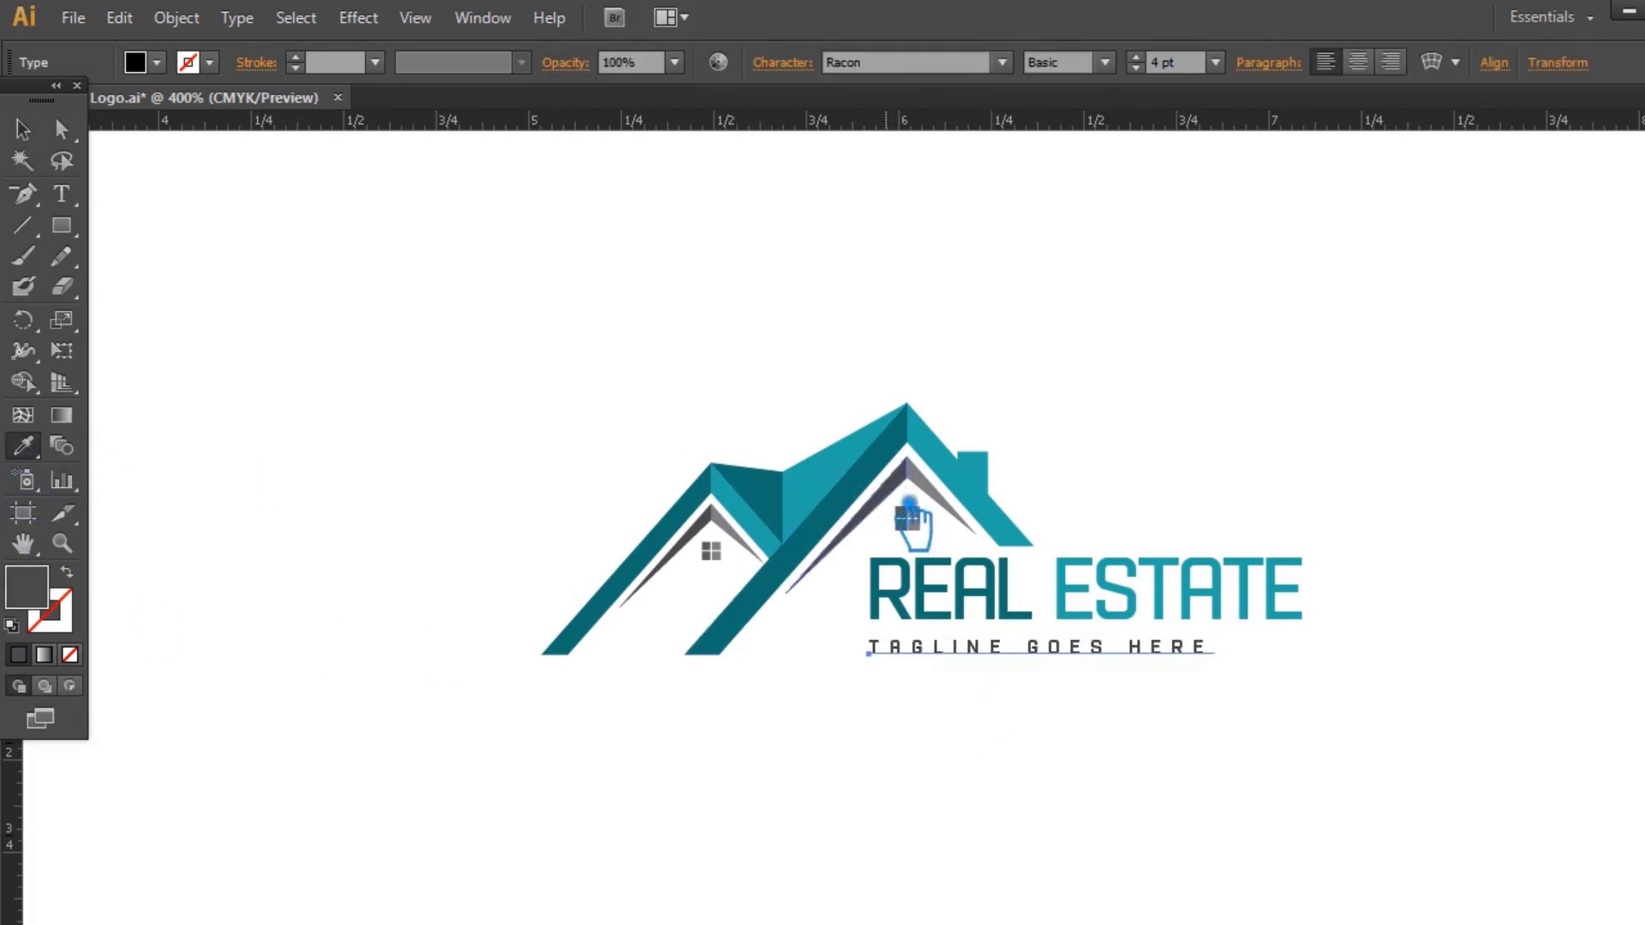
{"action": "key", "text": "v"}
{"action": "left_click", "coordinate": [285, 255]}
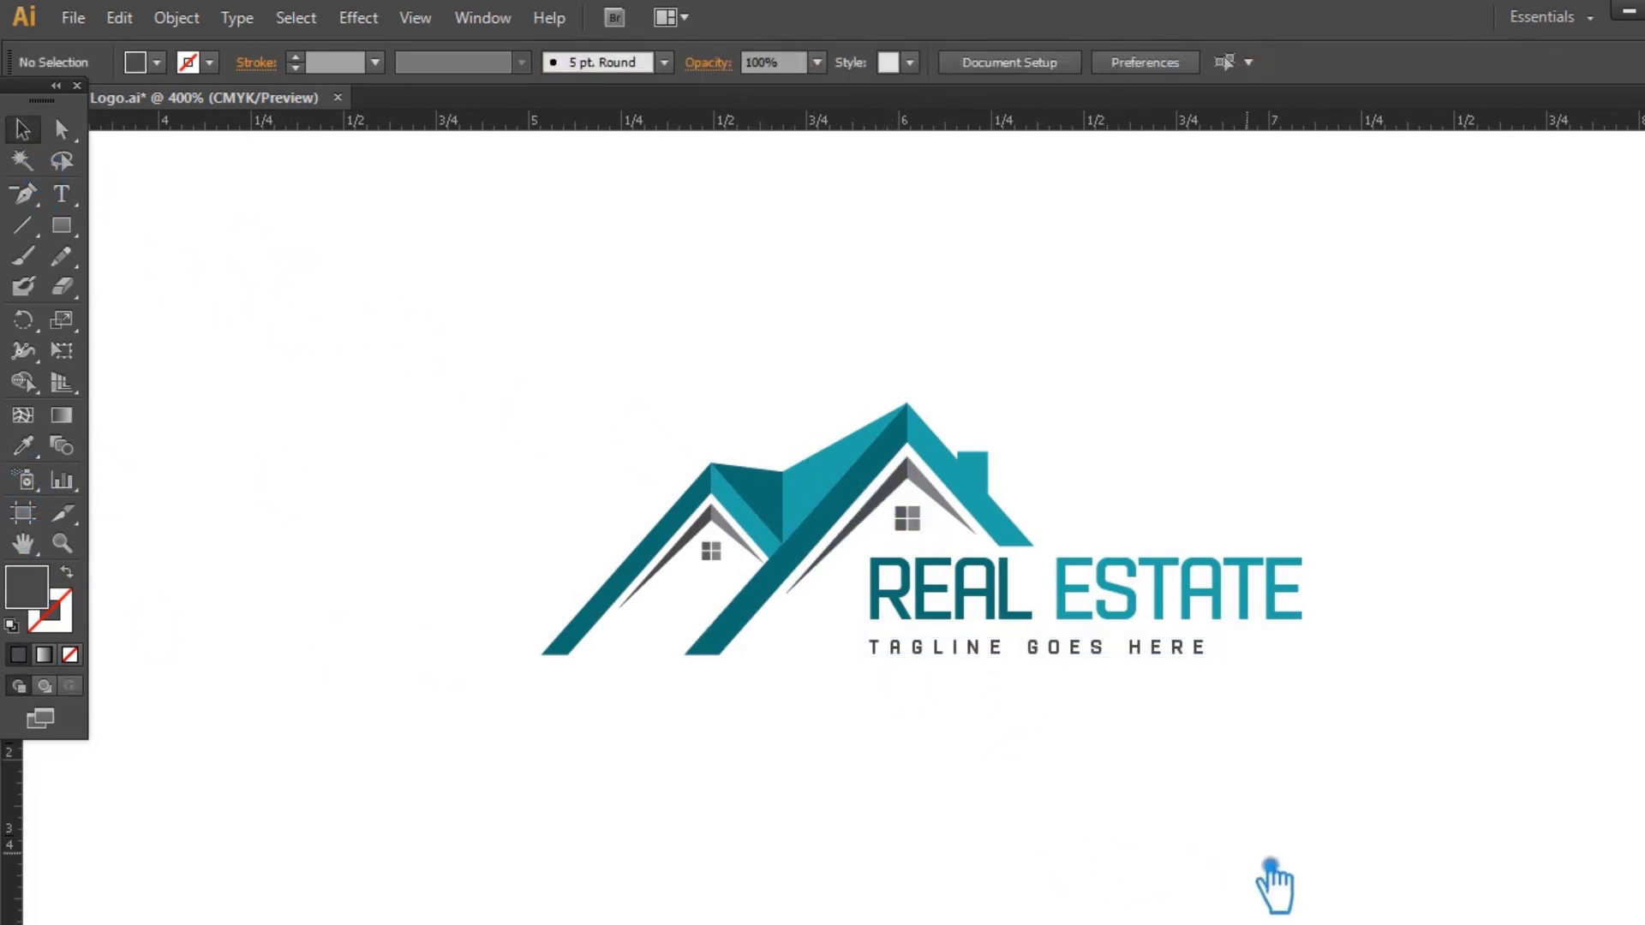
{"action": "key", "text": "ctrl+s"}
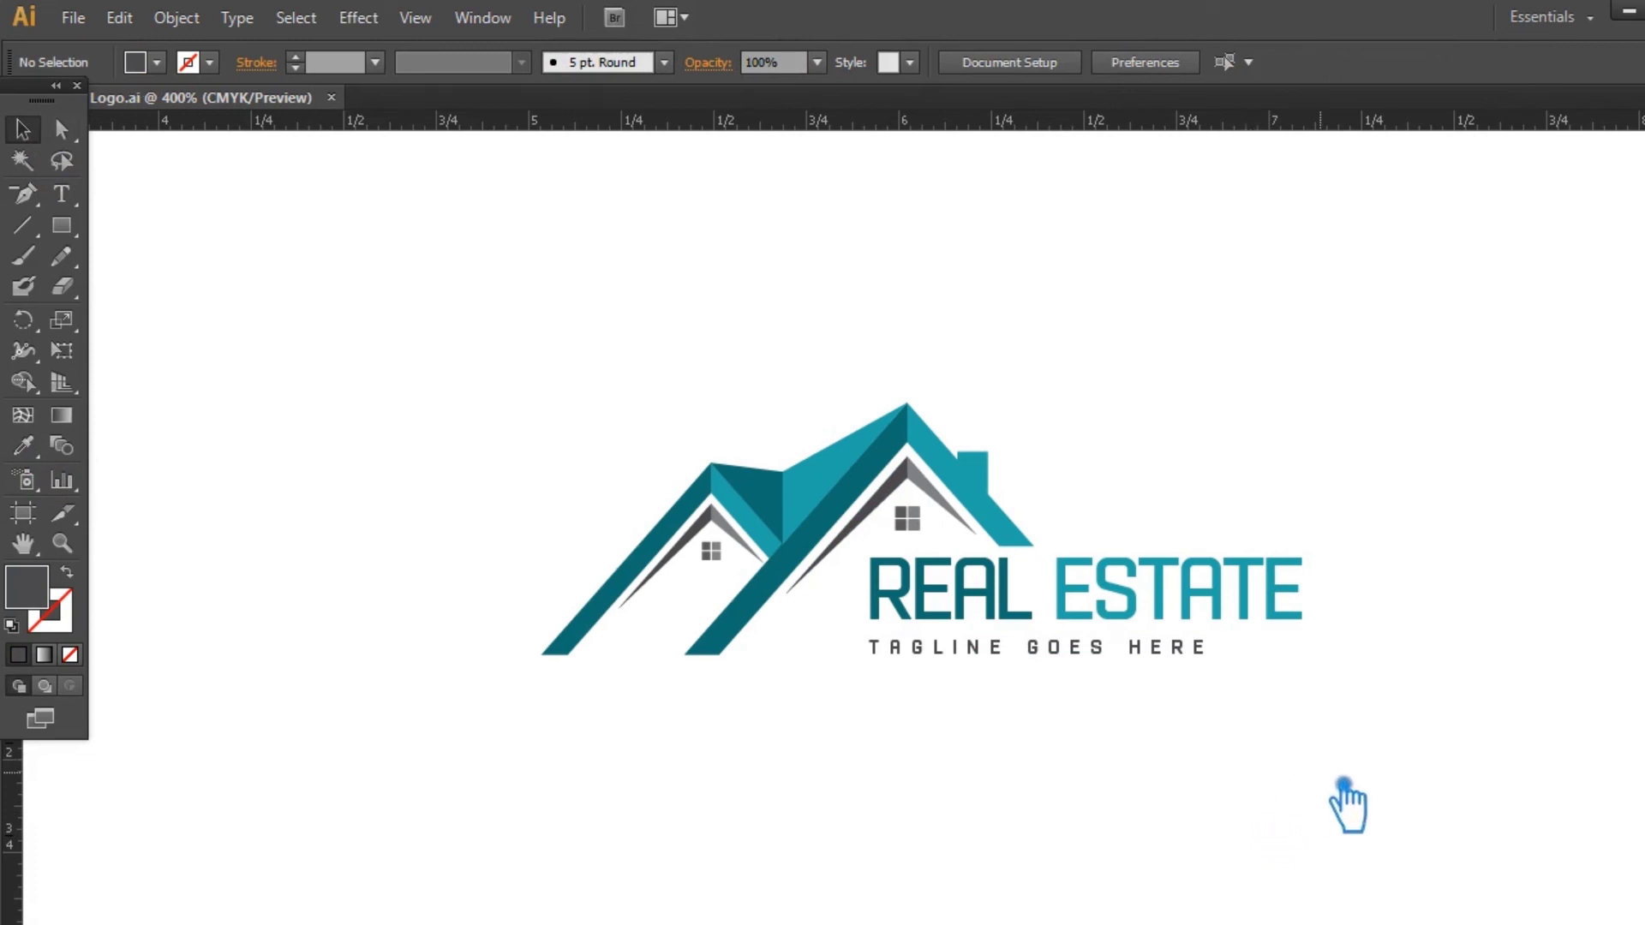
{"action": "key", "text": "a"}
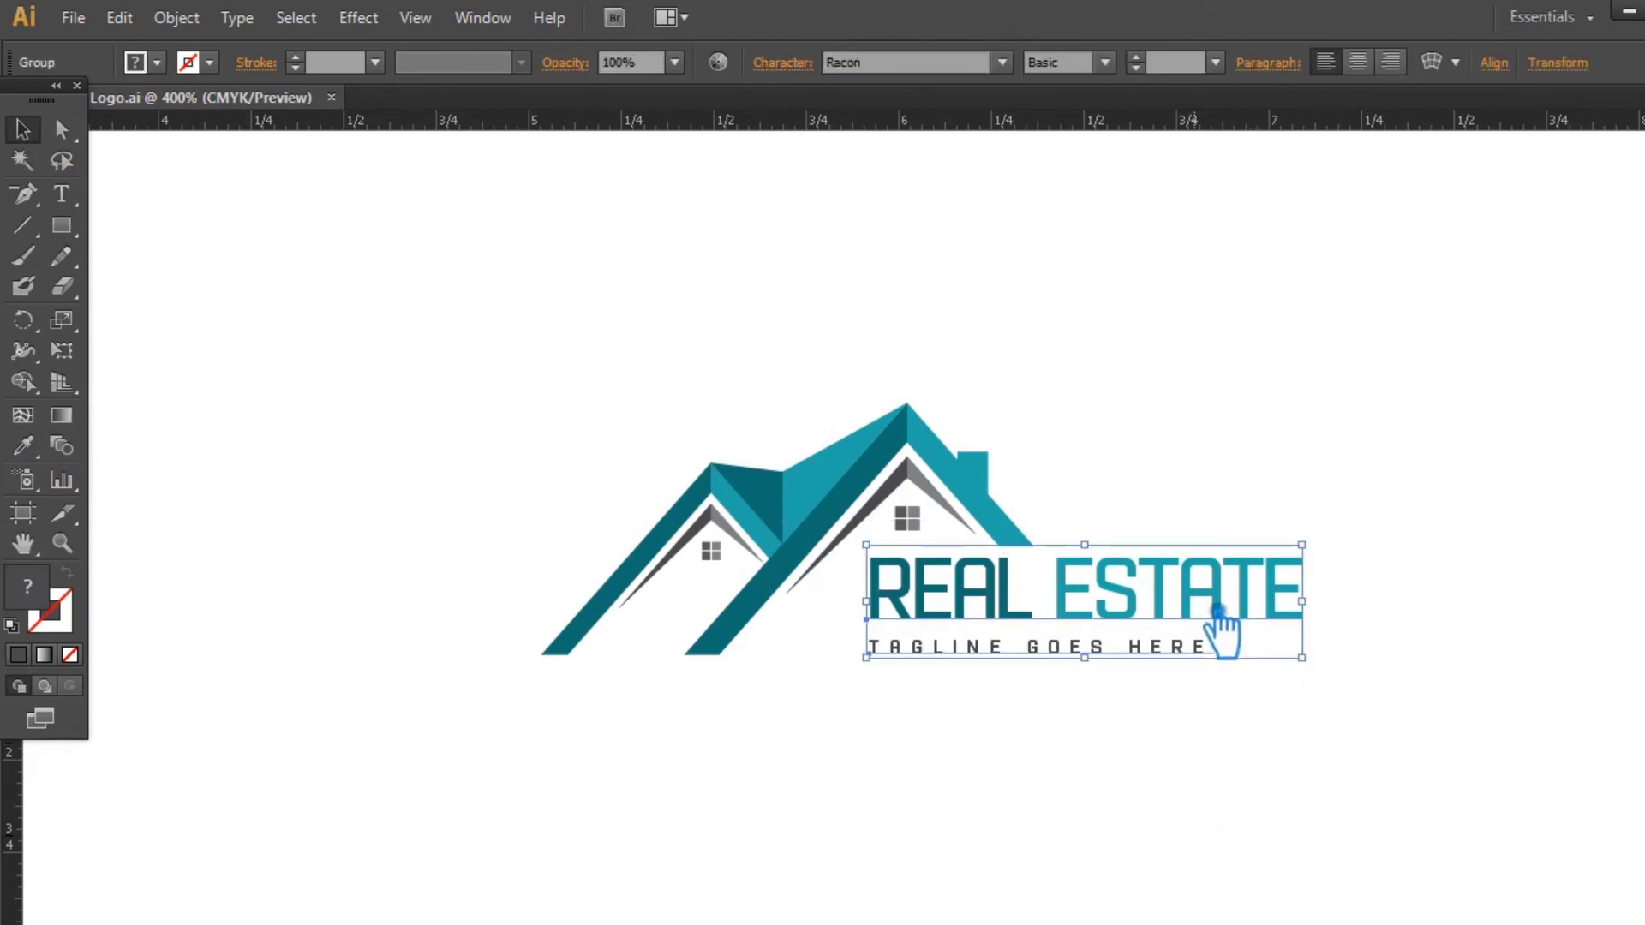
- Set the REAL ESTATE headline to Racon CutlineBold after trying BasicBold
{"action": "left_click", "coordinate": [1195, 610]}
{"action": "left_click", "coordinate": [1105, 62]}
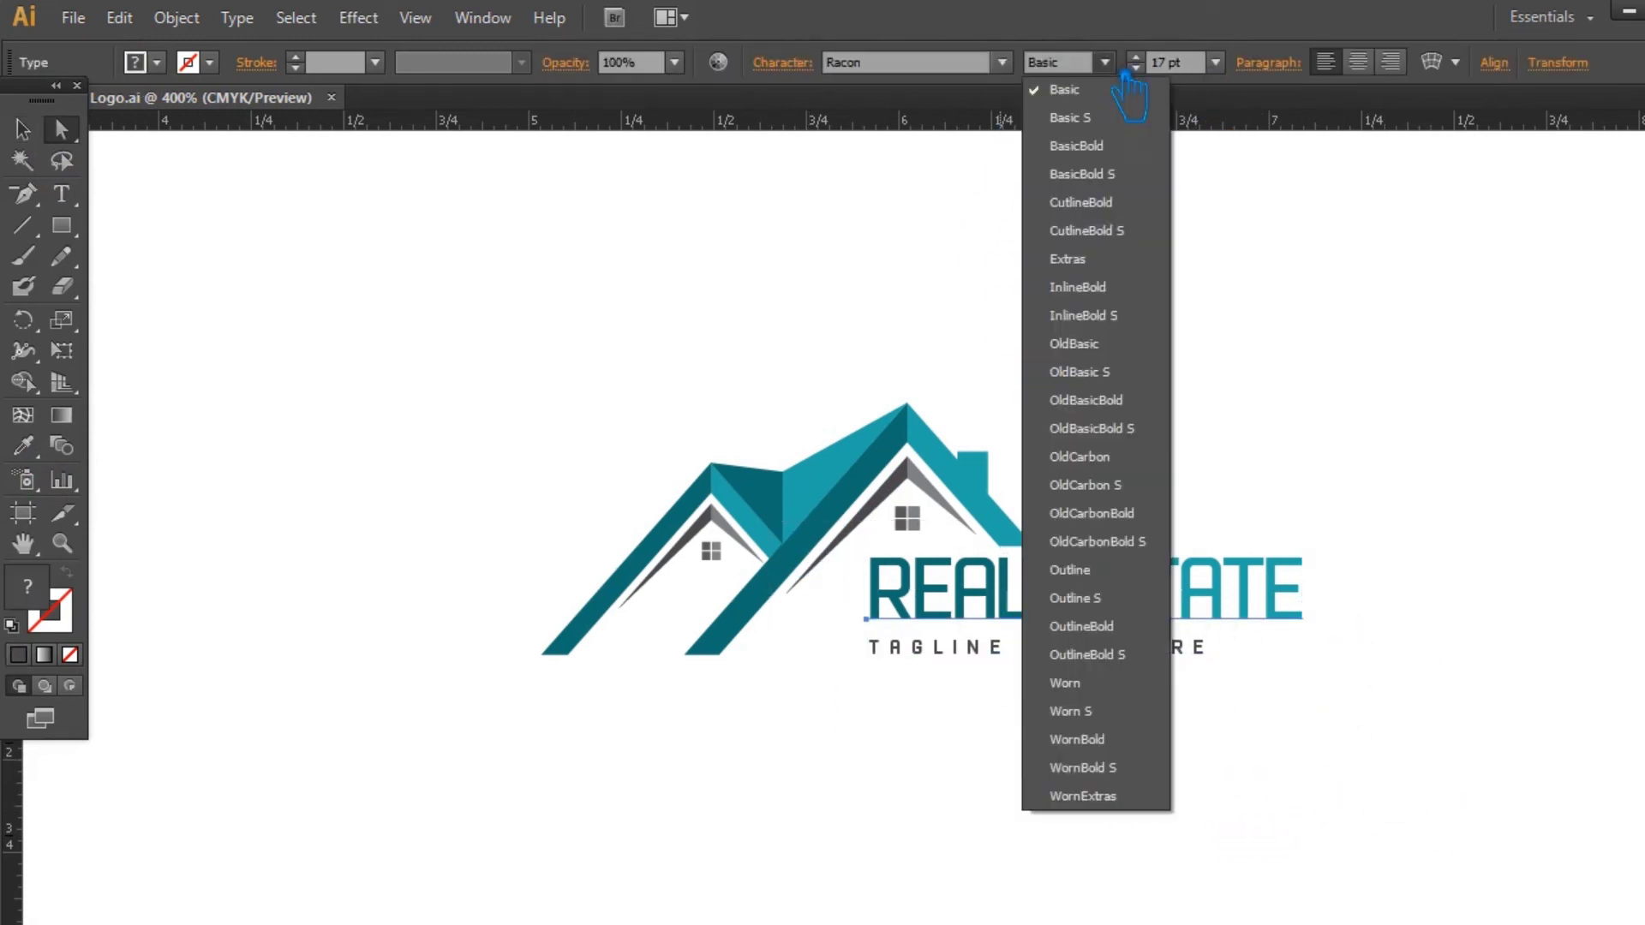
{"action": "left_click", "coordinate": [1121, 158]}
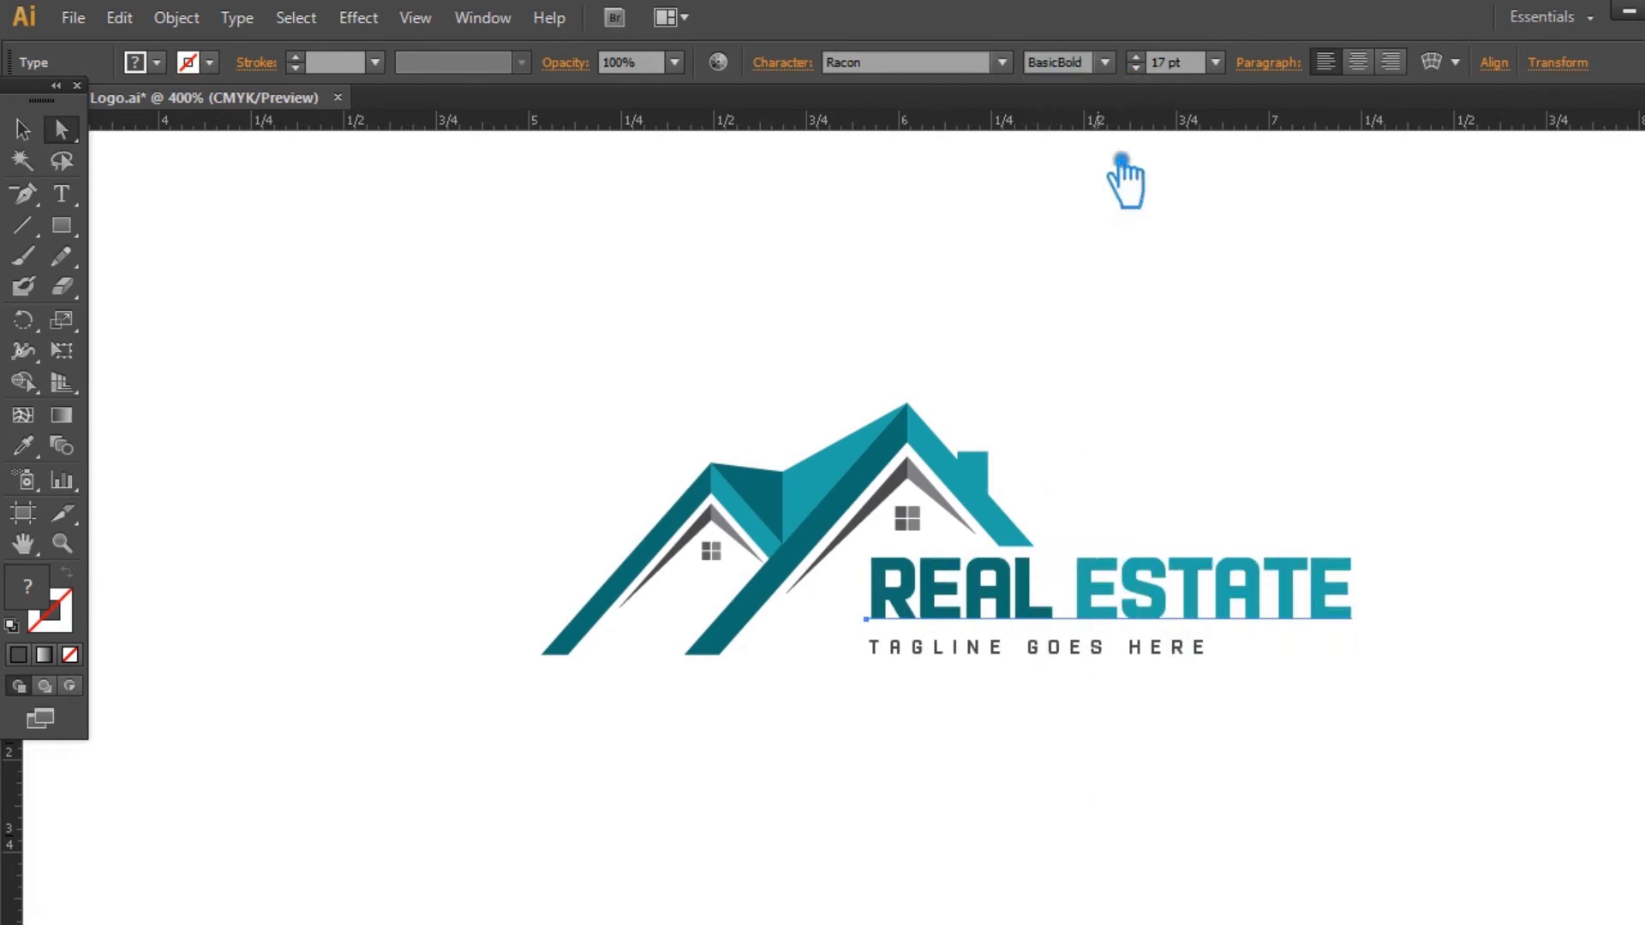
{"action": "left_click", "coordinate": [1105, 62]}
{"action": "left_click", "coordinate": [1130, 117]}
{"action": "left_click", "coordinate": [1105, 62]}
{"action": "left_click", "coordinate": [1137, 204]}
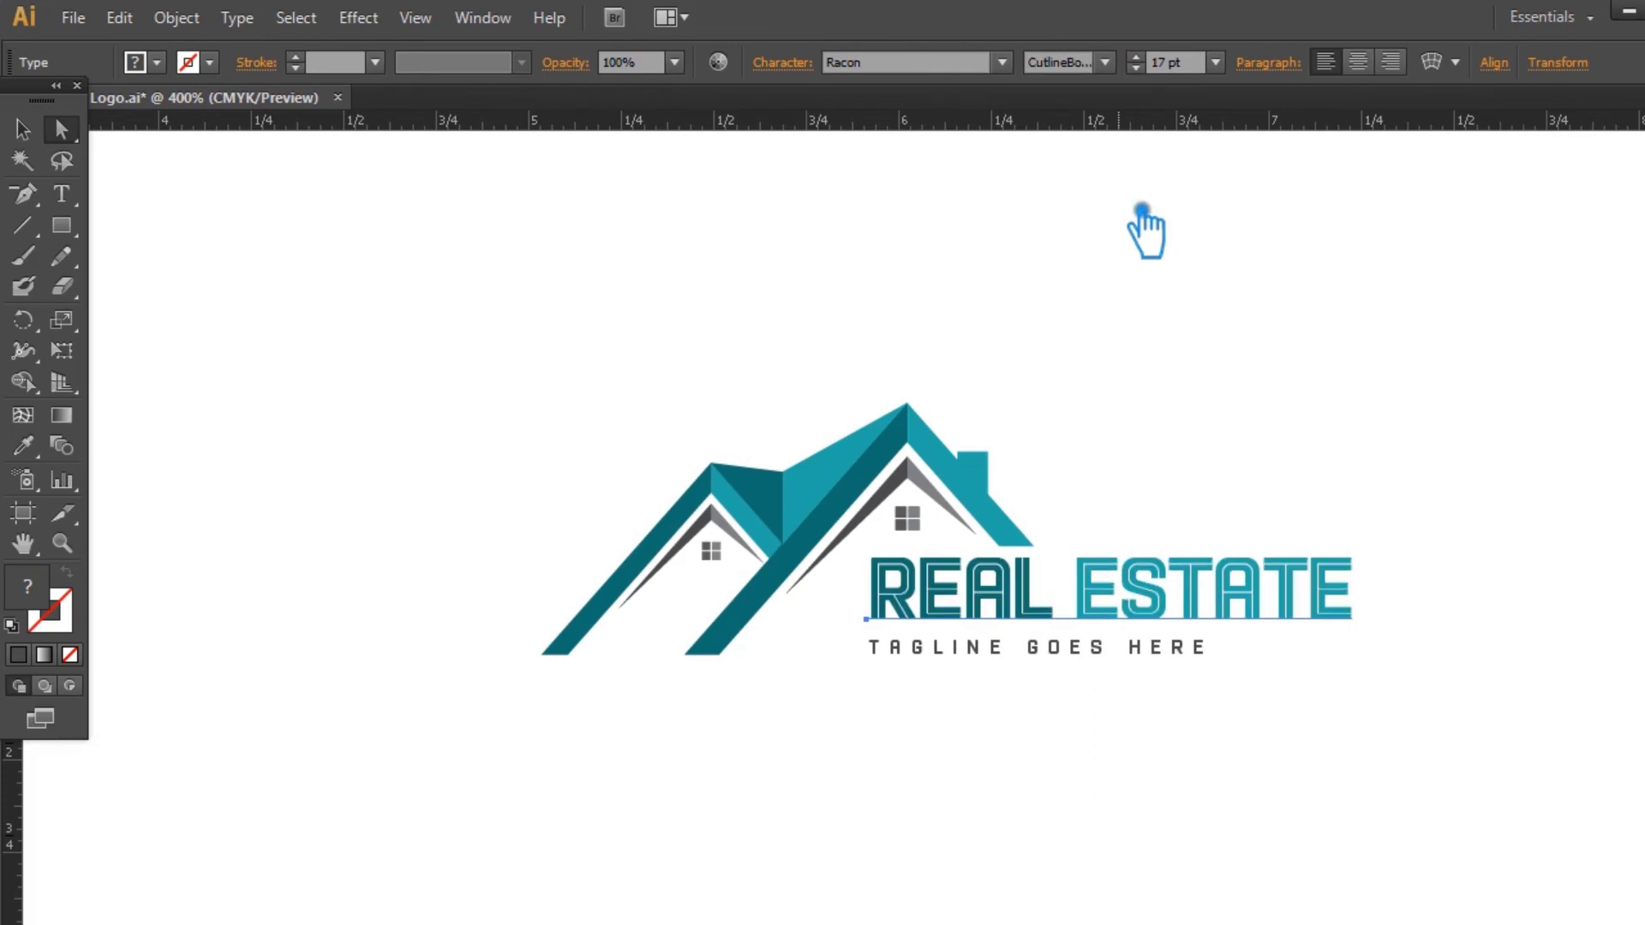
{"action": "left_click", "coordinate": [1232, 397]}
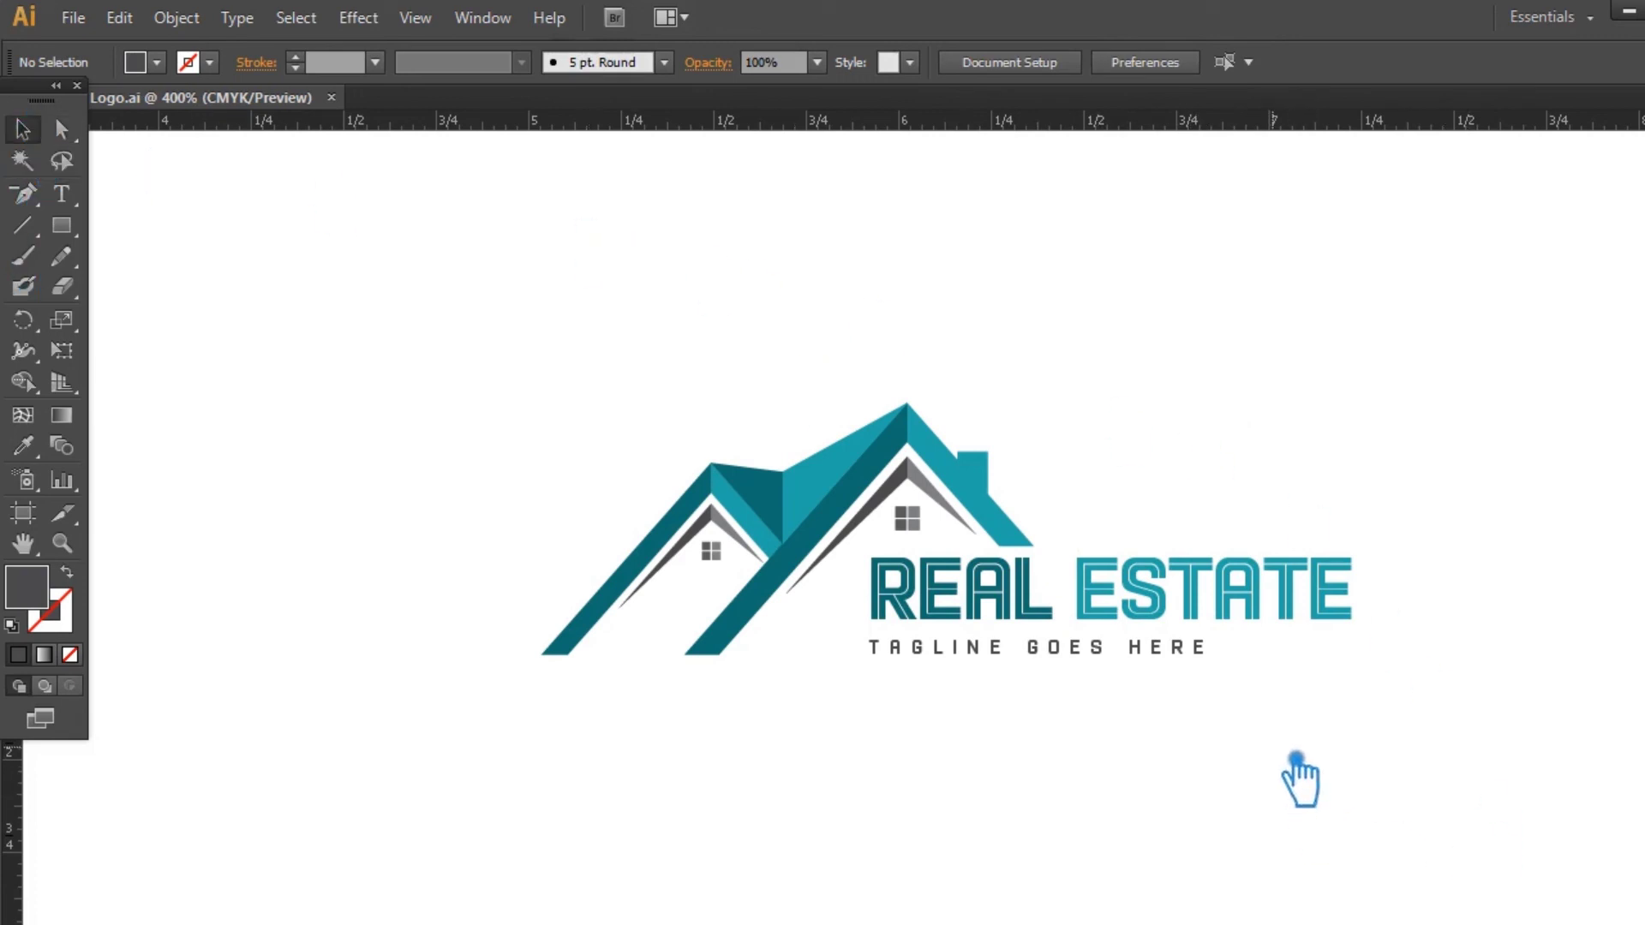
- Zoom in and recentre the view to review the finished logo
{"action": "left_click_drag", "start_coordinate": [1296, 758], "coordinate": [518, 368]}
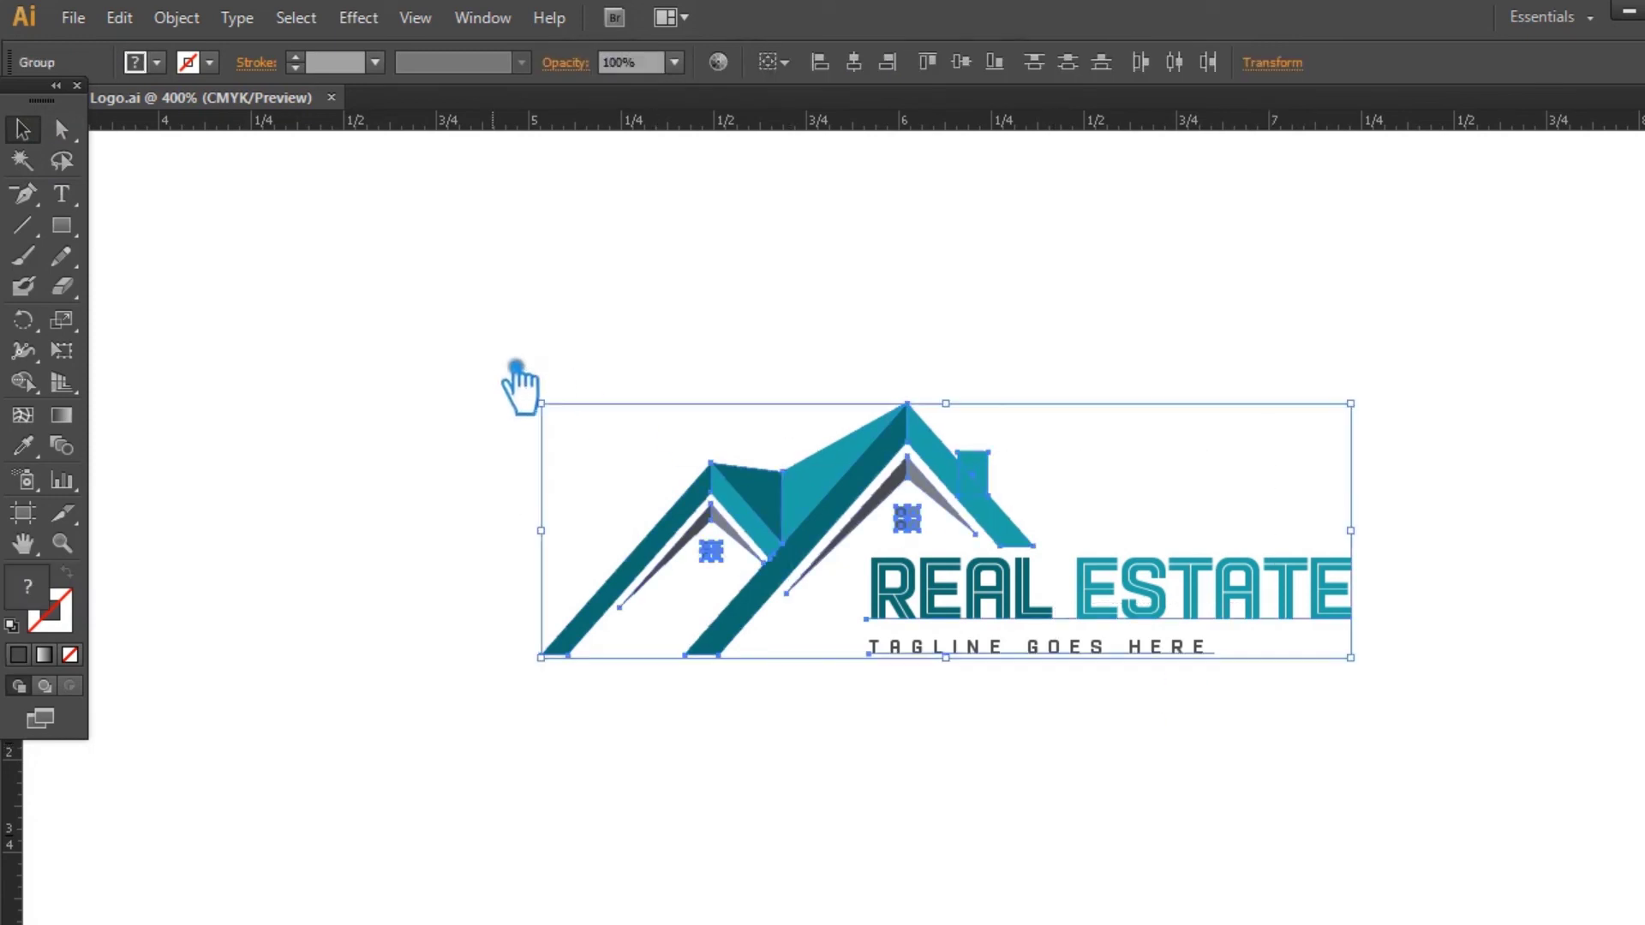
{"action": "left_click", "coordinate": [966, 768]}
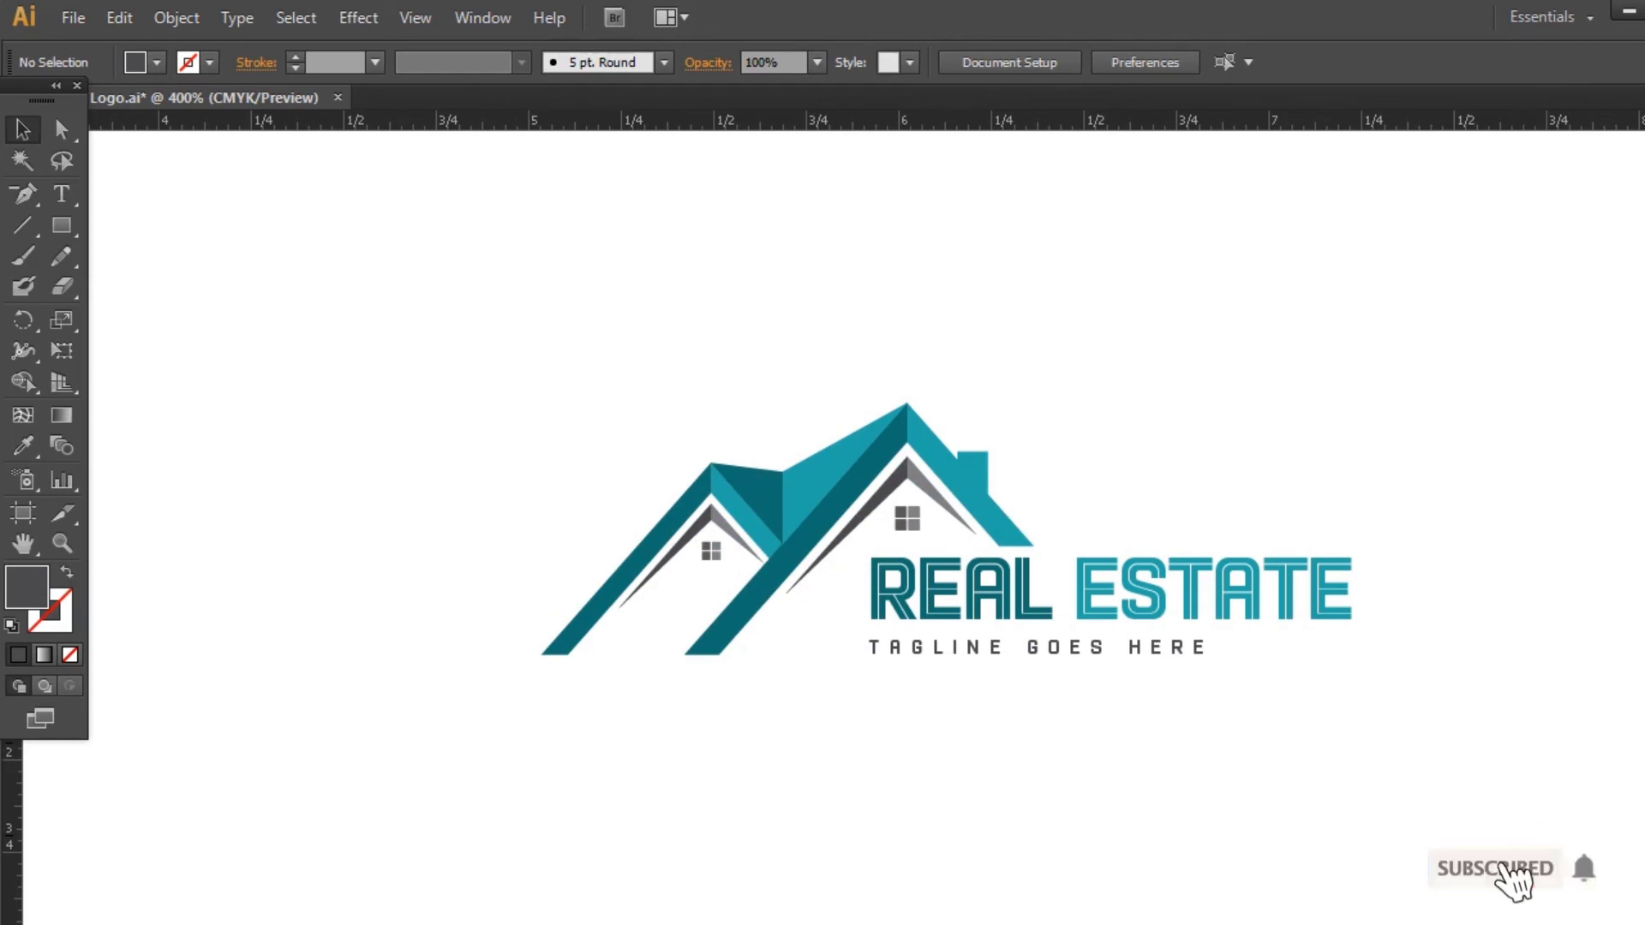
{"action": "key", "text": "ctrl+plus"}
{"action": "left_click_drag", "start_coordinate": [1150, 823], "coordinate": [1036, 809]}
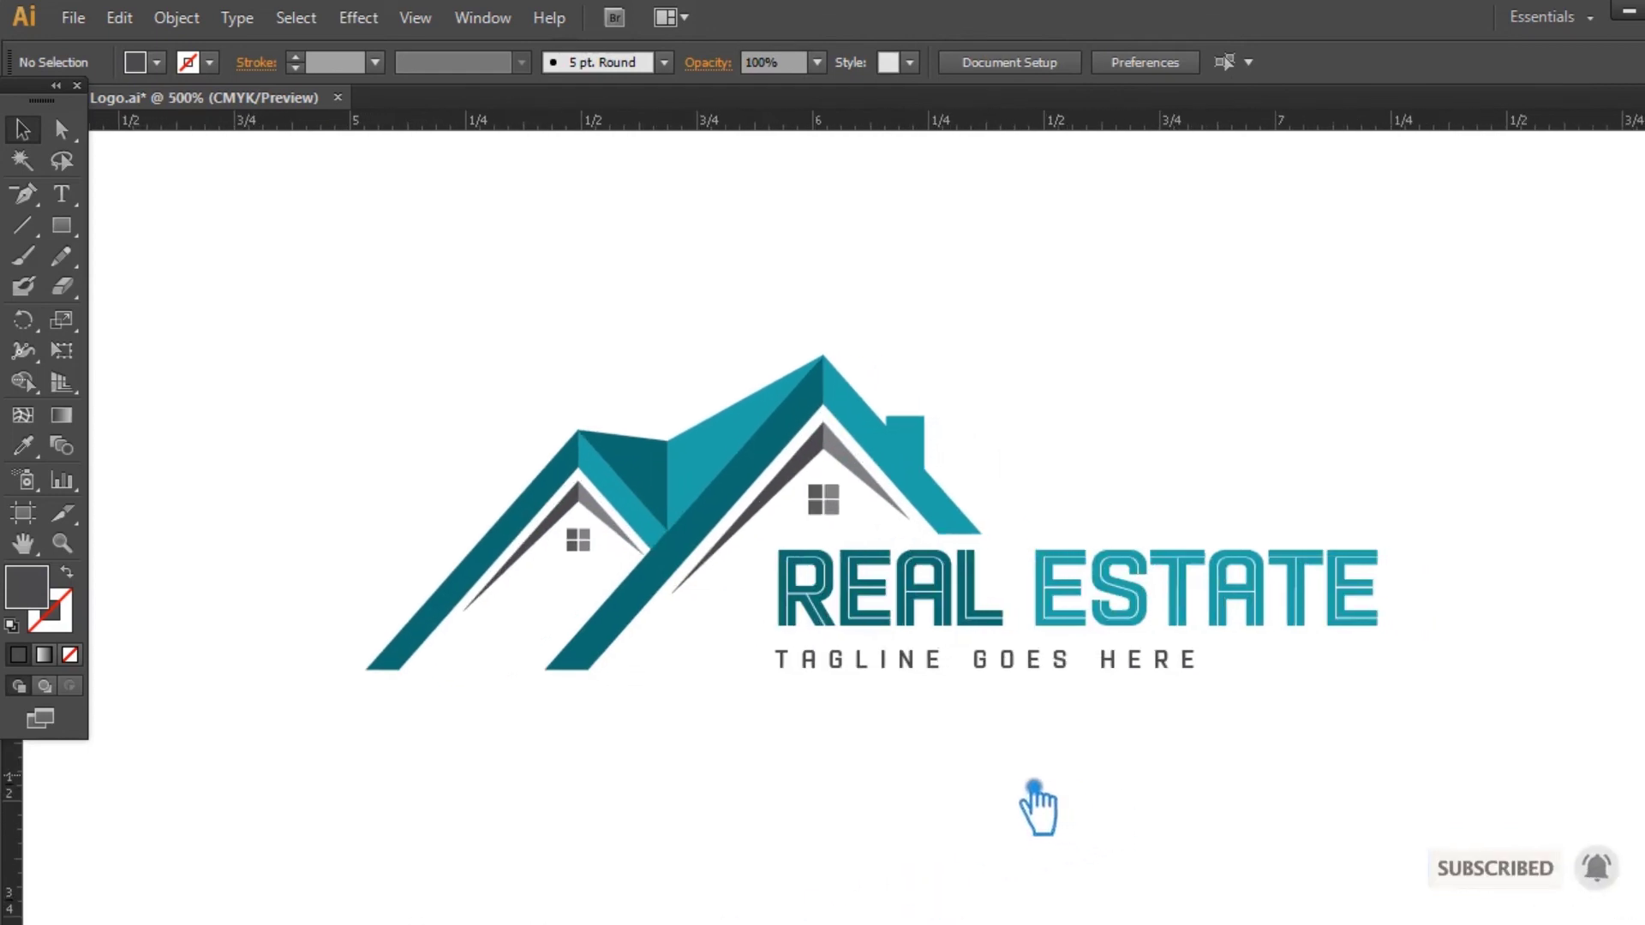